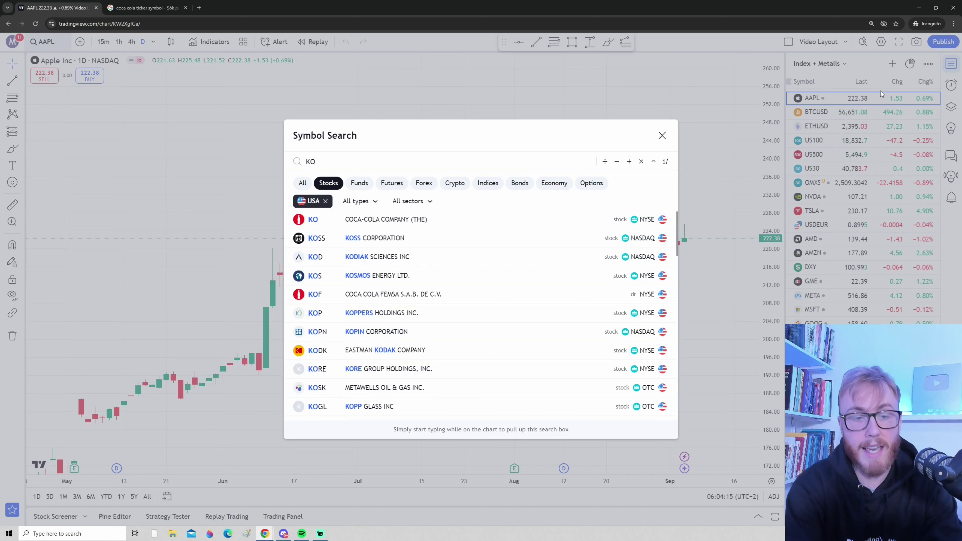
# Search for the symbol NVDA and load the NVIDIA Corporation stock from NASDAQ on the chart
pyautogui.press('BackSpace')
pyautogui.press('BackSpace')
pyautogui.write('NVDA')
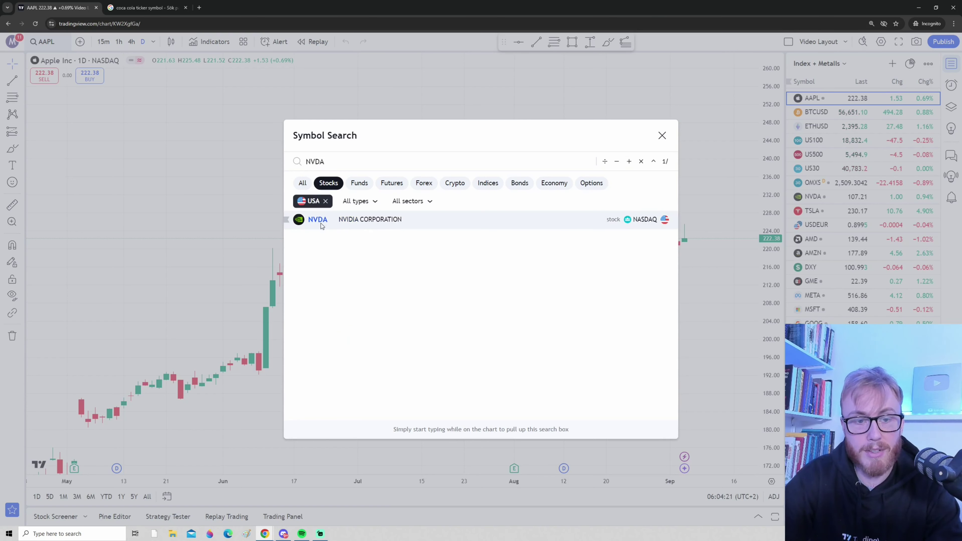
pyautogui.click(334, 225)
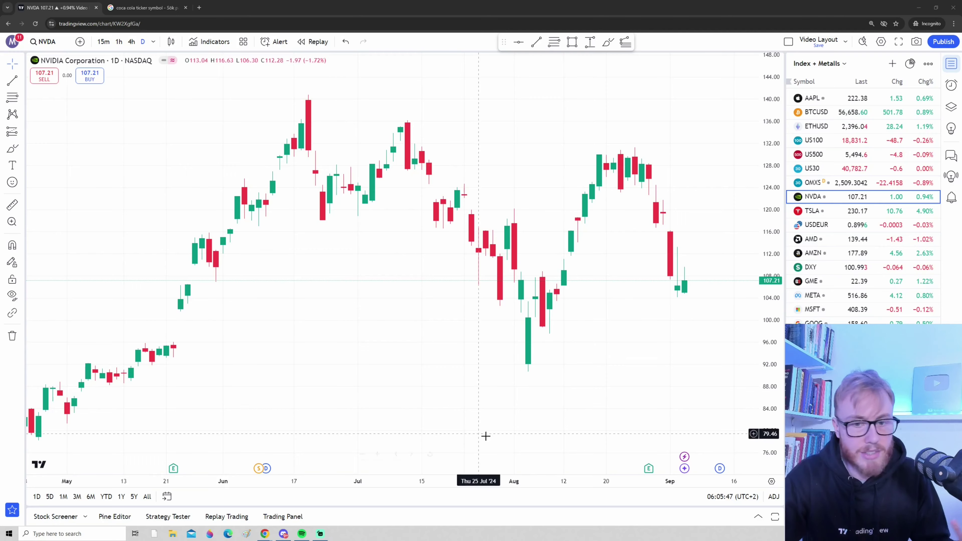
# Change the NVDA daily chart type to Line
pyautogui.scroll(3, 468, 391)
pyautogui.scroll(-3, 534, 378)
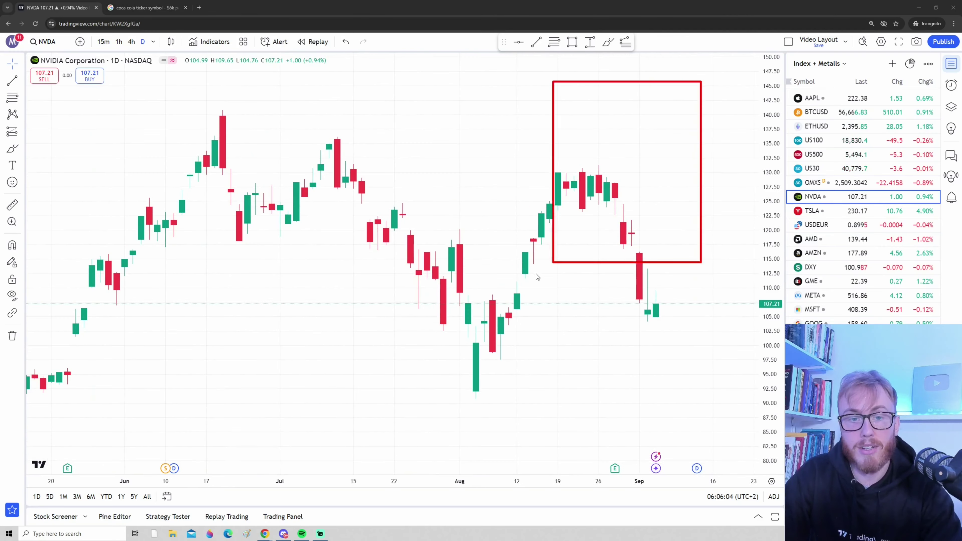
pyautogui.moveTo(537, 276); pyautogui.dragTo(72, 429)
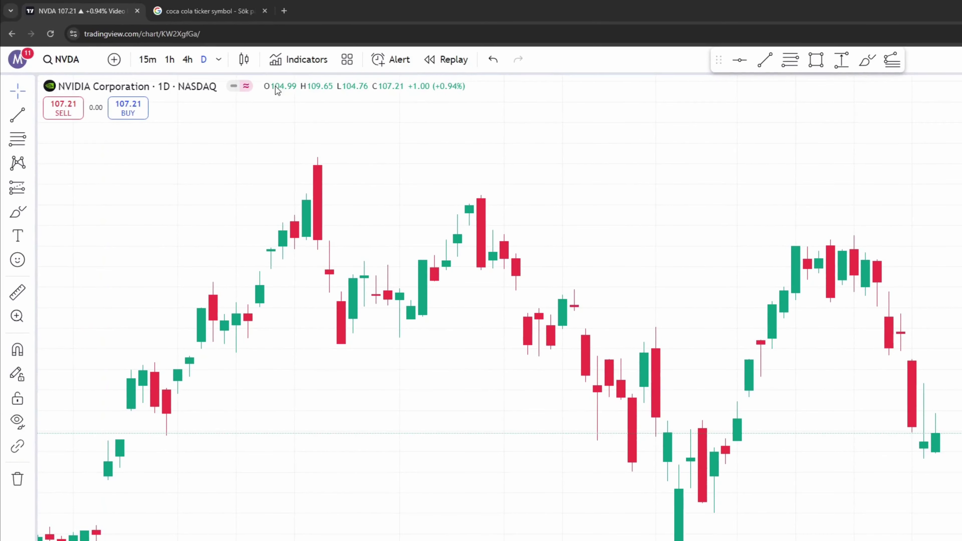
pyautogui.click(244, 60)
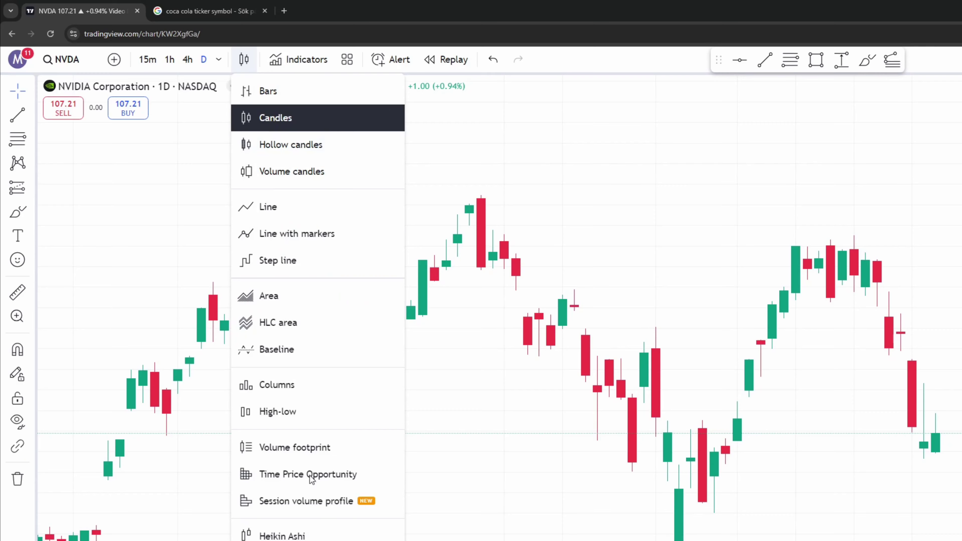
pyautogui.click(278, 211)
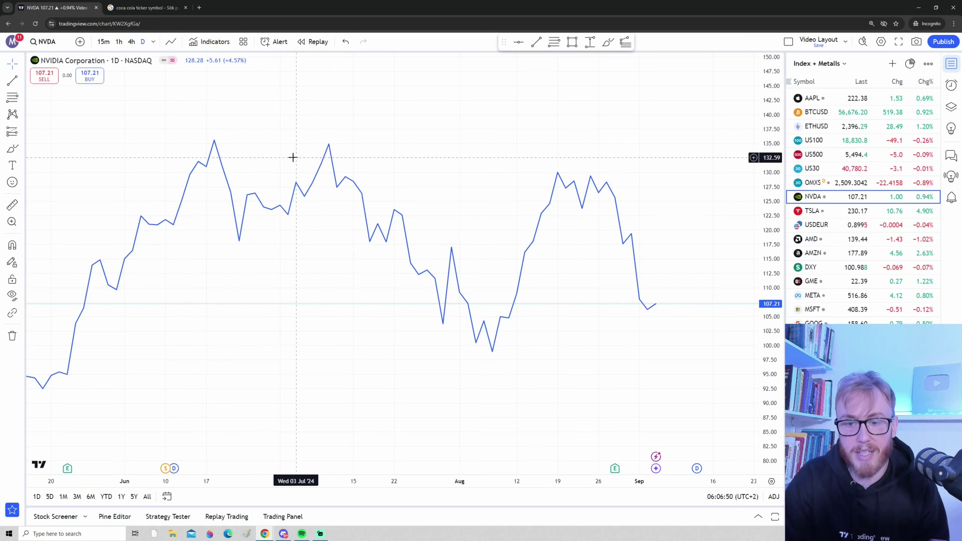
pyautogui.moveTo(675, 75); pyautogui.dragTo(116, 416)
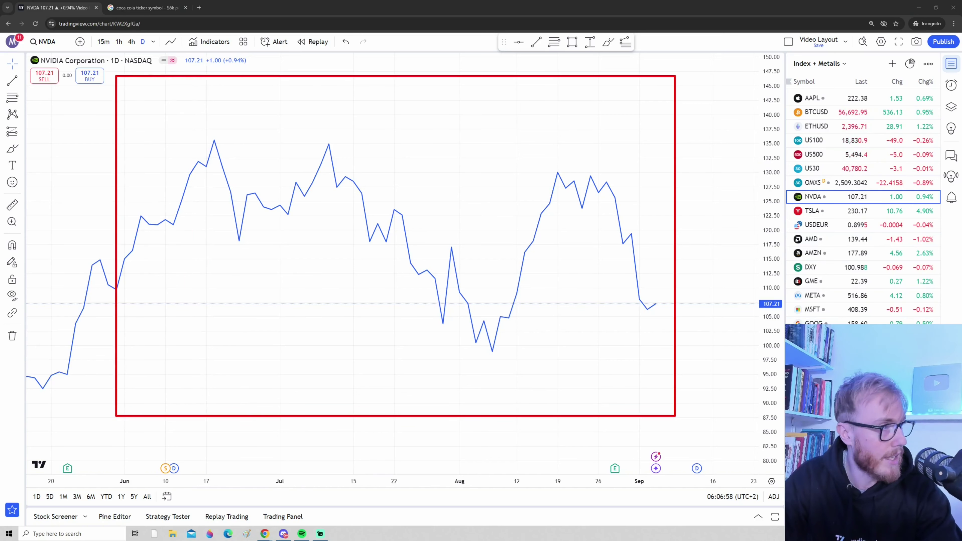
pyautogui.press('Escape')
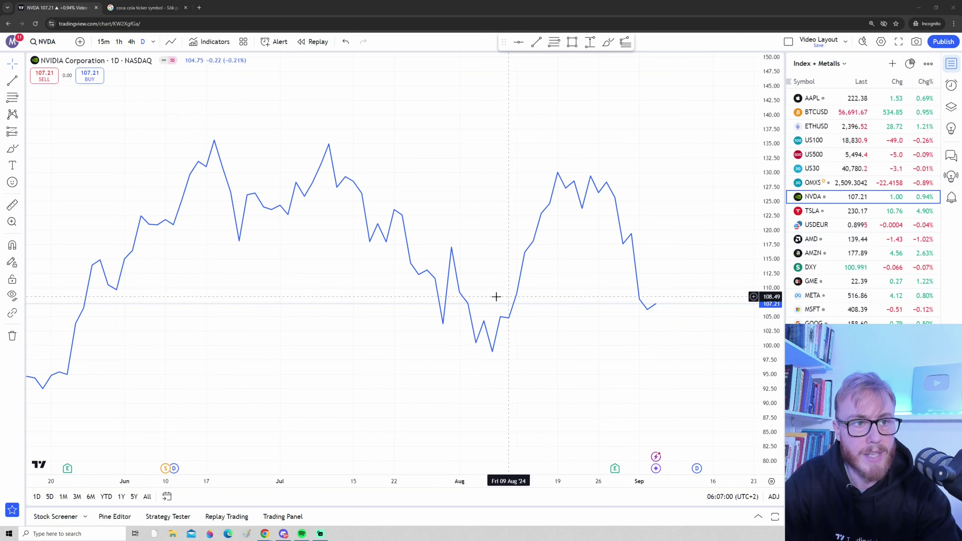
# Switch the NVDA chart type back to Candles
pyautogui.click(171, 43)
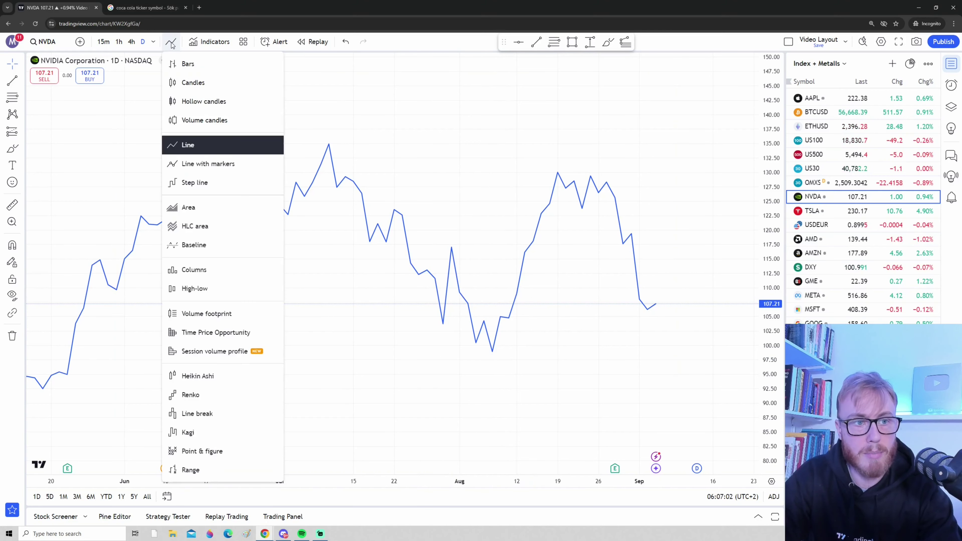
pyautogui.click(202, 85)
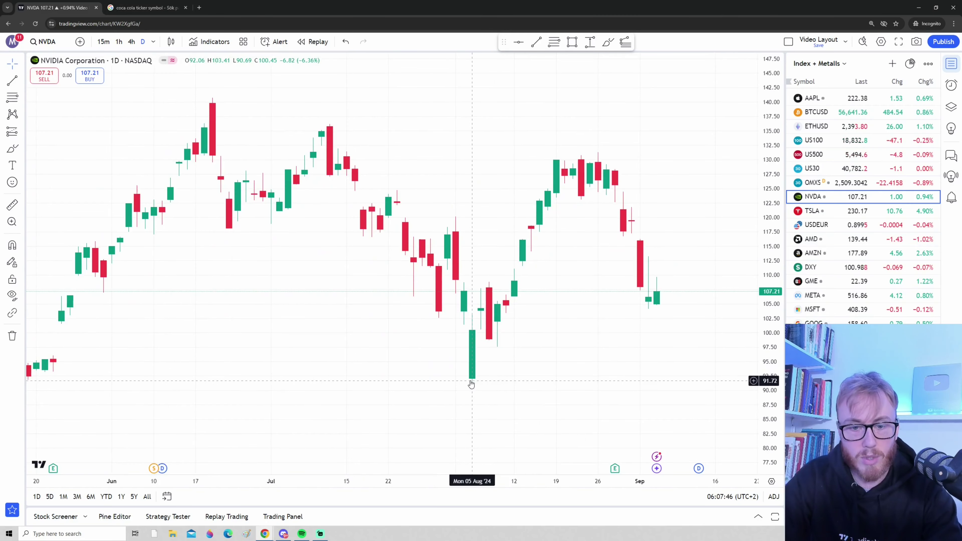
# With the Brush, draw arrows pointing at the green 5 August candle and the red 7 August candle
pyautogui.scroll(4, 470, 383)
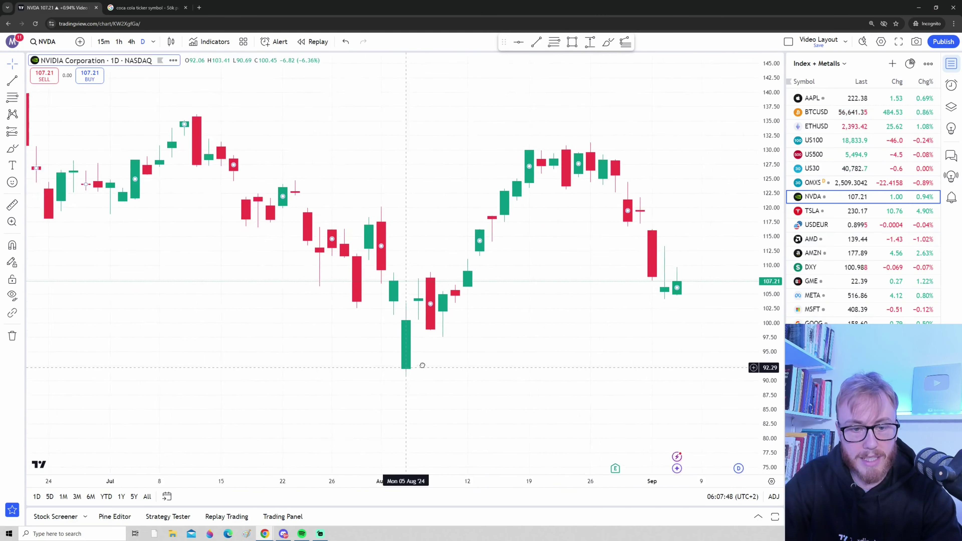
pyautogui.scroll(-4, 474, 356)
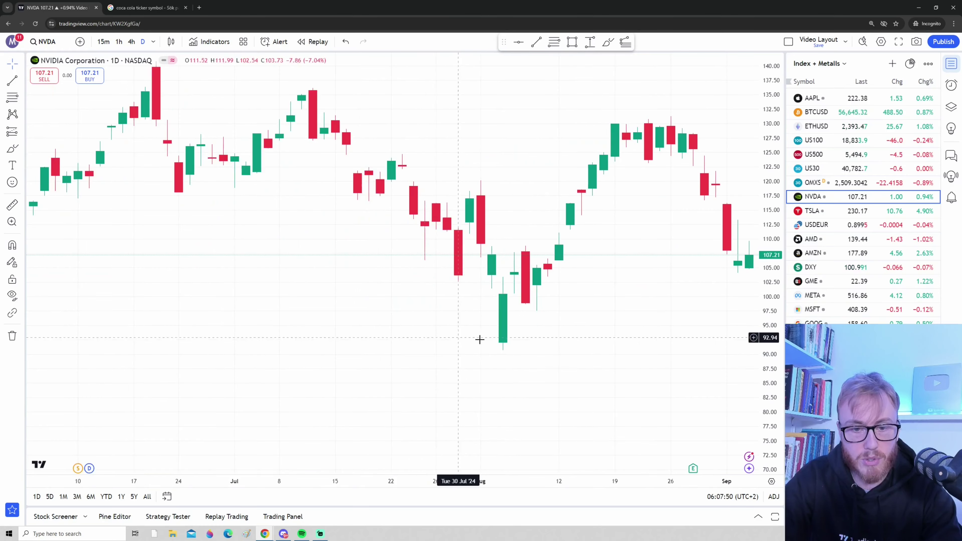
pyautogui.scroll(2, 479, 340)
pyautogui.moveTo(479, 340); pyautogui.dragTo(423, 306)
pyautogui.scroll(3, 423, 307)
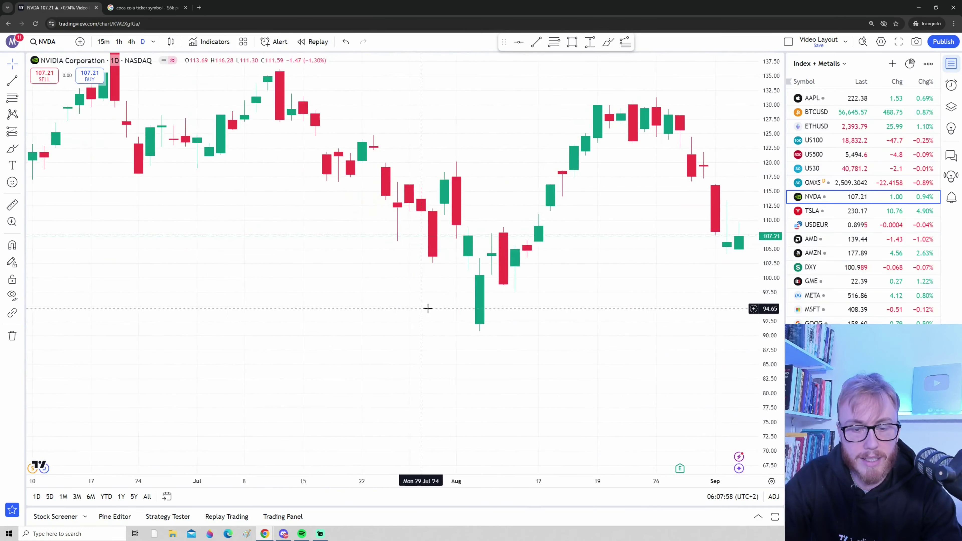
pyautogui.scroll(2, 735, 366)
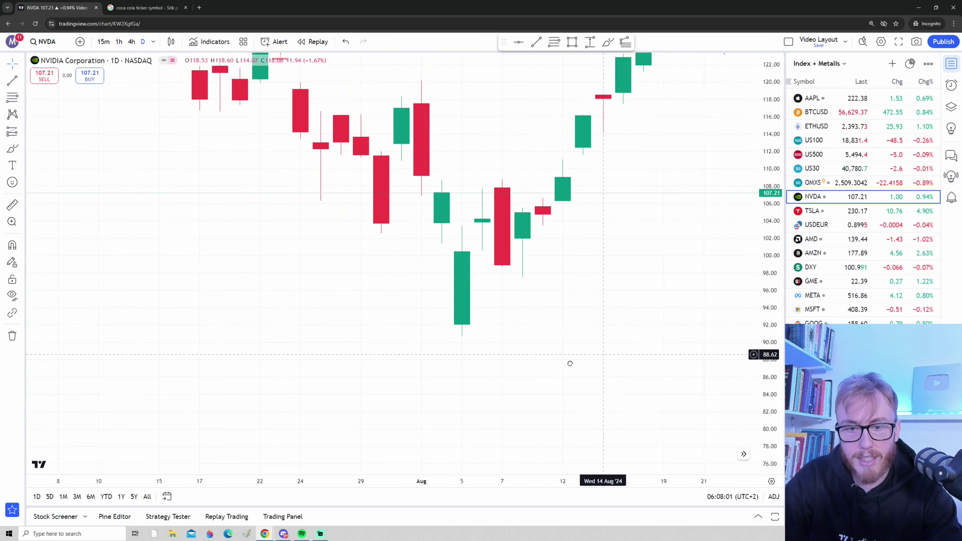
pyautogui.scroll(2, 561, 379)
pyautogui.click(13, 149)
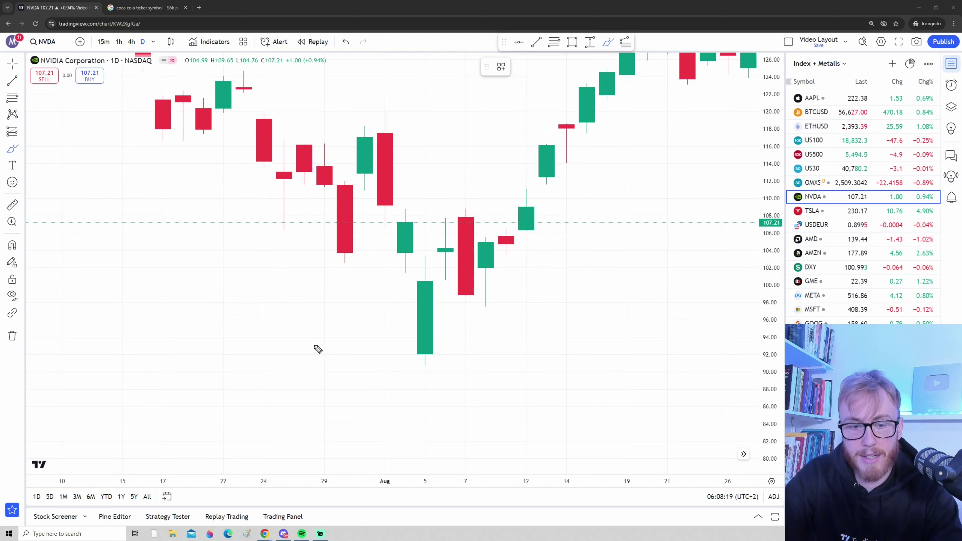
pyautogui.moveTo(313, 346)
pyautogui.mouseDown()
pyautogui.moveTo(395, 316)
pyautogui.moveTo(389, 333)
pyautogui.mouseUp()
pyautogui.moveTo(518, 135)
pyautogui.mouseDown()
pyautogui.moveTo(480, 172)
pyautogui.moveTo(469, 202)
pyautogui.moveTo(498, 187)
pyautogui.mouseUp()
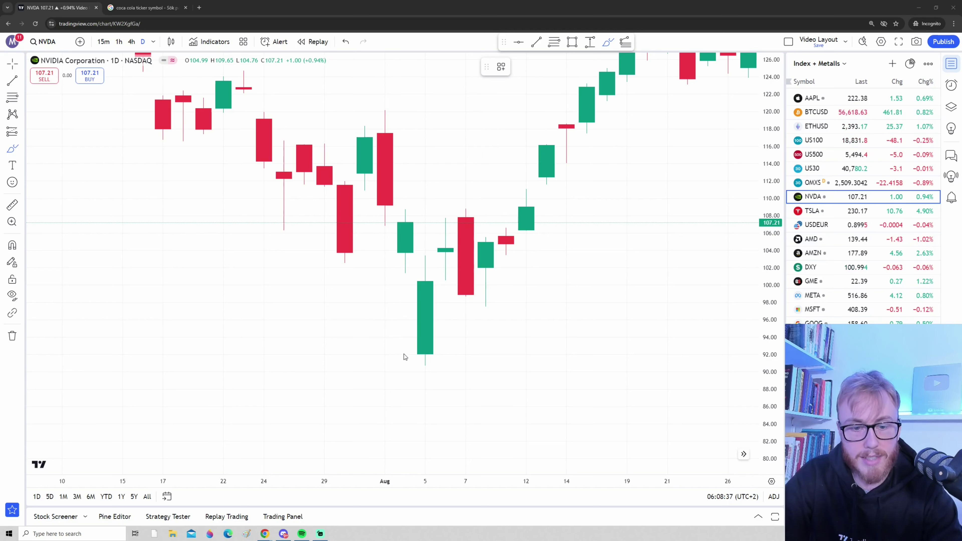
# Draw an upward brush arrow beside the green 5 August candle and a downward one beside the red 1 August candle
pyautogui.moveTo(405, 324); pyautogui.dragTo(403, 286)
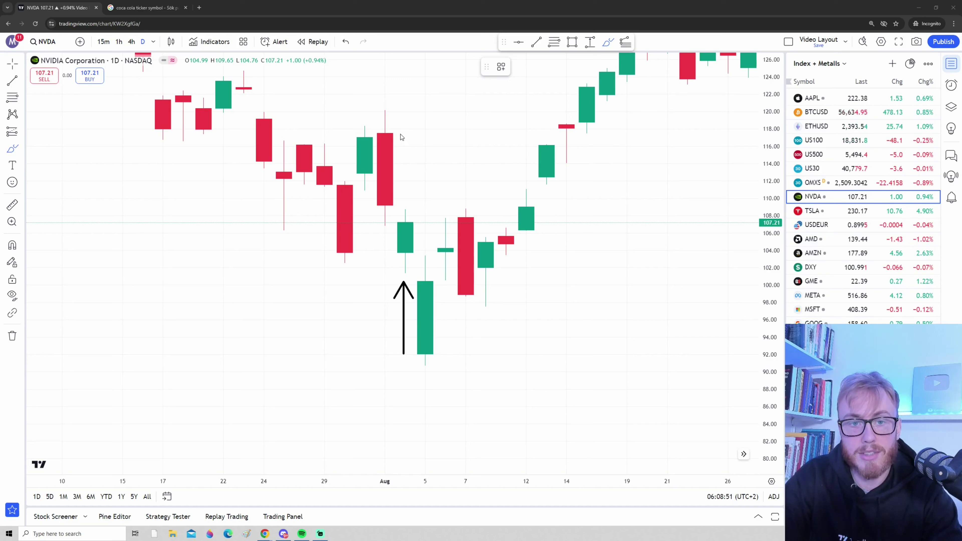
pyautogui.moveTo(400, 135); pyautogui.dragTo(394, 206)
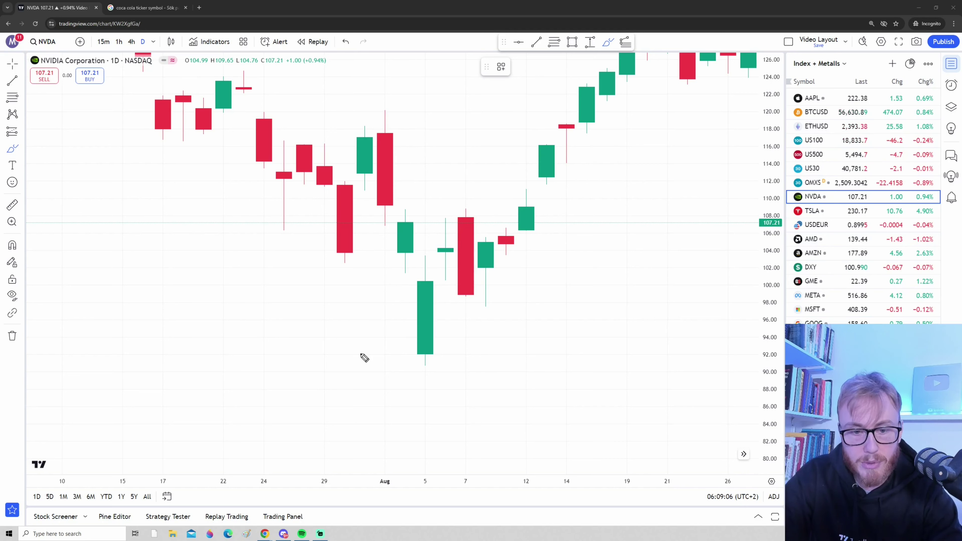
# Draw a brush arrow to the open of the green 5 August candle and handwrite "Daily" in the empty area beside it
pyautogui.moveTo(399, 358)
pyautogui.mouseDown()
pyautogui.moveTo(413, 358)
pyautogui.moveTo(408, 352)
pyautogui.moveTo(411, 360)
pyautogui.mouseUp()
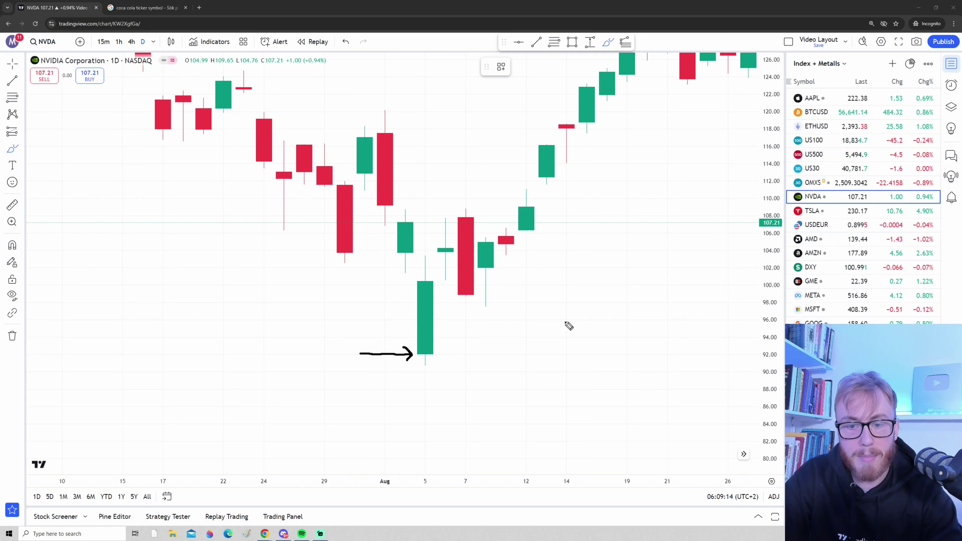
pyautogui.moveTo(565, 300)
pyautogui.mouseDown()
pyautogui.moveTo(567, 314)
pyautogui.moveTo(610, 319)
pyautogui.mouseUp()
pyautogui.moveTo(617, 303); pyautogui.dragTo(610, 329)
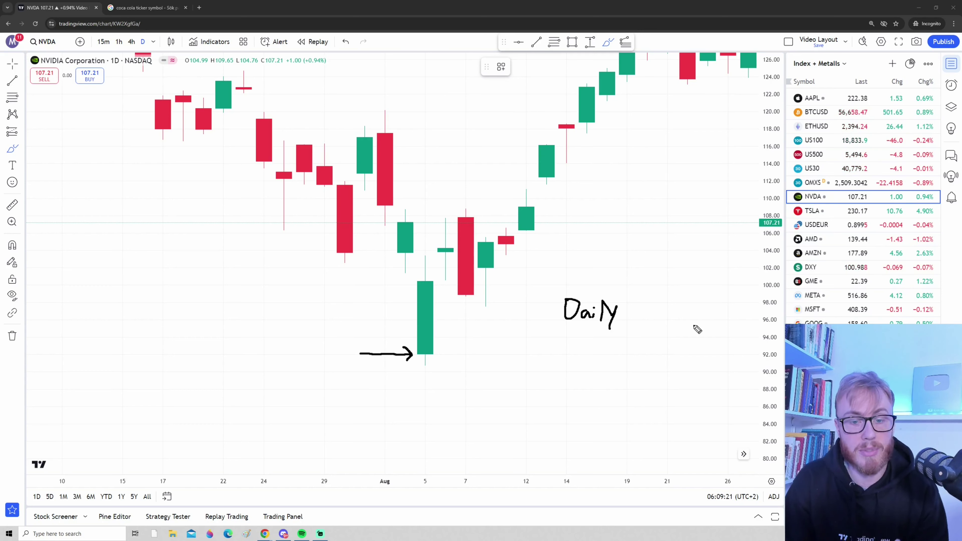
# Mark the open of the green 5 August candle with a brush arrow and sketch the move up to its close
pyautogui.moveTo(369, 354)
pyautogui.mouseDown()
pyautogui.moveTo(405, 346)
pyautogui.moveTo(405, 359)
pyautogui.mouseUp()
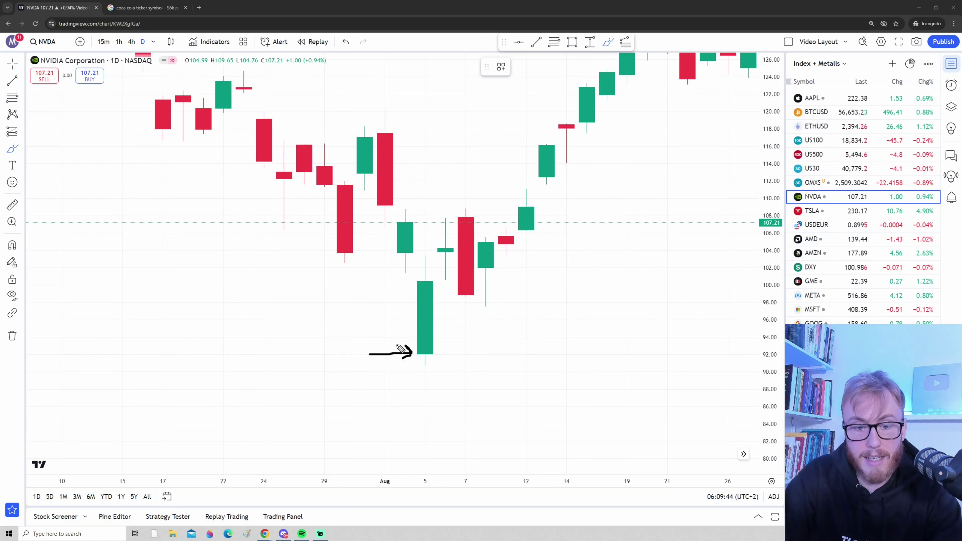
pyautogui.moveTo(397, 339)
pyautogui.mouseDown()
pyautogui.moveTo(390, 292)
pyautogui.moveTo(446, 280)
pyautogui.mouseUp()
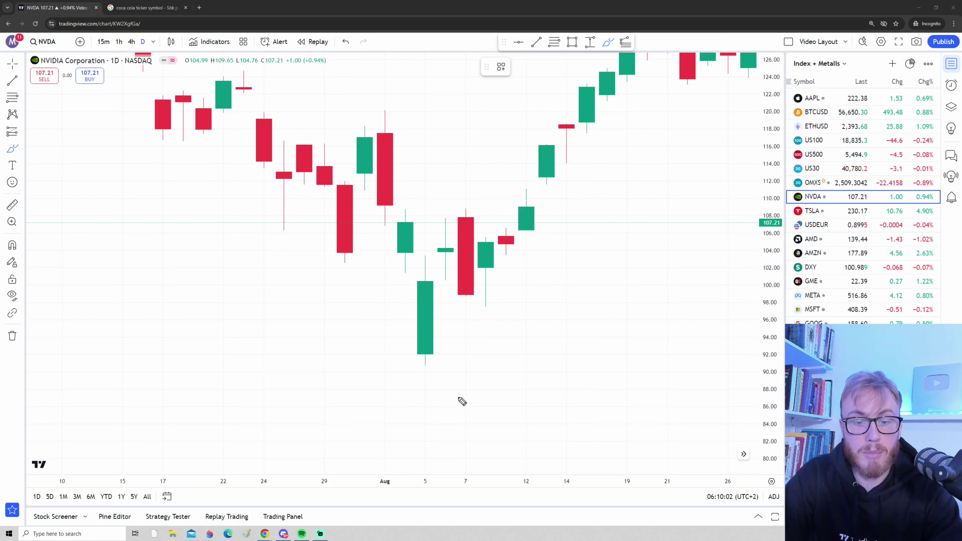
# Draw brush arrows to the lower and upper wick tips of the green 5 August candle and handwrite a label beside the low
pyautogui.moveTo(465, 402)
pyautogui.mouseDown()
pyautogui.moveTo(427, 367)
pyautogui.moveTo(439, 374)
pyautogui.mouseUp()
pyautogui.moveTo(438, 204); pyautogui.dragTo(428, 252)
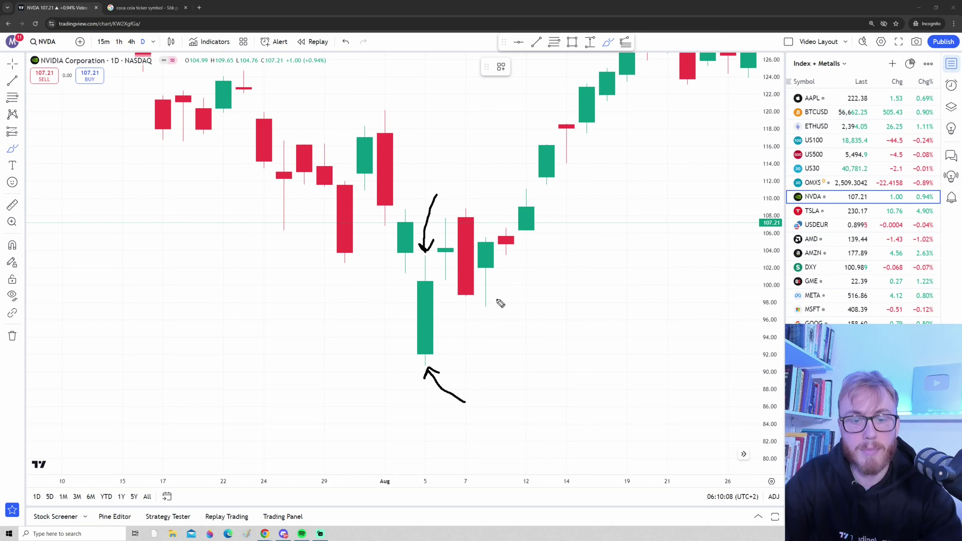
pyautogui.moveTo(431, 362)
pyautogui.mouseDown()
pyautogui.moveTo(492, 375)
pyautogui.moveTo(508, 361)
pyautogui.moveTo(513, 375)
pyautogui.mouseUp()
pyautogui.moveTo(523, 367); pyautogui.dragTo(523, 375)
pyautogui.moveTo(528, 361); pyautogui.dragTo(527, 375)
pyautogui.moveTo(534, 365); pyautogui.dragTo(536, 375)
pyautogui.moveTo(548, 365); pyautogui.dragTo(538, 375)
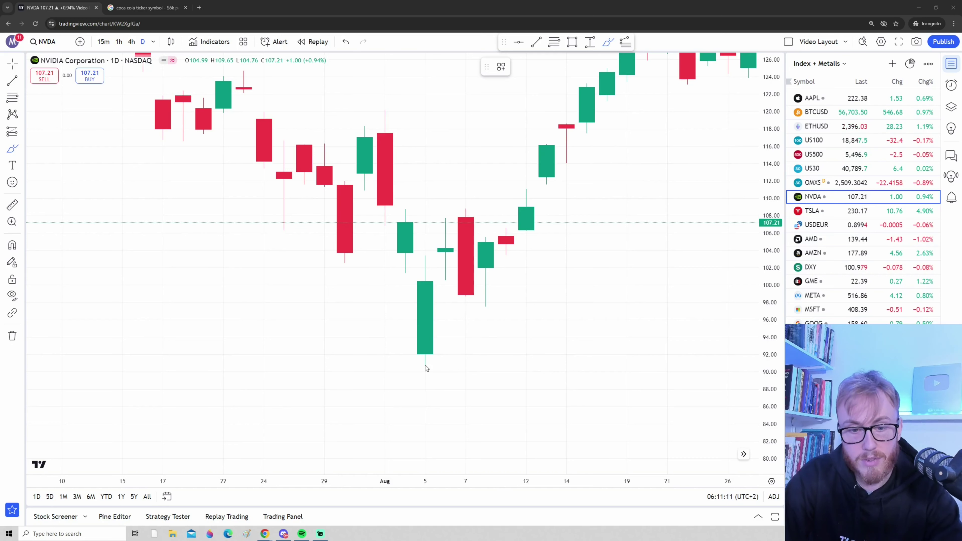
# Draw horizontal brush lines at the low, high, open and close of the green 5 August candle and handwrite labels such as "Open" and "Low"
pyautogui.moveTo(425, 365); pyautogui.dragTo(451, 366)
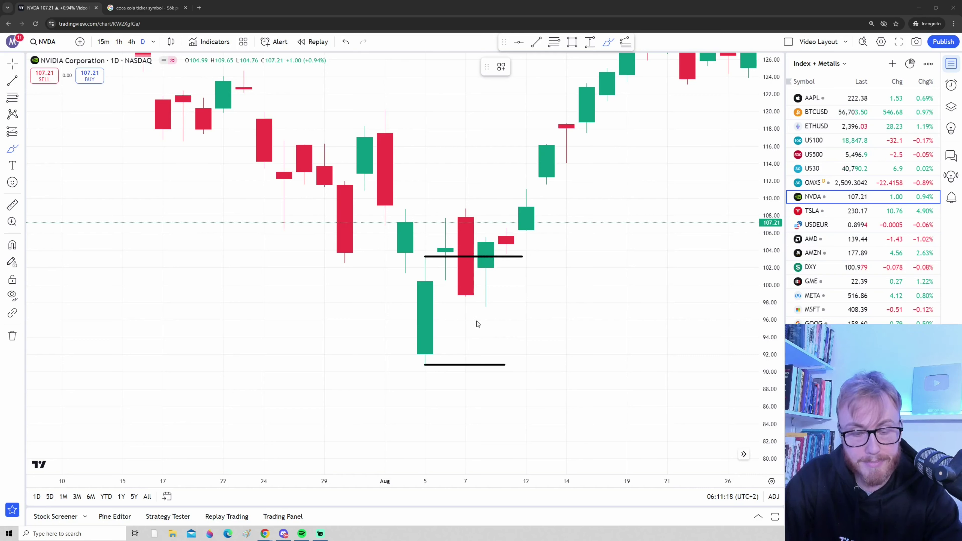
pyautogui.moveTo(433, 354); pyautogui.dragTo(437, 354)
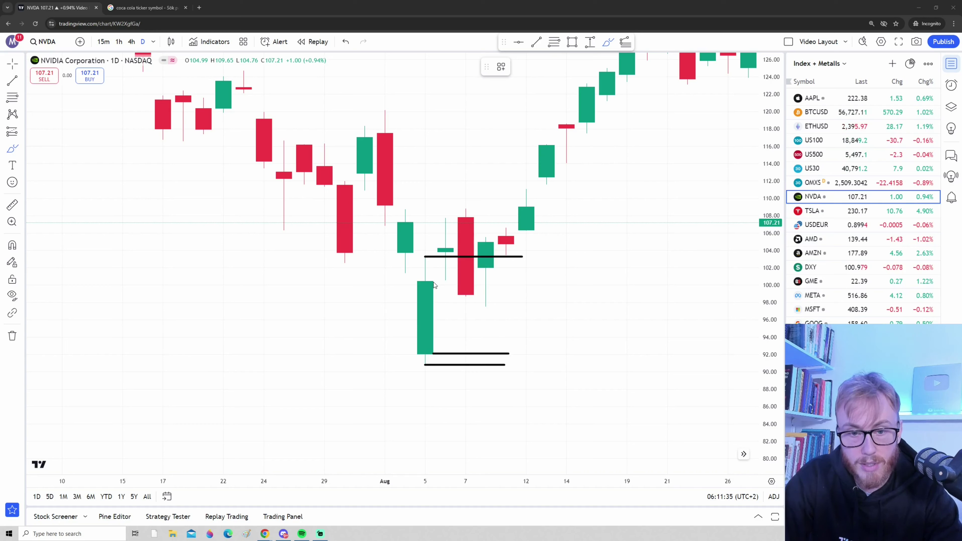
pyautogui.moveTo(433, 283); pyautogui.dragTo(502, 285)
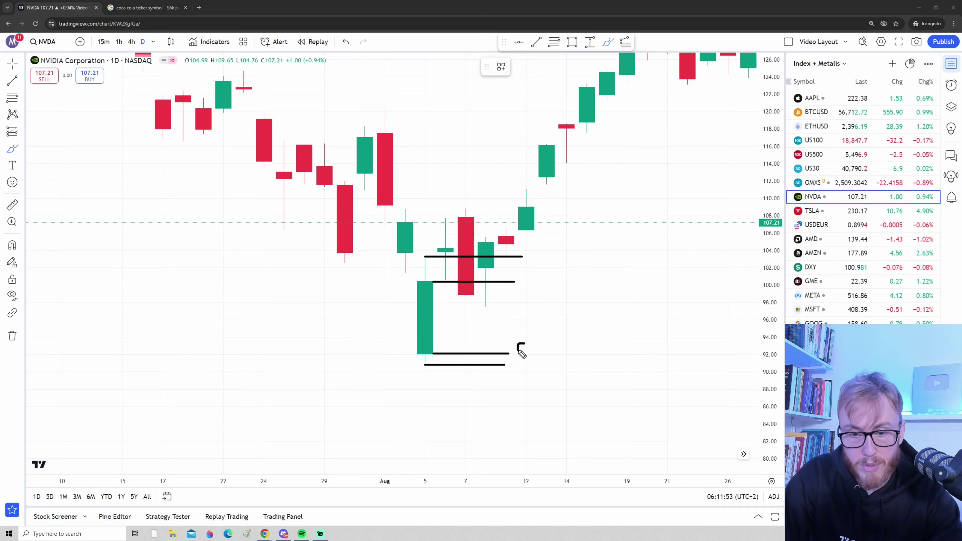
pyautogui.moveTo(515, 344); pyautogui.dragTo(564, 355)
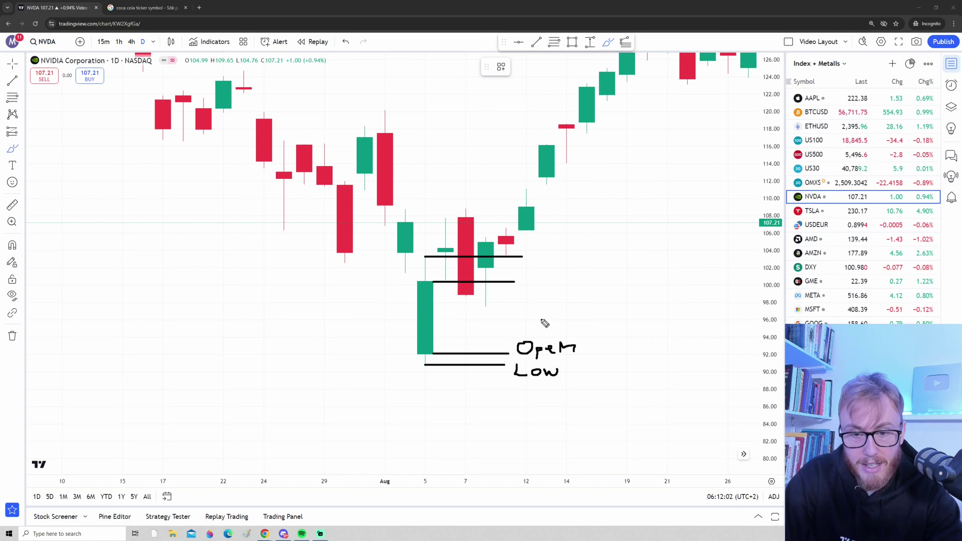
pyautogui.moveTo(531, 246)
pyautogui.mouseDown()
pyautogui.moveTo(553, 268)
pyautogui.moveTo(569, 258)
pyautogui.mouseUp()
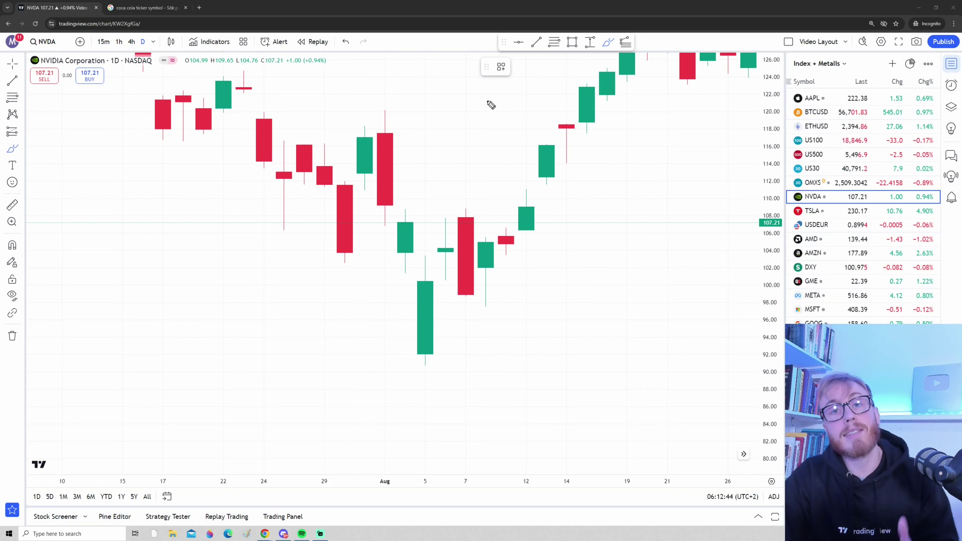
# Sketch an arrow pointing at the red 1 August candle and a downward arrow beside it, undoing each one
pyautogui.moveTo(515, 93)
pyautogui.mouseDown()
pyautogui.moveTo(414, 133)
pyautogui.moveTo(427, 145)
pyautogui.mouseUp()
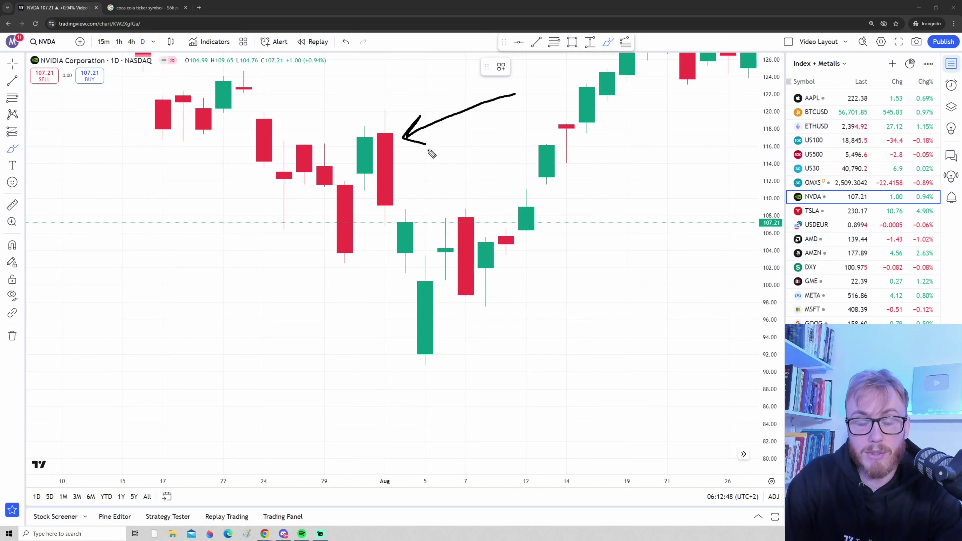
pyautogui.hotkey('ctrl', 'z')
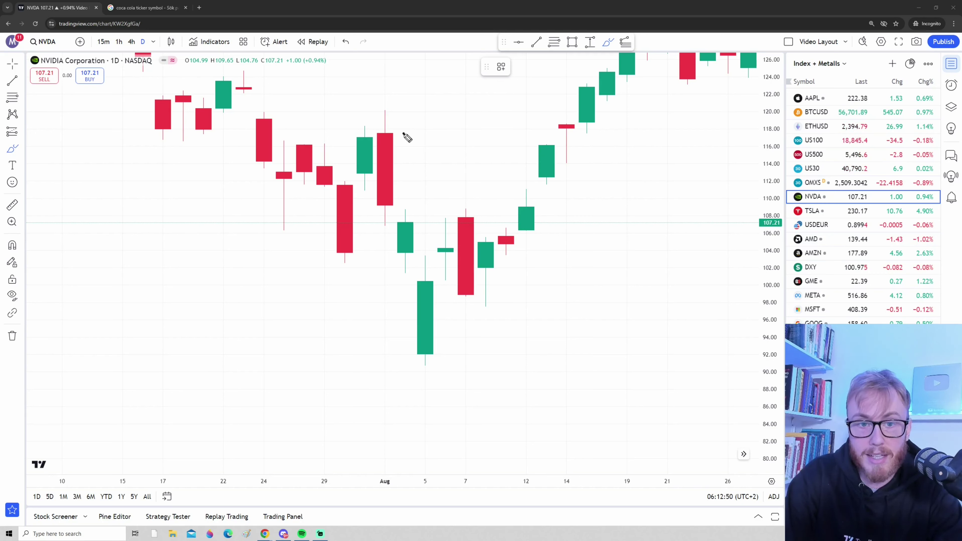
pyautogui.moveTo(406, 171)
pyautogui.mouseDown()
pyautogui.moveTo(410, 203)
pyautogui.moveTo(424, 193)
pyautogui.mouseUp()
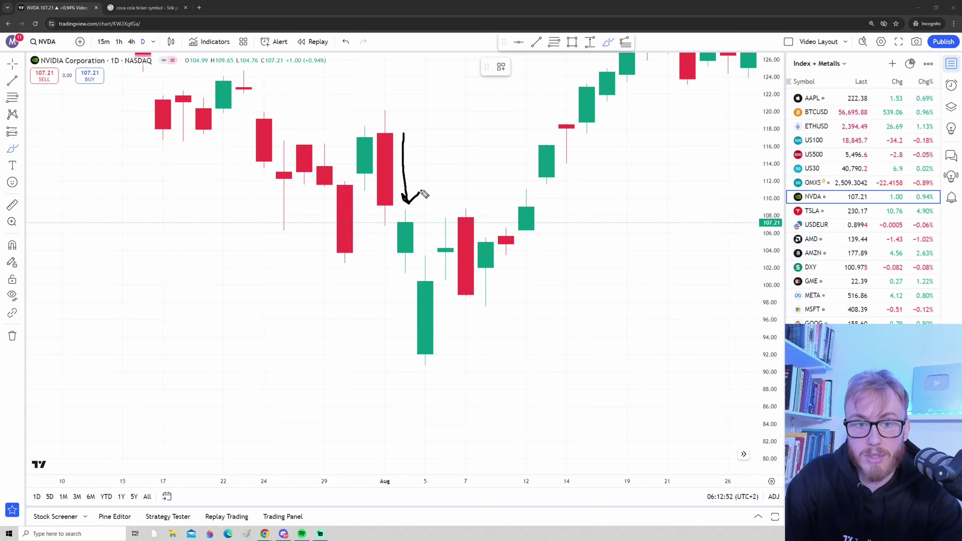
pyautogui.hotkey('ctrl', 'z')
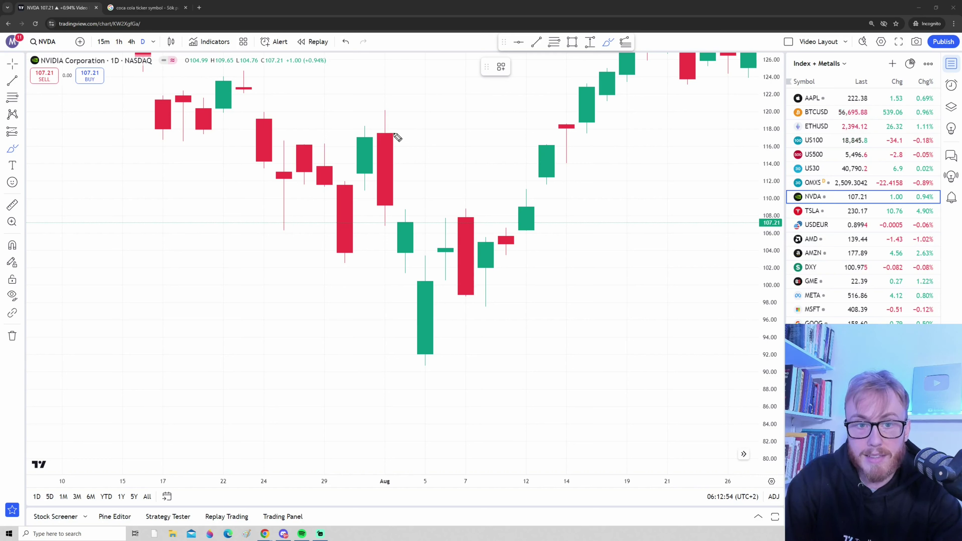
# Mark the top and bottom of the red 1 August candle's body with short brush lines labelled "Open" and "Close"
pyautogui.moveTo(415, 137); pyautogui.dragTo(423, 134)
pyautogui.moveTo(441, 130)
pyautogui.mouseDown()
pyautogui.moveTo(431, 129)
pyautogui.moveTo(439, 140)
pyautogui.moveTo(443, 129)
pyautogui.moveTo(477, 138)
pyautogui.moveTo(490, 130)
pyautogui.mouseUp()
pyautogui.moveTo(392, 204); pyautogui.dragTo(448, 204)
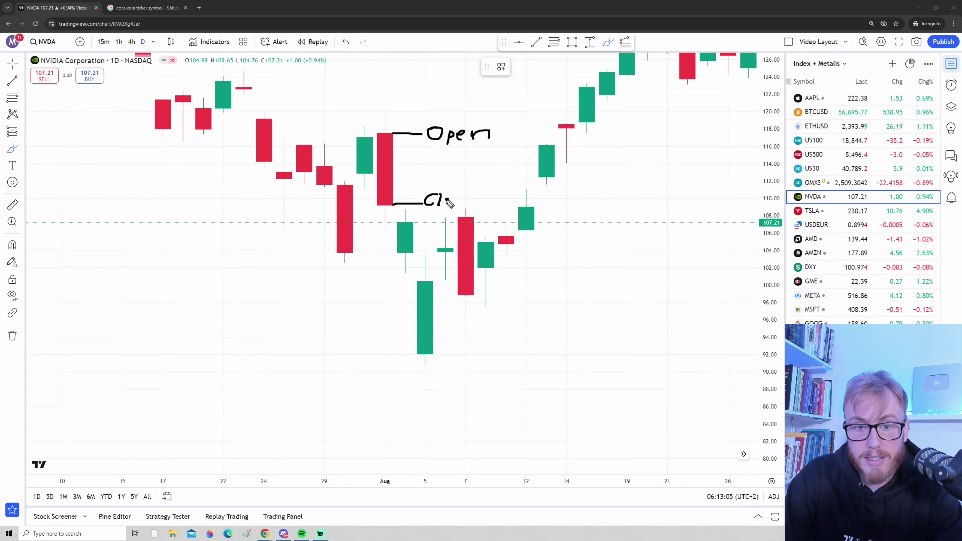
pyautogui.moveTo(488, 194); pyautogui.dragTo(486, 203)
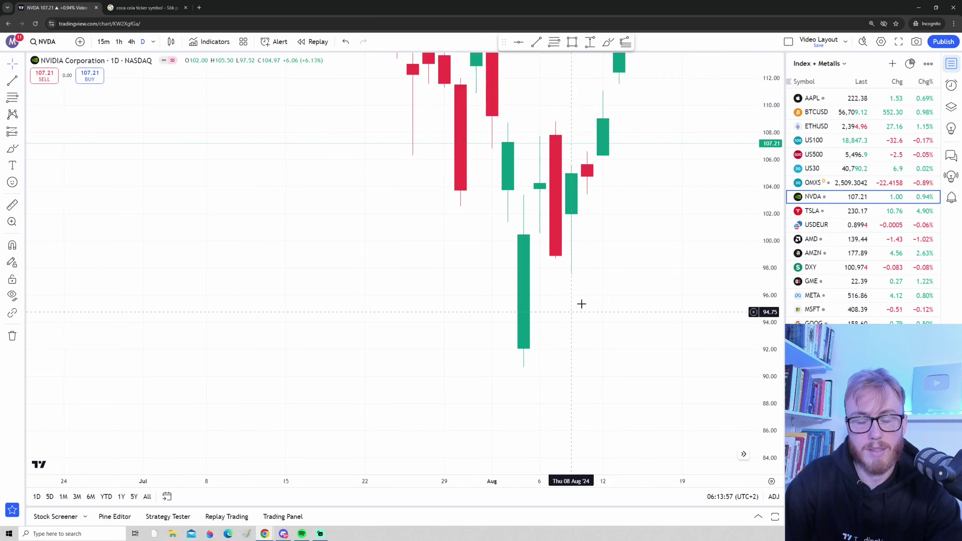
# Examine the price scale and date axis of the NVDA daily chart, tracing the latest candle and the 1 August candle to them
pyautogui.scroll(-6, 580, 303)
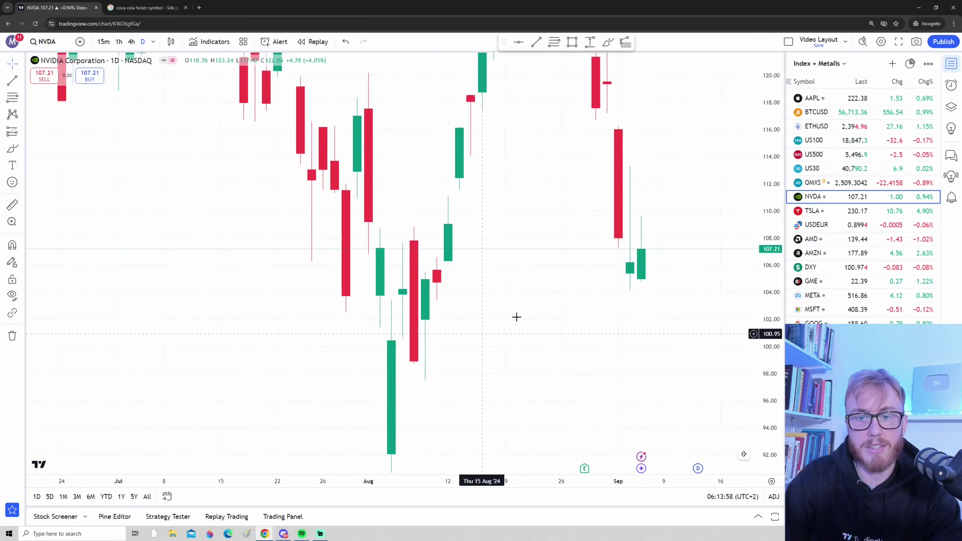
pyautogui.scroll(3, 670, 326)
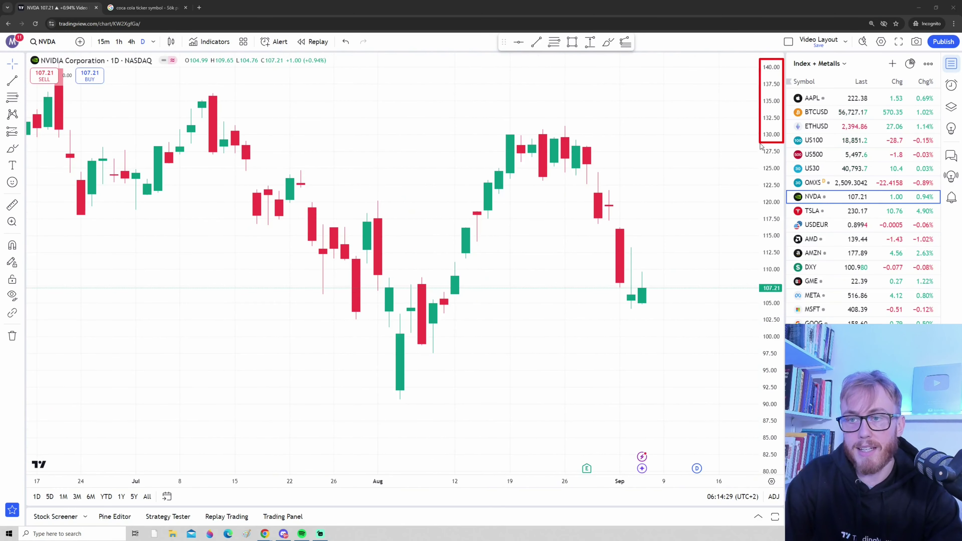
pyautogui.moveTo(761, 147); pyautogui.dragTo(758, 479)
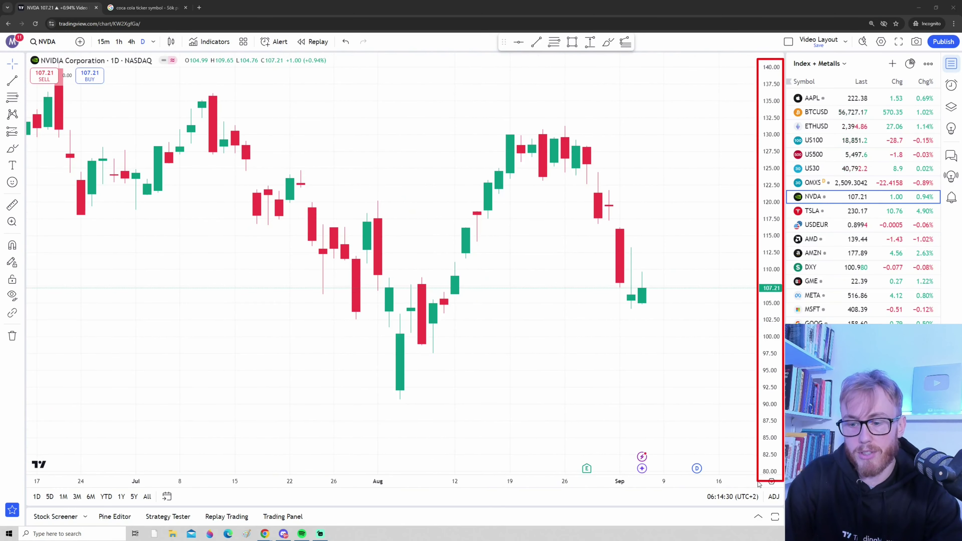
pyautogui.moveTo(735, 440)
pyautogui.mouseDown()
pyautogui.moveTo(364, 482)
pyautogui.moveTo(30, 490)
pyautogui.mouseUp()
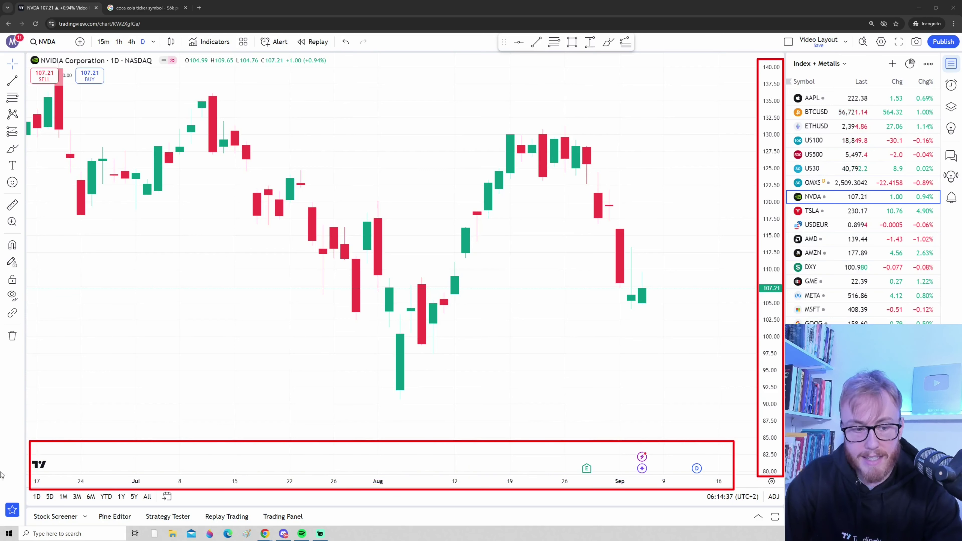
pyautogui.moveTo(638, 287); pyautogui.dragTo(656, 288)
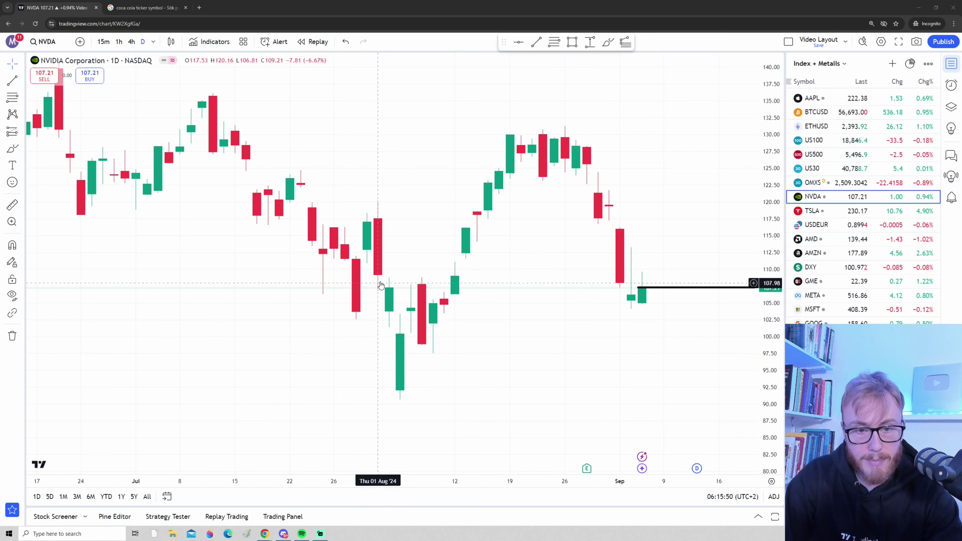
pyautogui.moveTo(379, 278); pyautogui.dragTo(590, 278)
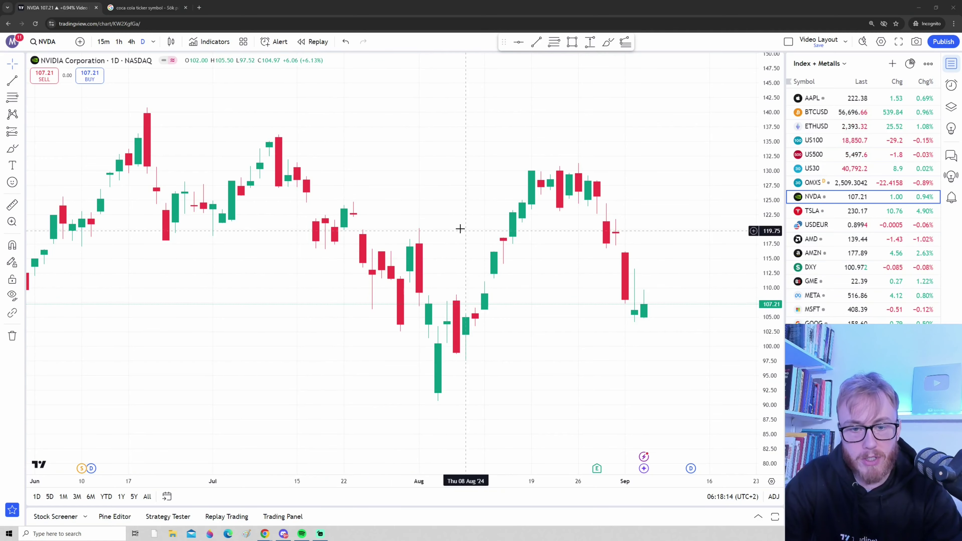
# Explore the NVDA daily chart by panning, compressing the price scale, zooming out to early 2023 and returning to the recent candles
pyautogui.moveTo(305, 316); pyautogui.dragTo(386, 311)
pyautogui.scroll(-5, 387, 312)
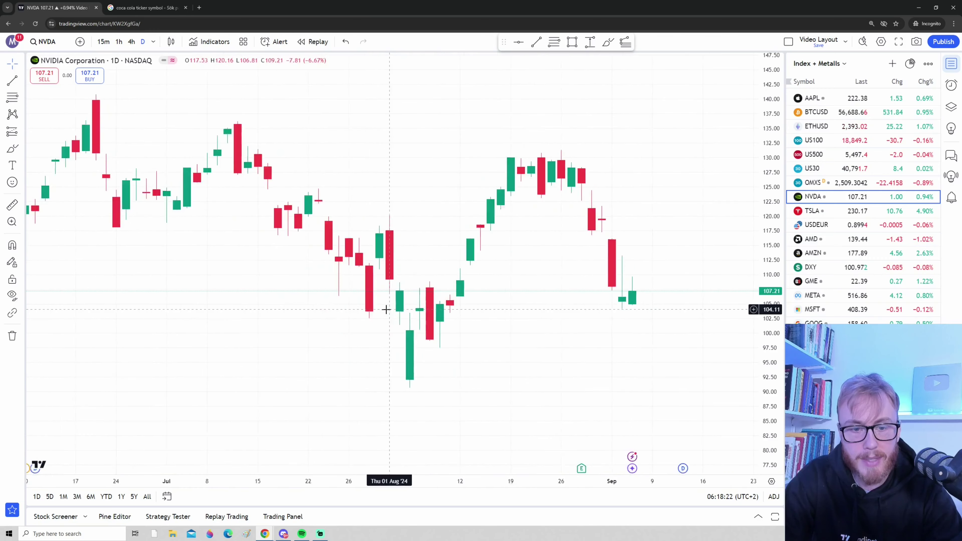
pyautogui.scroll(2, 389, 311)
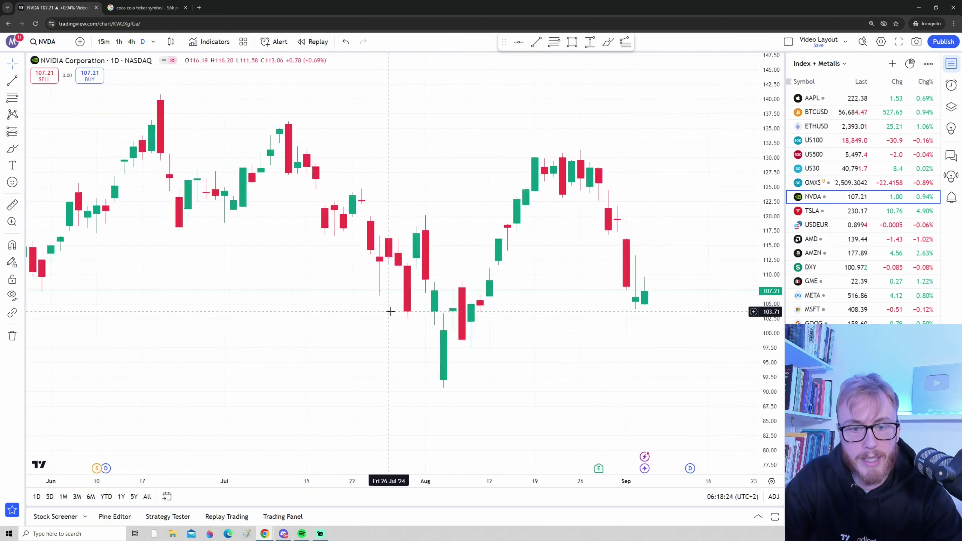
pyautogui.moveTo(389, 311); pyautogui.dragTo(347, 309)
pyautogui.moveTo(772, 230); pyautogui.dragTo(775, 325)
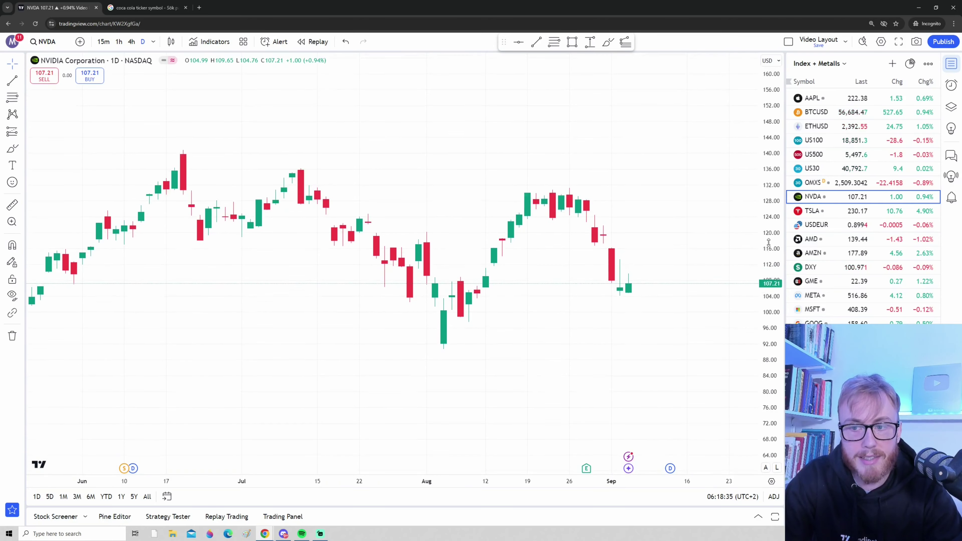
pyautogui.scroll(-3, 719, 217)
pyautogui.moveTo(422, 323); pyautogui.dragTo(543, 192)
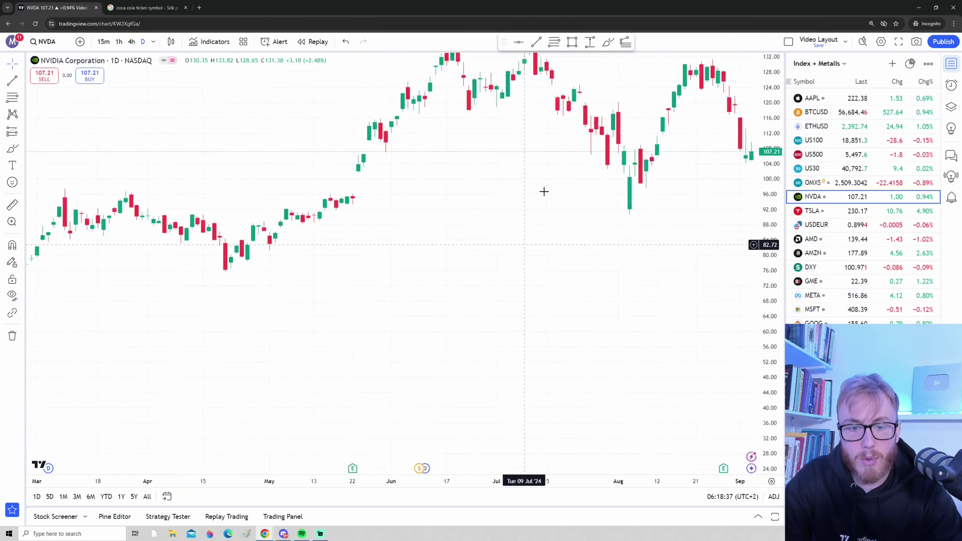
pyautogui.scroll(-5, 490, 408)
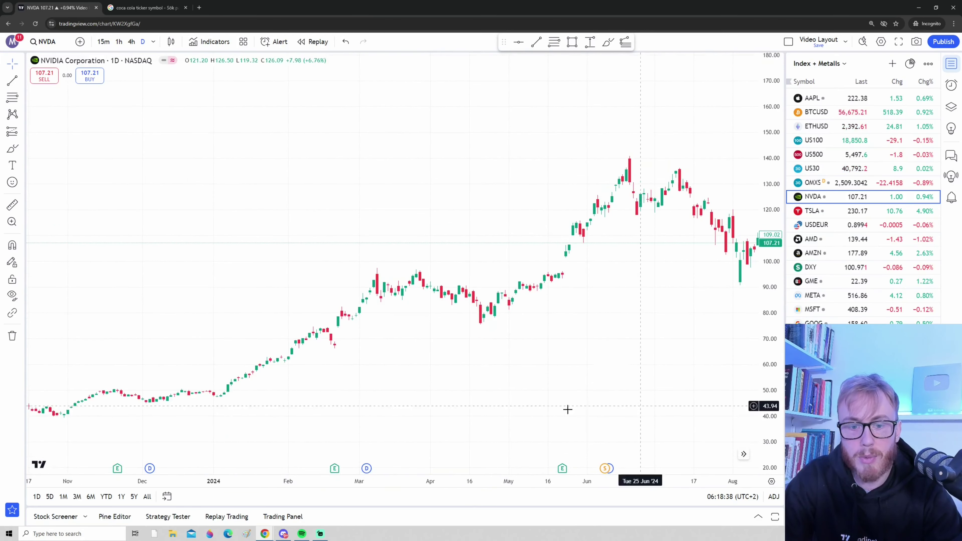
pyautogui.scroll(-3, 568, 409)
pyautogui.moveTo(567, 409); pyautogui.dragTo(476, 261)
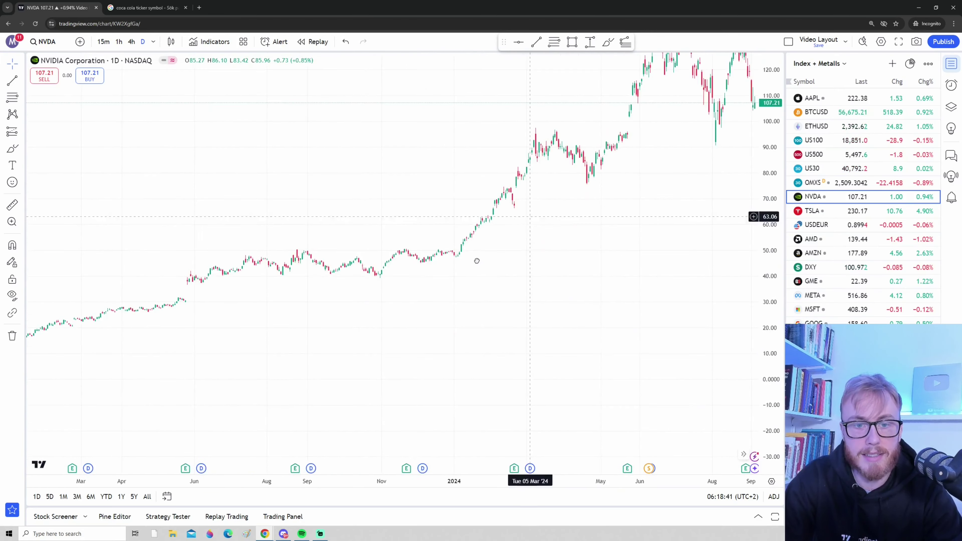
pyautogui.scroll(5, 476, 261)
pyautogui.moveTo(399, 230); pyautogui.dragTo(769, 373)
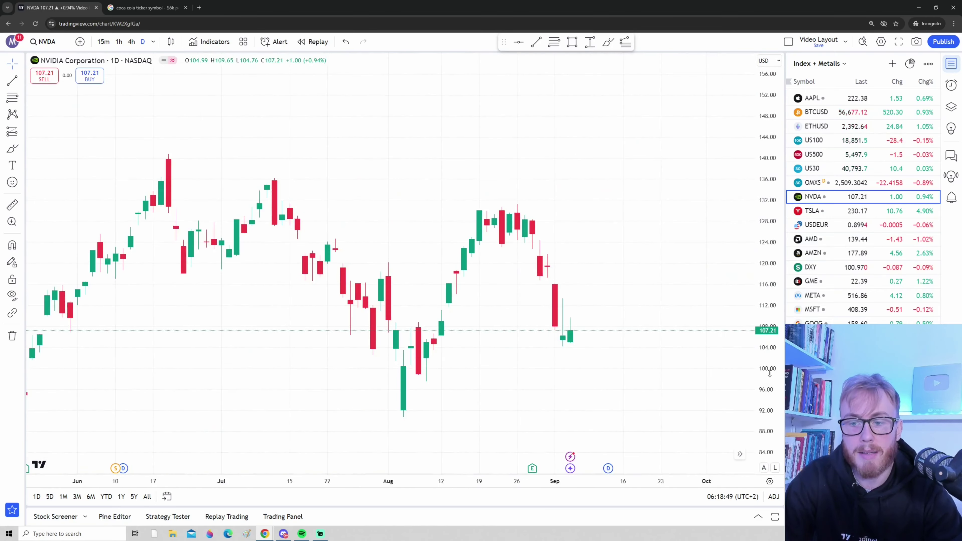
pyautogui.moveTo(612, 367); pyautogui.dragTo(743, 372)
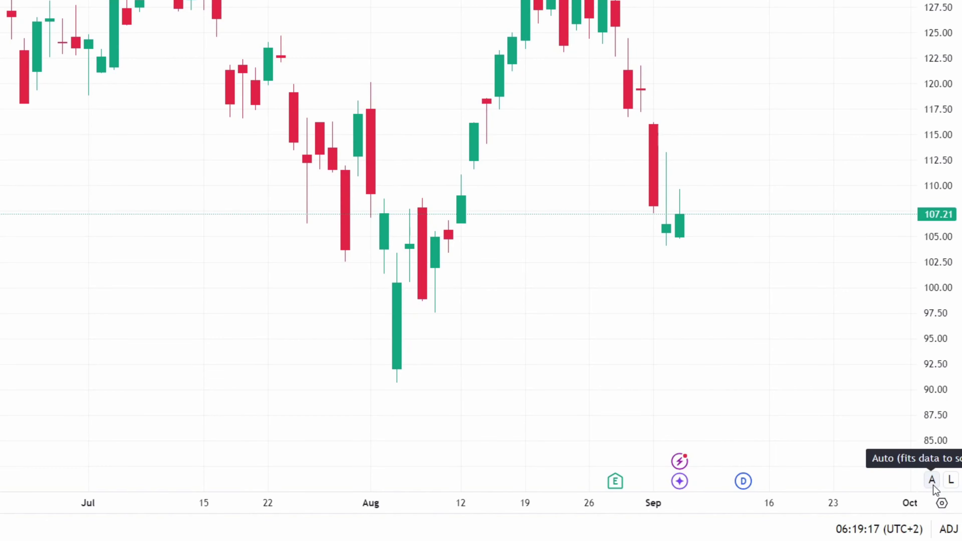
# Move back through the NVDA daily chart to spring 2023 and forward to early 2024 with the price scale auto-fitting the data
pyautogui.moveTo(474, 379); pyautogui.dragTo(577, 372)
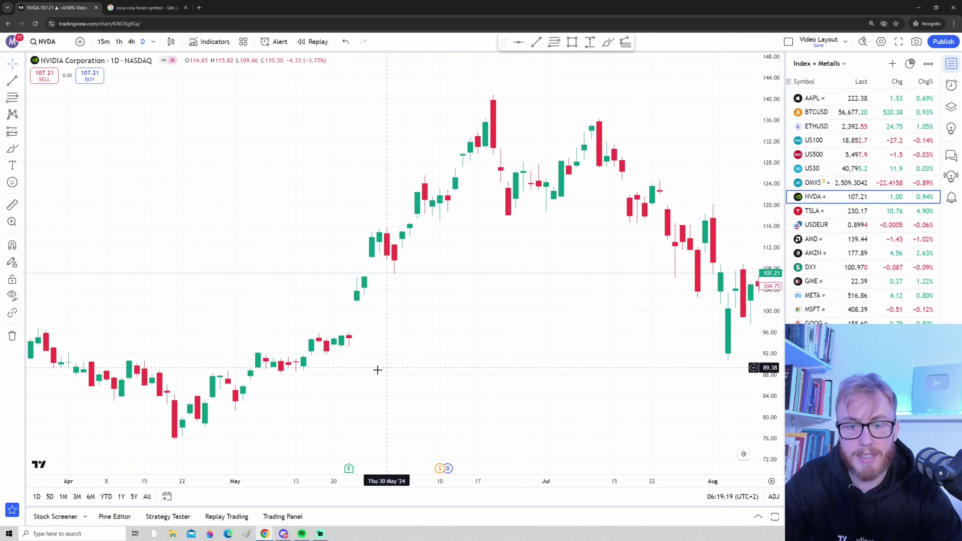
pyautogui.hscroll(-15, 377, 370)
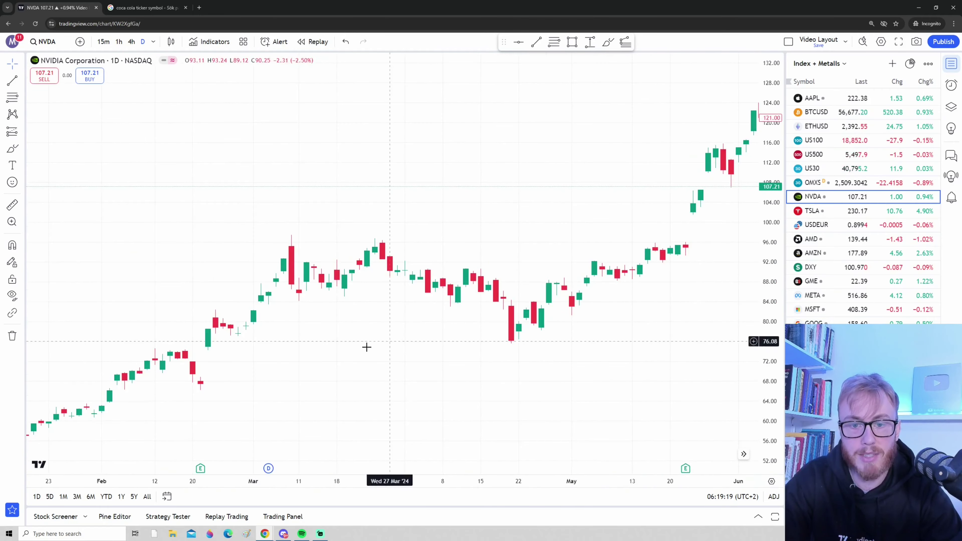
pyautogui.hscroll(-15, 364, 320)
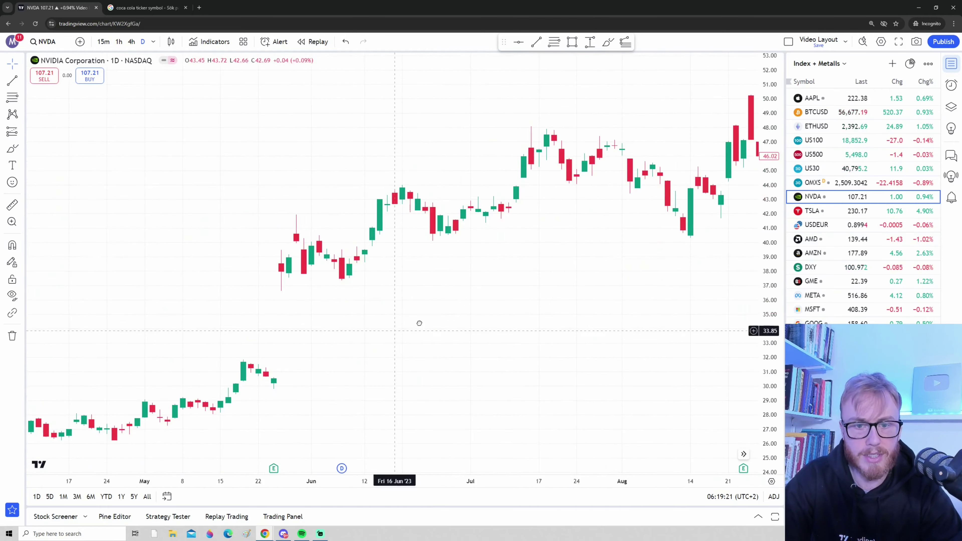
pyautogui.hscroll(20, 223, 362)
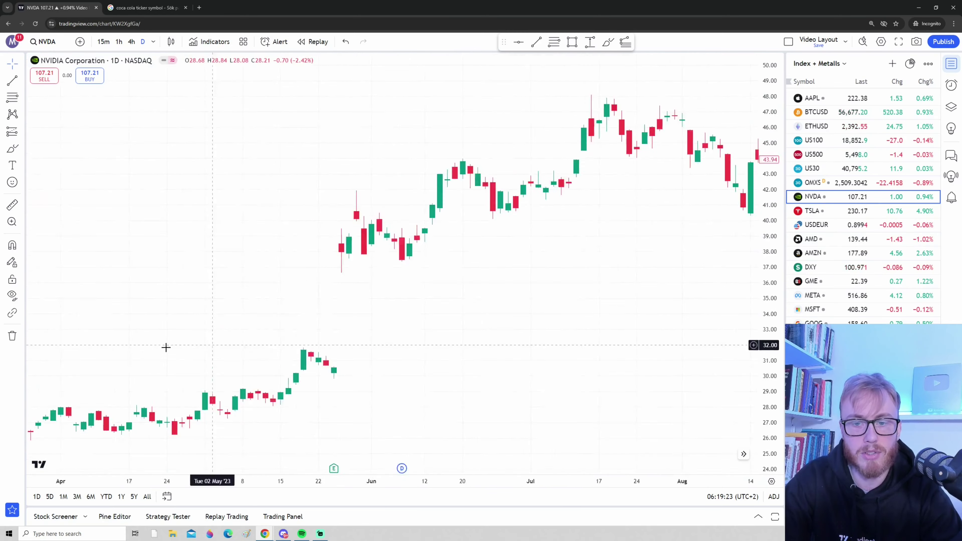
pyautogui.hscroll(10, 644, 290)
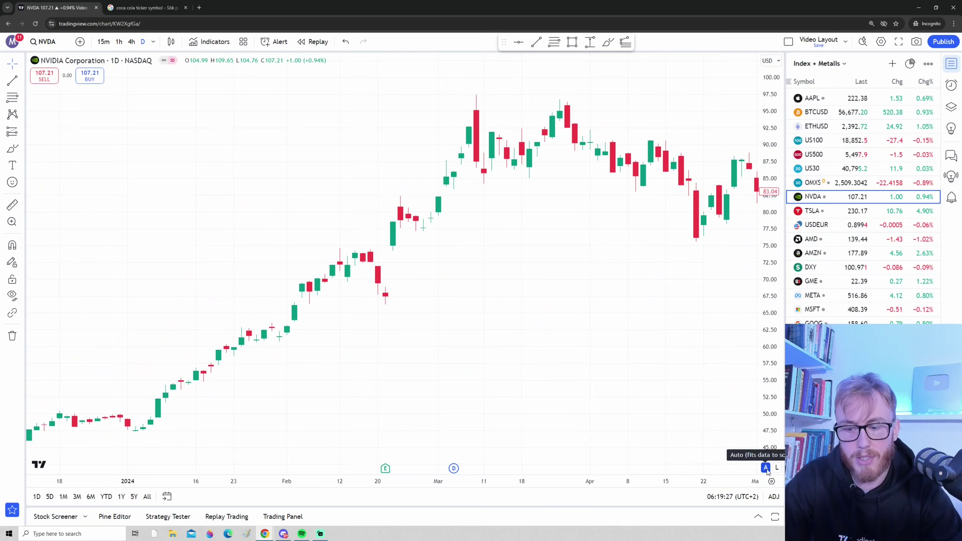
# Turn off automatic price scaling and bring the NVDA chart back to its most recent candles
pyautogui.click(765, 468)
pyautogui.hscroll(10, 580, 395)
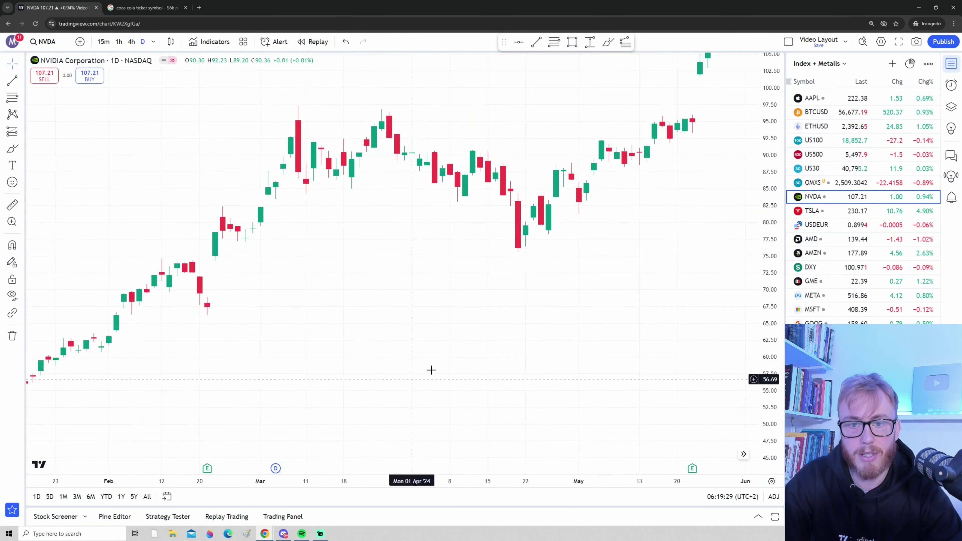
pyautogui.scroll(-10, 526, 309)
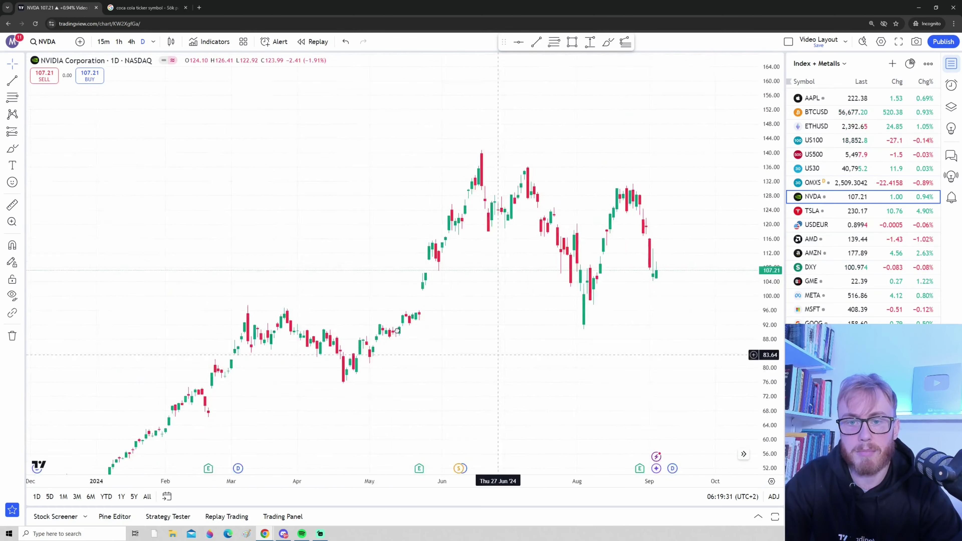
pyautogui.scroll(5, 362, 432)
pyautogui.hscroll(10, 573, 376)
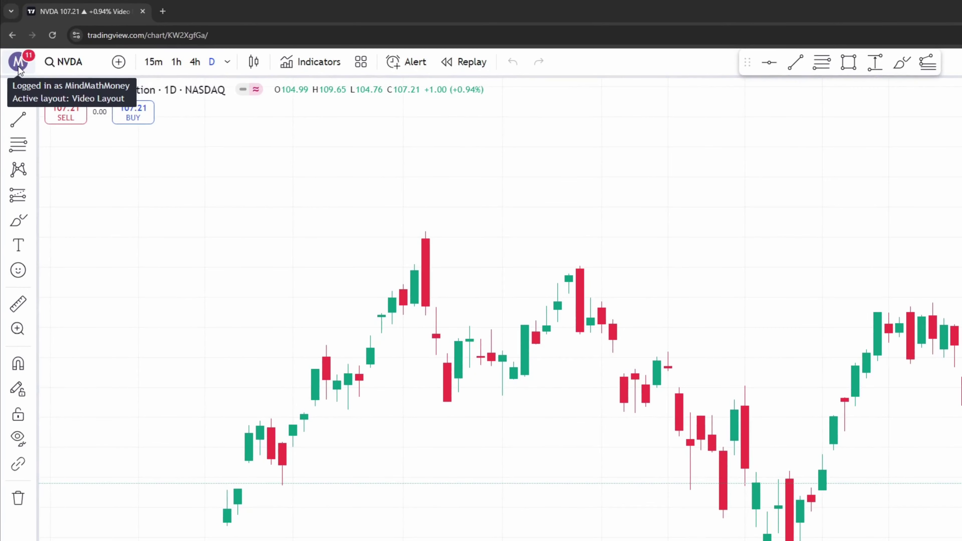
# Go to the TradingView home page and open the screener for stocks
pyautogui.click(18, 65)
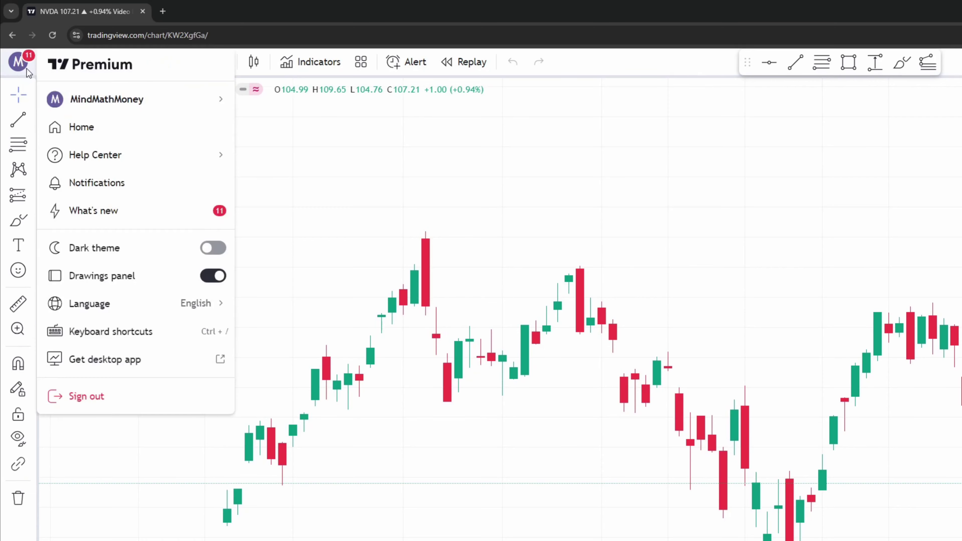
pyautogui.click(113, 137)
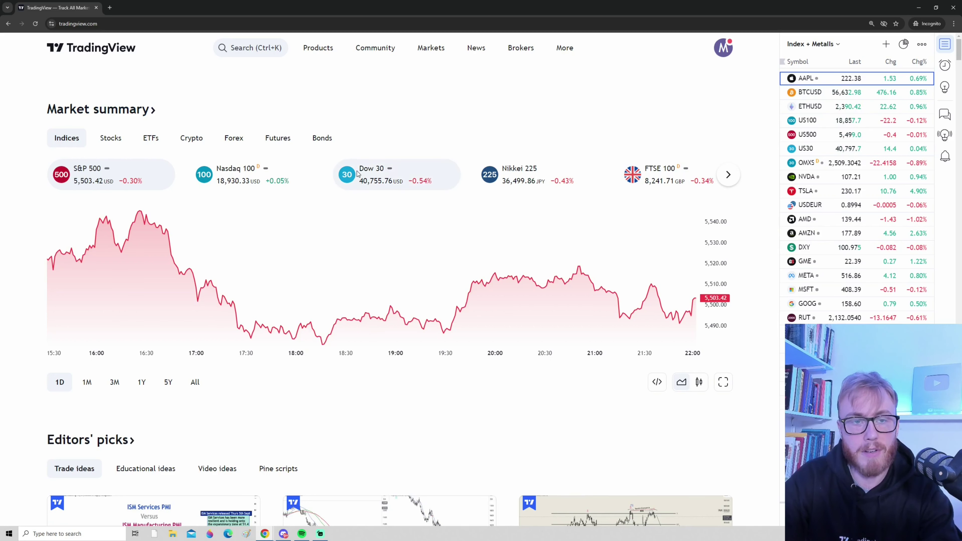
pyautogui.moveTo(321, 49)
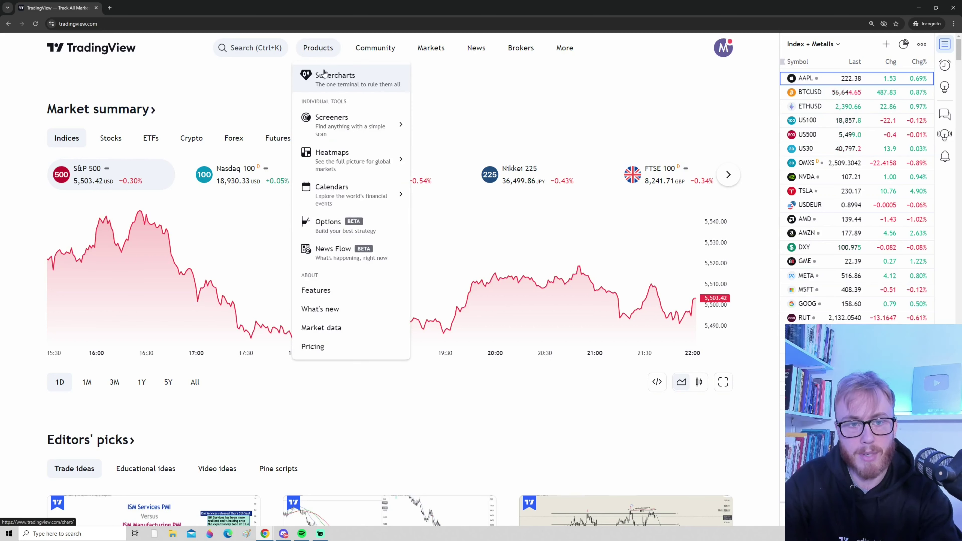
pyautogui.moveTo(346, 130)
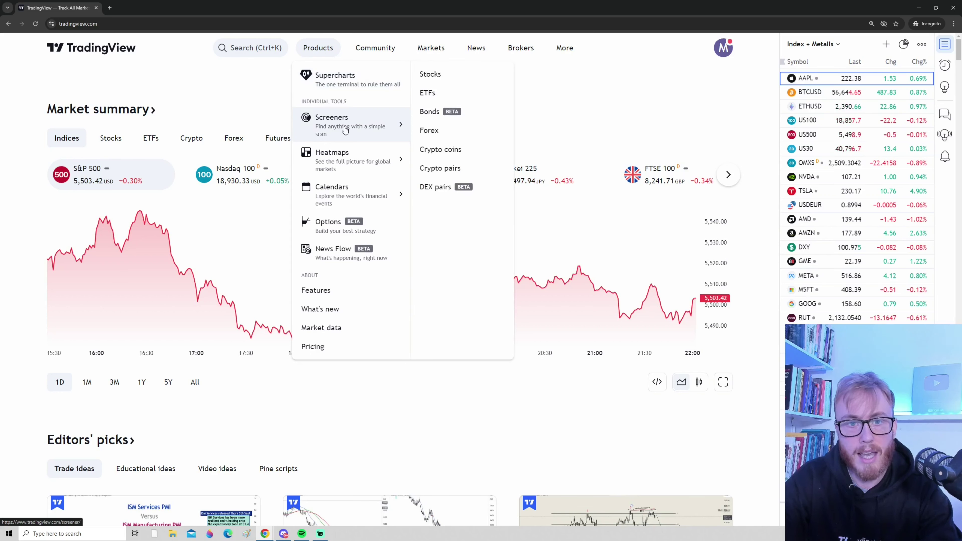
pyautogui.click(453, 78)
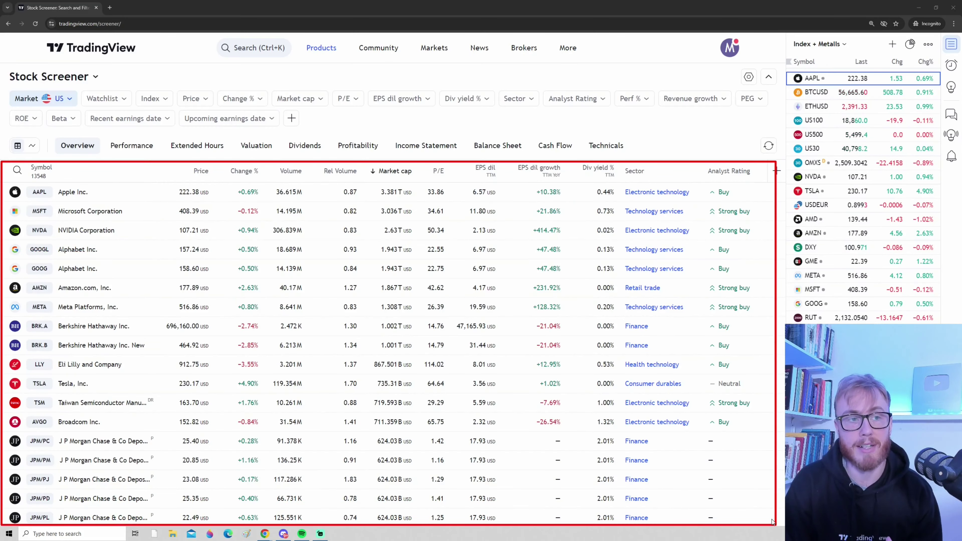
# Examine the screener's column headings, the market cap column and the Apple, Microsoft and NVIDIA rows
pyautogui.moveTo(185, 158)
pyautogui.mouseDown()
pyautogui.moveTo(450, 181)
pyautogui.moveTo(757, 185)
pyautogui.mouseUp()
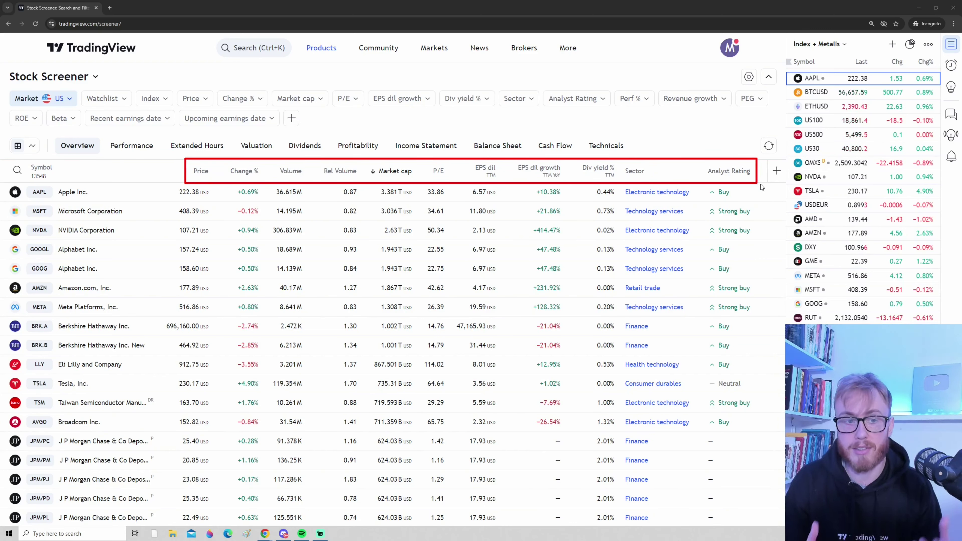
pyautogui.moveTo(362, 162)
pyautogui.mouseDown()
pyautogui.moveTo(403, 235)
pyautogui.moveTo(442, 420)
pyautogui.moveTo(421, 527)
pyautogui.mouseUp()
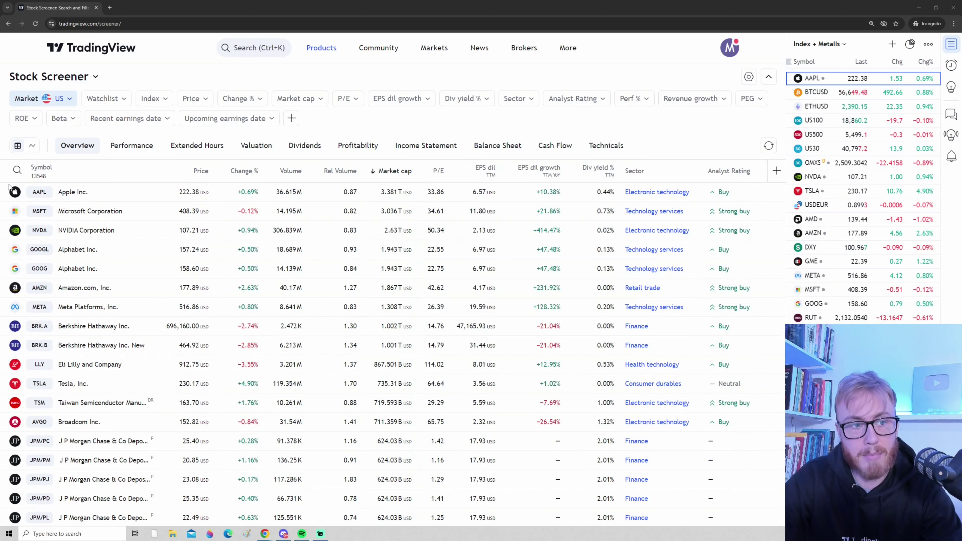
pyautogui.moveTo(8, 186); pyautogui.dragTo(420, 205)
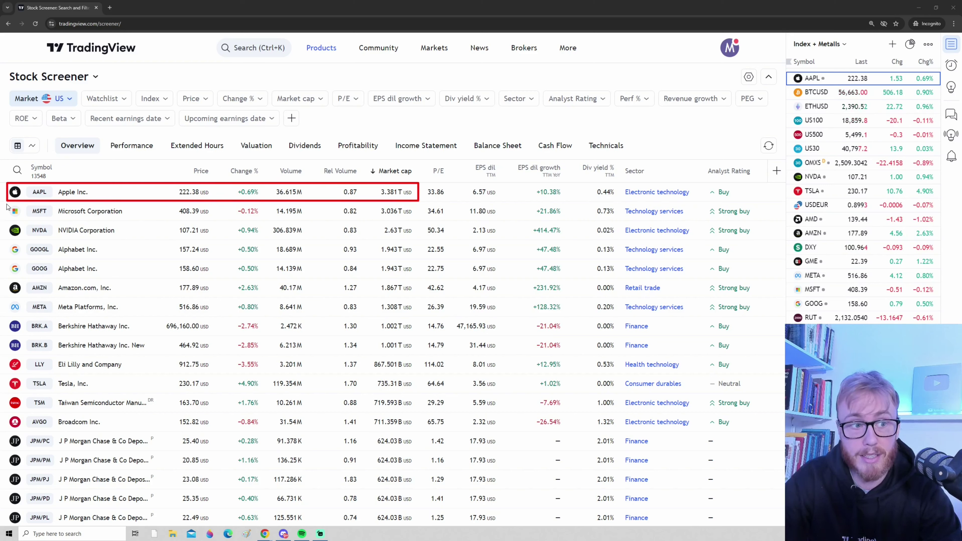
pyautogui.moveTo(8, 205); pyautogui.dragTo(418, 223)
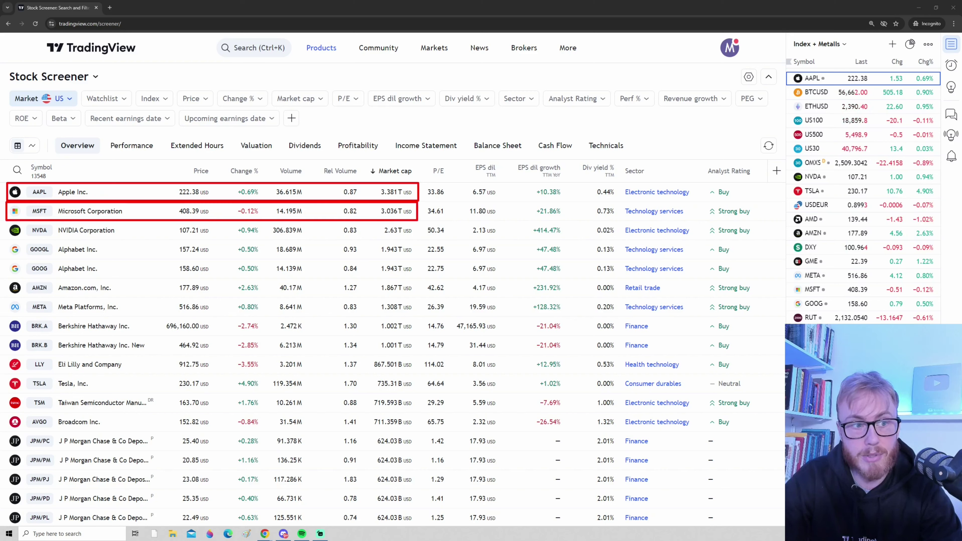
pyautogui.moveTo(8, 223); pyautogui.dragTo(418, 240)
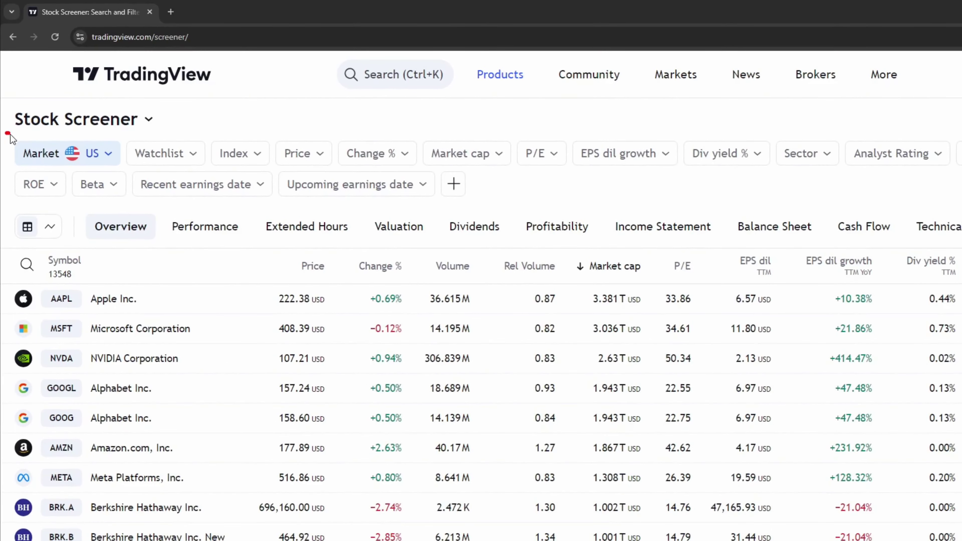
# Switch the stock screener's market to Sweden by searching for "Swe" in the full list of markets
pyautogui.moveTo(97, 164); pyautogui.dragTo(124, 171)
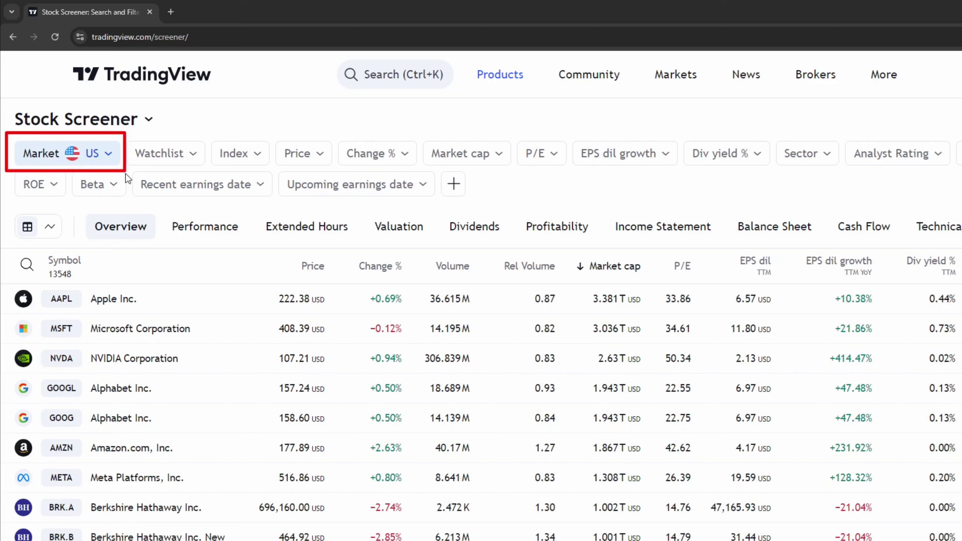
pyautogui.press('Escape')
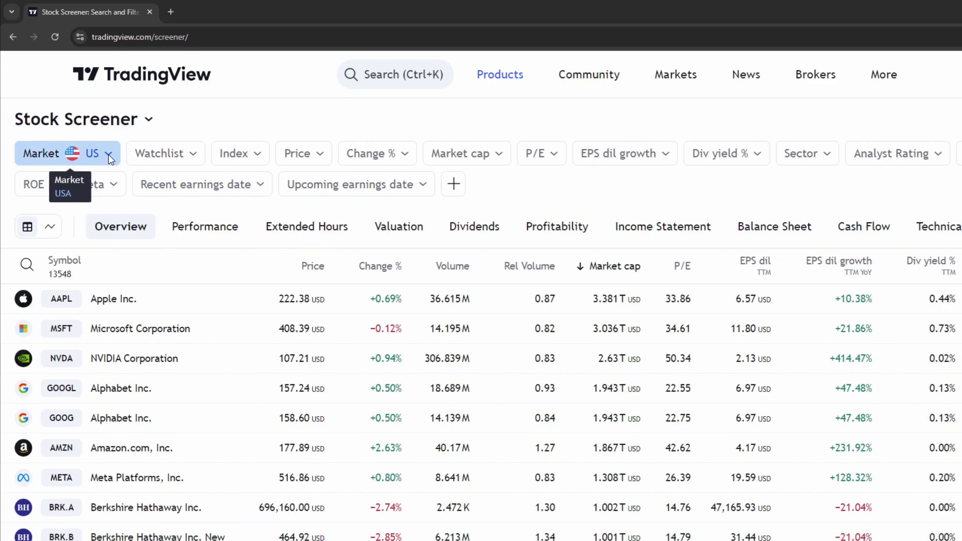
pyautogui.click(108, 155)
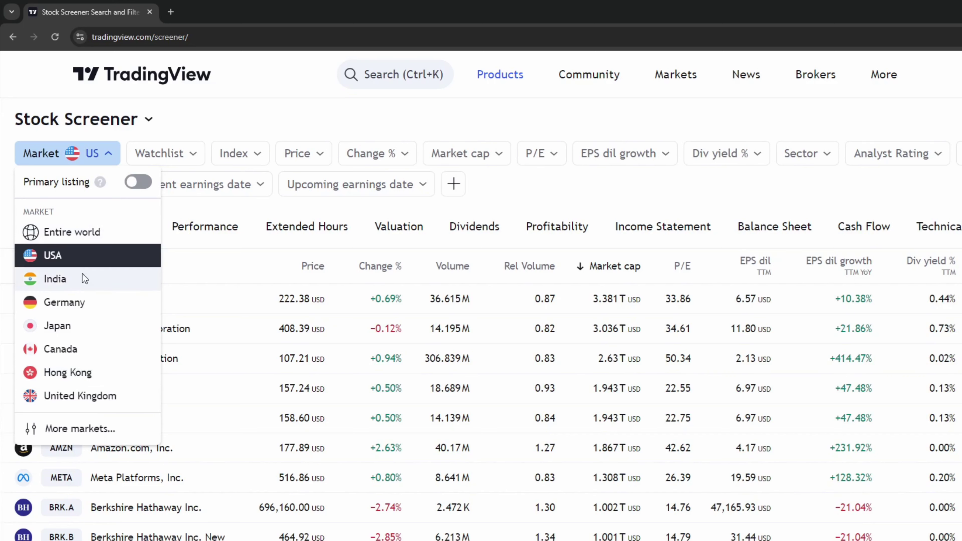
pyautogui.click(86, 430)
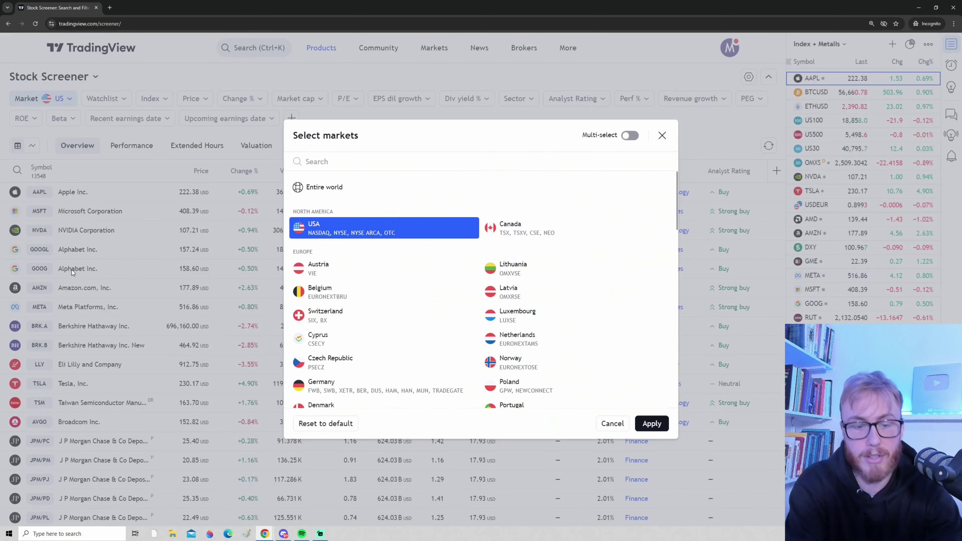
pyautogui.write('Swe')
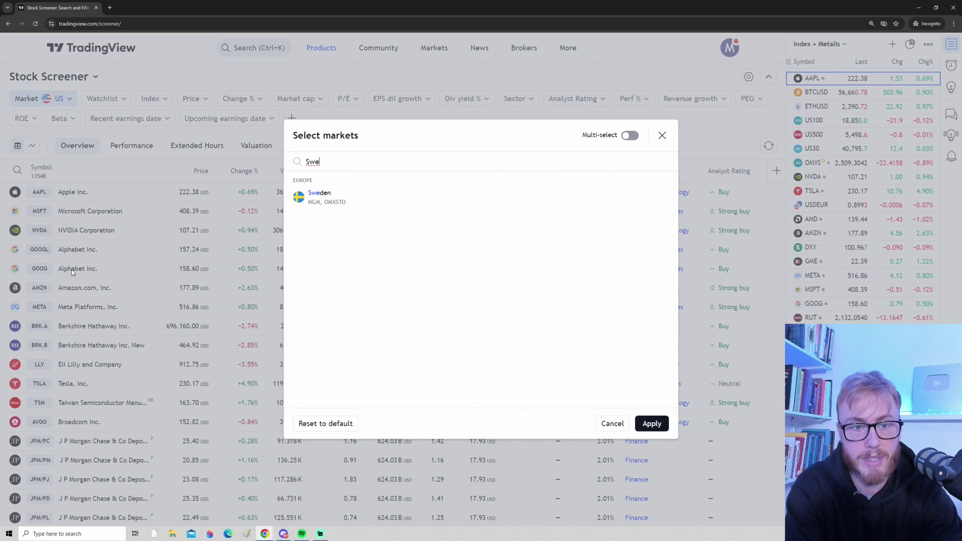
pyautogui.click(356, 205)
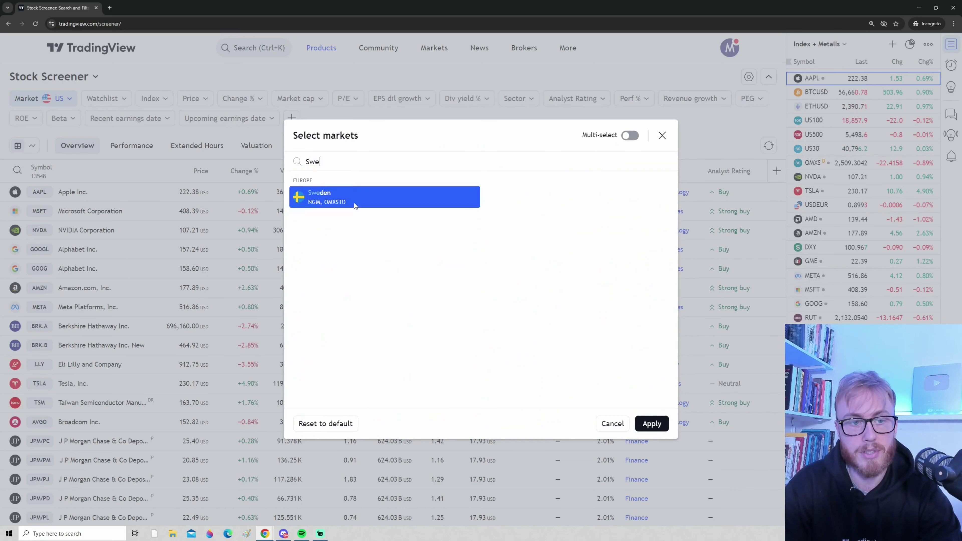
pyautogui.click(650, 422)
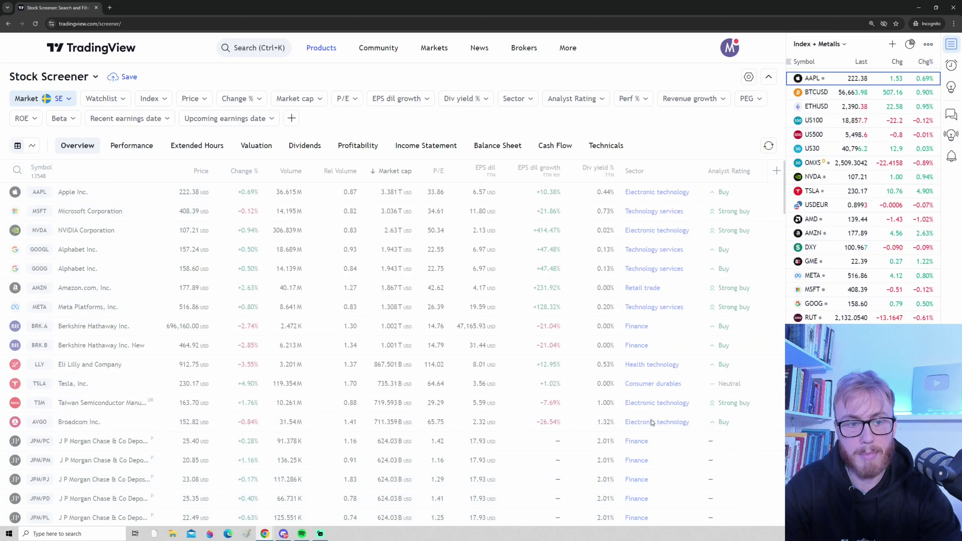
# Examine the Swedish company list, its market cap column and the AstraZeneca row
pyautogui.moveTo(2, 182)
pyautogui.mouseDown()
pyautogui.moveTo(343, 418)
pyautogui.moveTo(616, 527)
pyautogui.moveTo(761, 528)
pyautogui.mouseUp()
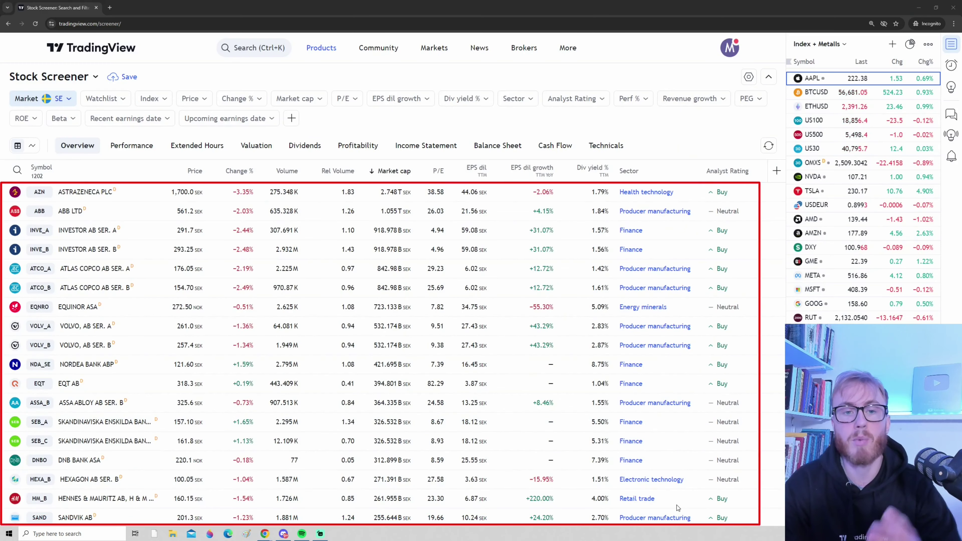
pyautogui.moveTo(362, 162)
pyautogui.mouseDown()
pyautogui.moveTo(387, 197)
pyautogui.moveTo(435, 491)
pyautogui.moveTo(420, 528)
pyautogui.mouseUp()
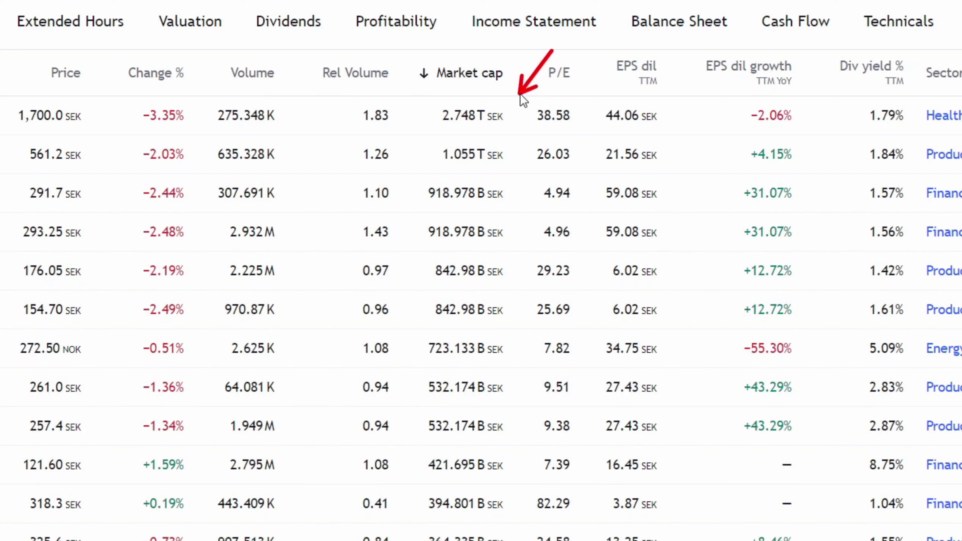
pyautogui.moveTo(521, 97); pyautogui.dragTo(506, 110)
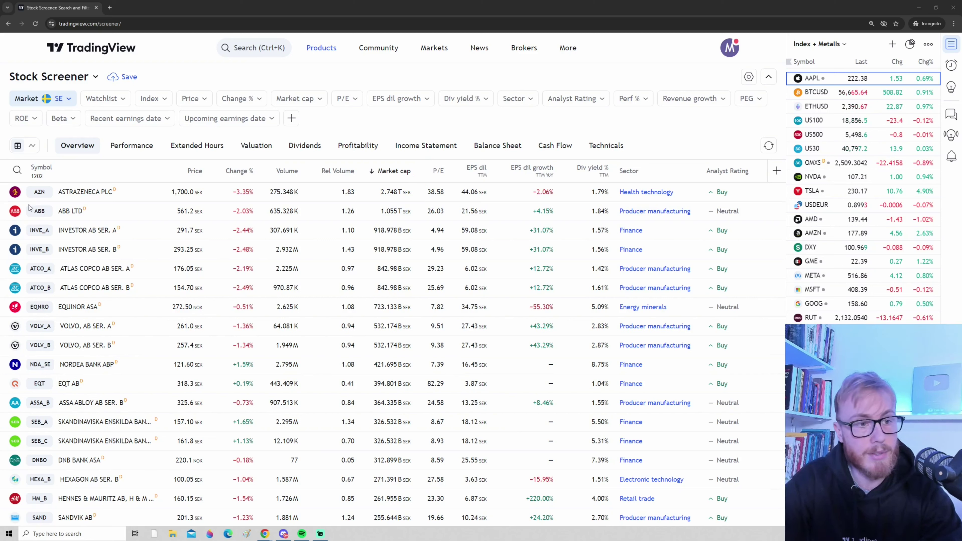
pyautogui.moveTo(5, 185); pyautogui.dragTo(424, 204)
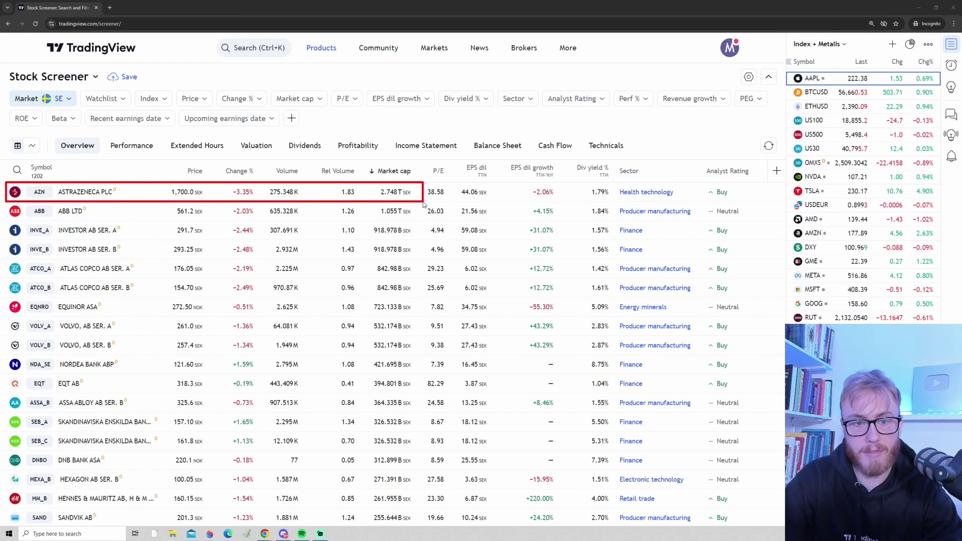
pyautogui.moveTo(359, 213); pyautogui.dragTo(379, 197)
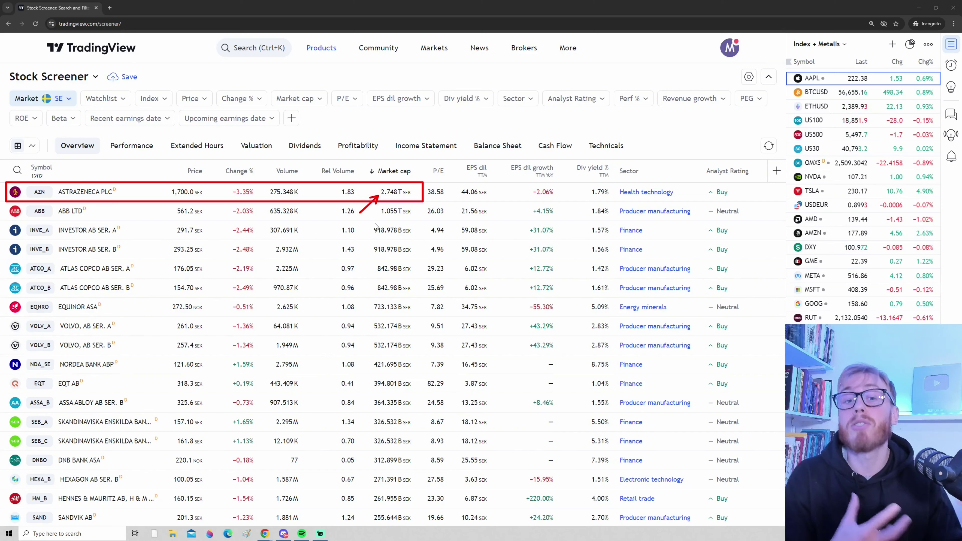
# Set the screener's market back to USA and look over the row of available filters
pyautogui.click(36, 98)
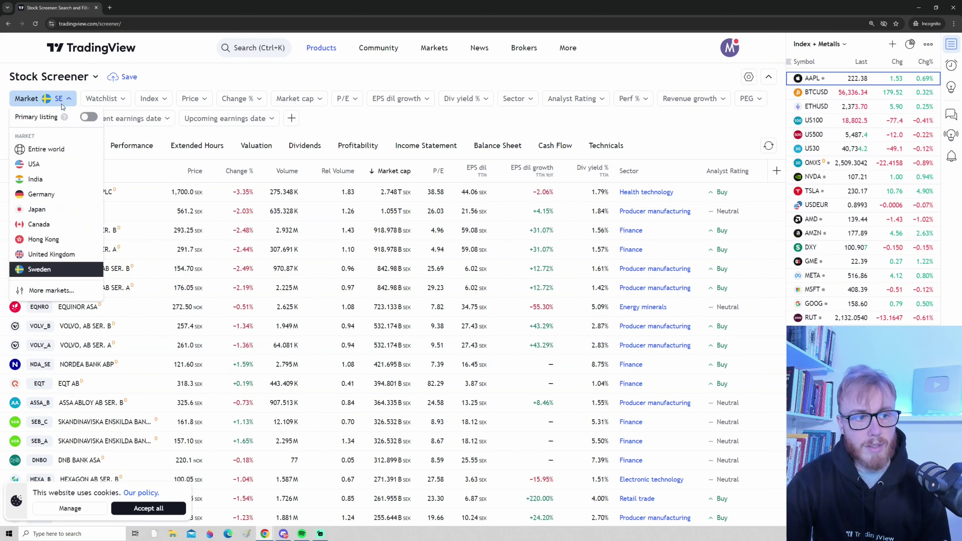
pyautogui.click(48, 164)
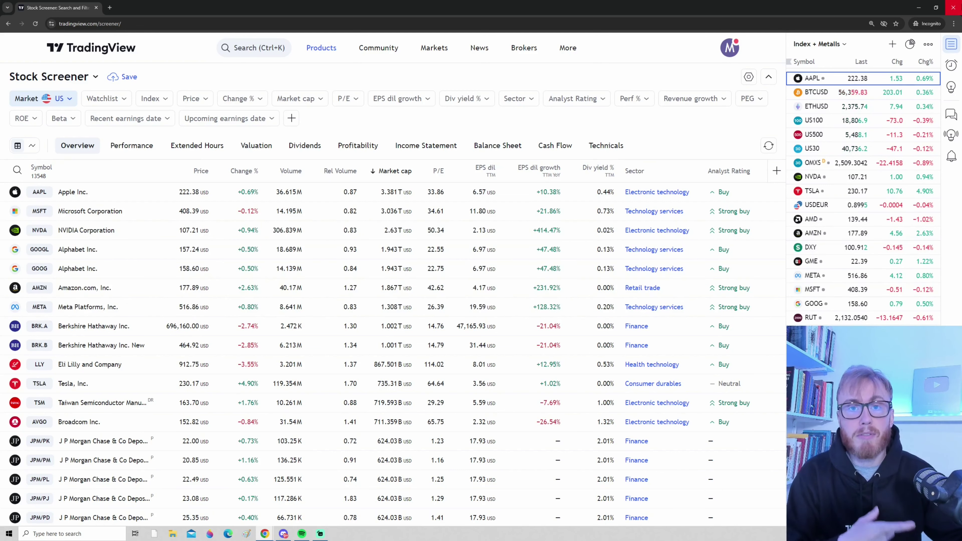
pyautogui.moveTo(6, 85)
pyautogui.mouseDown()
pyautogui.moveTo(496, 127)
pyautogui.moveTo(776, 137)
pyautogui.mouseUp()
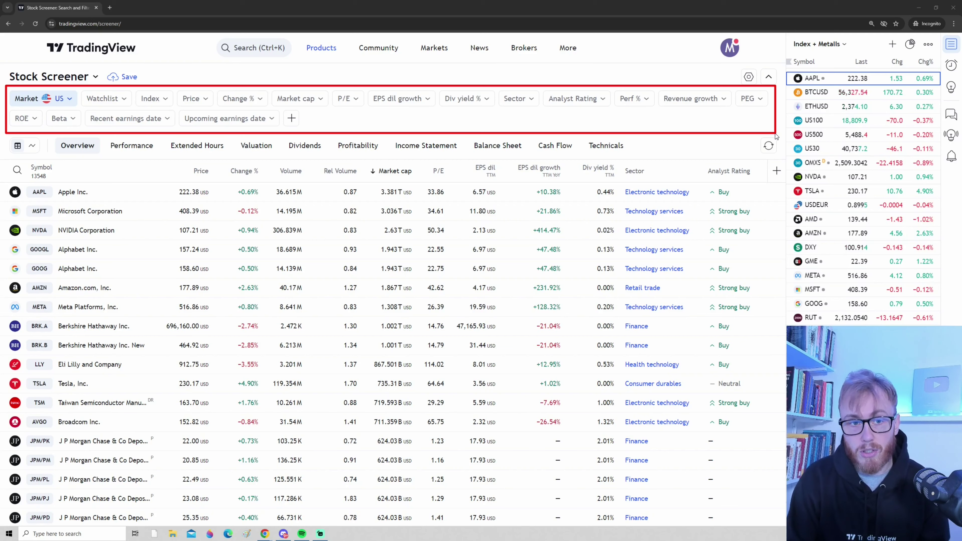
pyautogui.press('Escape')
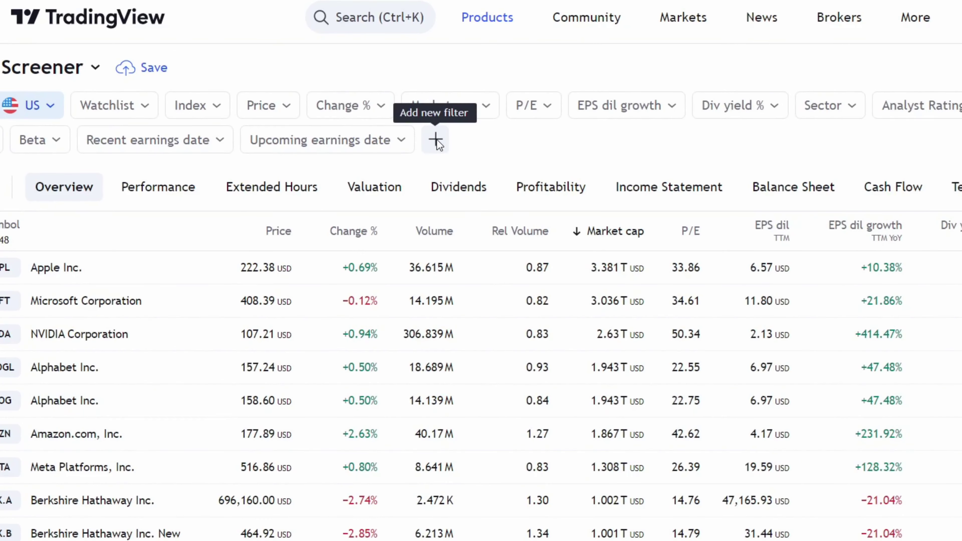
# Browse the Technicals category of filters that can be added to the screener, and close it without adding one
pyautogui.click(436, 140)
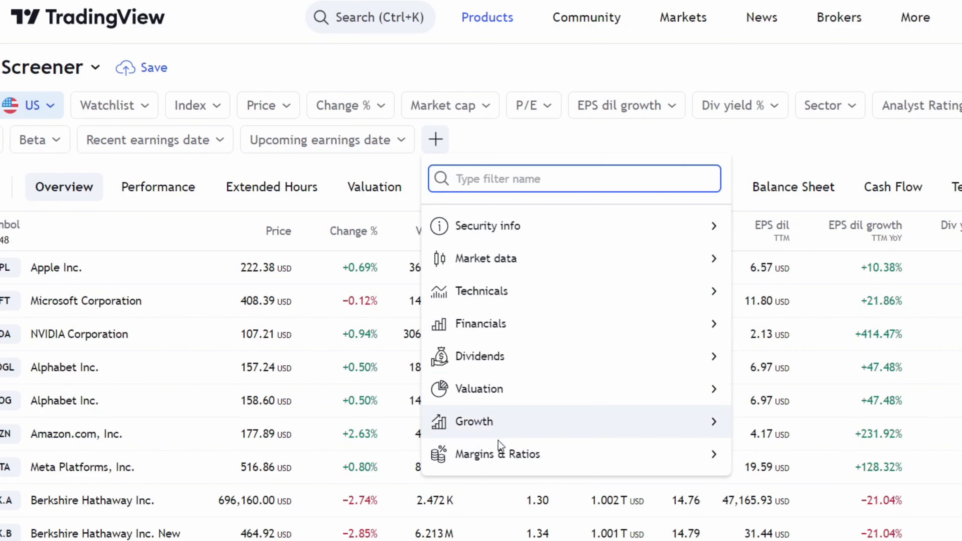
pyautogui.click(524, 301)
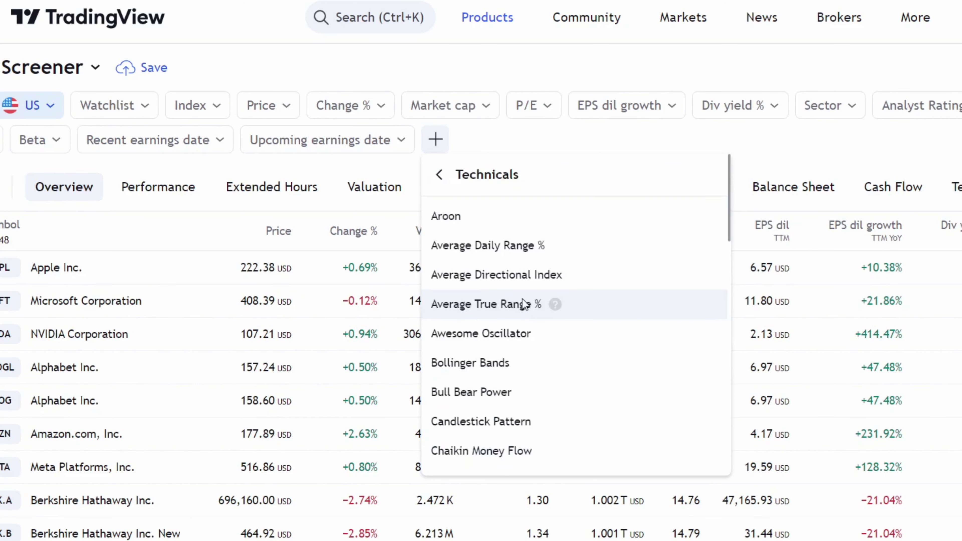
pyautogui.scroll(-10, 606, 292)
pyautogui.scroll(-5, 606, 383)
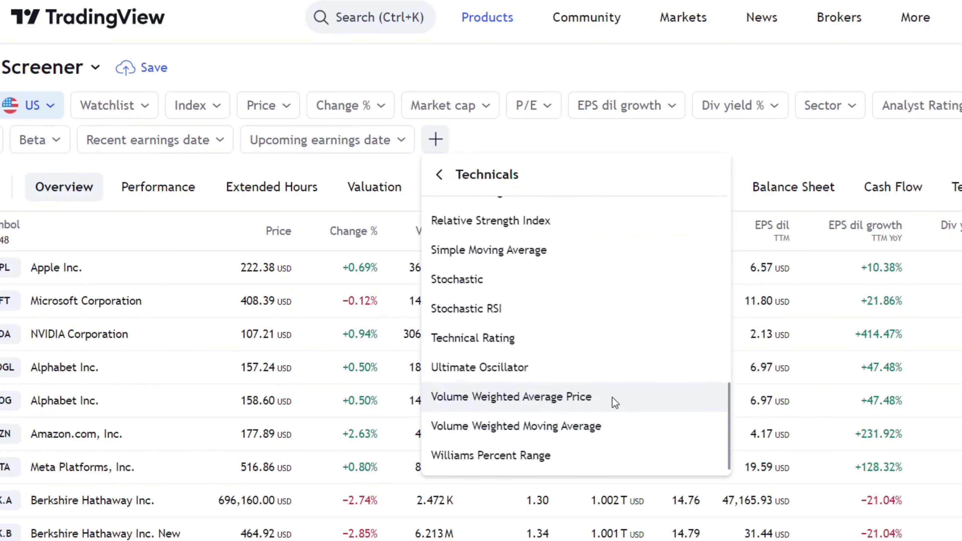
pyautogui.scroll(15, 597, 354)
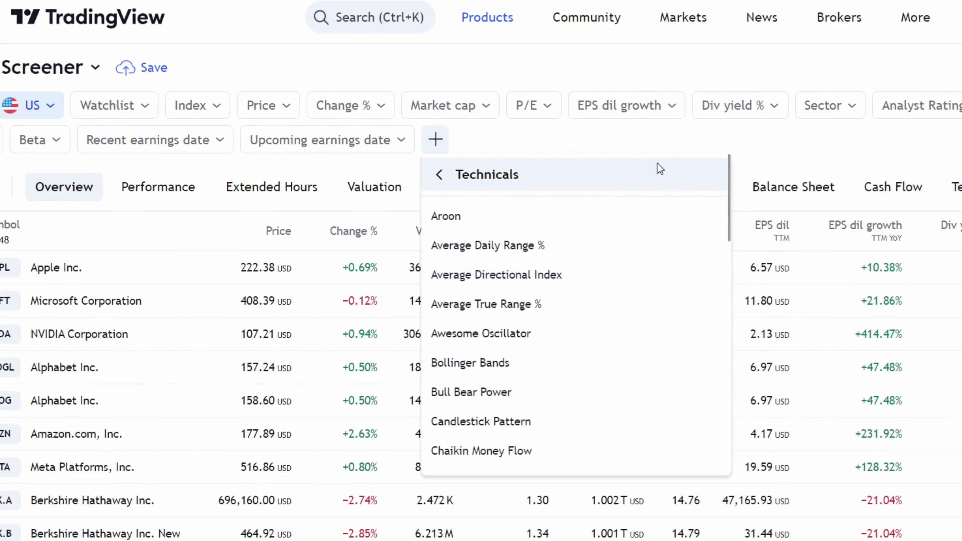
pyautogui.click(193, 91)
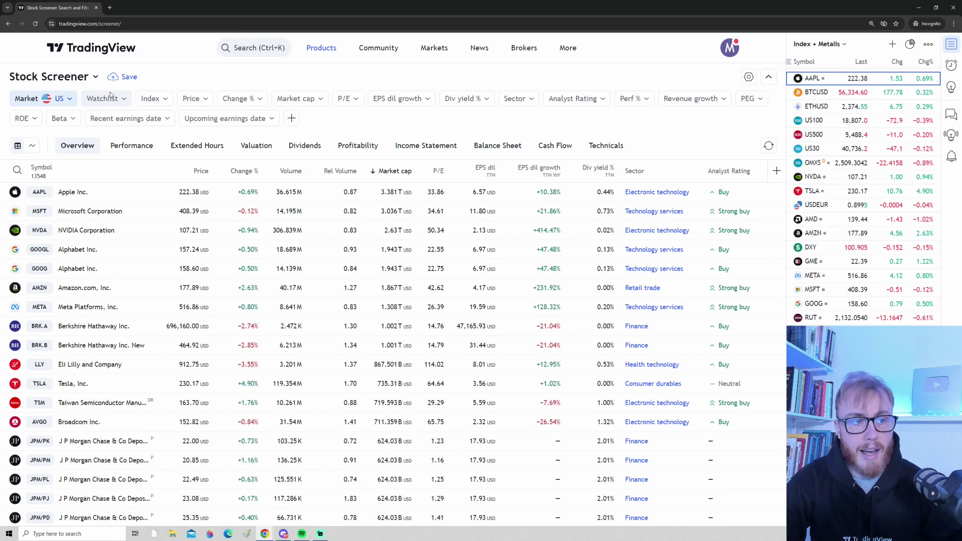
# Keep the market on USA, filter the screener by the S&P 500 index and look through the companies
pyautogui.click(68, 100)
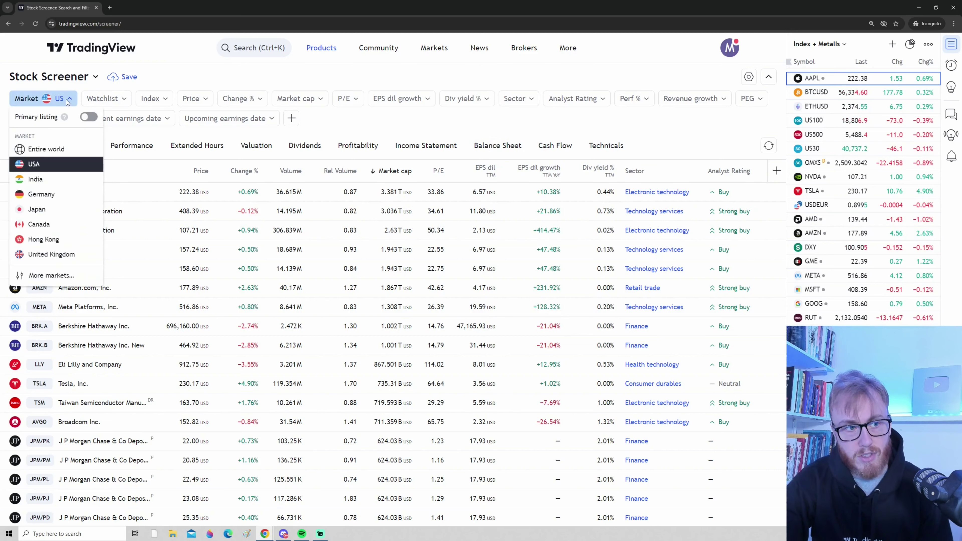
pyautogui.click(38, 165)
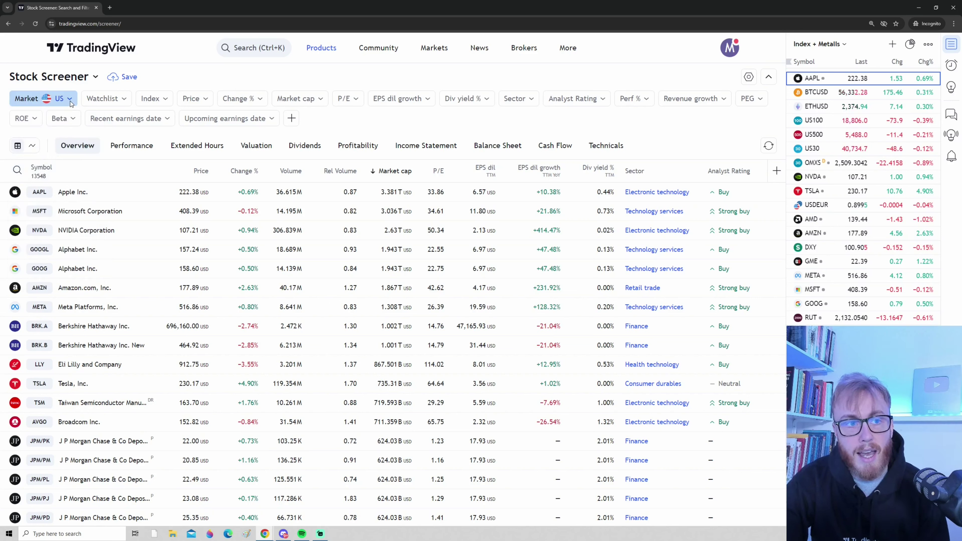
pyautogui.click(167, 101)
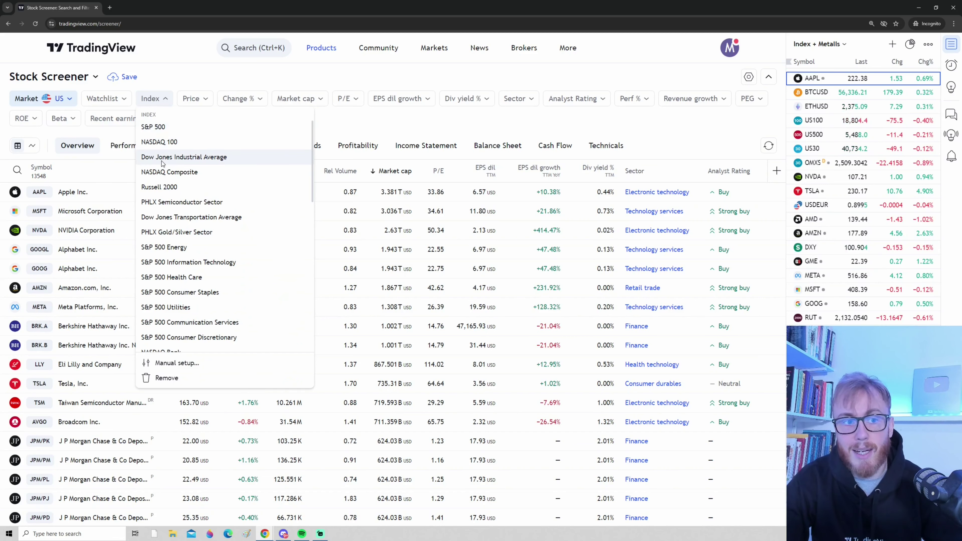
pyautogui.click(161, 129)
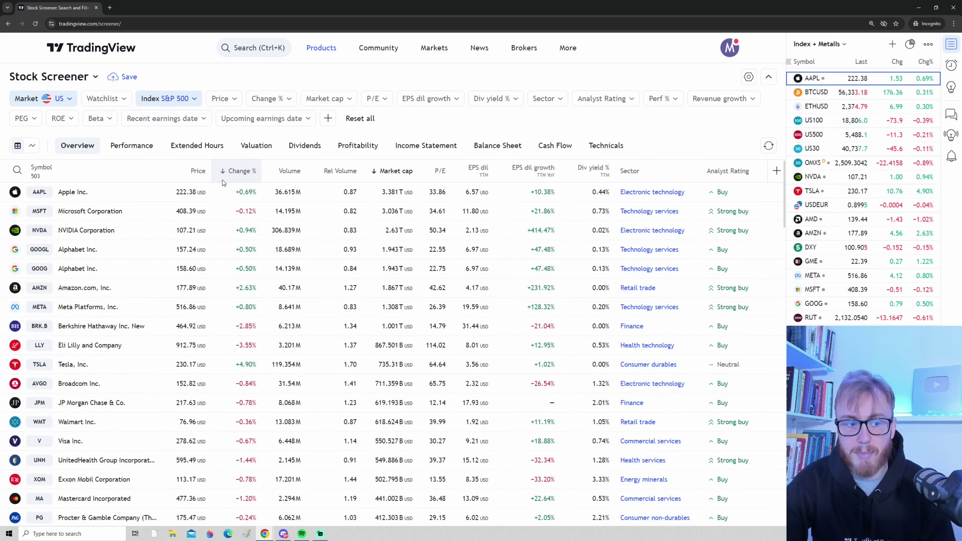
pyautogui.scroll(-10, 261, 216)
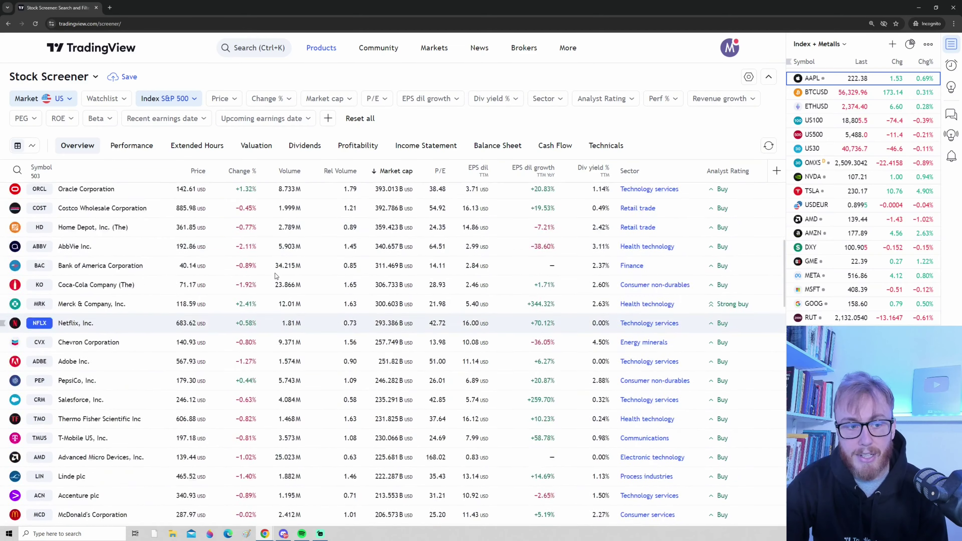
pyautogui.scroll(10, 261, 217)
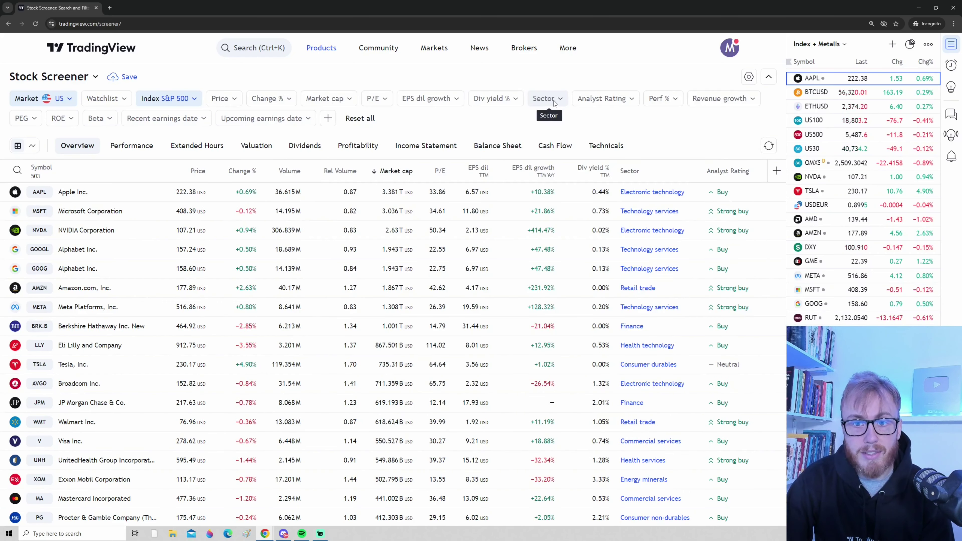
# Filter the S&P 500 companies by the Electronic technology sector and look through the filtered list
pyautogui.click(554, 103)
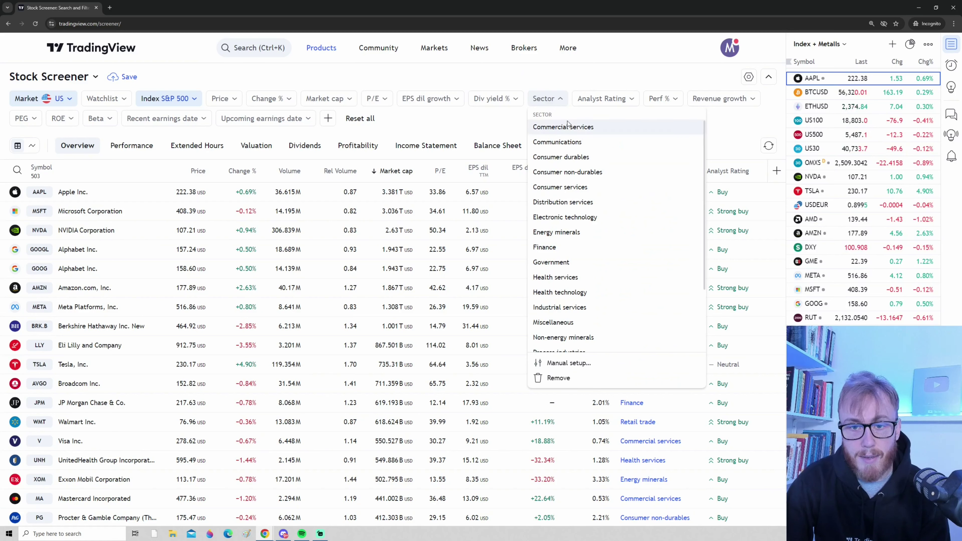
pyautogui.scroll(-2, 559, 202)
pyautogui.scroll(3, 560, 202)
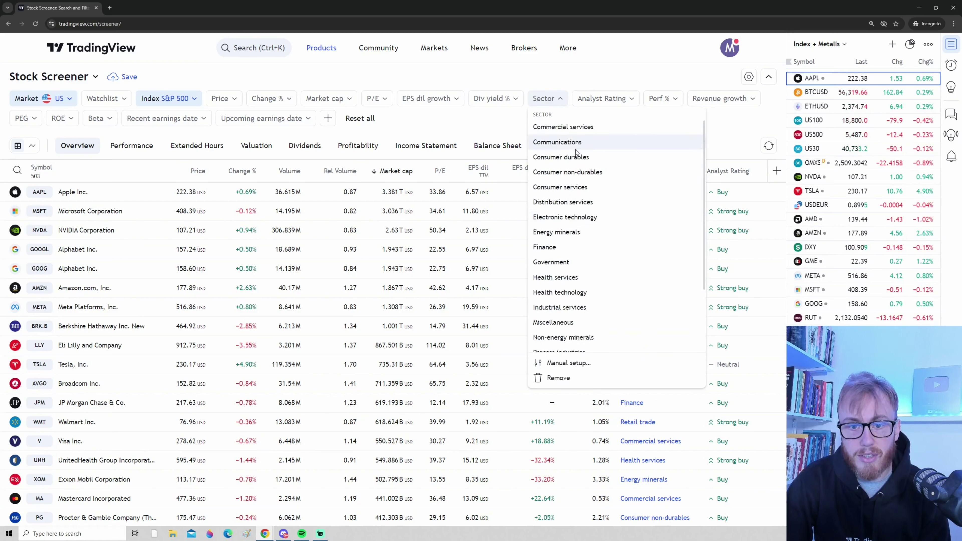
pyautogui.click(560, 218)
pyautogui.scroll(-10, 754, 426)
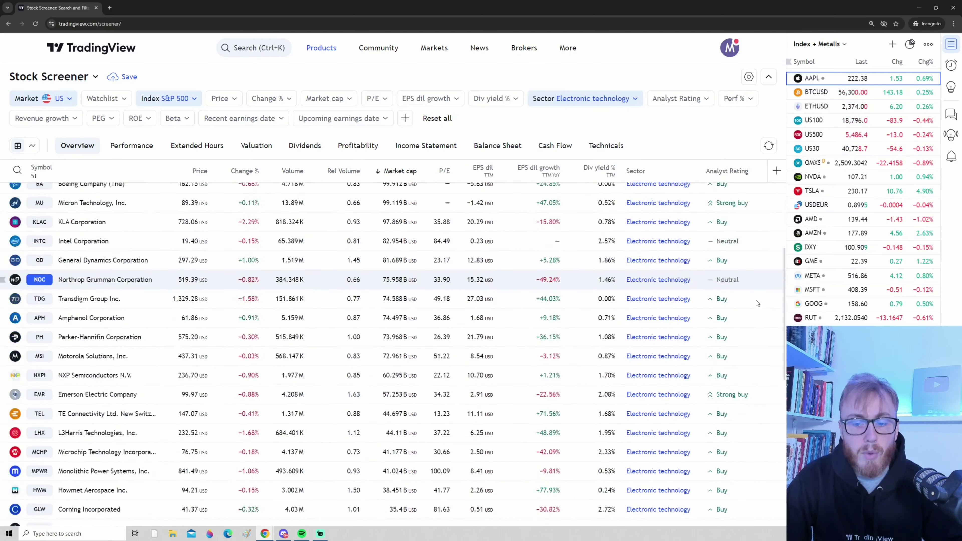
pyautogui.scroll(10, 754, 426)
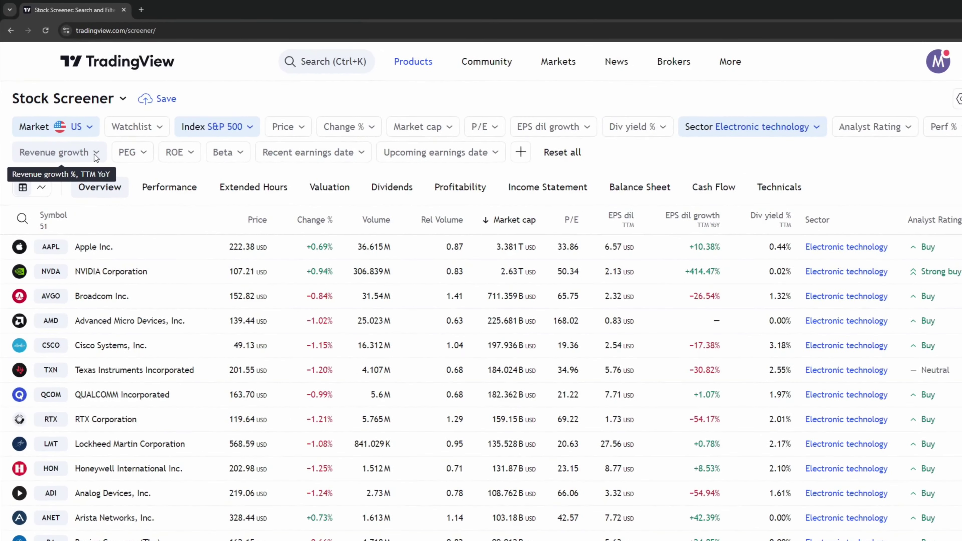
# Filter the screener by TTM YoY revenue growth above 15% and look over the remaining companies
pyautogui.click(94, 154)
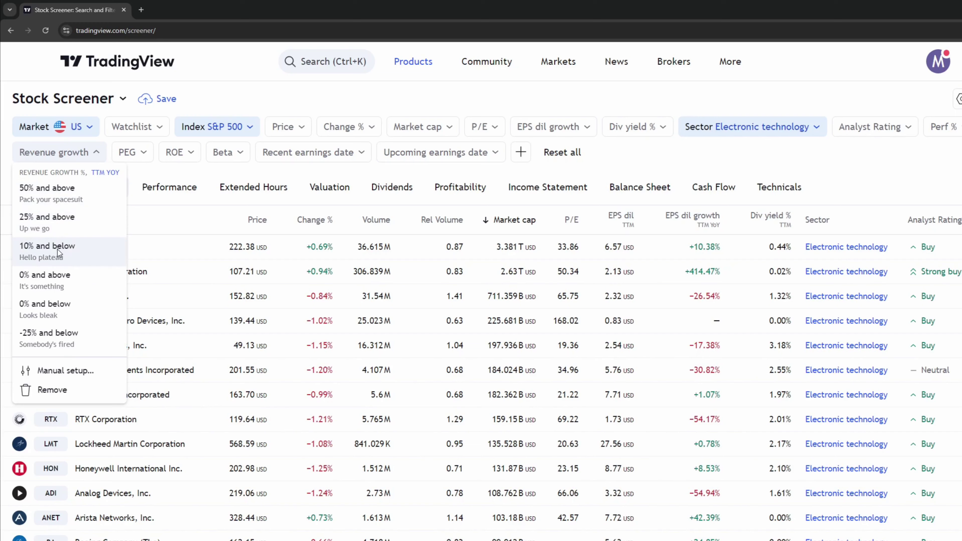
pyautogui.click(61, 372)
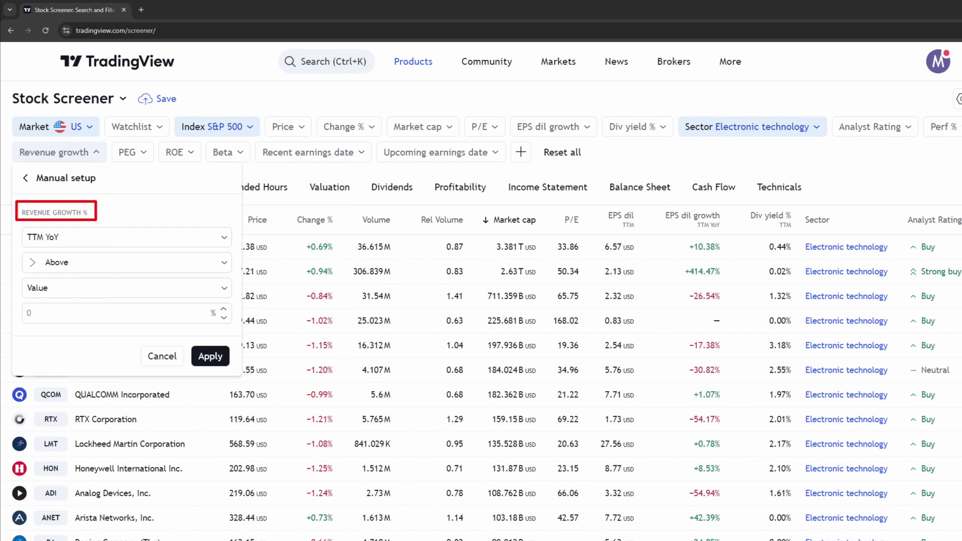
pyautogui.click(106, 237)
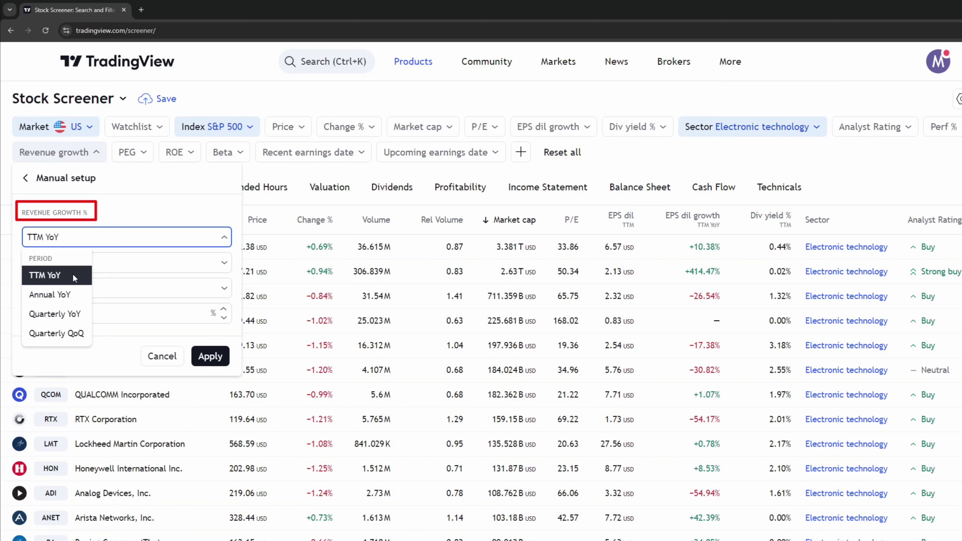
pyautogui.click(57, 275)
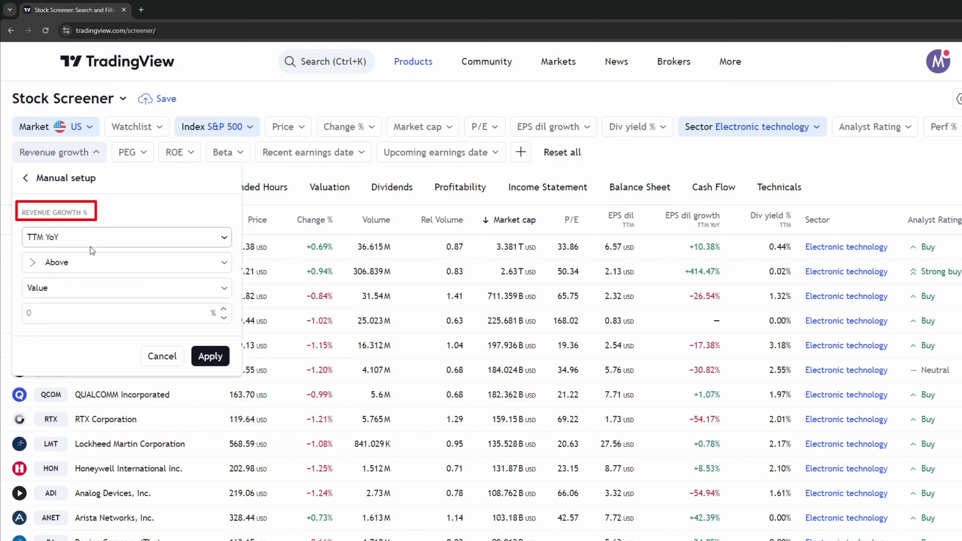
pyautogui.click(47, 265)
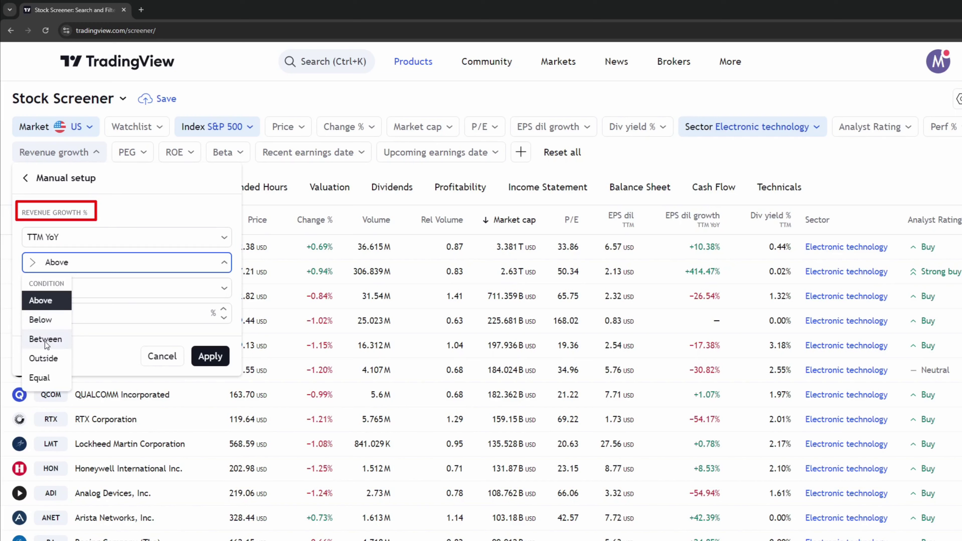
pyautogui.click(45, 302)
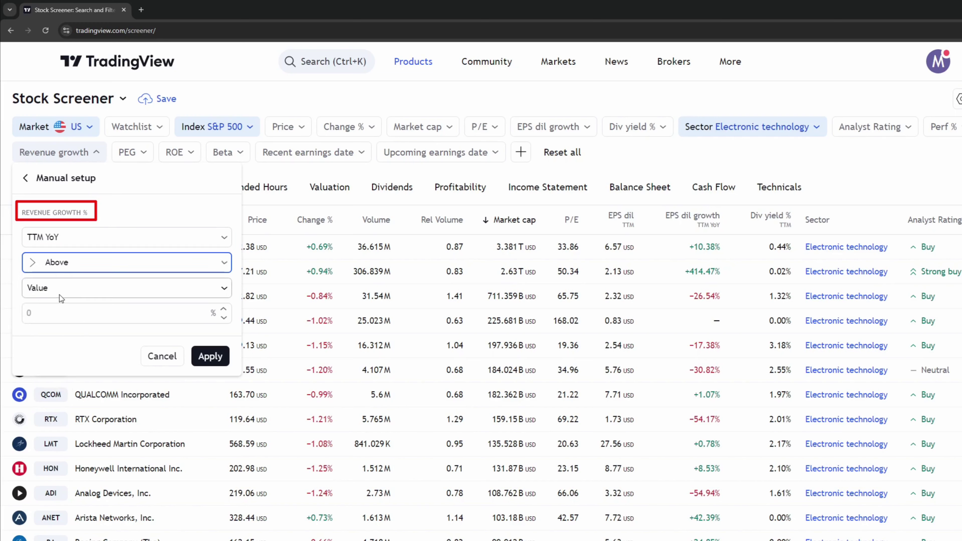
pyautogui.click(60, 313)
pyautogui.write('15')
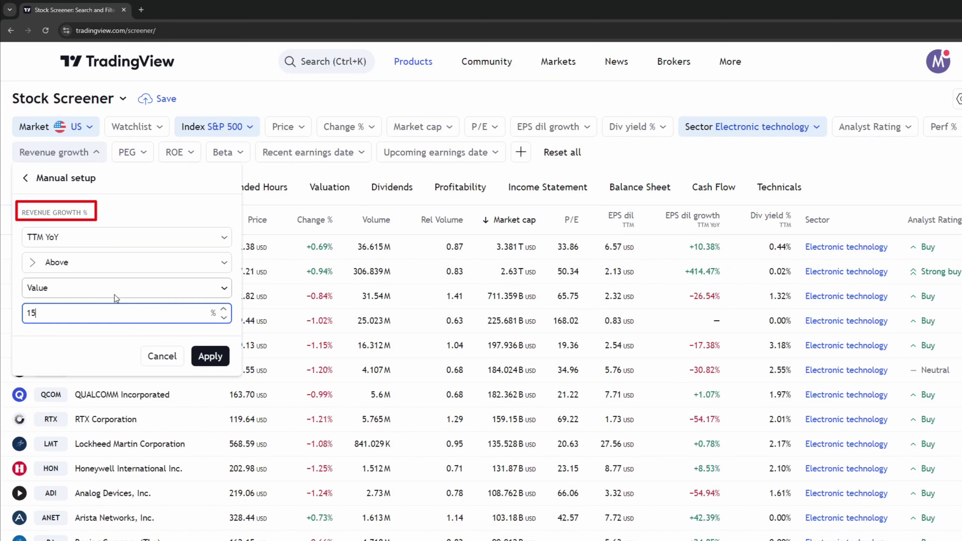
pyautogui.hotkey('ctrl', 'a')
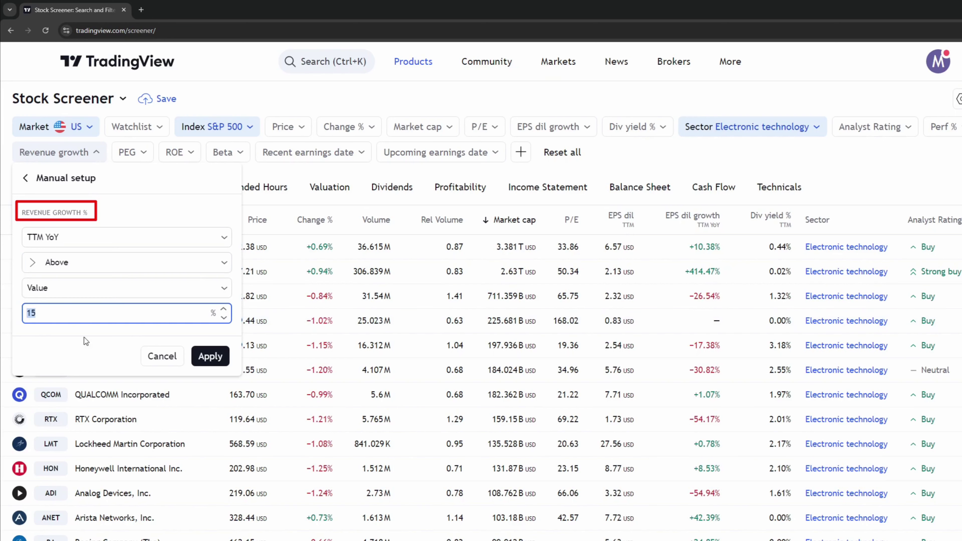
pyautogui.click(202, 357)
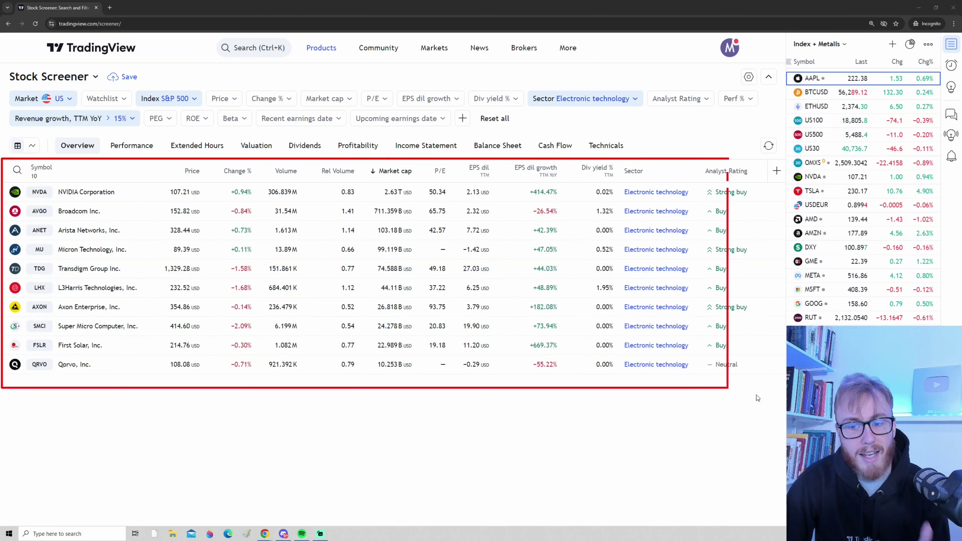
pyautogui.moveTo(757, 398); pyautogui.dragTo(771, 389)
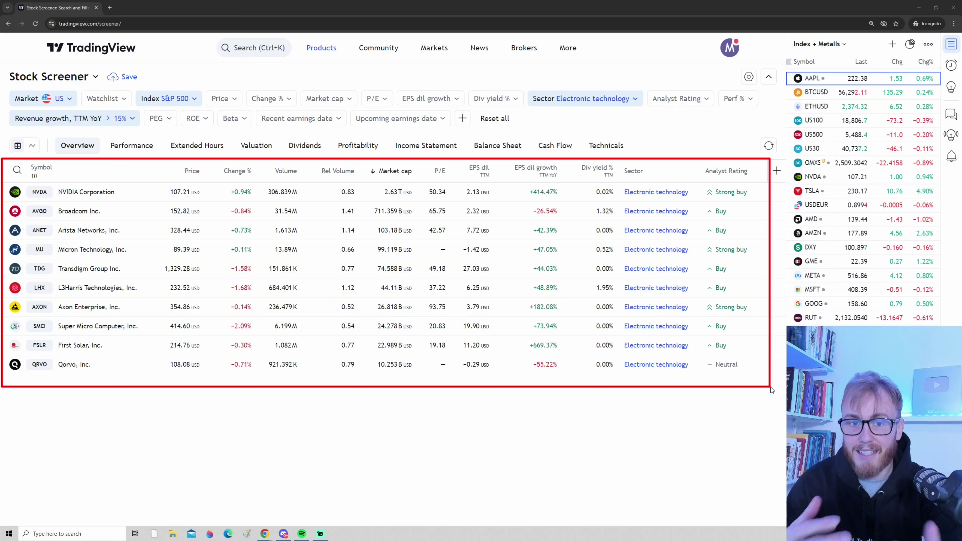
pyautogui.press('Escape')
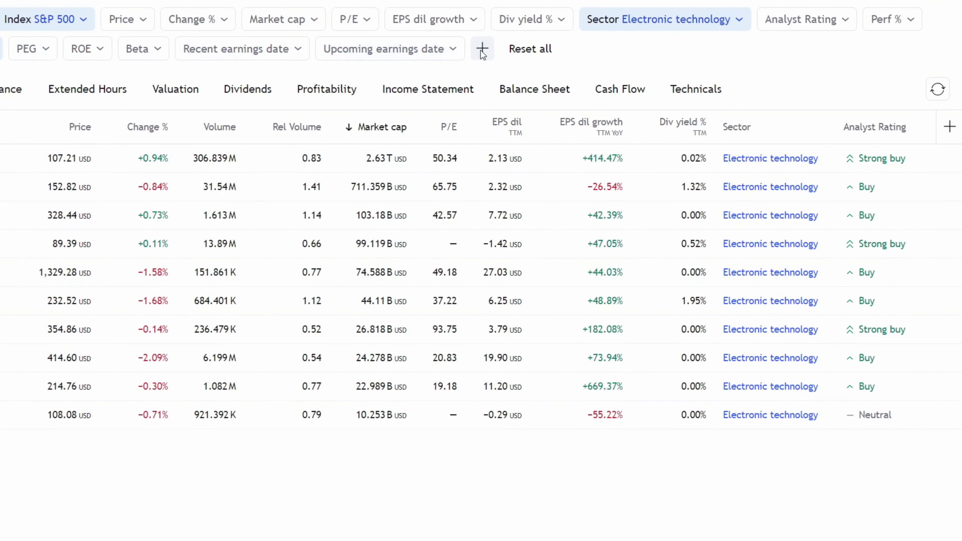
# Look through the Technicals category of additional filters and choose the Relative Strength Index
pyautogui.click(482, 49)
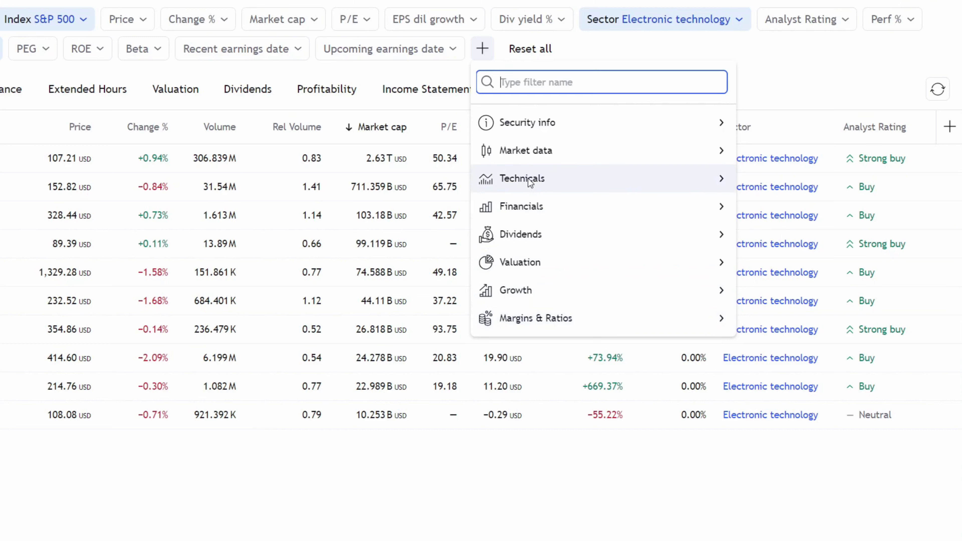
pyautogui.click(717, 184)
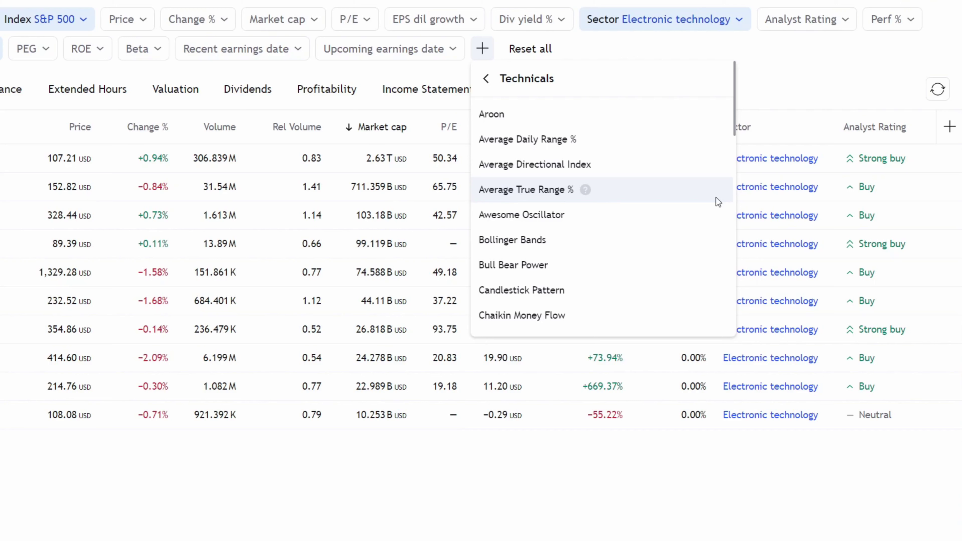
pyautogui.scroll(-1, 562, 194)
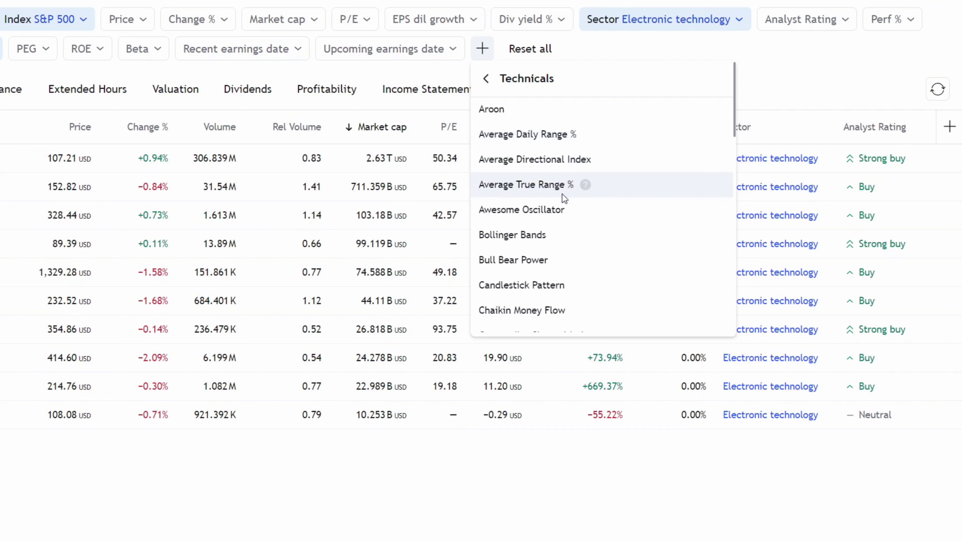
pyautogui.scroll(-10, 562, 194)
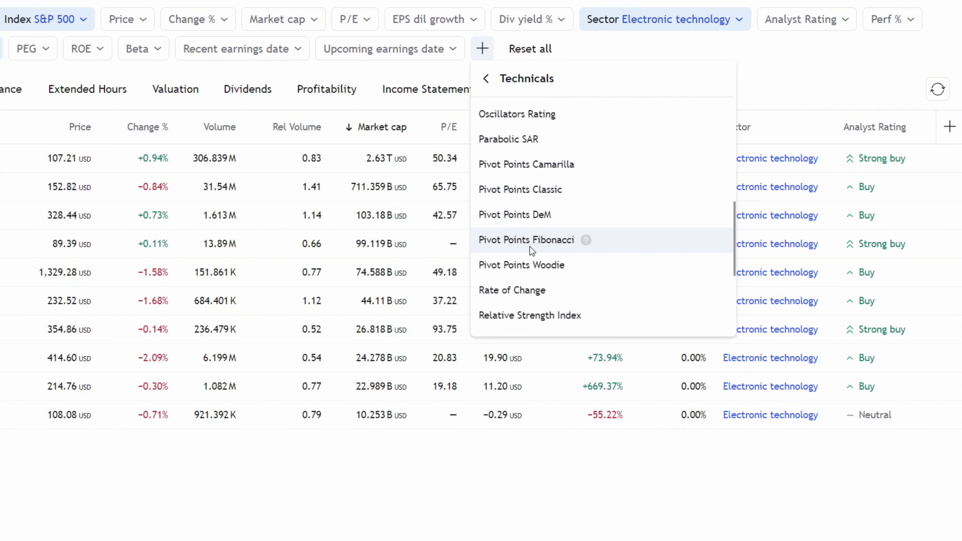
pyautogui.scroll(-5, 542, 249)
pyautogui.scroll(3, 552, 249)
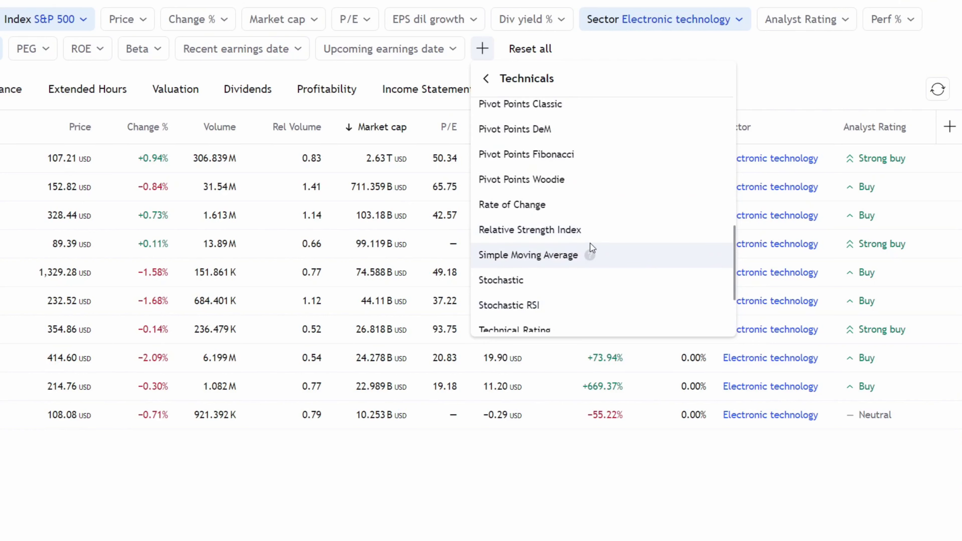
pyautogui.click(533, 231)
# Set the Relative Strength Index filter's length to 14 and its interval to 1 day
pyautogui.click(552, 142)
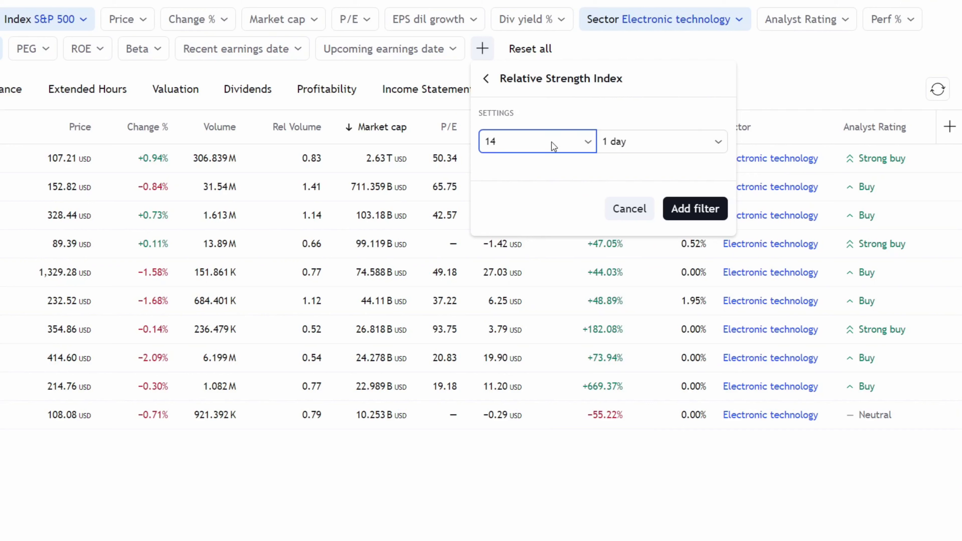
pyautogui.click(588, 151)
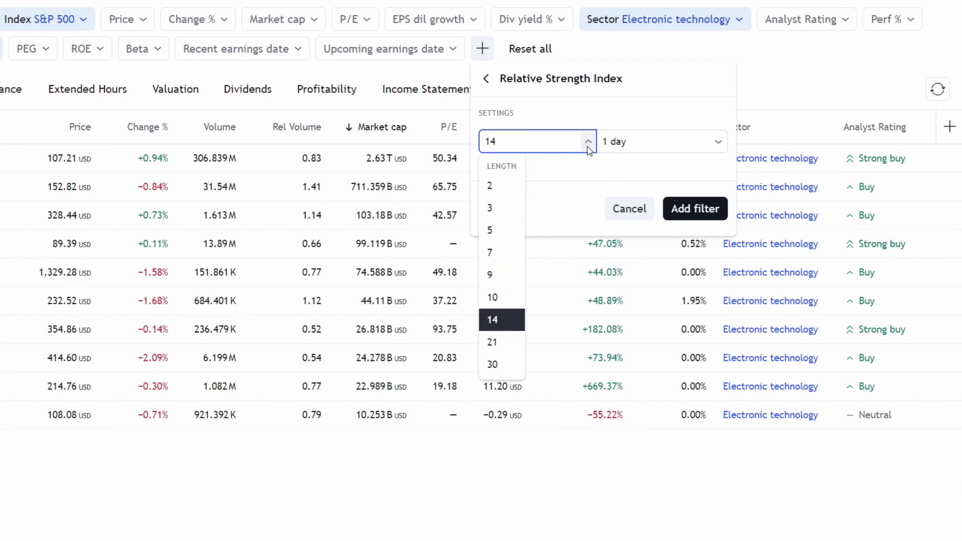
pyautogui.click(499, 323)
pyautogui.click(634, 145)
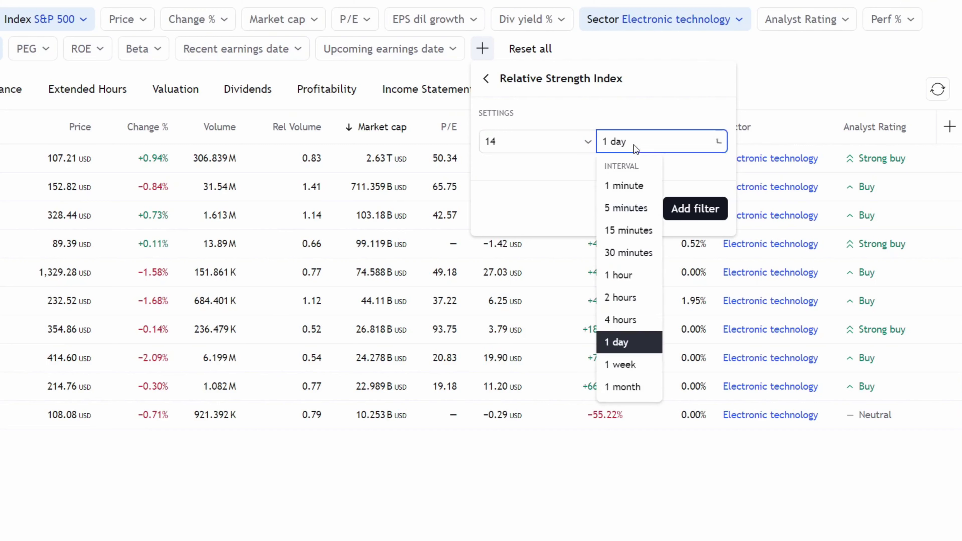
pyautogui.click(621, 348)
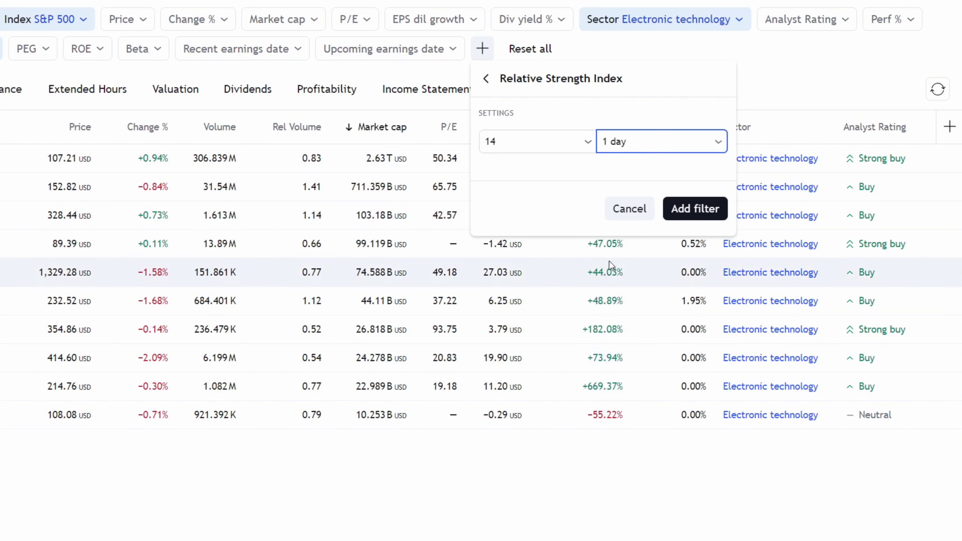
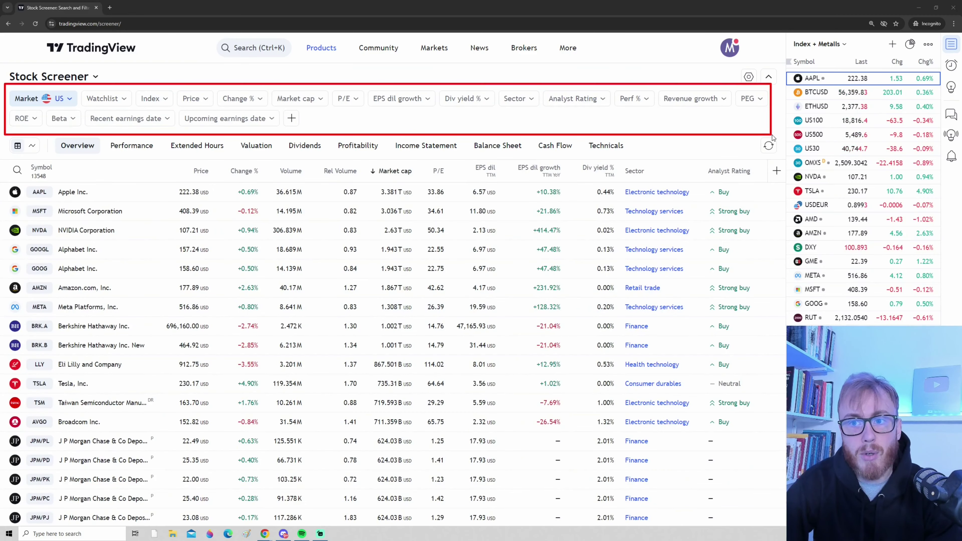
# Show the Performance columns of the stock list and examine NVIDIA's one-week, one-year and ten-year performance
pyautogui.moveTo(46, 131); pyautogui.dragTo(630, 162)
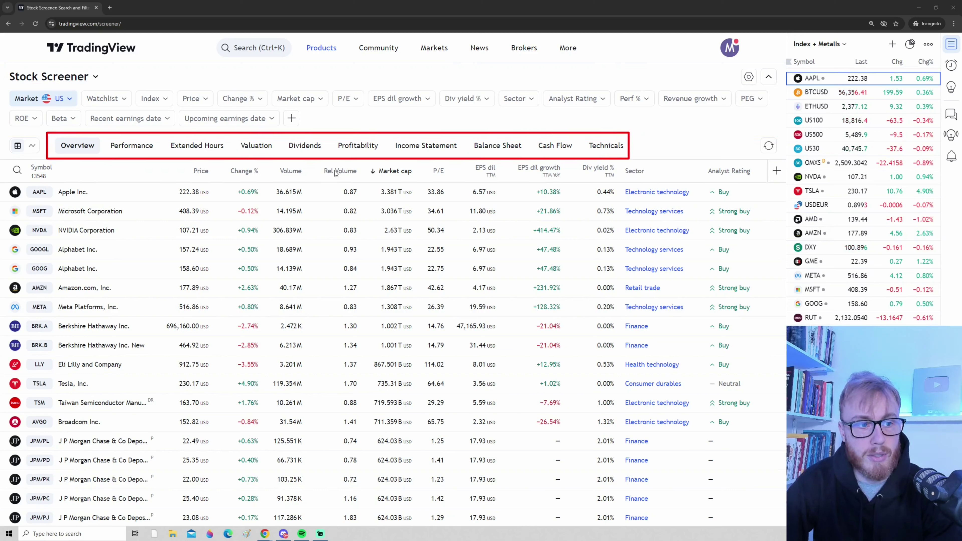
pyautogui.moveTo(51, 132); pyautogui.dragTo(106, 158)
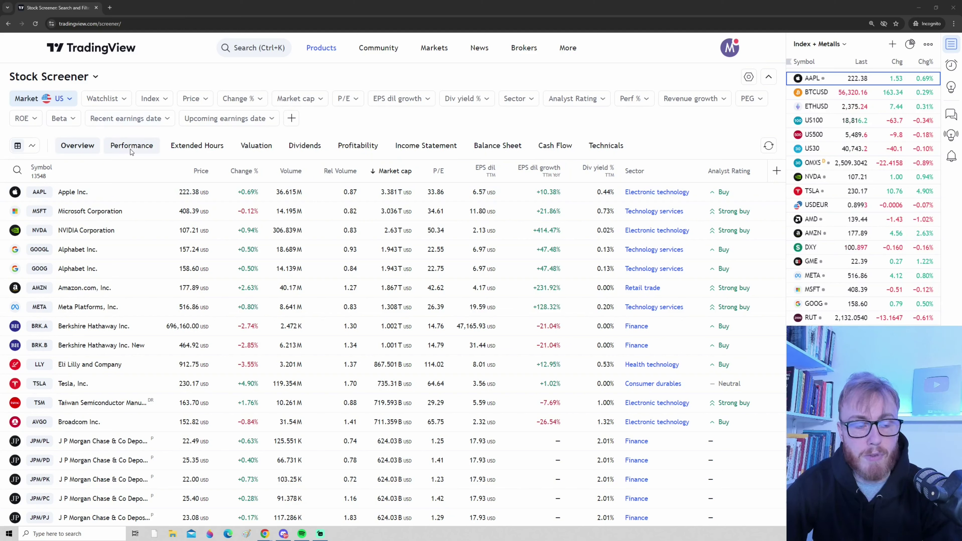
pyautogui.click(138, 148)
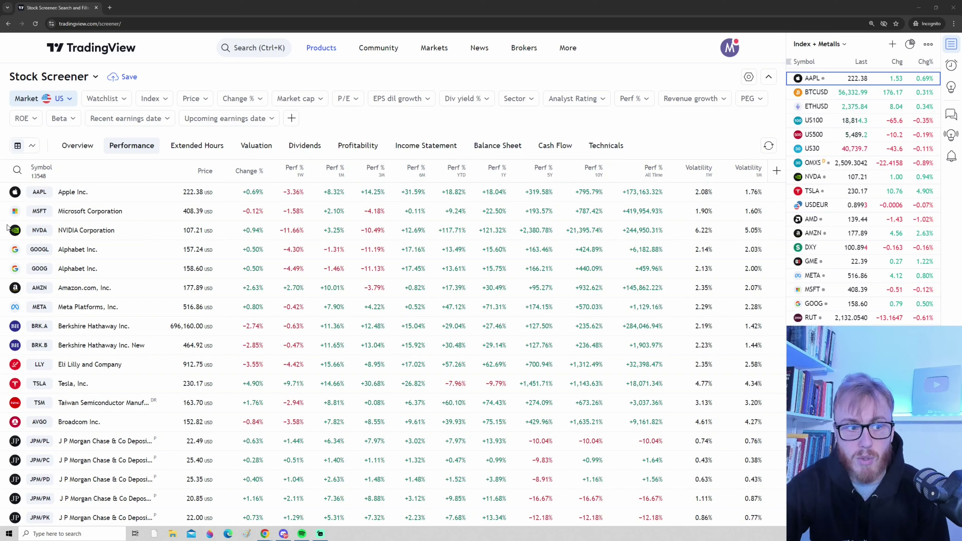
pyautogui.moveTo(7, 222); pyautogui.dragTo(679, 243)
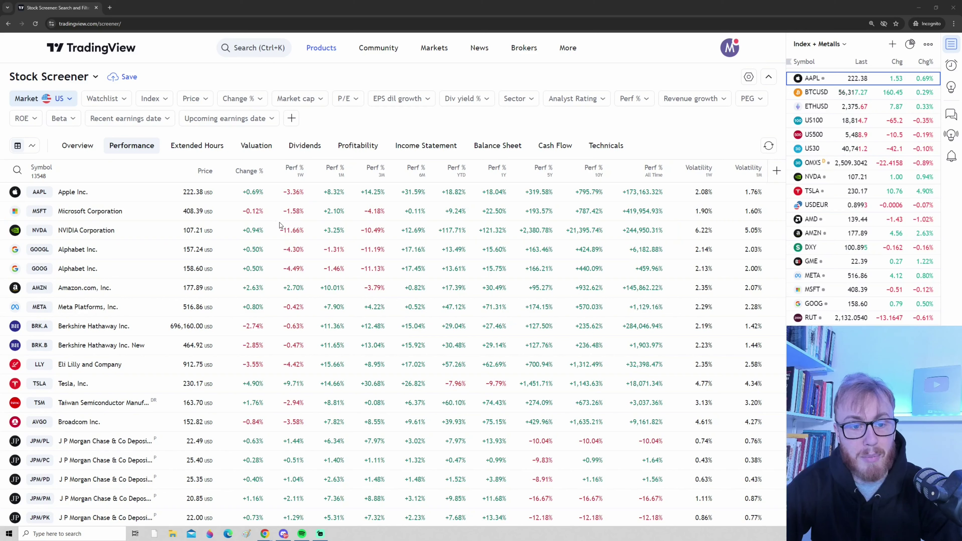
pyautogui.moveTo(294, 235); pyautogui.dragTo(313, 243)
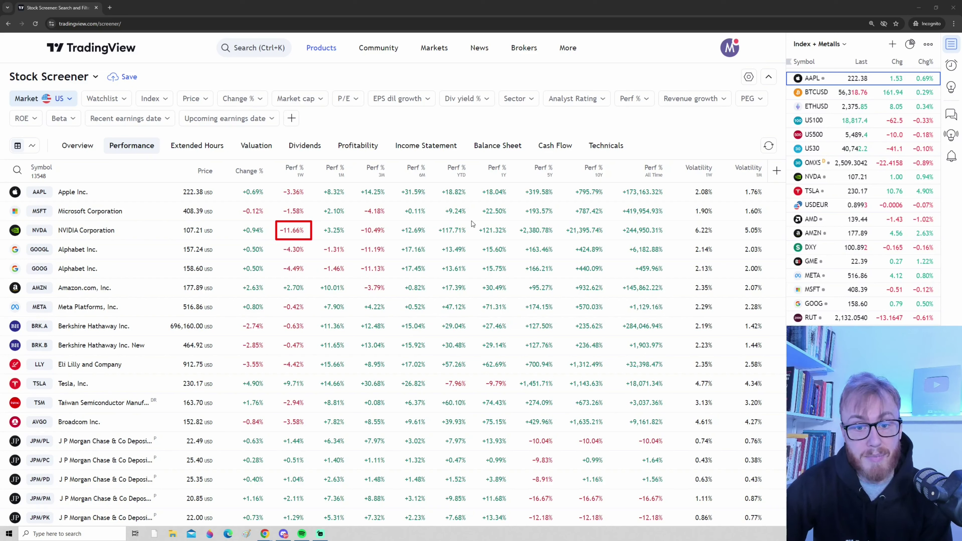
pyautogui.moveTo(484, 231); pyautogui.dragTo(511, 241)
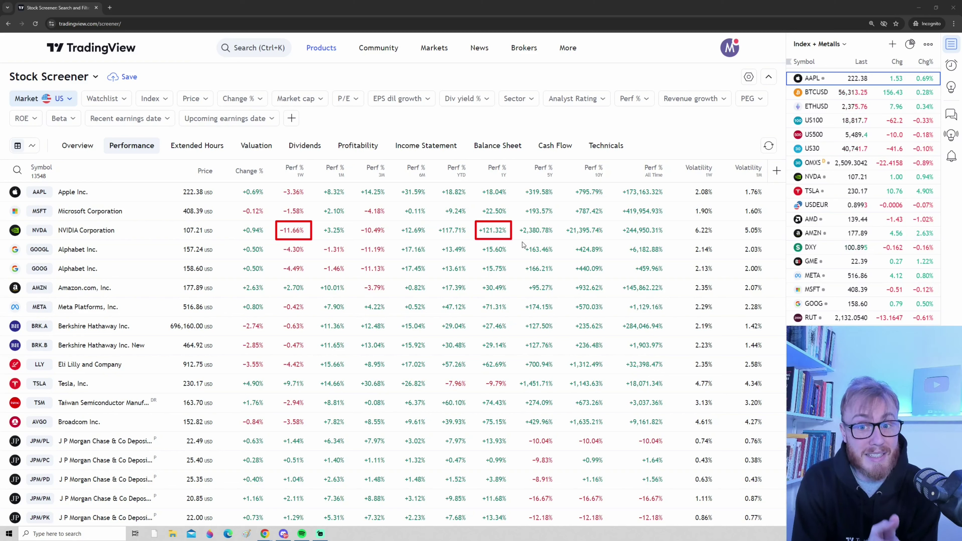
pyautogui.moveTo(561, 221); pyautogui.dragTo(614, 241)
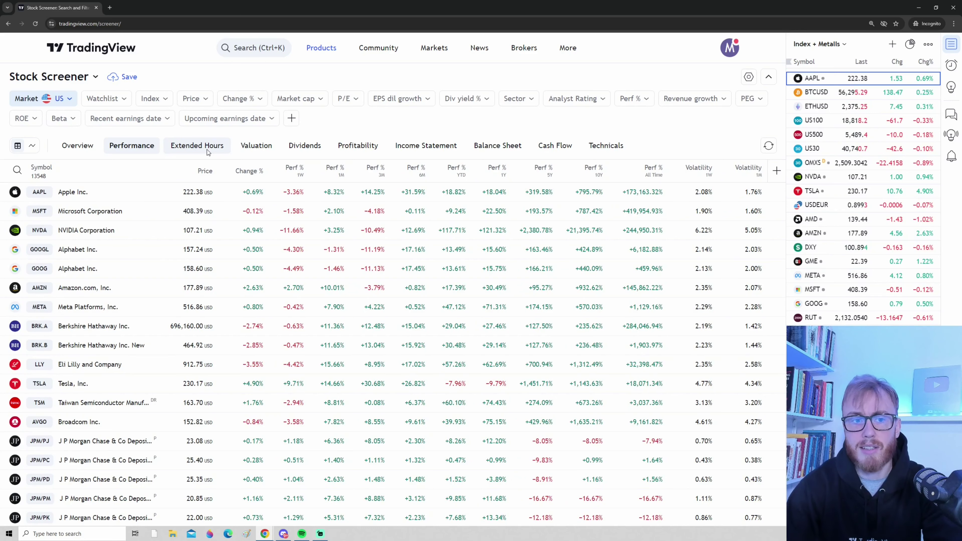
# Look through the Valuation, Dividends, Profitability, Income Statement, Balance Sheet, Cash Flow and Technicals column sets of the stock list
pyautogui.click(265, 150)
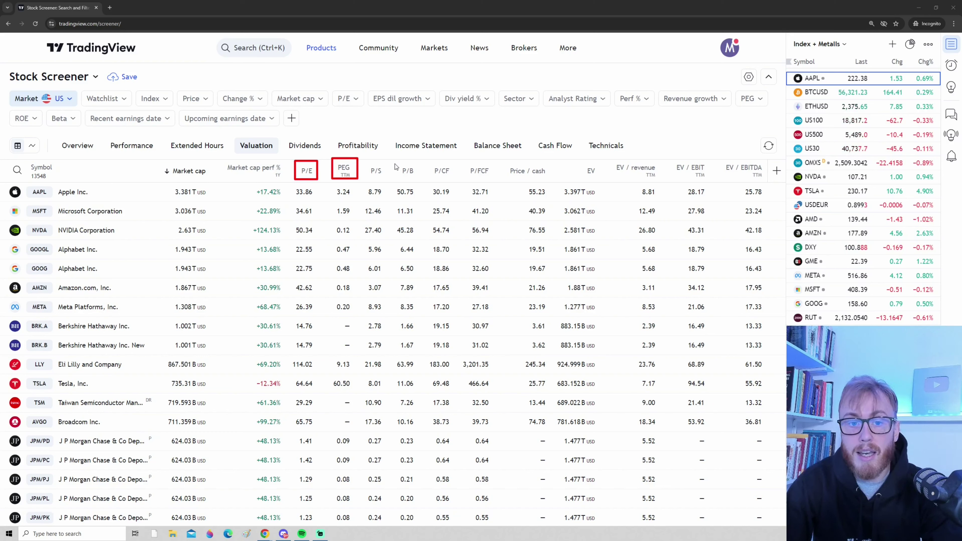
pyautogui.moveTo(405, 172); pyautogui.dragTo(422, 184)
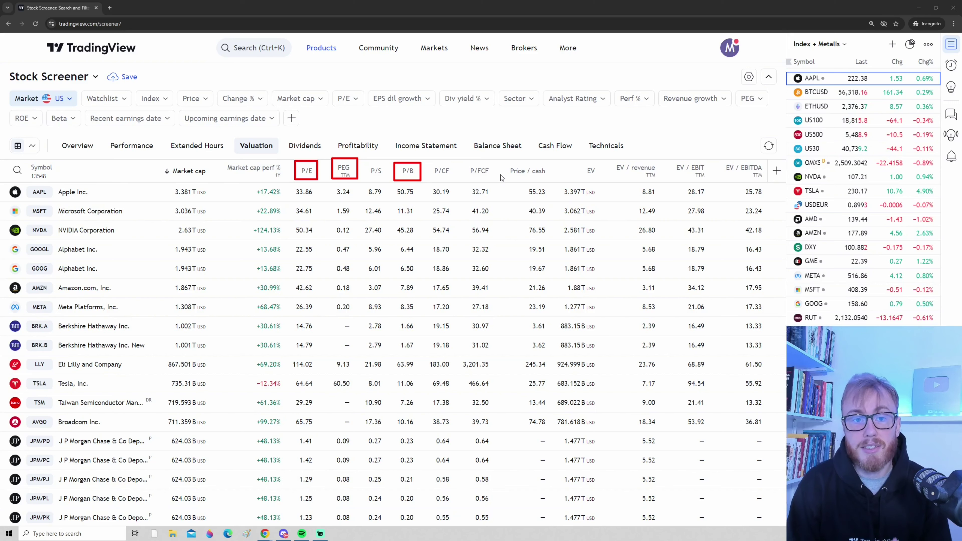
pyautogui.click(314, 147)
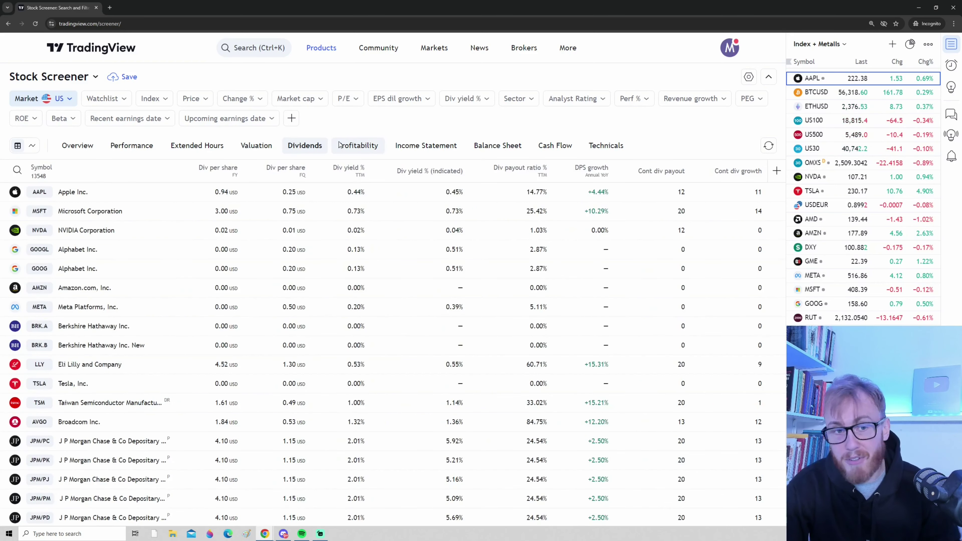
pyautogui.click(352, 147)
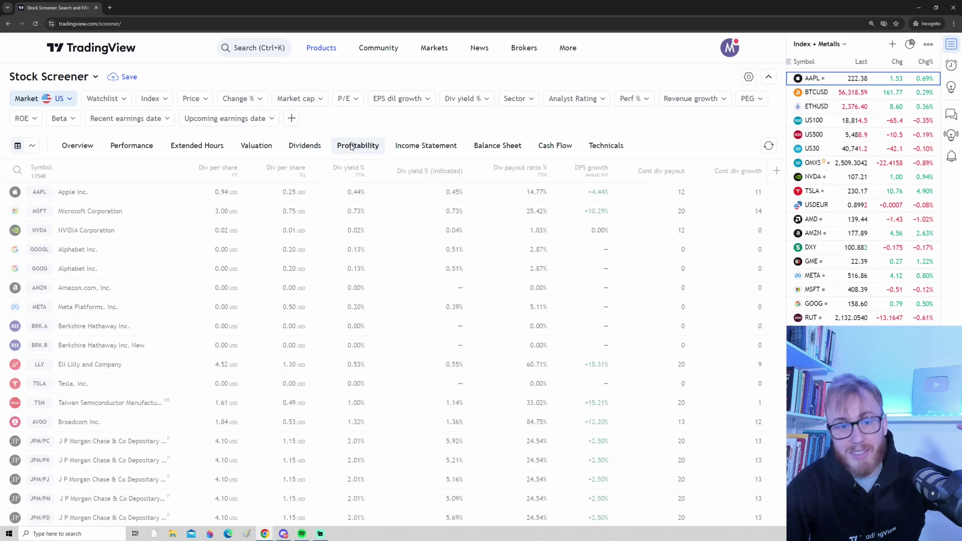
pyautogui.click(427, 149)
pyautogui.click(521, 148)
pyautogui.click(555, 147)
pyautogui.click(587, 146)
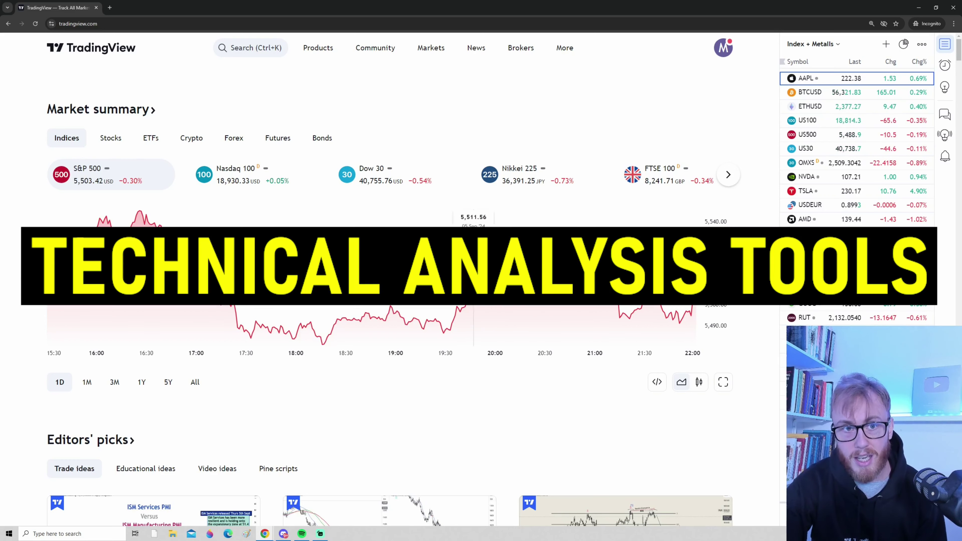
# Open Supercharts from the TradingView home page
pyautogui.moveTo(328, 57)
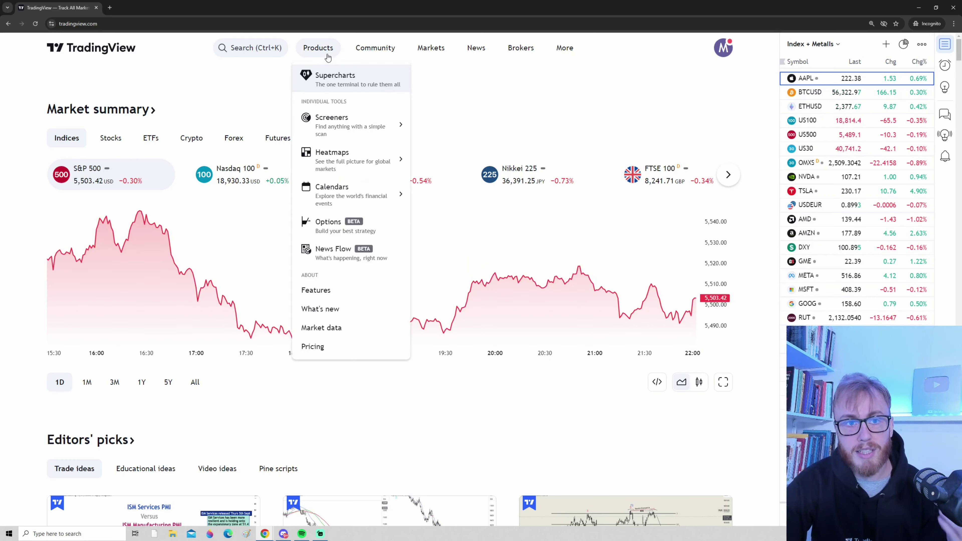
pyautogui.click(335, 78)
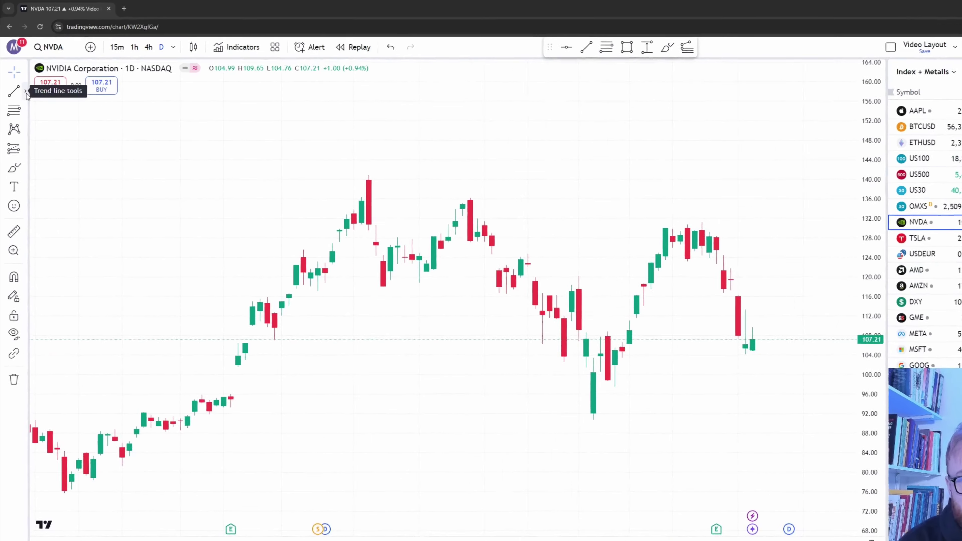
# Draw a sample trend line above the NVIDIA price from about 140 on 29 Dec 2023 to about 136 in mid-April 2024
pyautogui.click(26, 94)
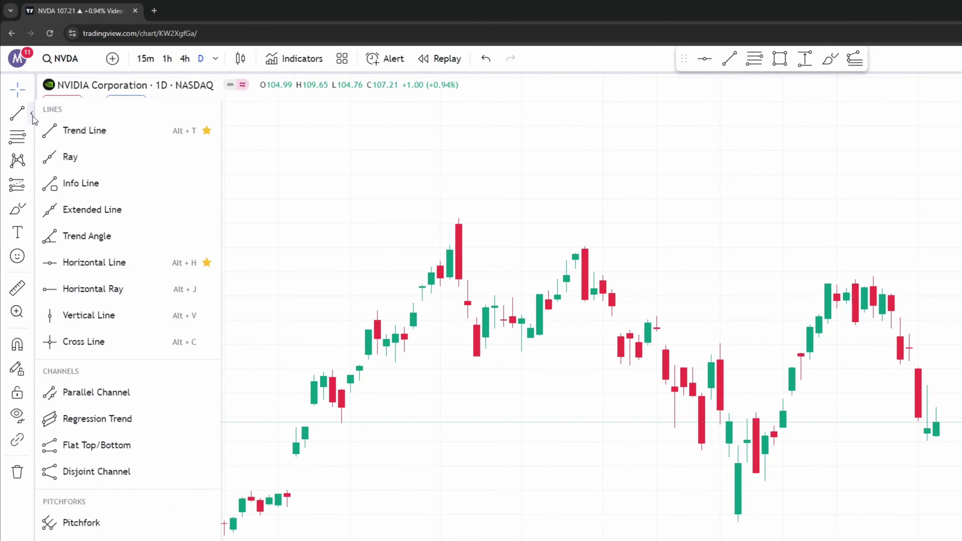
pyautogui.click(88, 136)
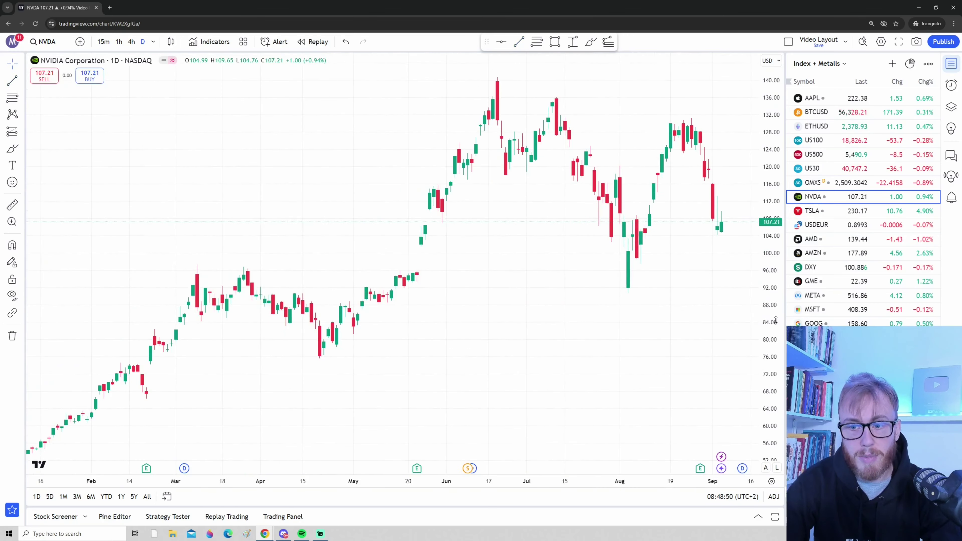
pyautogui.scroll(-5, 625, 370)
pyautogui.scroll(3, 543, 371)
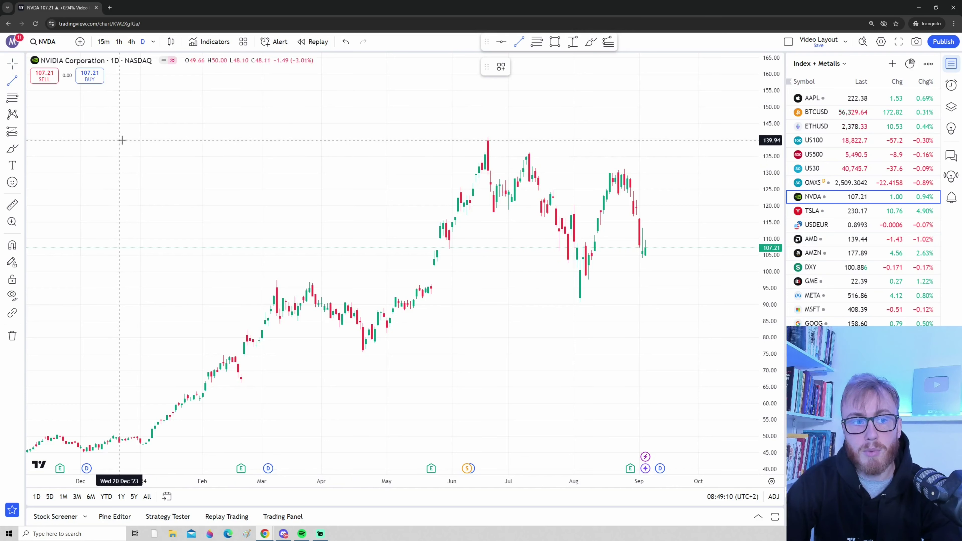
pyautogui.click(137, 139)
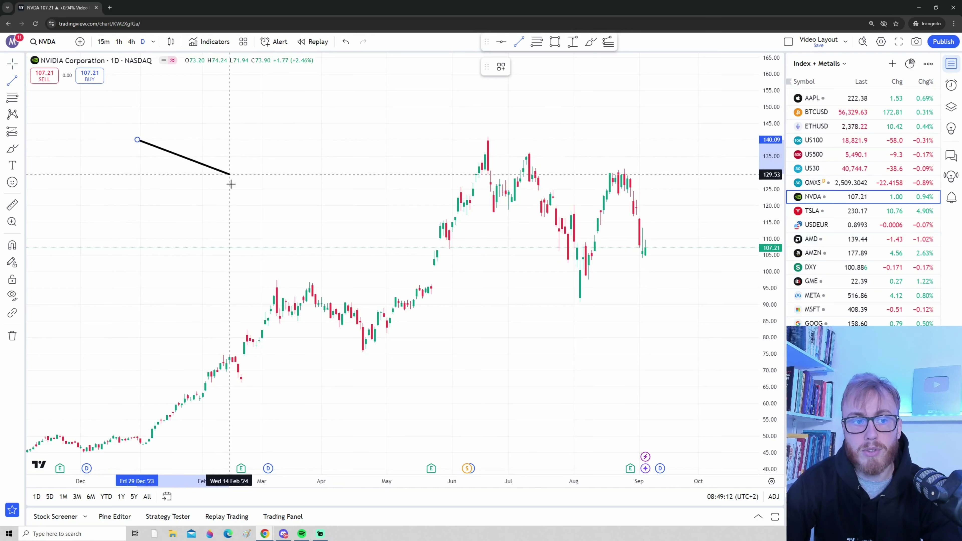
pyautogui.click(351, 153)
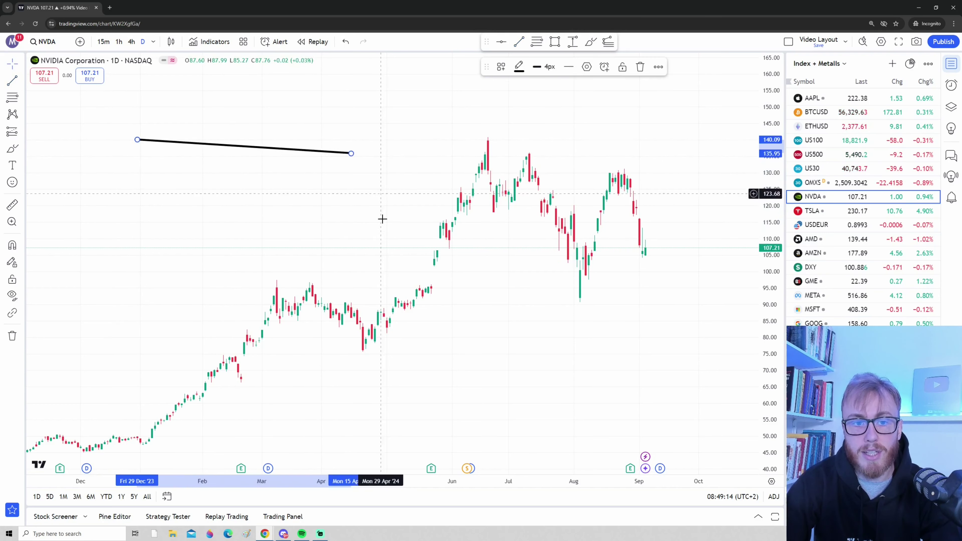
pyautogui.moveTo(258, 152)
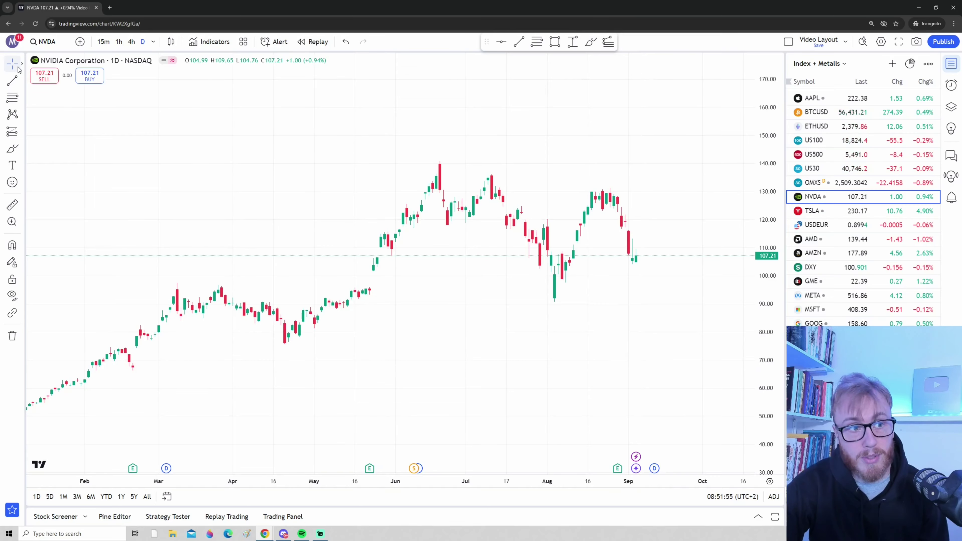
# Go back through NVIDIA's daily price history and examine the decline from November 2021 to October 2022
pyautogui.moveTo(188, 292); pyautogui.dragTo(308, 194)
pyautogui.scroll(-5, 309, 194)
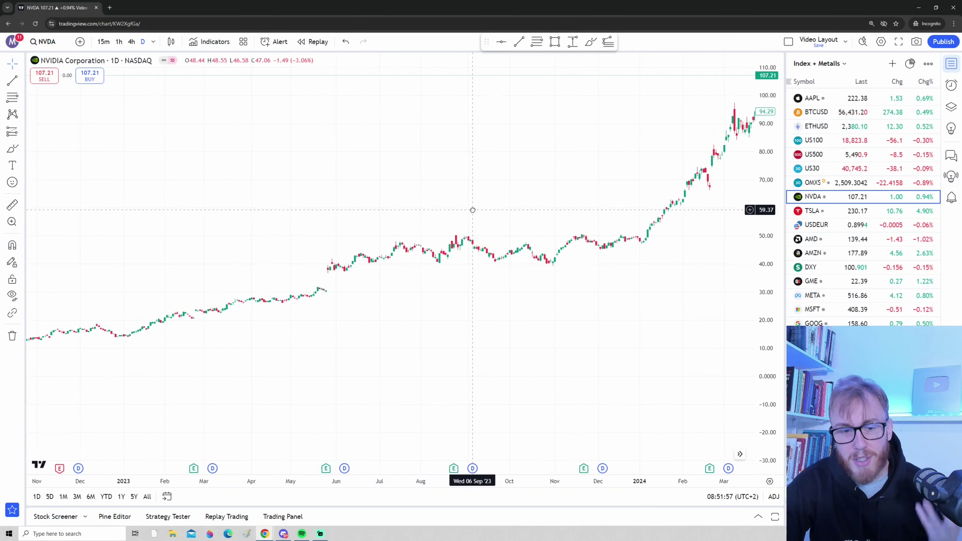
pyautogui.moveTo(472, 211); pyautogui.dragTo(518, 213)
pyautogui.moveTo(253, 243); pyautogui.dragTo(416, 219)
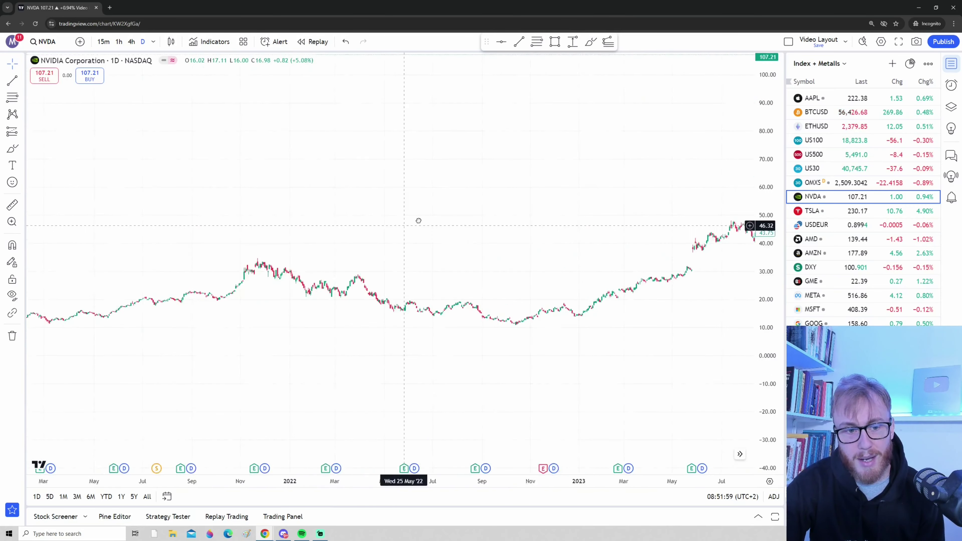
pyautogui.scroll(-2, 384, 357)
pyautogui.moveTo(778, 347); pyautogui.dragTo(749, 144)
pyautogui.scroll(5, 436, 286)
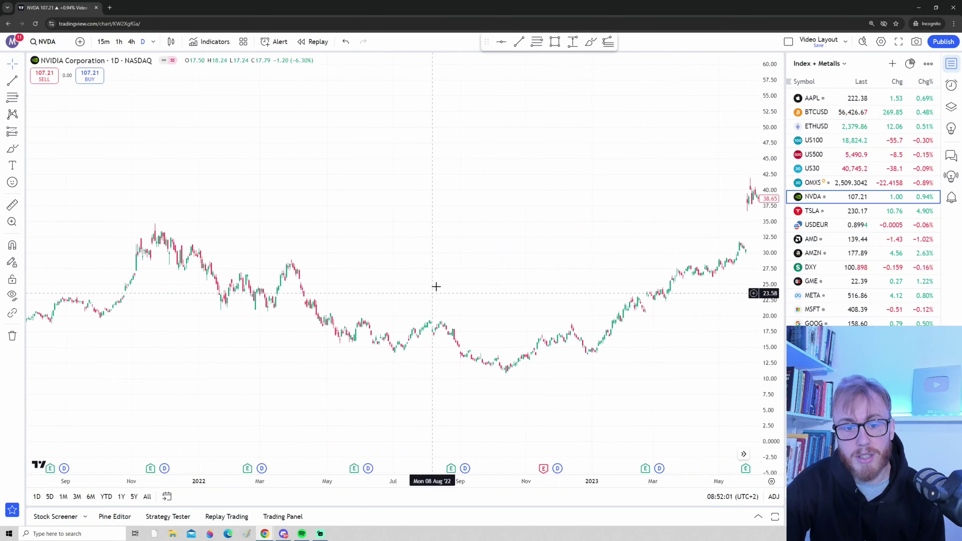
pyautogui.moveTo(583, 379); pyautogui.dragTo(450, 399)
pyautogui.scroll(2, 474, 379)
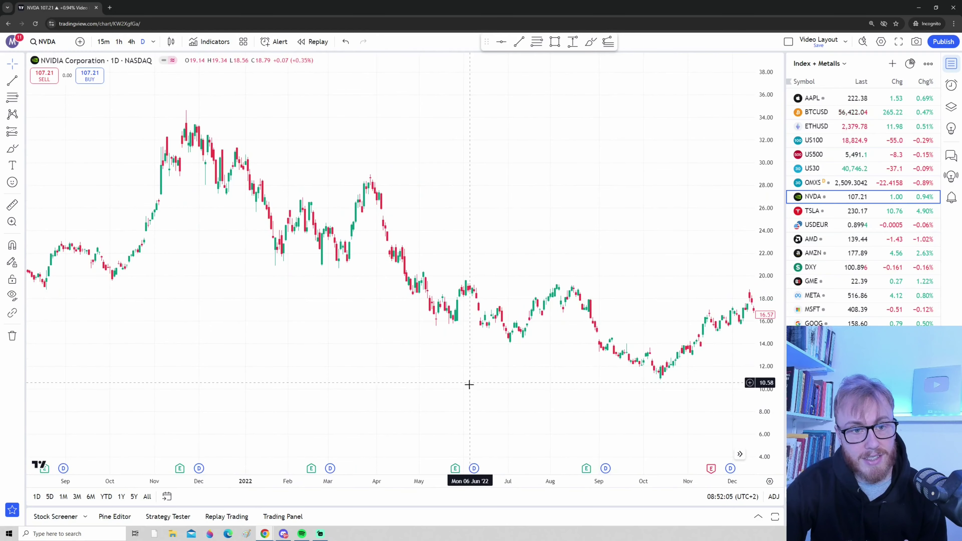
# Trace the falling price swings from the November 2021 high to the October 2022 low with the Brush, and undo the stroke
pyautogui.click(6, 87)
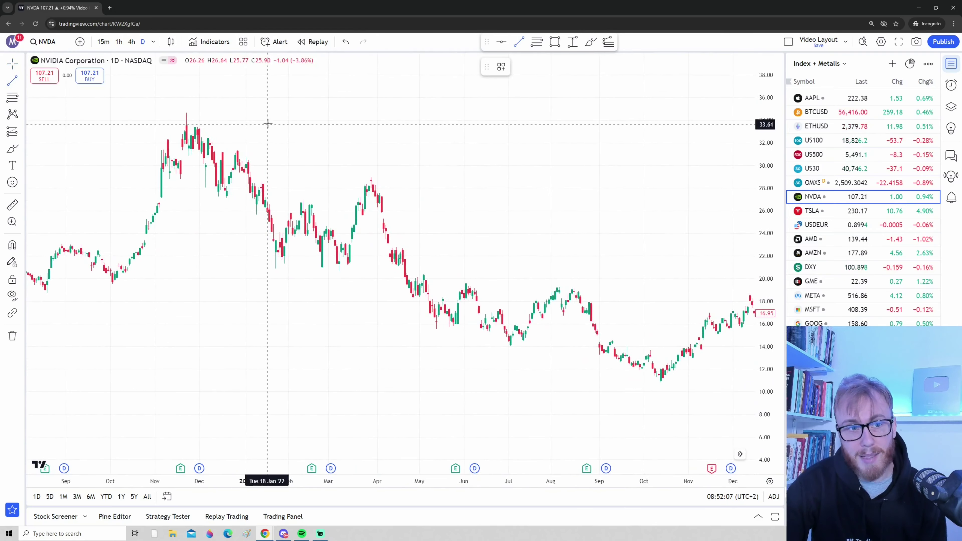
pyautogui.click(12, 148)
pyautogui.moveTo(191, 125)
pyautogui.mouseDown()
pyautogui.moveTo(269, 236)
pyautogui.moveTo(307, 205)
pyautogui.moveTo(370, 214)
pyautogui.moveTo(446, 335)
pyautogui.moveTo(500, 337)
pyautogui.moveTo(567, 279)
pyautogui.moveTo(654, 381)
pyautogui.mouseUp()
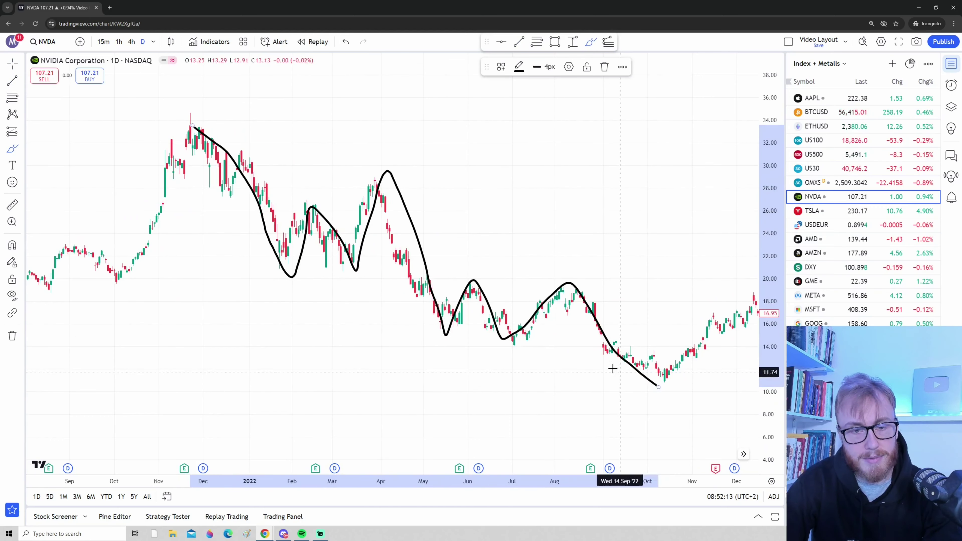
pyautogui.hotkey('ctrl', 'z')
# Circle the main swing highs and swing lows of the November 2021 to October 2022 decline with the Brush
pyautogui.moveTo(207, 111)
pyautogui.mouseDown()
pyautogui.moveTo(182, 117)
pyautogui.moveTo(219, 136)
pyautogui.mouseUp()
pyautogui.moveTo(379, 175); pyautogui.dragTo(385, 175)
pyautogui.moveTo(553, 280); pyautogui.dragTo(586, 285)
pyautogui.moveTo(290, 250); pyautogui.dragTo(285, 250)
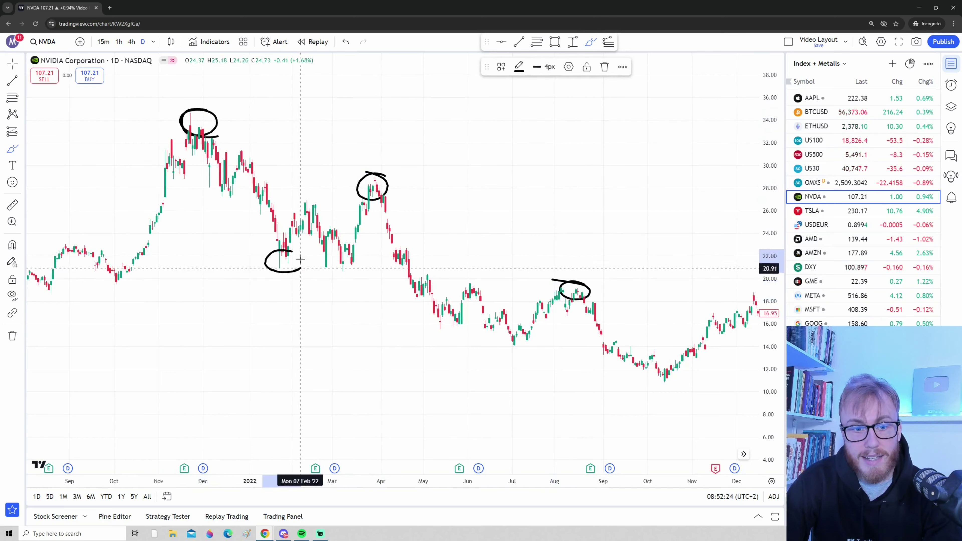
pyautogui.moveTo(459, 317)
pyautogui.mouseDown()
pyautogui.moveTo(429, 337)
pyautogui.moveTo(453, 315)
pyautogui.mouseUp()
pyautogui.moveTo(542, 336); pyautogui.dragTo(529, 343)
pyautogui.moveTo(620, 367); pyautogui.dragTo(681, 382)
# Draw a falling trend line along the swing highs from about 33.82 on 22 Nov 2021 to about 13.36 on 1 Dec 2022
pyautogui.moveTo(191, 122); pyautogui.dragTo(737, 353)
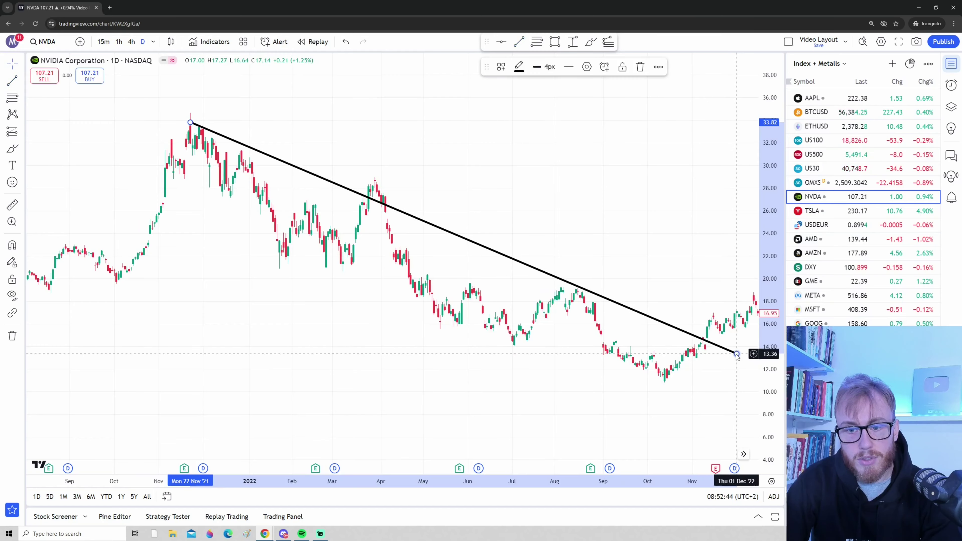
pyautogui.moveTo(600, 283)
pyautogui.mouseDown()
pyautogui.moveTo(517, 286)
pyautogui.moveTo(523, 294)
pyautogui.mouseUp()
pyautogui.scroll(-3, 558, 272)
# Circle the four points where the price meets the falling trend line with the Brush, and undo the circles
pyautogui.click(591, 41)
pyautogui.moveTo(170, 163); pyautogui.dragTo(191, 142)
pyautogui.moveTo(343, 198); pyautogui.dragTo(315, 205)
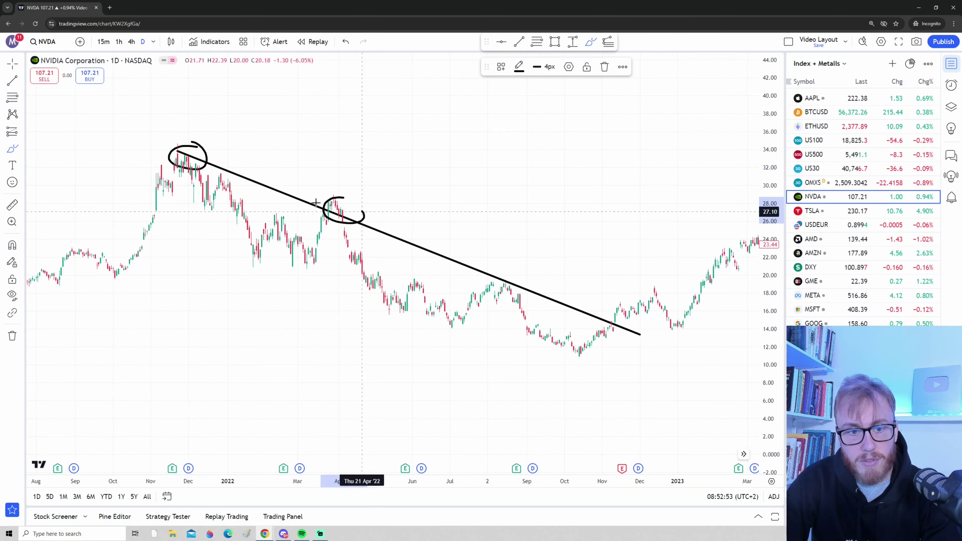
pyautogui.moveTo(515, 280); pyautogui.dragTo(506, 277)
pyautogui.moveTo(581, 309); pyautogui.dragTo(617, 326)
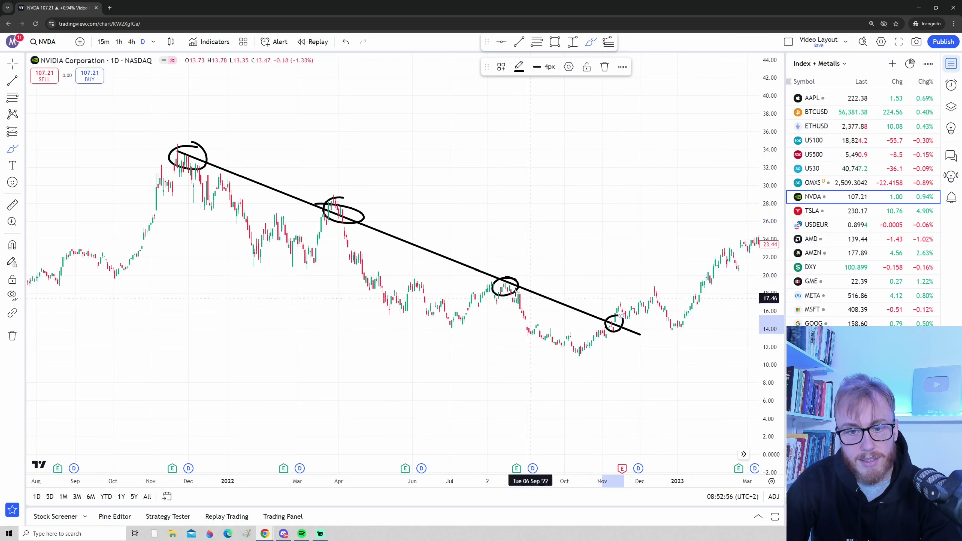
pyautogui.hotkey('ctrl', 'z')
pyautogui.hotkey('ctrl', 'z')
pyautogui.hotkey('ctrl', 'z')
pyautogui.hotkey('ctrl', 'z')
pyautogui.hotkey('ctrl', 'z')
# Duplicate the falling trend line and place the copy along the swing lows to form a descending channel
pyautogui.click(389, 235)
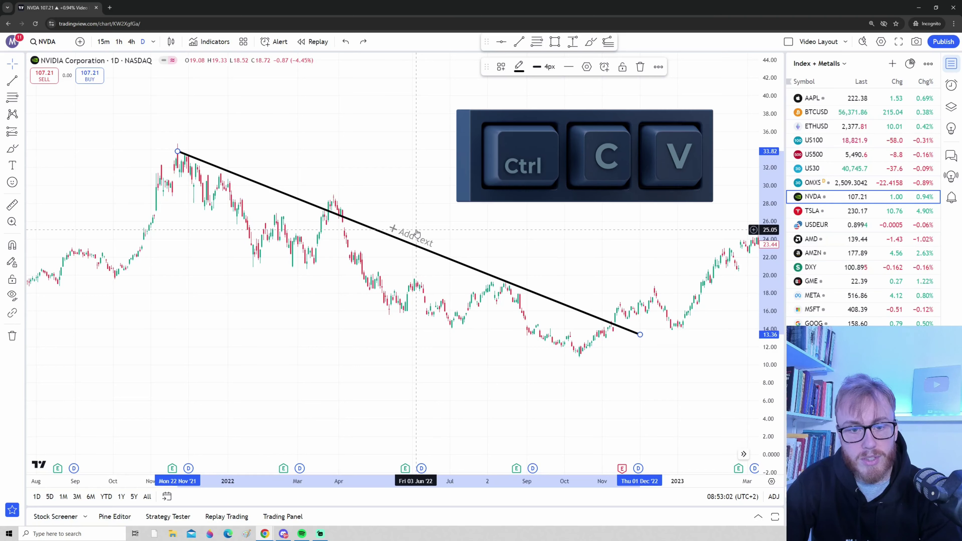
pyautogui.hotkey('ctrl', 'v')
pyautogui.moveTo(416, 256)
pyautogui.mouseDown()
pyautogui.moveTo(455, 219)
pyautogui.moveTo(408, 322)
pyautogui.mouseUp()
# Sketch the price swings between the channel lines in red and box the November 2022 breakout above the upper line
pyautogui.moveTo(167, 224); pyautogui.dragTo(253, 186)
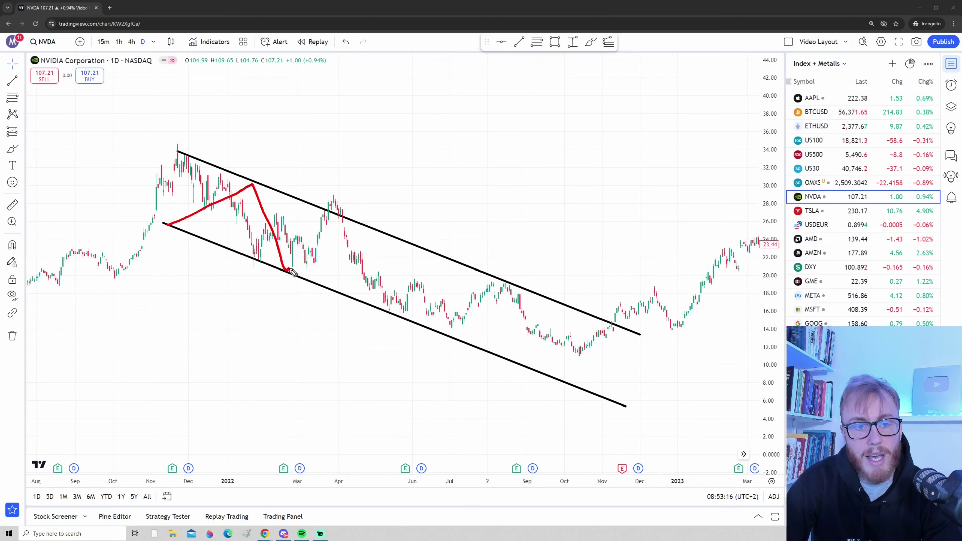
pyautogui.moveTo(558, 298); pyautogui.dragTo(629, 316)
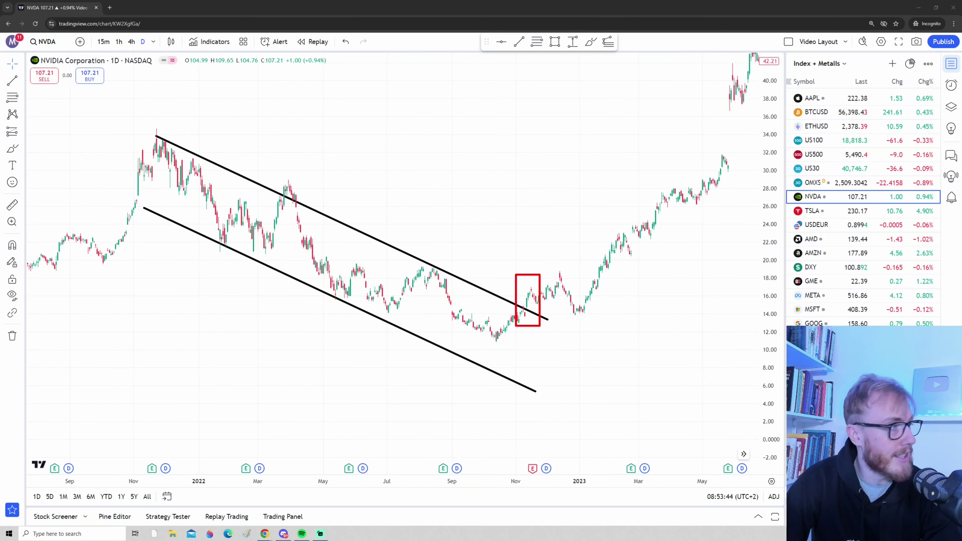
# Trace the sideways price swings from June 2023 to January 2024 with a freehand line
pyautogui.moveTo(518, 262); pyautogui.dragTo(704, 78)
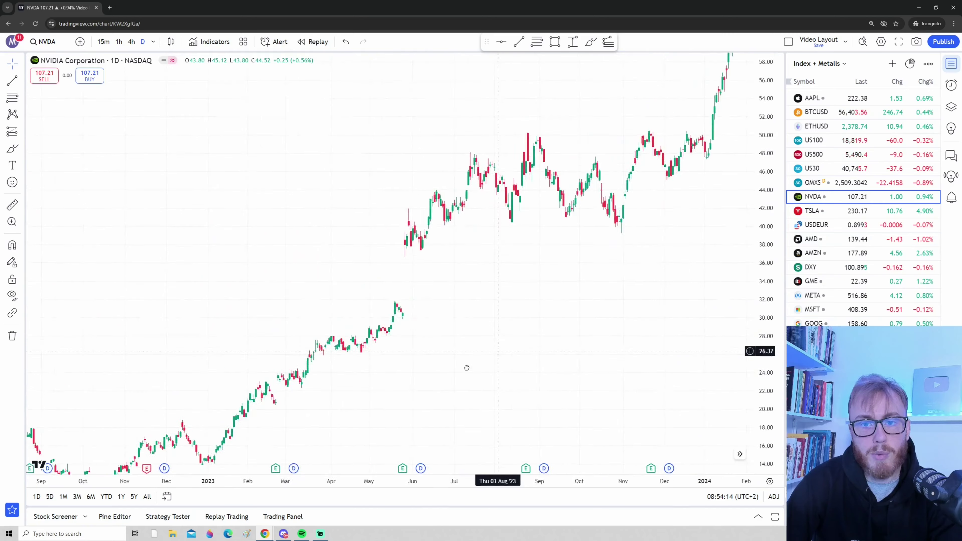
pyautogui.scroll(3, 554, 327)
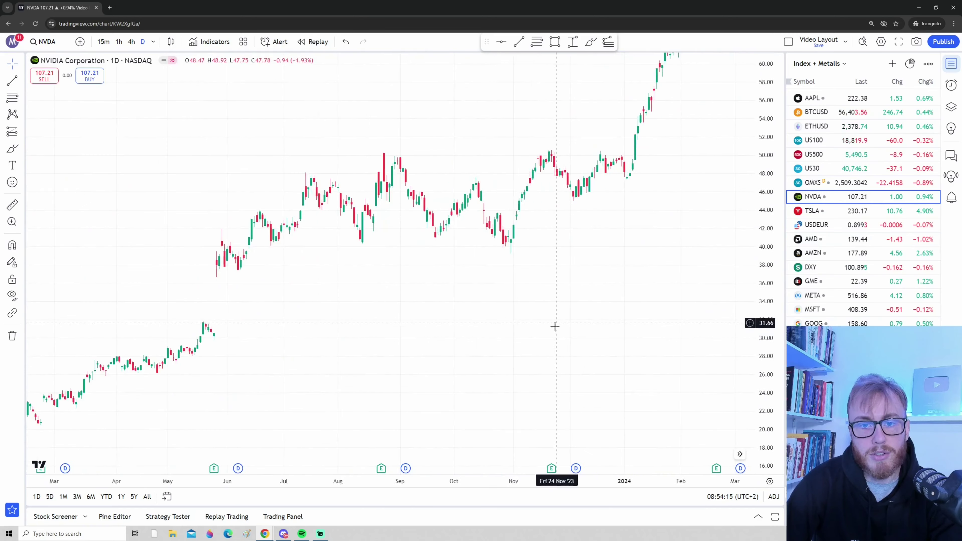
pyautogui.scroll(3, 678, 303)
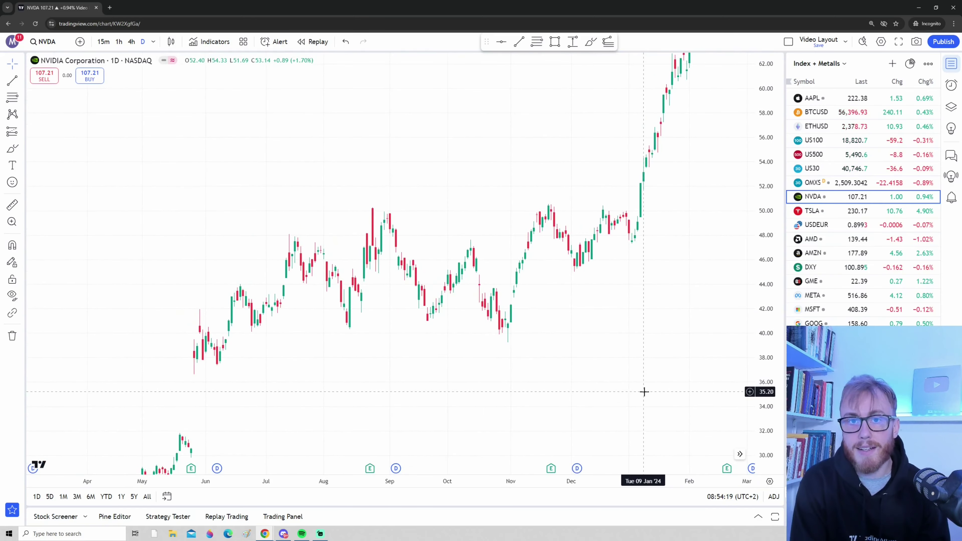
pyautogui.moveTo(234, 284); pyautogui.dragTo(294, 289)
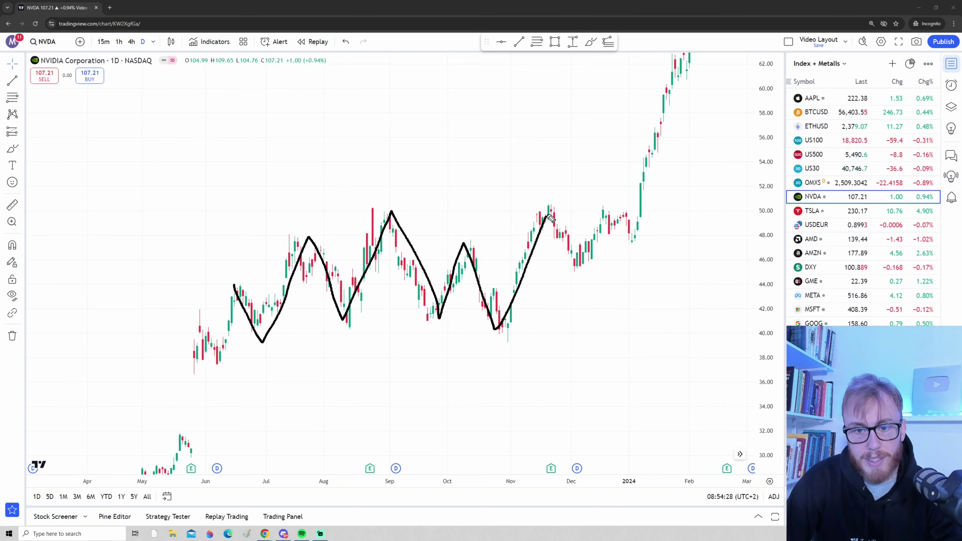
pyautogui.moveTo(612, 228); pyautogui.dragTo(654, 262)
# Circle the repeated lows near 40 and the repeated highs near 50 in the June 2023 to January 2024 range
pyautogui.moveTo(227, 265)
pyautogui.mouseDown()
pyautogui.moveTo(544, 258)
pyautogui.moveTo(504, 273)
pyautogui.mouseUp()
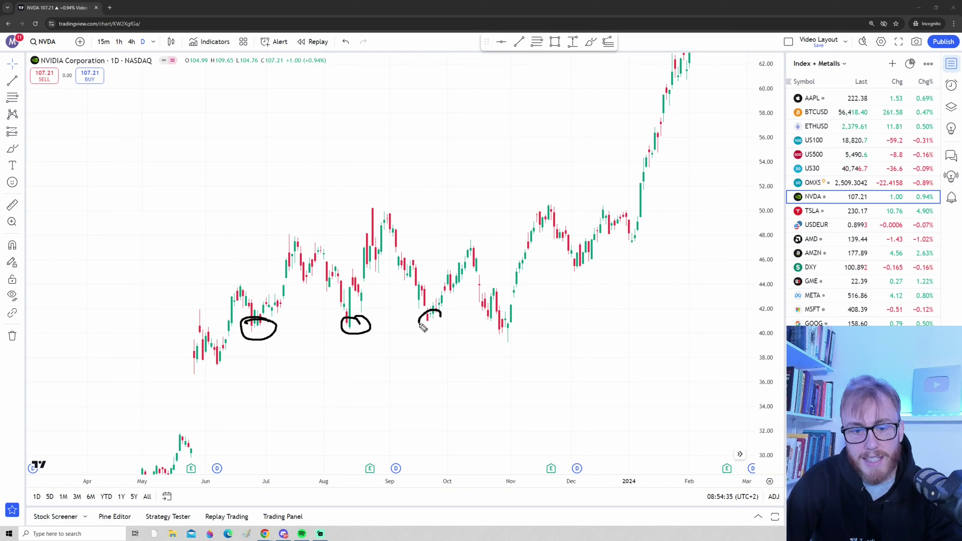
pyautogui.moveTo(503, 324); pyautogui.dragTo(491, 321)
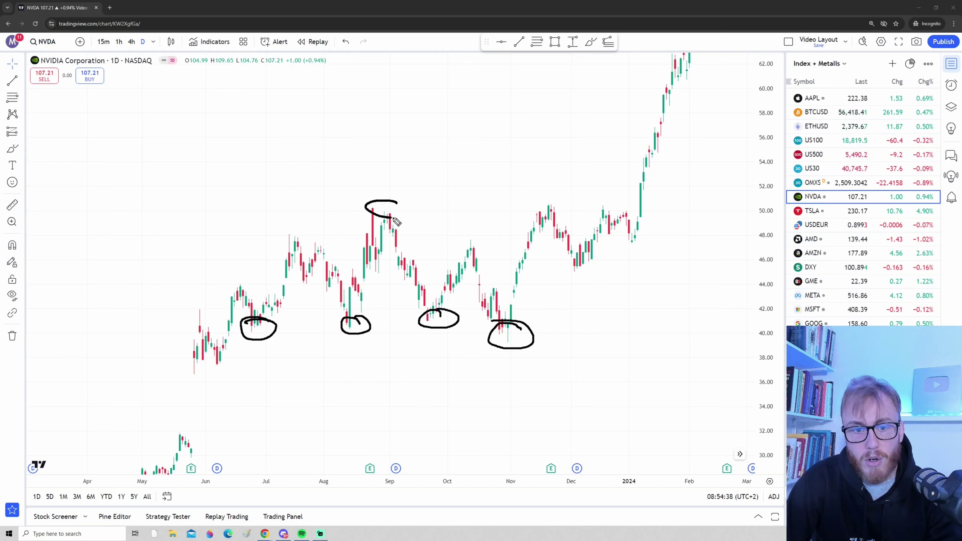
pyautogui.moveTo(613, 208); pyautogui.dragTo(605, 216)
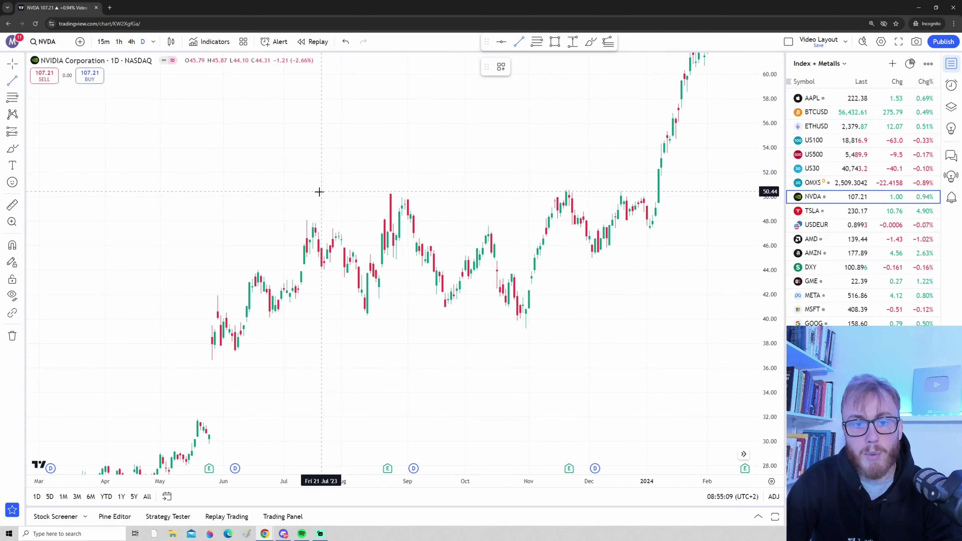
# Draw a perfectly horizontal trend line across the range highs at about 50.33, from 22 May 2023 to early February 2024
pyautogui.click(204, 193)
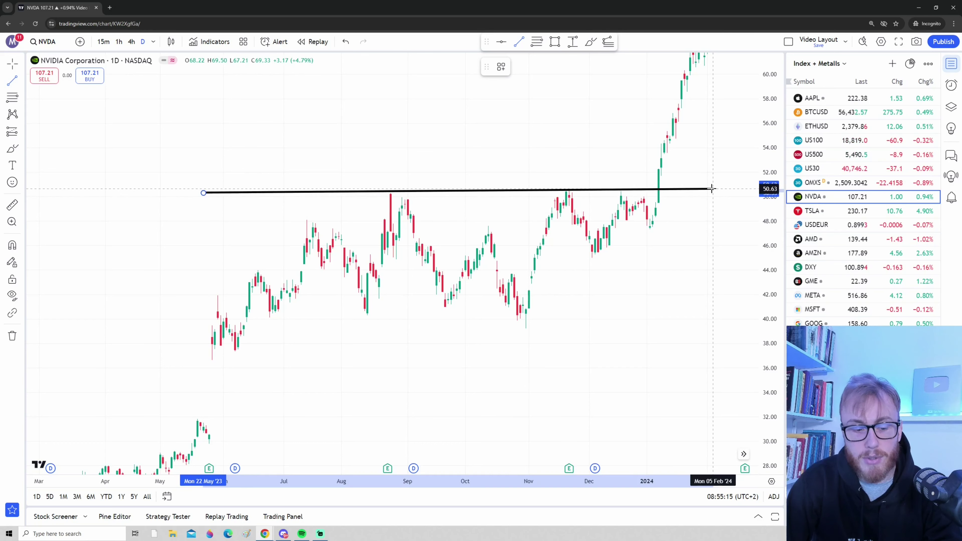
pyautogui.press('shift')
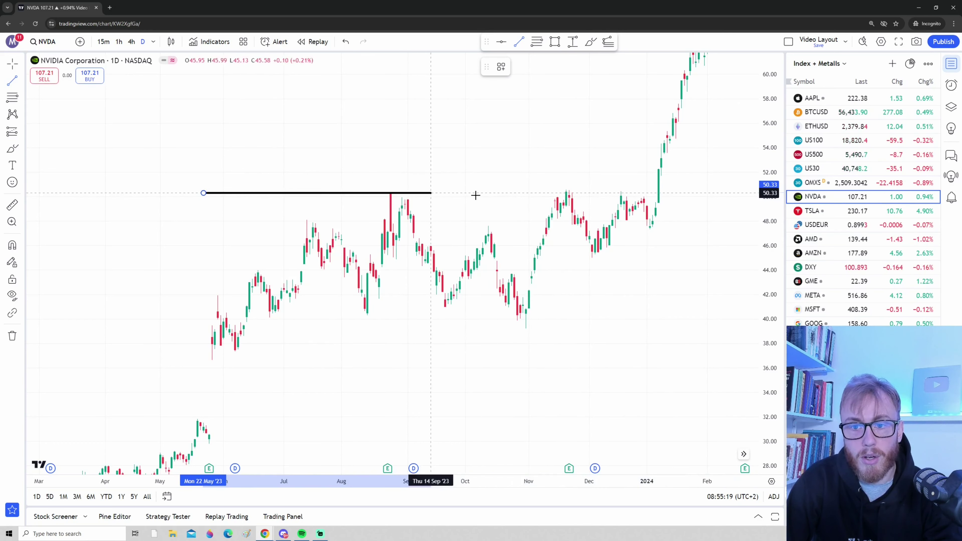
pyautogui.click(715, 193)
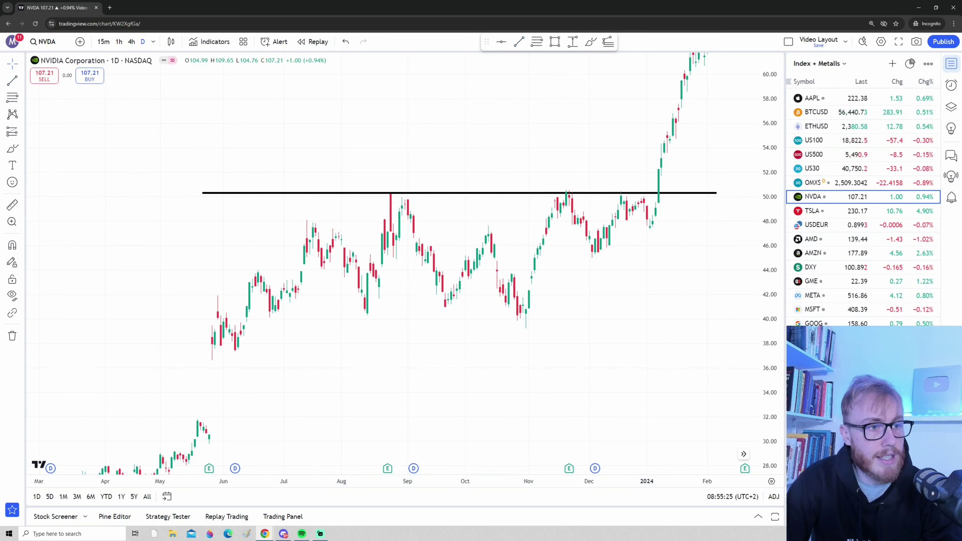
# Place a copy of the horizontal trend line along the range lows near 40 and trace the price swings between both lines
pyautogui.moveTo(283, 193); pyautogui.dragTo(329, 316)
pyautogui.moveTo(196, 288); pyautogui.dragTo(222, 329)
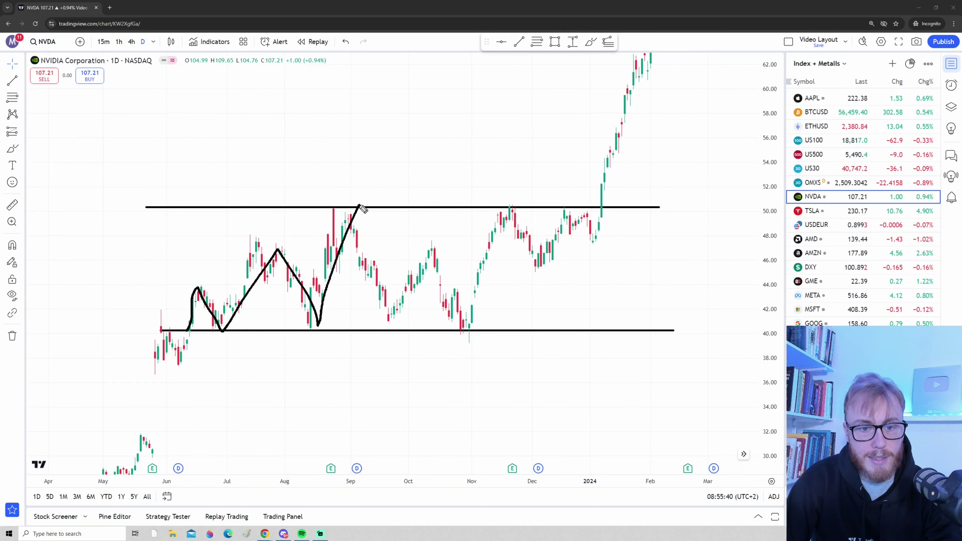
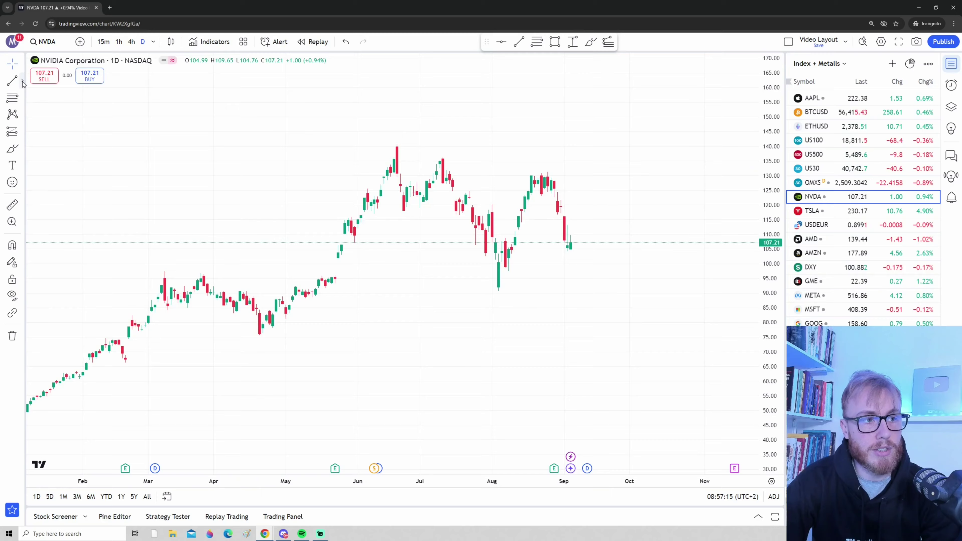
# Place a Horizontal Line across the chart above the NVIDIA price at about 147.70 and deselect it
pyautogui.click(23, 84)
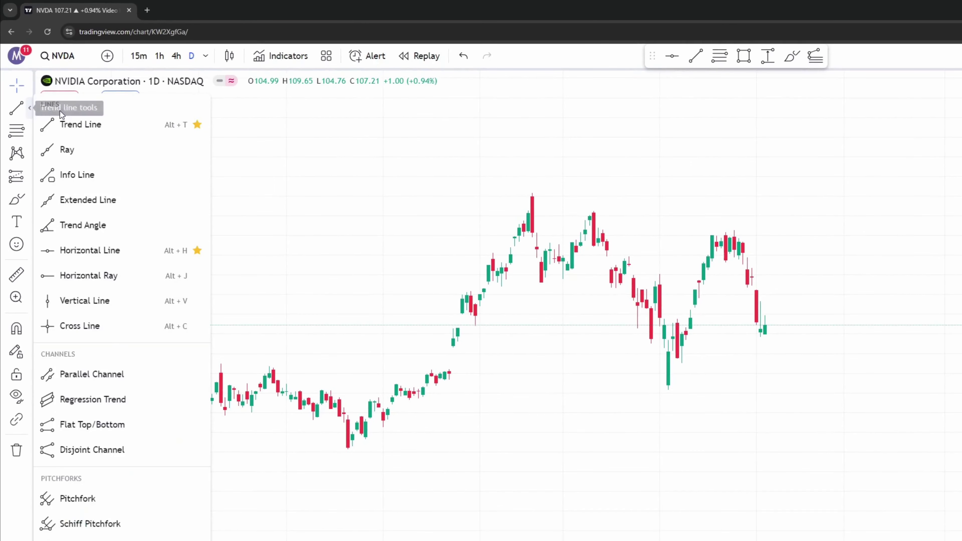
pyautogui.click(102, 250)
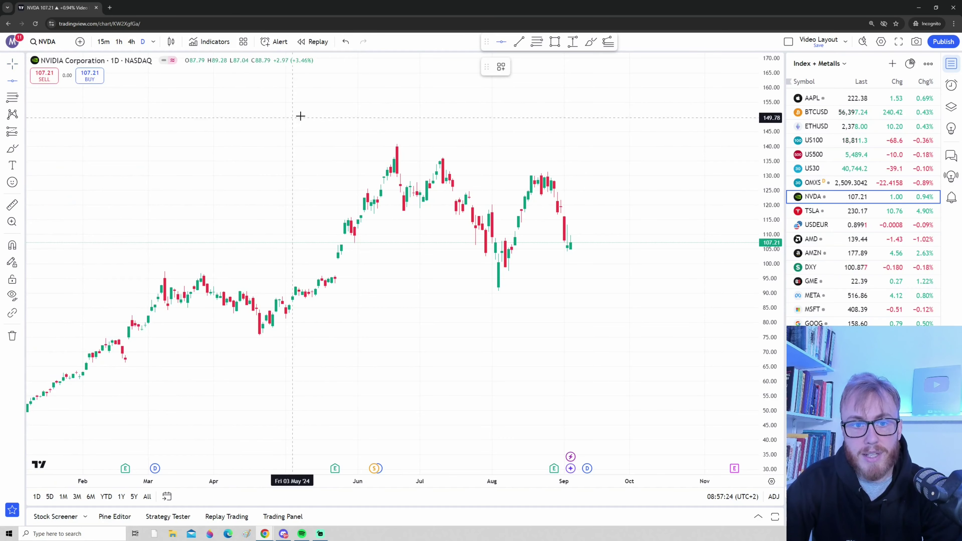
pyautogui.click(287, 123)
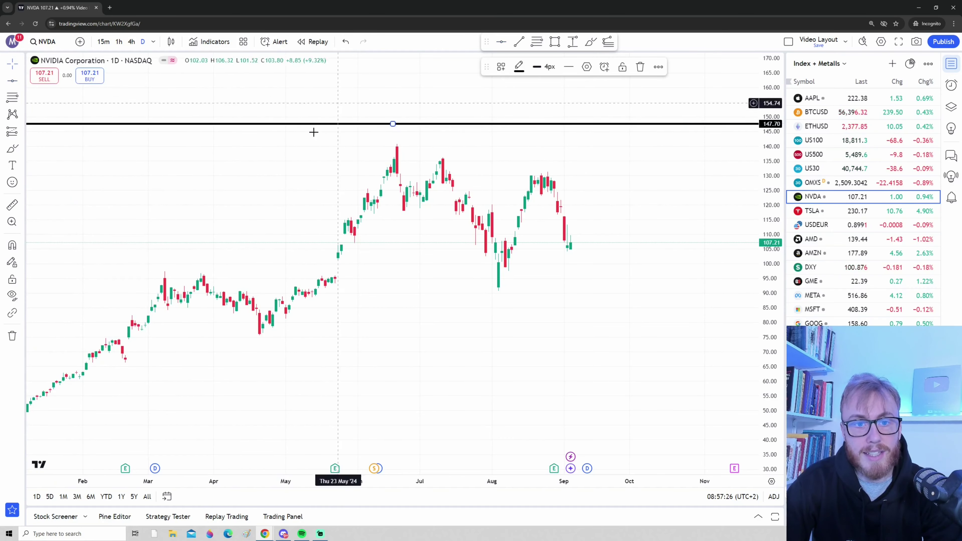
pyautogui.click(133, 150)
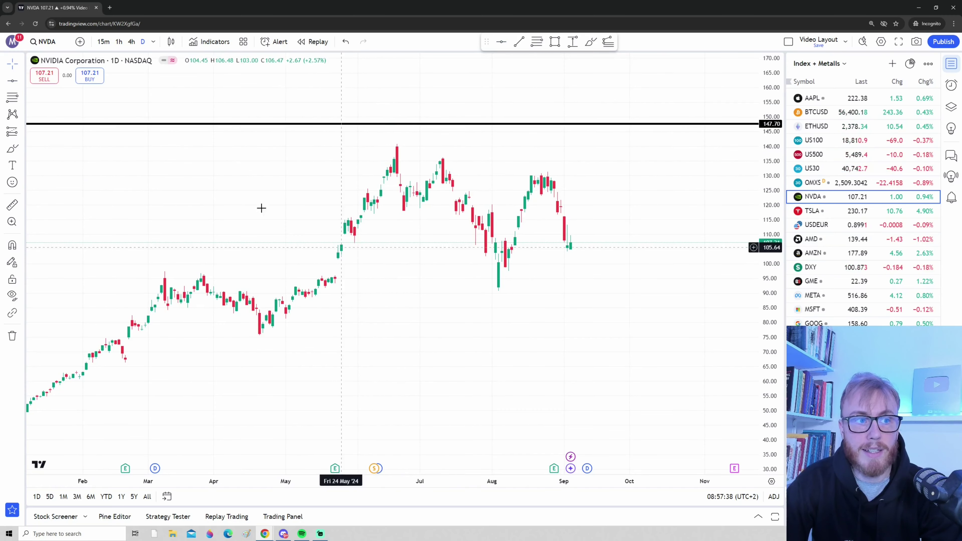
# Place a second Horizontal Line across the chart below the recent NVIDIA price at about 64.69 and deselect it
pyautogui.click(12, 81)
pyautogui.click(393, 367)
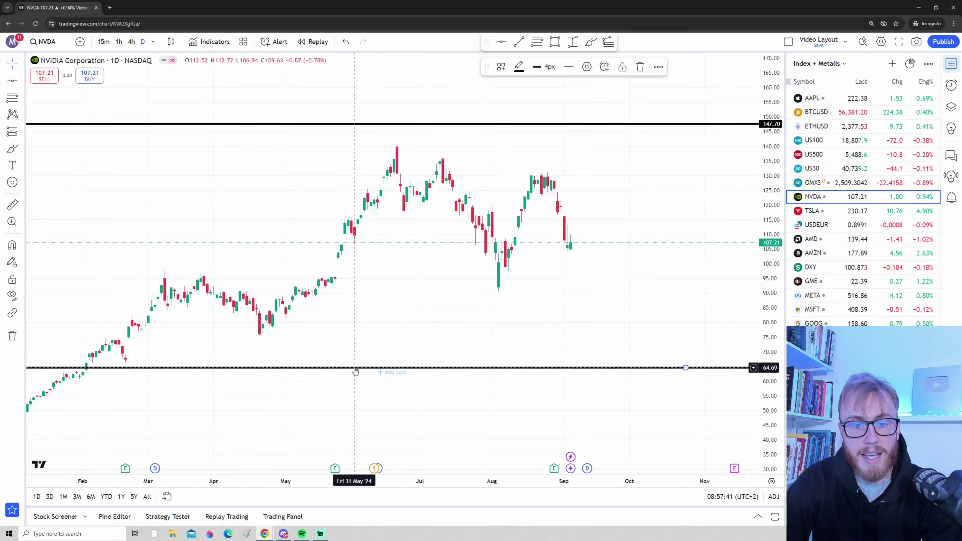
pyautogui.click(522, 279)
pyautogui.scroll(-5, 492, 303)
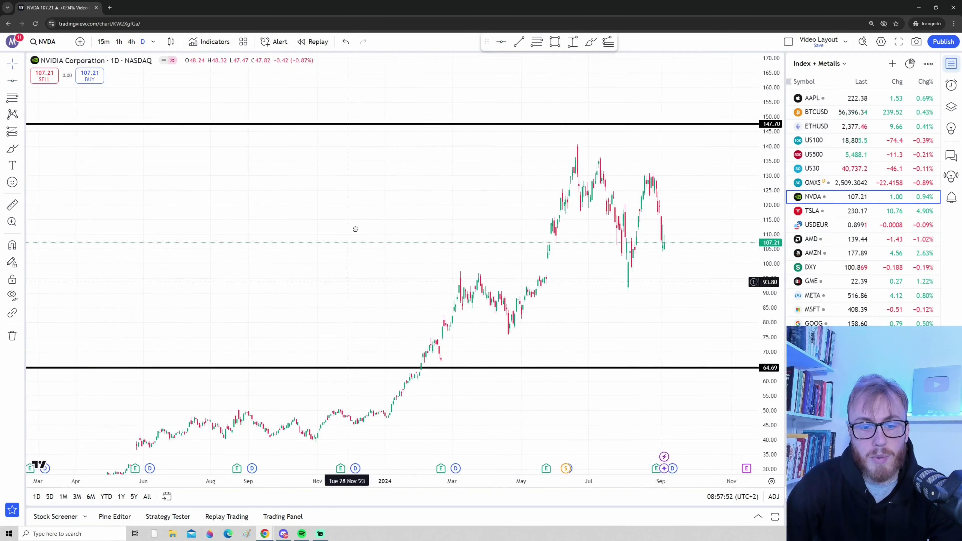
# Delete both horizontal lines from the NVIDIA chart
pyautogui.click(404, 129)
pyautogui.press('Delete')
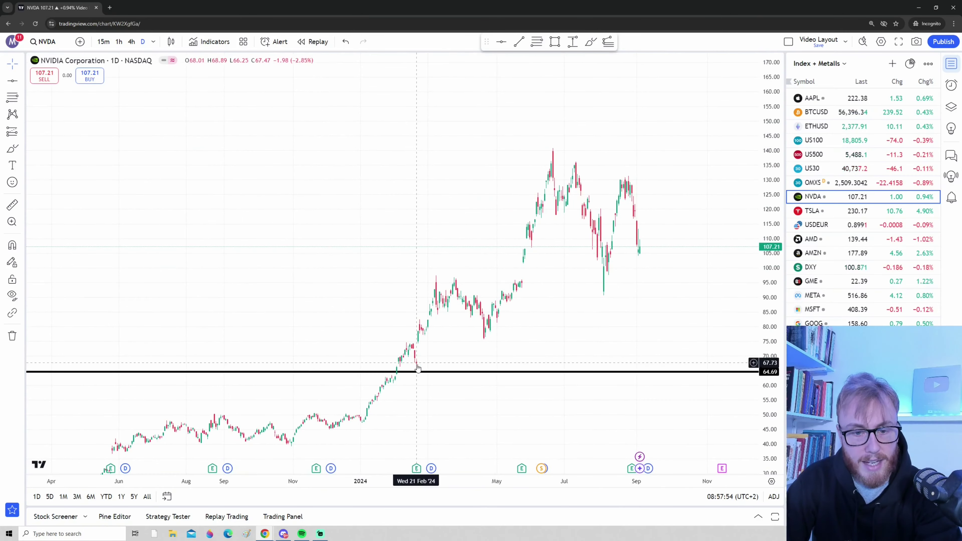
pyautogui.press('Delete')
# Place Horizontal Lines along the 2023 range's highs at about 50.26 and its lows at about 40.12
pyautogui.moveTo(416, 389); pyautogui.dragTo(565, 227)
pyautogui.scroll(5, 707, 195)
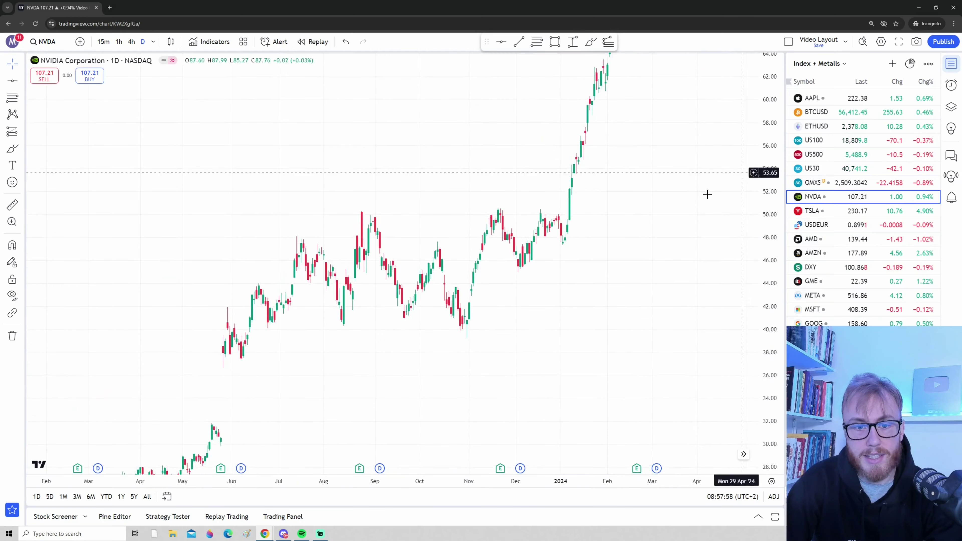
pyautogui.hscroll(-5, 524, 365)
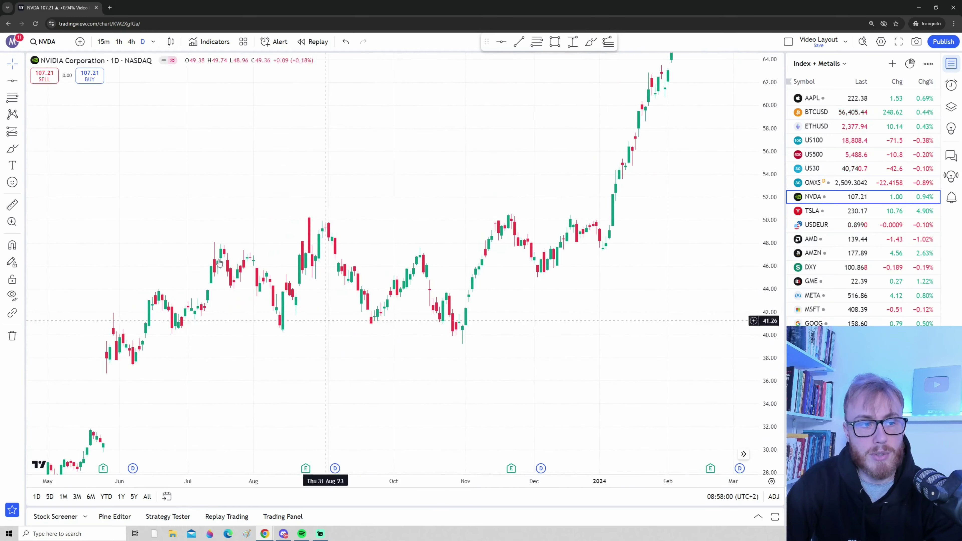
pyautogui.click(22, 81)
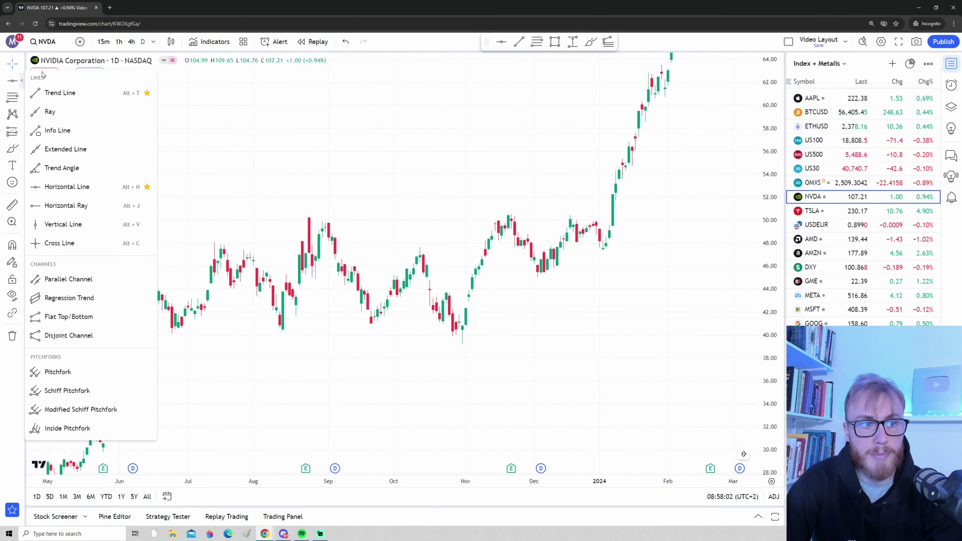
pyautogui.click(83, 192)
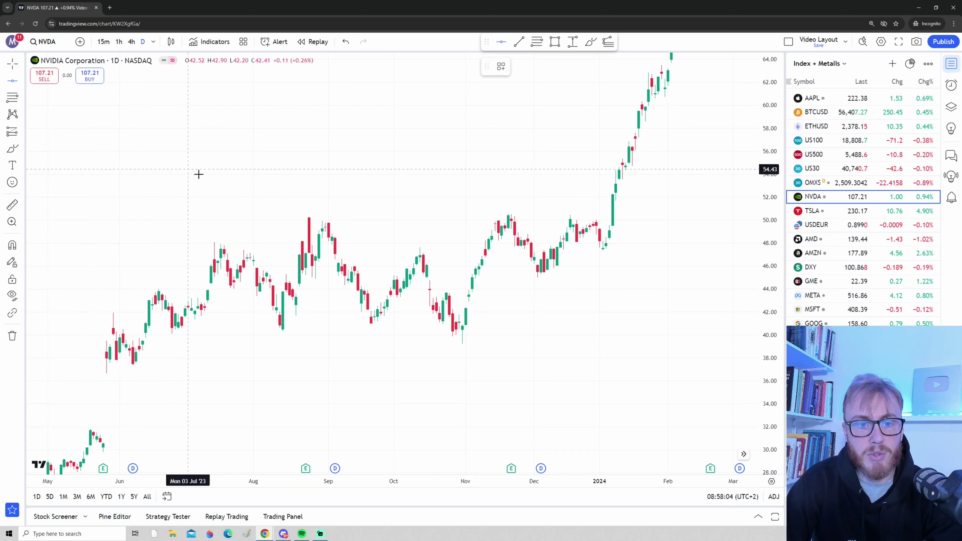
pyautogui.click(252, 217)
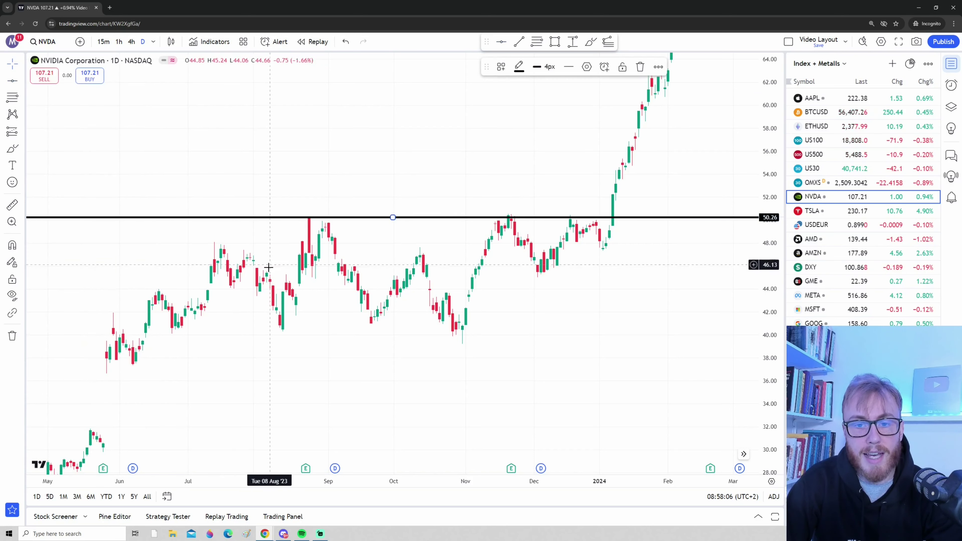
pyautogui.click(235, 334)
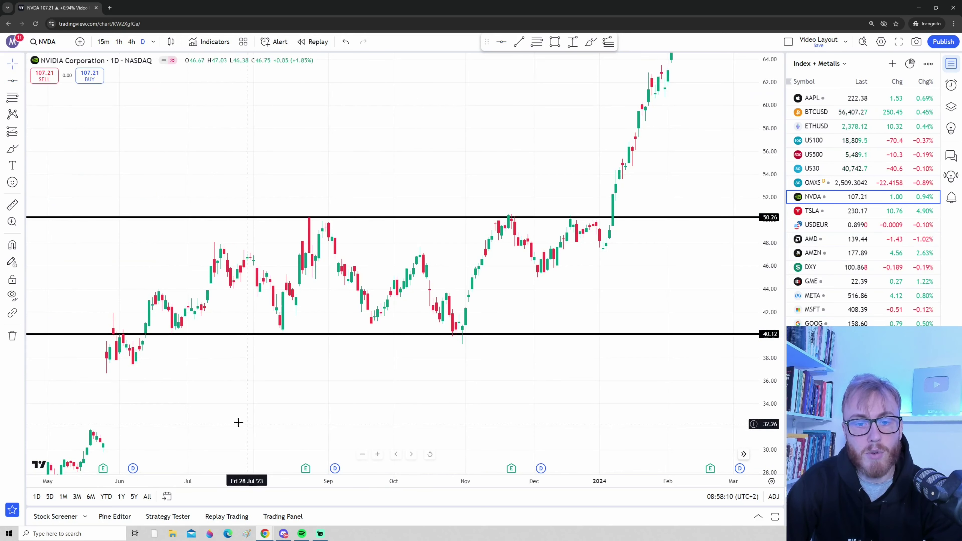
pyautogui.moveTo(629, 189); pyautogui.dragTo(607, 181)
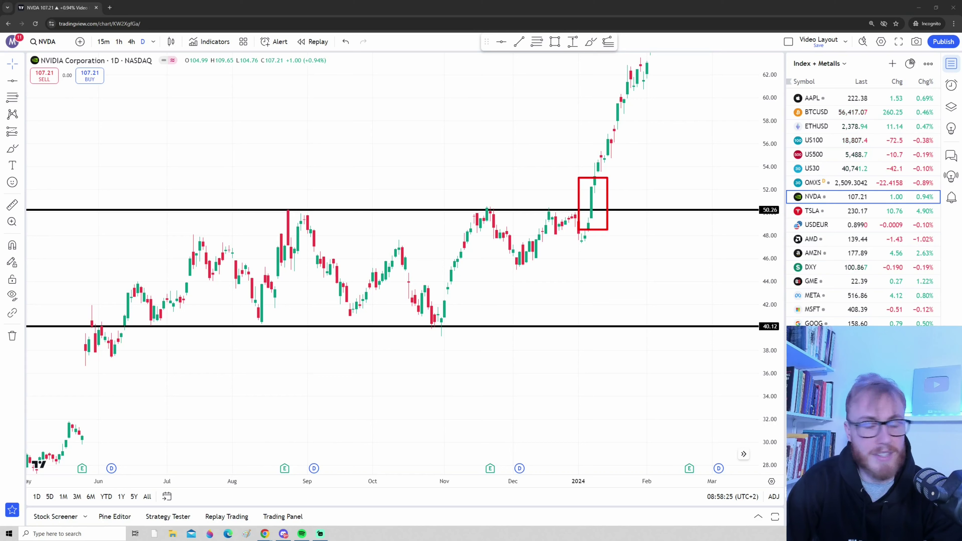
# Place a Horizontal Line across the March 2024 highs at about 96.69
pyautogui.moveTo(673, 167); pyautogui.dragTo(722, 74)
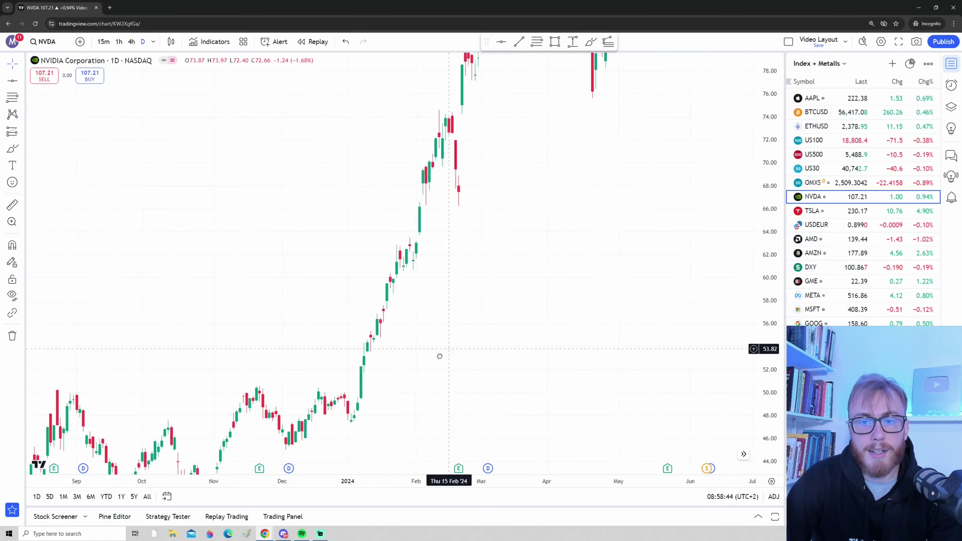
pyautogui.scroll(-5, 440, 357)
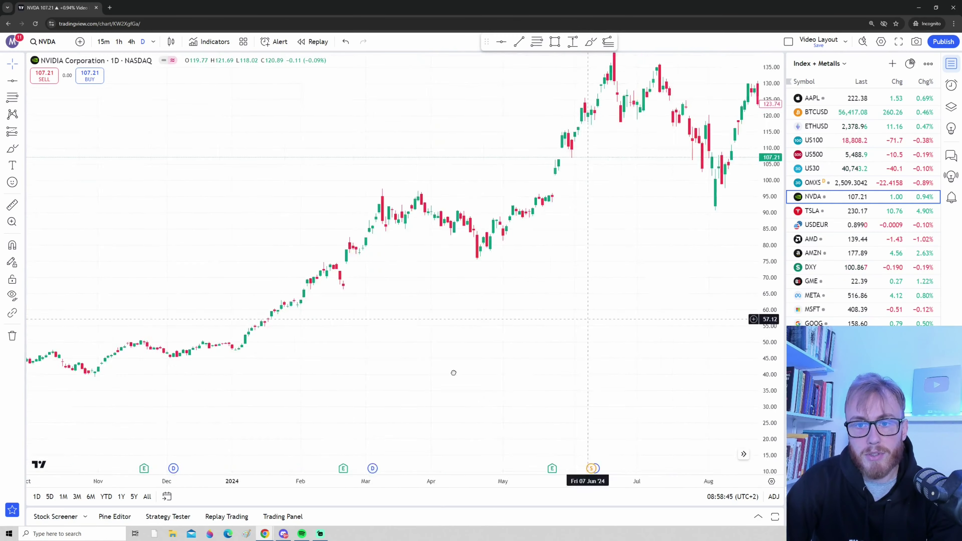
pyautogui.scroll(5, 495, 344)
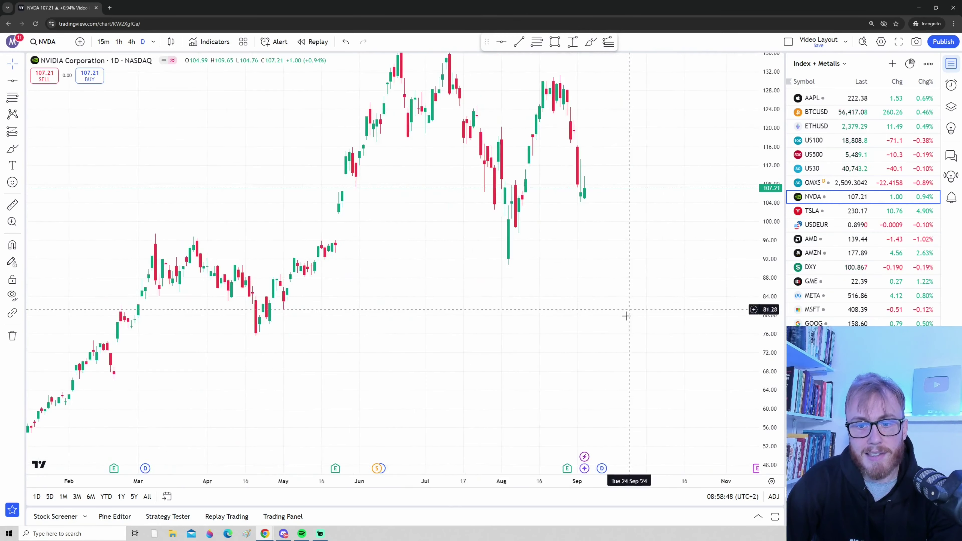
pyautogui.scroll(3, 710, 338)
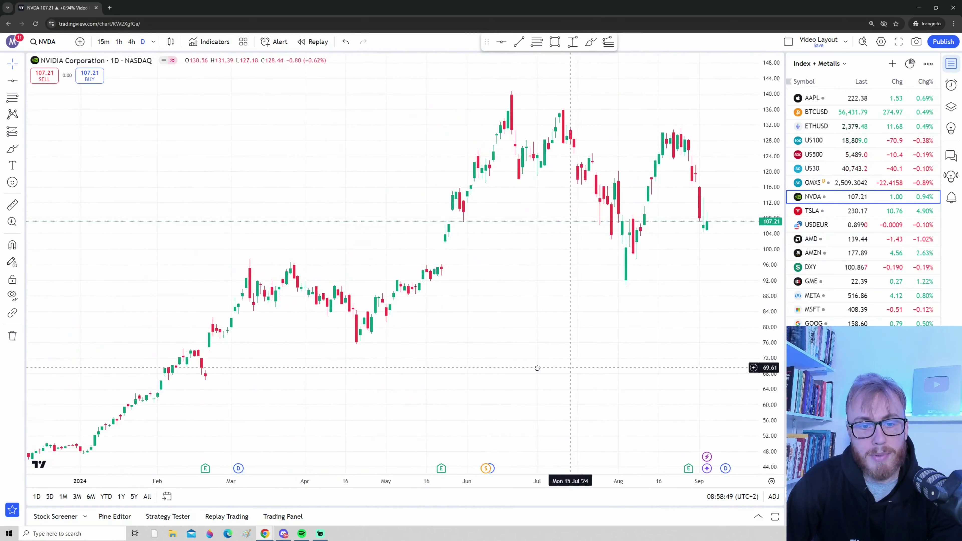
pyautogui.hotkey('alt', 'h')
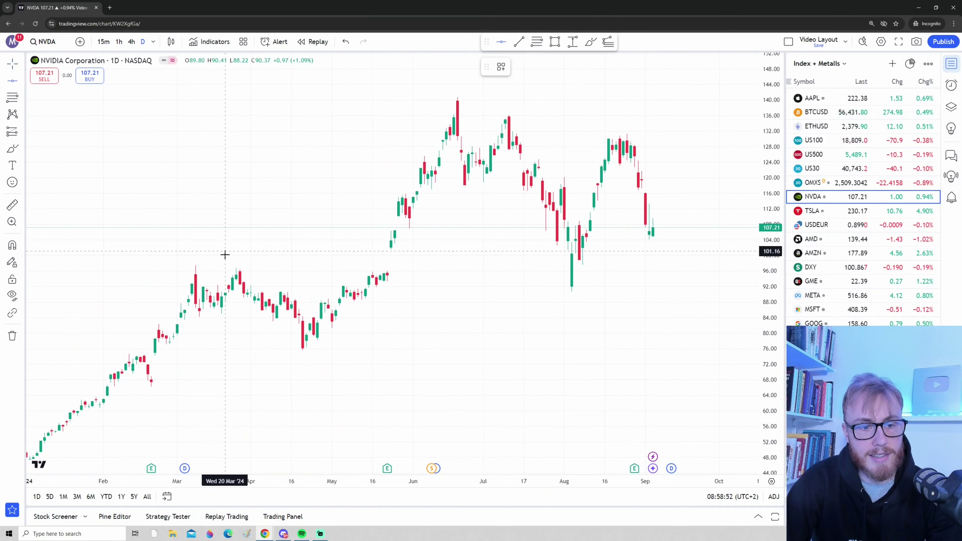
pyautogui.click(231, 268)
# Brush circles around the March and May 2024 touches of the horizontal line, add an upward arrow and mark the price move after it
pyautogui.click(12, 149)
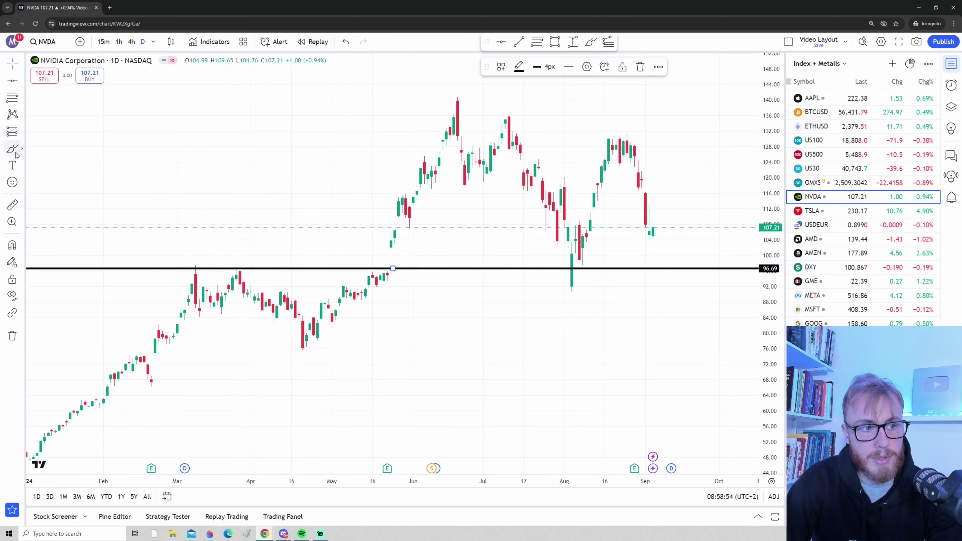
pyautogui.moveTo(184, 262)
pyautogui.mouseDown()
pyautogui.moveTo(193, 282)
pyautogui.moveTo(188, 247)
pyautogui.mouseUp()
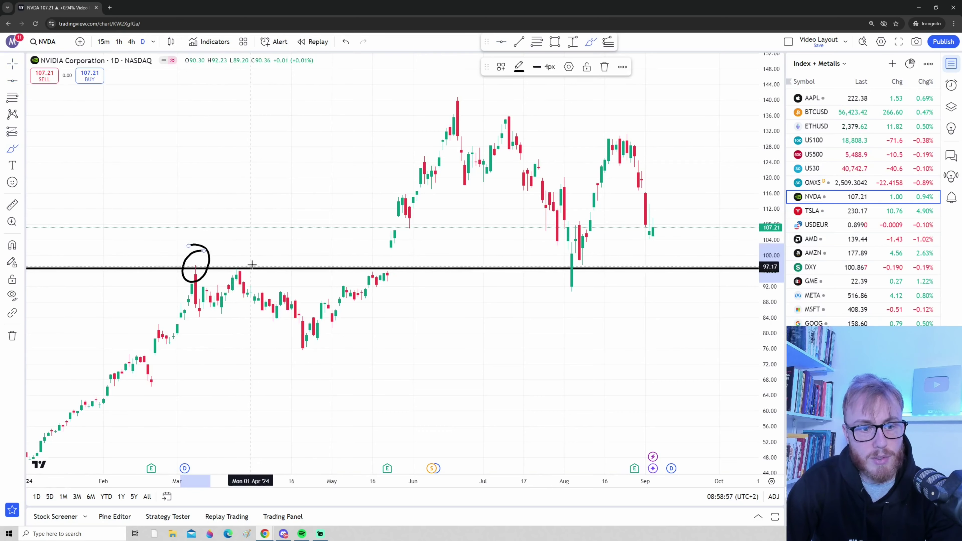
pyautogui.moveTo(247, 254)
pyautogui.mouseDown()
pyautogui.moveTo(221, 267)
pyautogui.moveTo(257, 267)
pyautogui.mouseUp()
pyautogui.moveTo(353, 260)
pyautogui.mouseDown()
pyautogui.moveTo(387, 274)
pyautogui.moveTo(354, 260)
pyautogui.moveTo(390, 144)
pyautogui.moveTo(416, 153)
pyautogui.mouseUp()
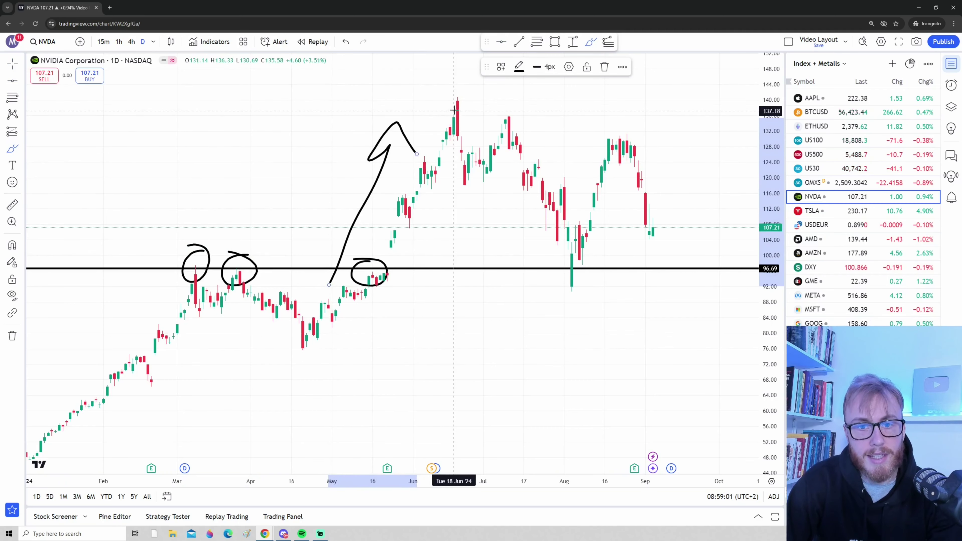
pyautogui.moveTo(460, 110)
pyautogui.mouseDown()
pyautogui.moveTo(474, 188)
pyautogui.moveTo(509, 122)
pyautogui.moveTo(566, 261)
pyautogui.moveTo(595, 288)
pyautogui.moveTo(606, 275)
pyautogui.moveTo(593, 258)
pyautogui.moveTo(603, 273)
pyautogui.moveTo(582, 272)
pyautogui.moveTo(621, 143)
pyautogui.moveTo(645, 179)
pyautogui.mouseUp()
# Undo all the brush circles, the arrow and the other freehand marks around the horizontal line
pyautogui.hotkey('ctrl', 'z')
pyautogui.hotkey('ctrl', 'z')
pyautogui.hotkey('ctrl', 'z')
pyautogui.hotkey('ctrl', 'z')
pyautogui.hotkey('ctrl', 'z')
pyautogui.hotkey('ctrl', 'z')
pyautogui.hotkey('ctrl', 'z')
pyautogui.hotkey('ctrl', 'z')
pyautogui.hotkey('ctrl', 'z')
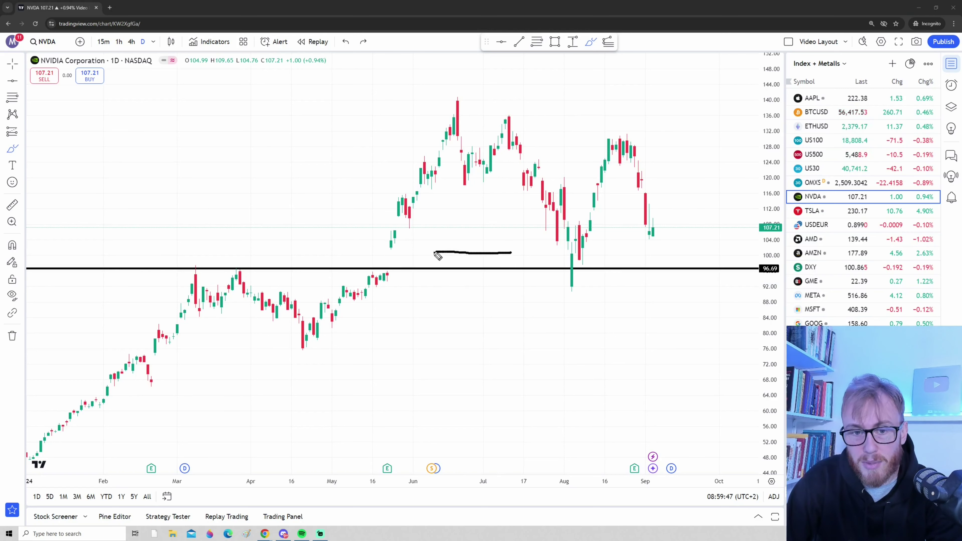
# Circle the wider price area around the horizontal line from March to September 2024 and undo the marking
pyautogui.moveTo(194, 264)
pyautogui.mouseDown()
pyautogui.moveTo(562, 310)
pyautogui.moveTo(393, 232)
pyautogui.moveTo(526, 297)
pyautogui.mouseUp()
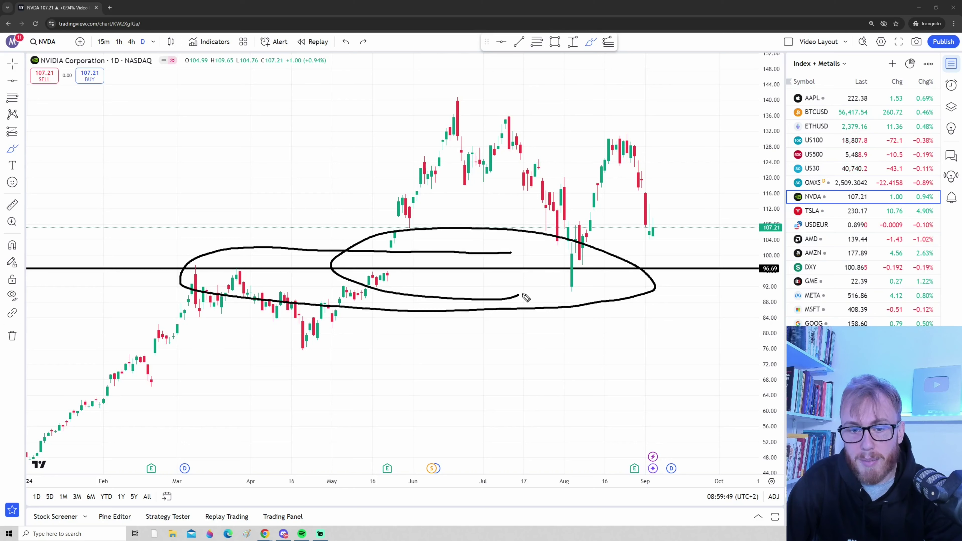
pyautogui.hotkey('ctrl', 'z')
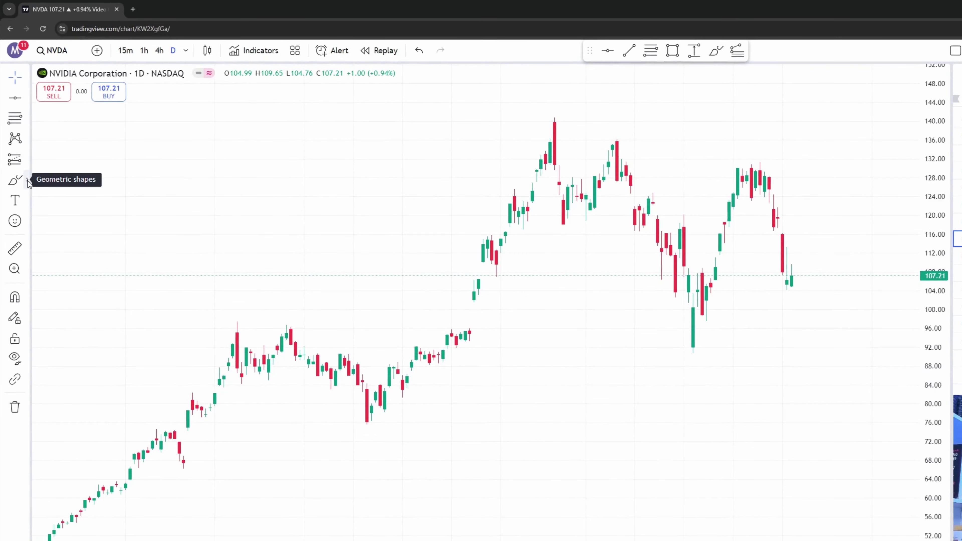
# Draw a Rectangle from 1 March to 6 September 2024 between about 98.26 and 94.03 and deselect it
pyautogui.click(29, 183)
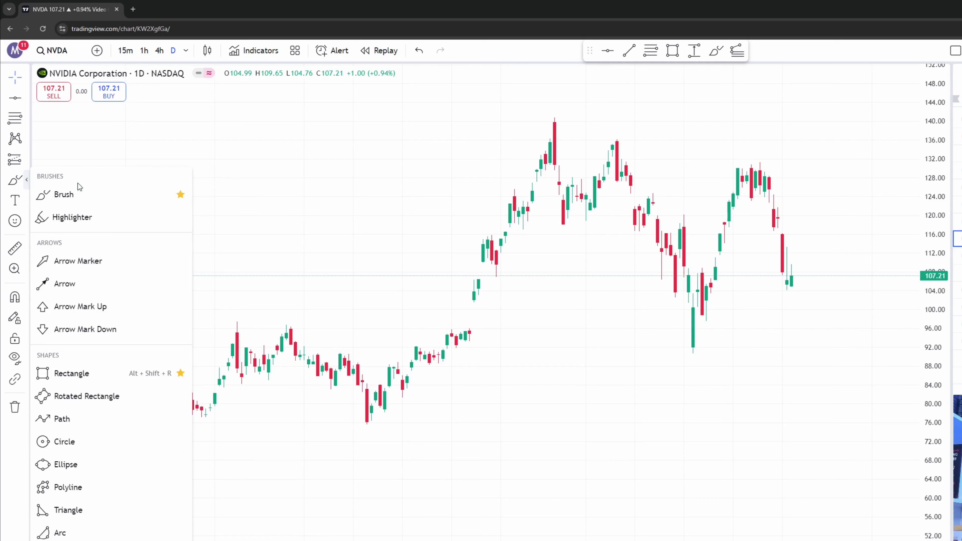
pyautogui.click(72, 373)
pyautogui.moveTo(215, 338); pyautogui.dragTo(670, 317)
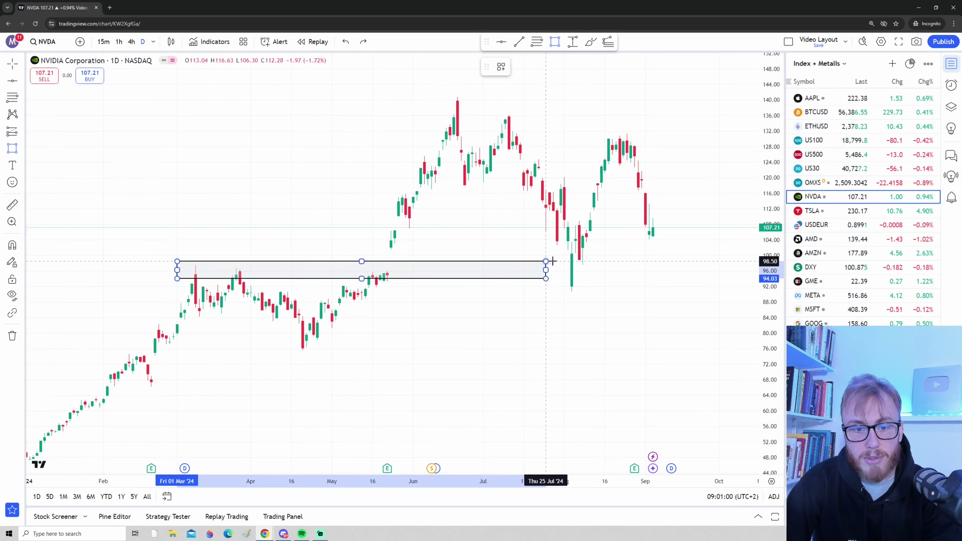
pyautogui.moveTo(552, 261); pyautogui.dragTo(655, 262)
pyautogui.click(506, 208)
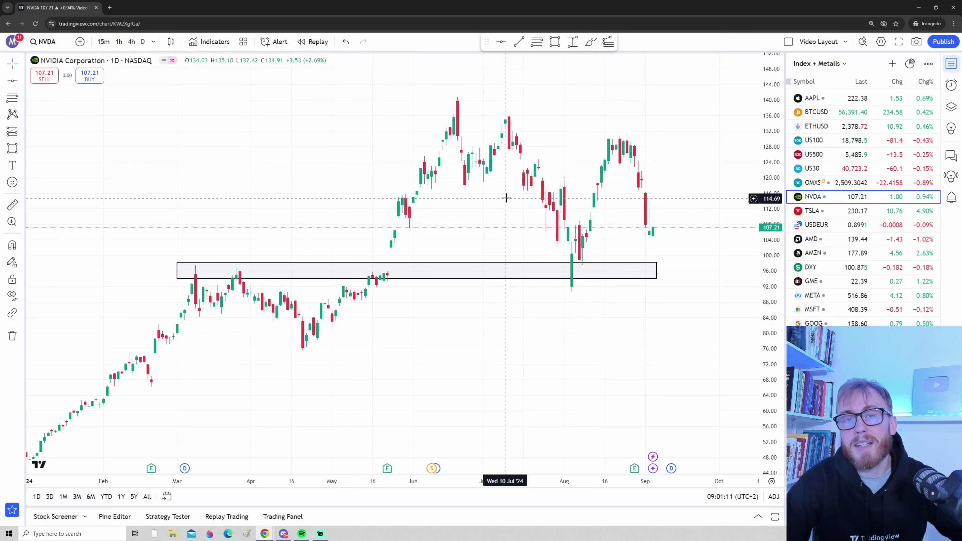
# Open the rectangle's settings, look over its border colour, opacity and thickness options, and try the middle line on and off
pyautogui.click(458, 266)
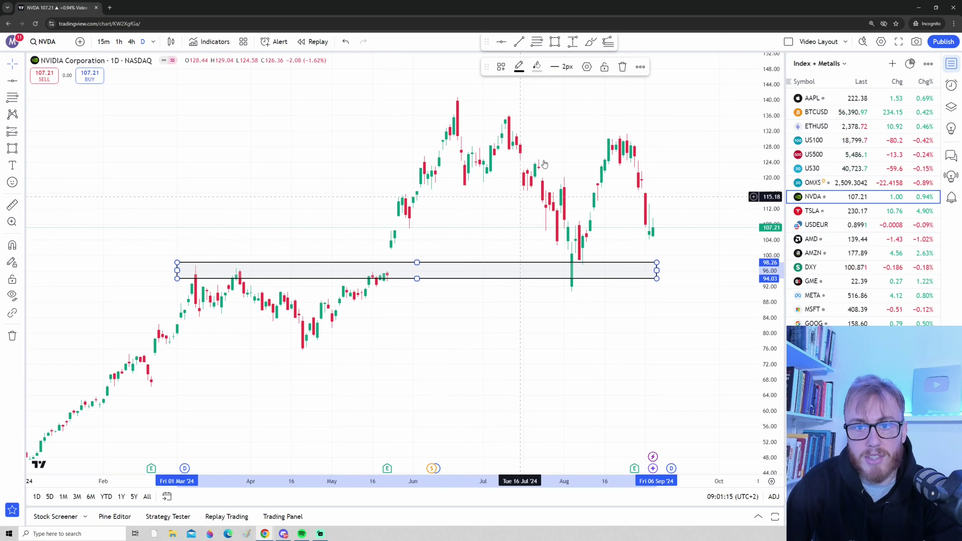
pyautogui.click(586, 67)
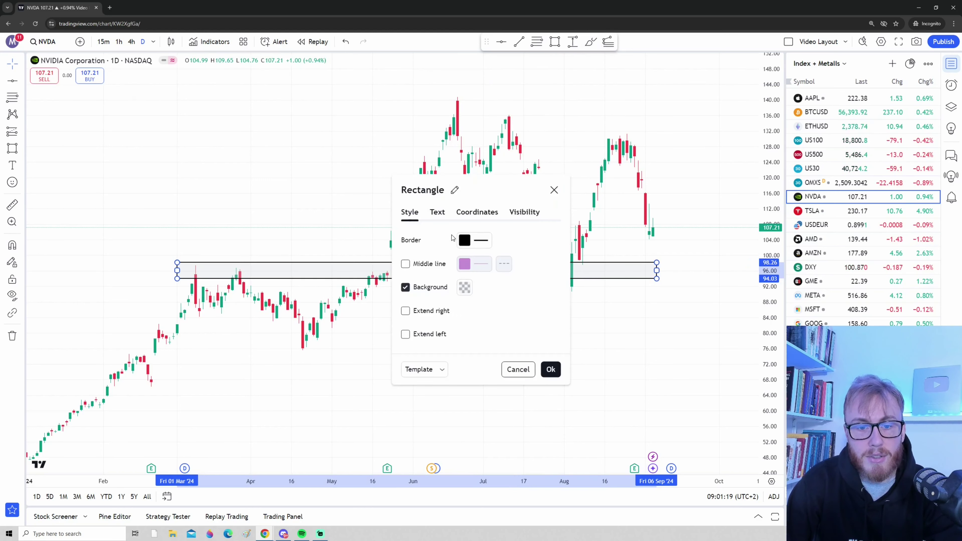
pyautogui.click(477, 245)
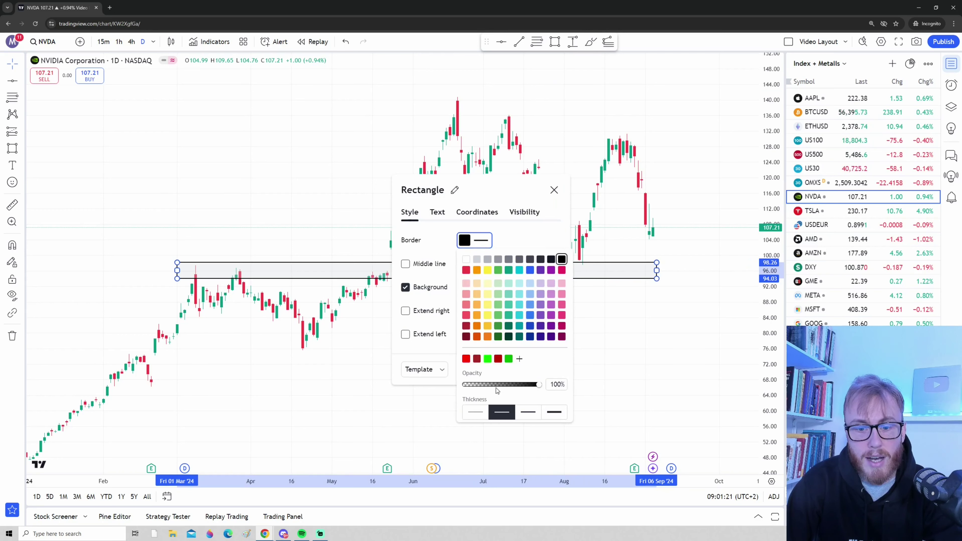
pyautogui.click(441, 235)
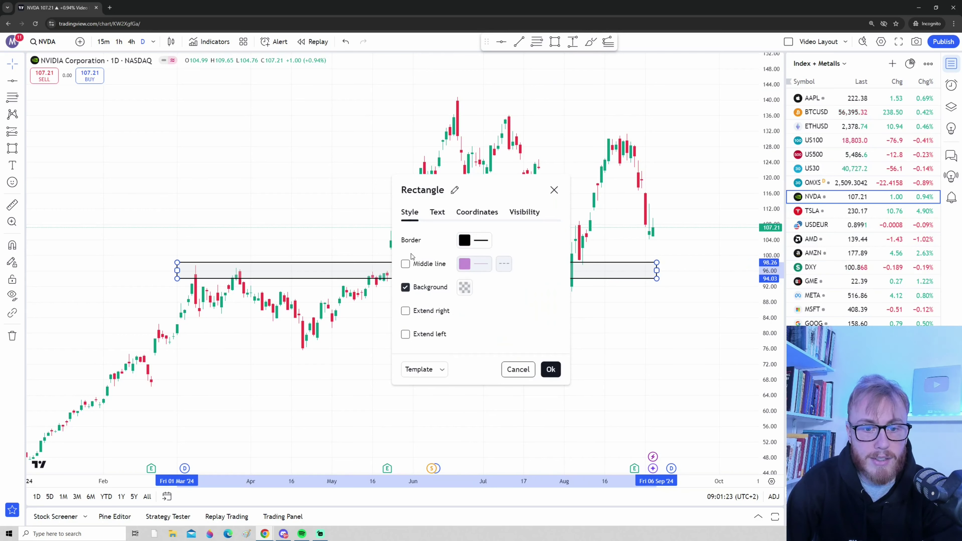
pyautogui.click(406, 264)
pyautogui.click(405, 267)
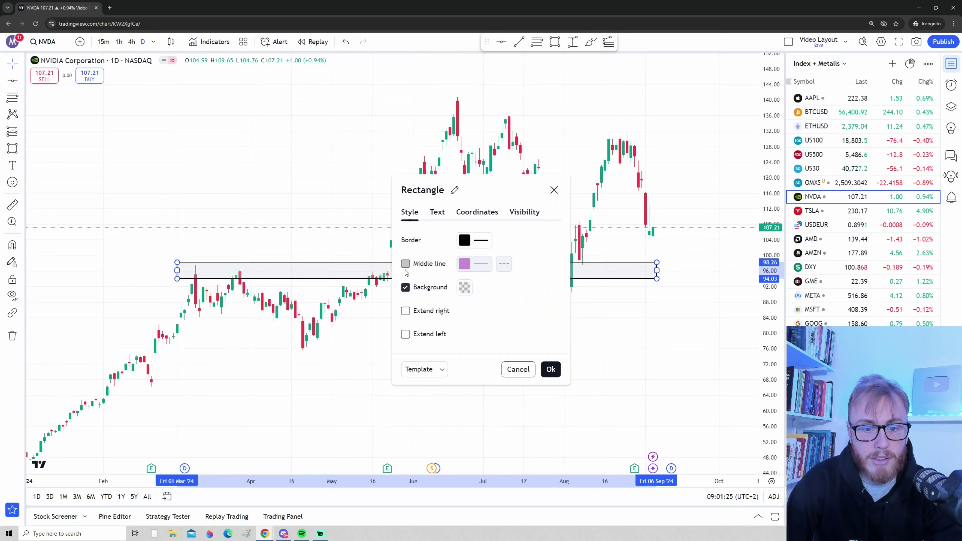
# Turn off the rectangle's background fill and apply the settings
pyautogui.click(406, 288)
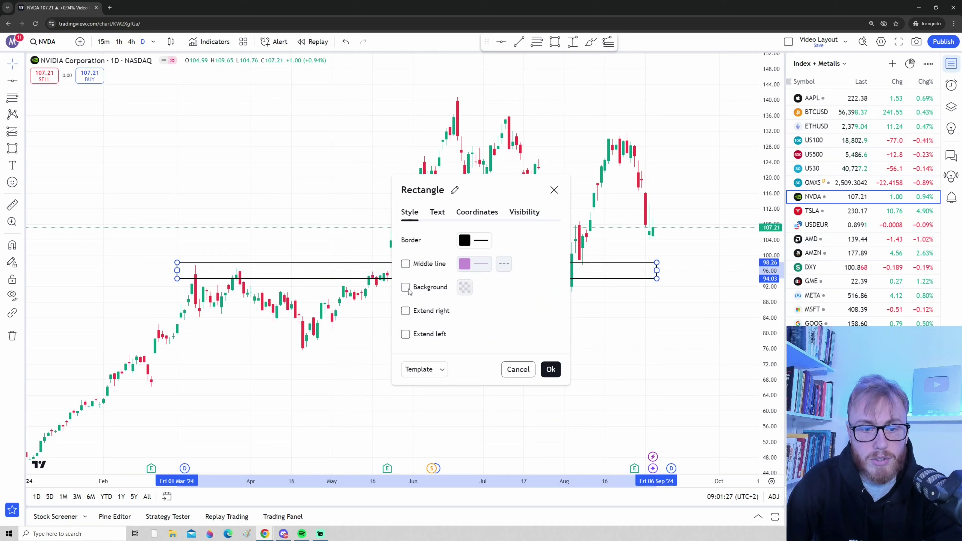
pyautogui.click(405, 287)
pyautogui.click(406, 288)
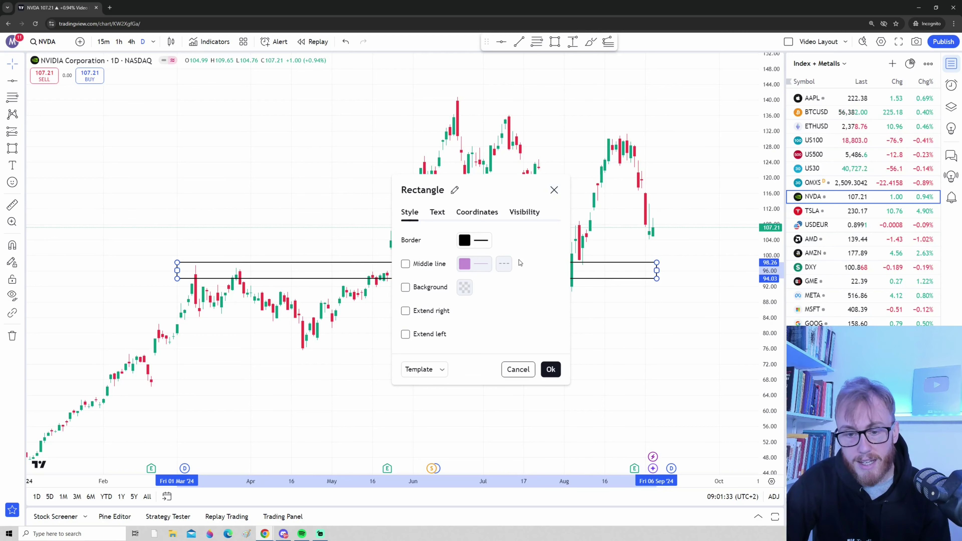
pyautogui.click(551, 369)
# Draw a thin Rectangle along the 2023 range highs from 27 July 2023 to 2 February 2024, between about 50.87 and 49.86
pyautogui.moveTo(289, 398); pyautogui.dragTo(588, 307)
pyautogui.moveTo(735, 334)
pyautogui.mouseDown()
pyautogui.moveTo(648, 269)
pyautogui.moveTo(717, 338)
pyautogui.mouseUp()
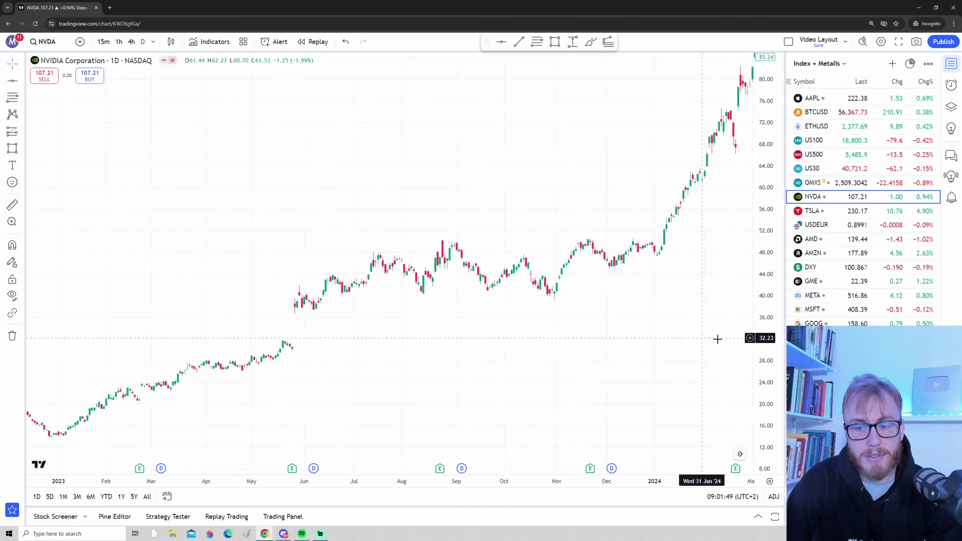
pyautogui.scroll(3, 550, 323)
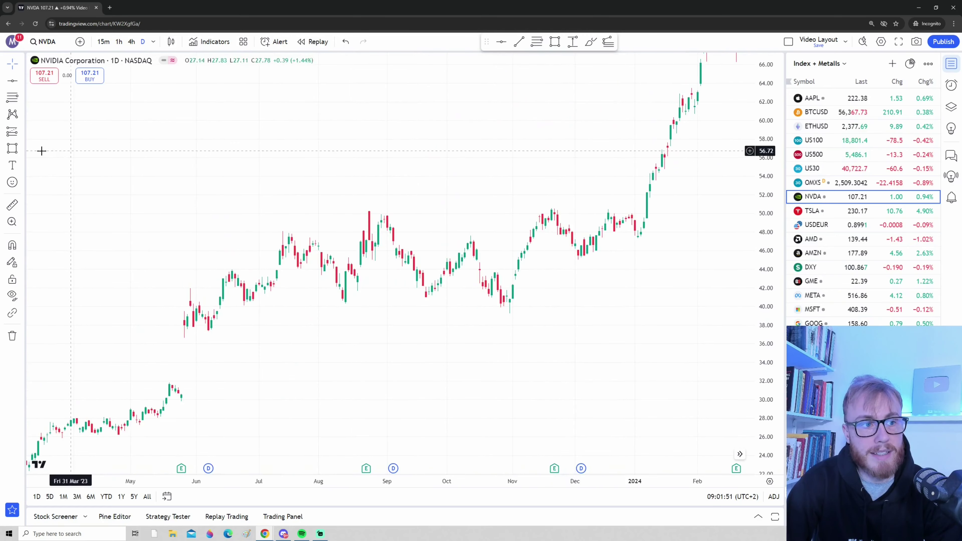
pyautogui.hotkey('alt', 'shift', 'r')
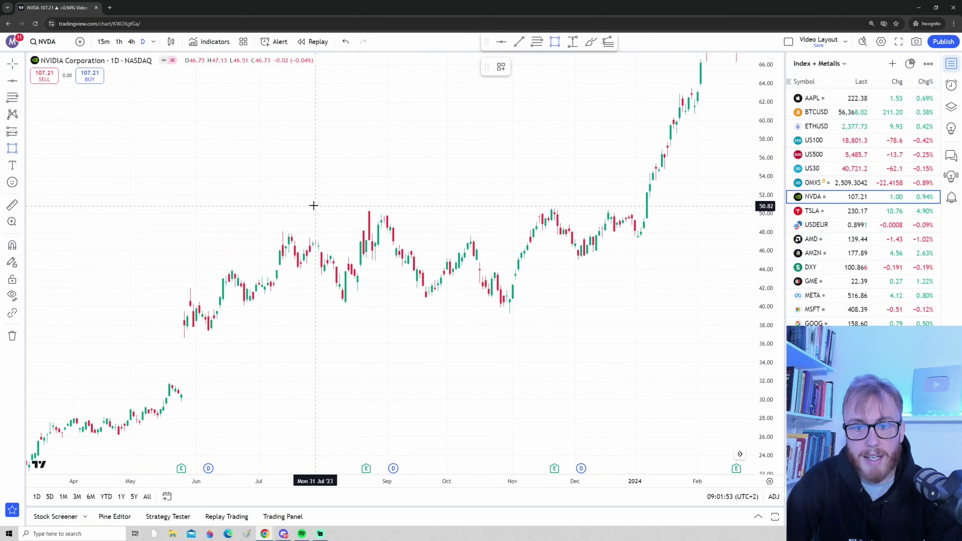
pyautogui.moveTo(310, 205)
pyautogui.mouseDown()
pyautogui.moveTo(676, 204)
pyautogui.moveTo(704, 215)
pyautogui.mouseUp()
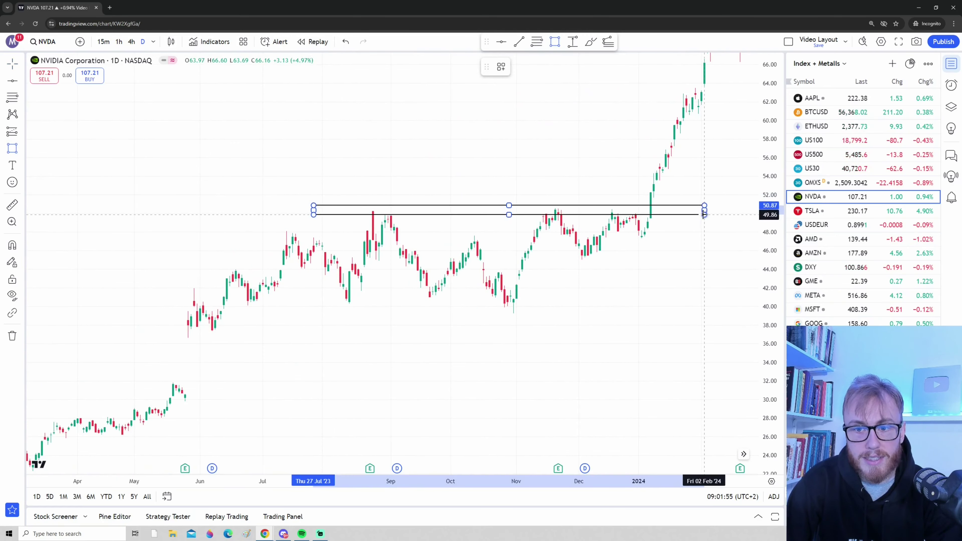
# Draw a thin Rectangle along the 2023 range lows from late May 2023 to early February 2024, between about 41 and 39, and deselect it
pyautogui.hotkey('alt', 'shift', 'r')
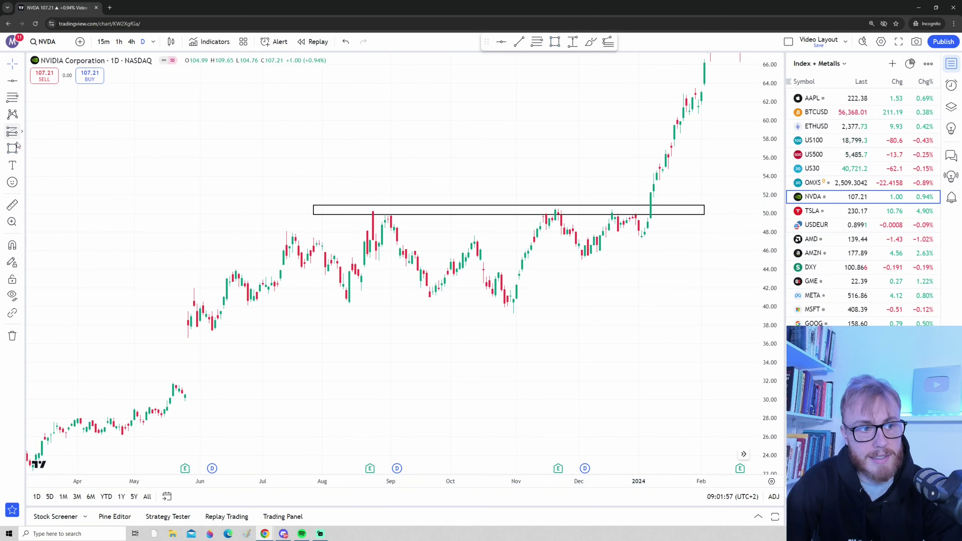
pyautogui.moveTo(188, 302)
pyautogui.mouseDown()
pyautogui.moveTo(731, 309)
pyautogui.moveTo(704, 307)
pyautogui.mouseUp()
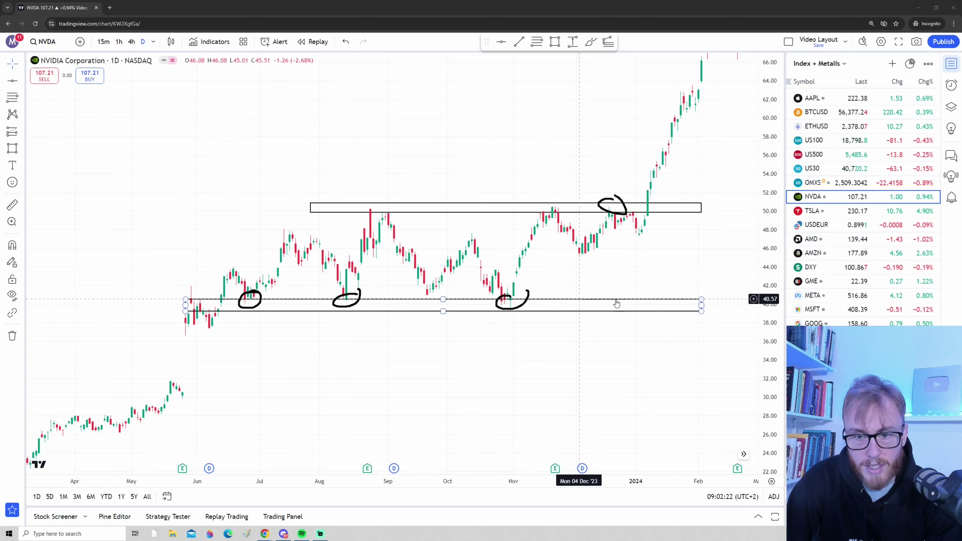
pyautogui.click(702, 299)
pyautogui.moveTo(701, 299); pyautogui.dragTo(704, 295)
pyautogui.click(685, 271)
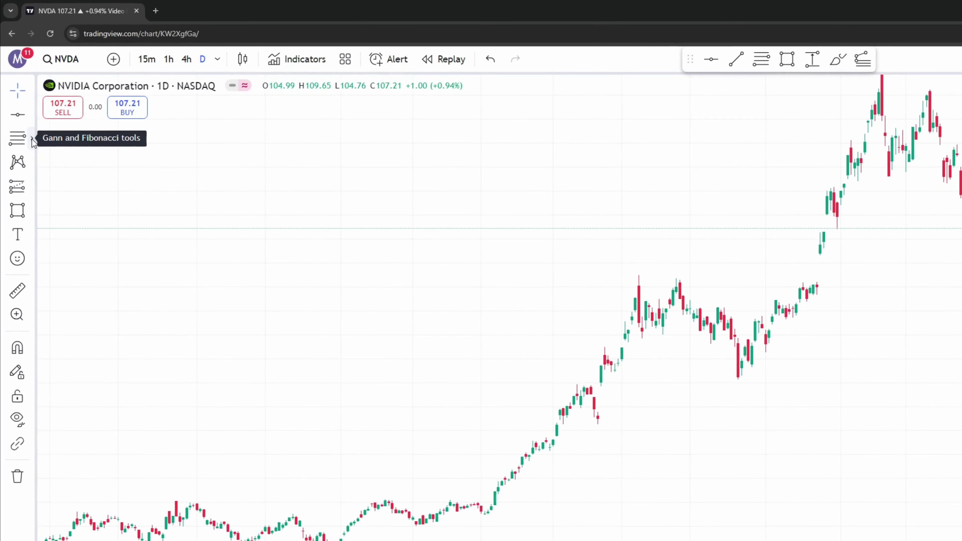
# Draw a Fib Retracement in the empty chart area from 6 September 2023 at 116.57 to 9 January 2024 at 67.36
pyautogui.click(32, 139)
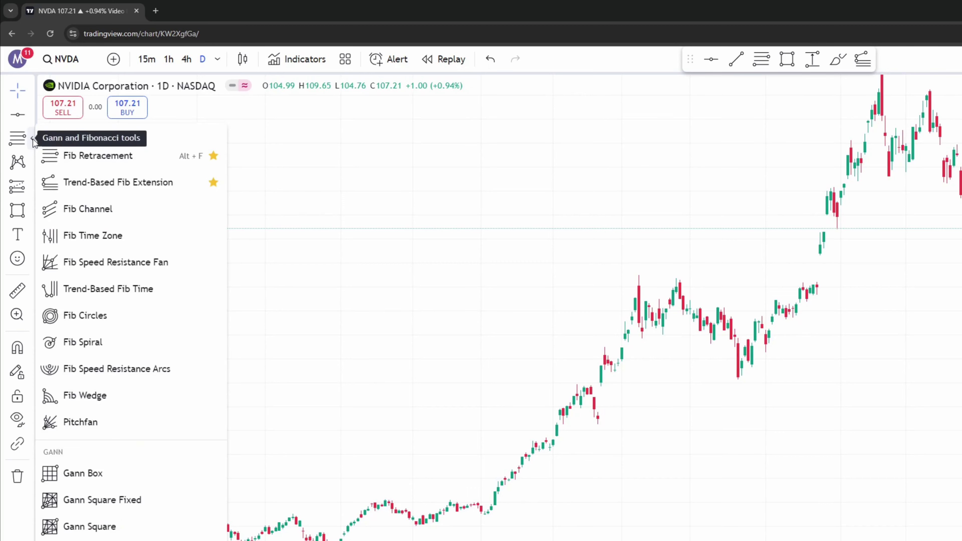
pyautogui.click(124, 160)
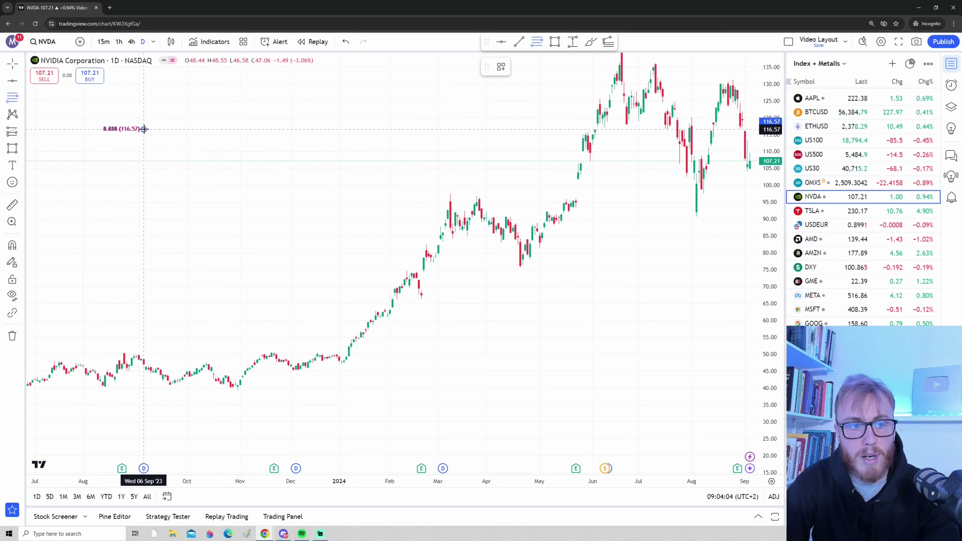
pyautogui.moveTo(144, 129); pyautogui.dragTo(203, 157)
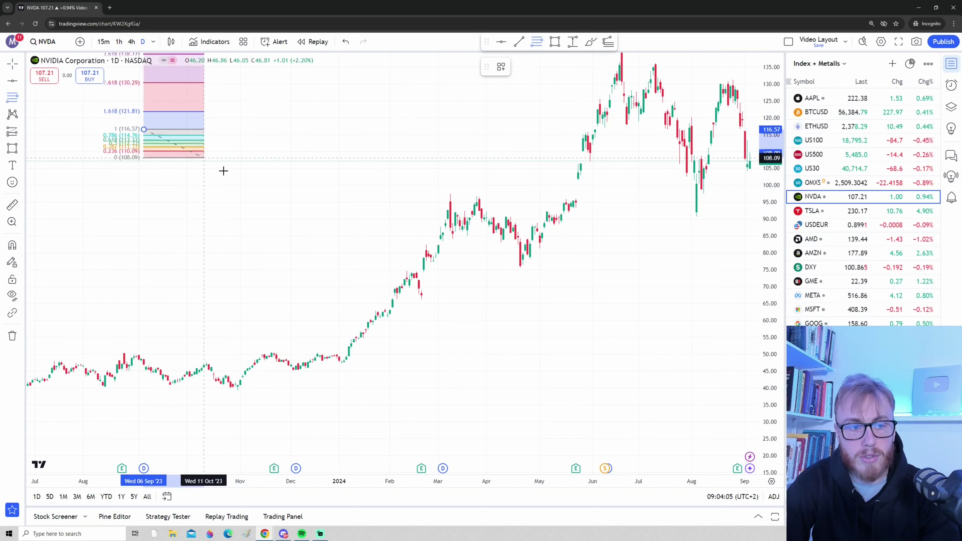
pyautogui.click(351, 295)
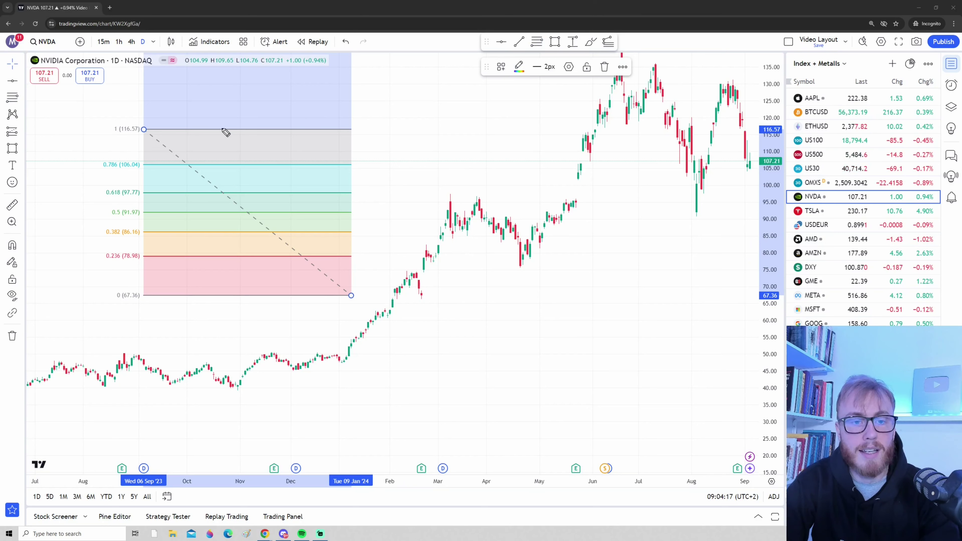
# Mark the retracement's 1, 0.786 and 0.618 levels with freehand circles and arrows
pyautogui.moveTo(407, 118)
pyautogui.mouseDown()
pyautogui.moveTo(355, 131)
pyautogui.moveTo(392, 141)
pyautogui.mouseUp()
pyautogui.moveTo(144, 120)
pyautogui.mouseDown()
pyautogui.moveTo(154, 131)
pyautogui.moveTo(129, 115)
pyautogui.mouseUp()
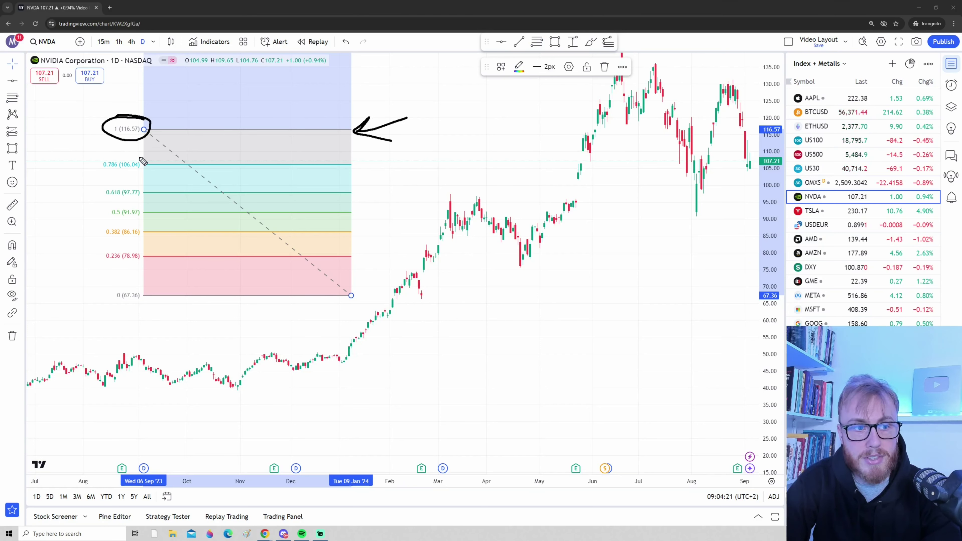
pyautogui.moveTo(145, 161); pyautogui.dragTo(125, 155)
pyautogui.moveTo(142, 188); pyautogui.dragTo(106, 186)
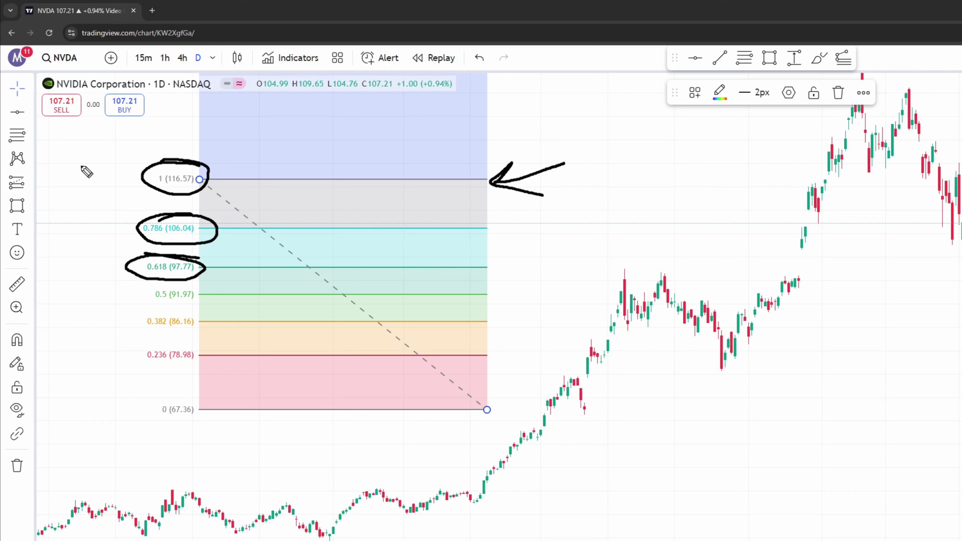
pyautogui.moveTo(122, 160); pyautogui.dragTo(111, 182)
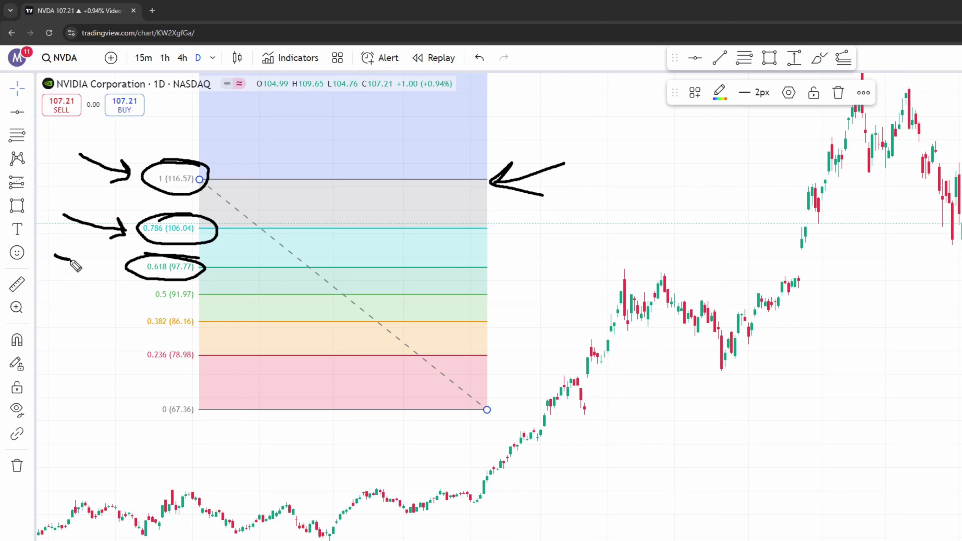
pyautogui.moveTo(103, 279); pyautogui.dragTo(89, 280)
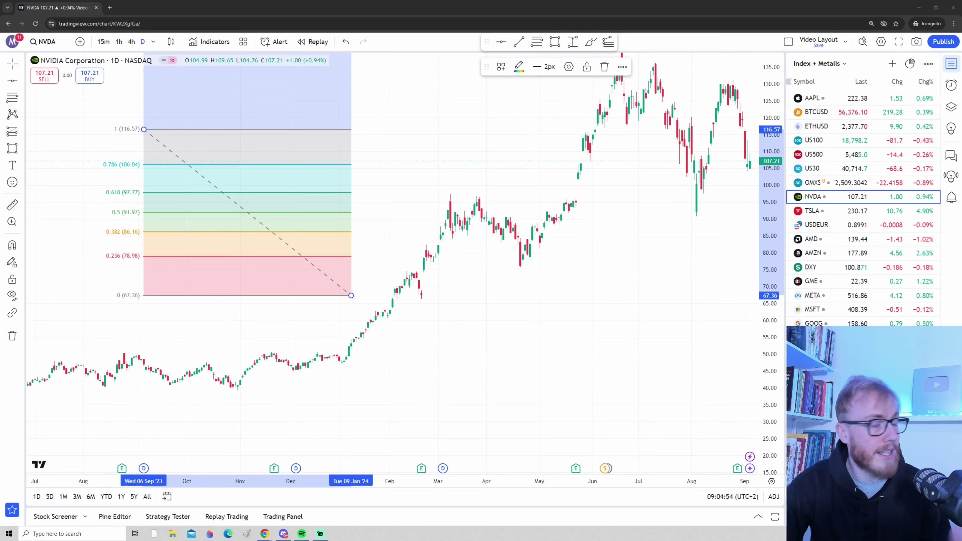
# Delete the practice retracement and draw a Fib Retracement from the 3 January 2024 low at 47.21 to 97.53 in early June 2024, then deselect it
pyautogui.press('Delete')
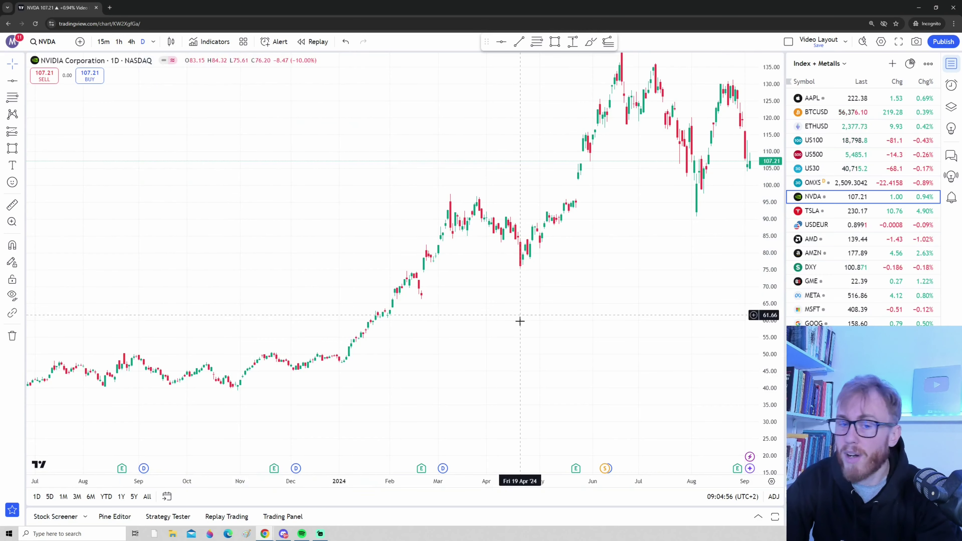
pyautogui.moveTo(519, 318); pyautogui.dragTo(472, 344)
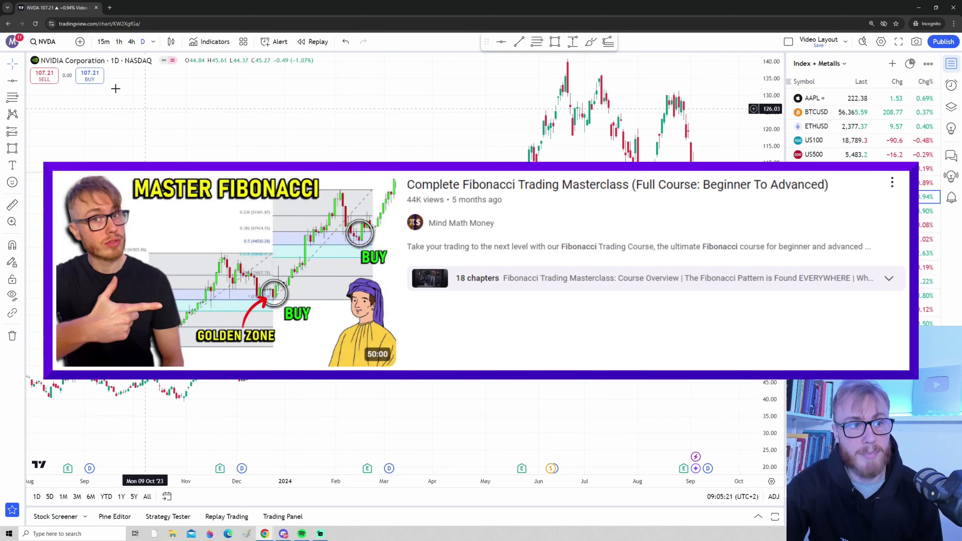
pyautogui.click(13, 98)
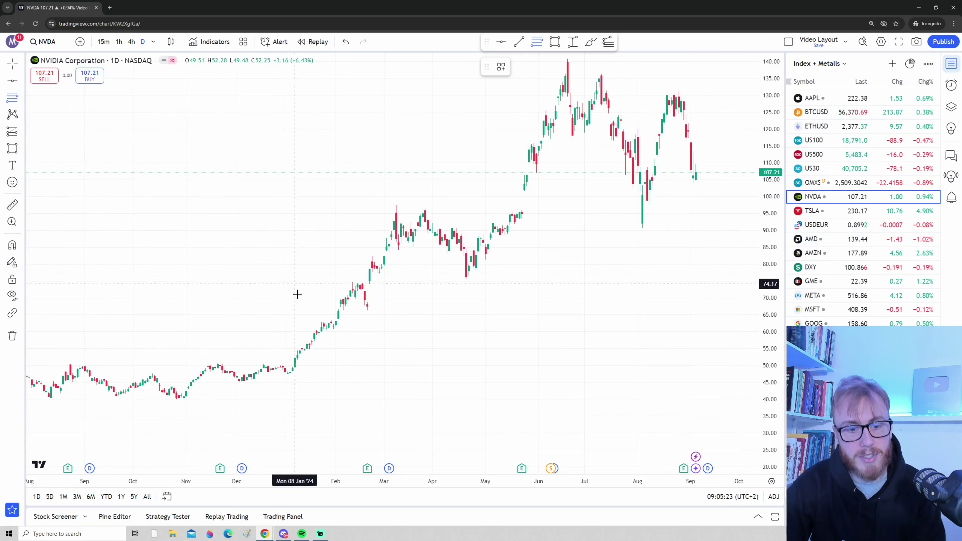
pyautogui.click(287, 375)
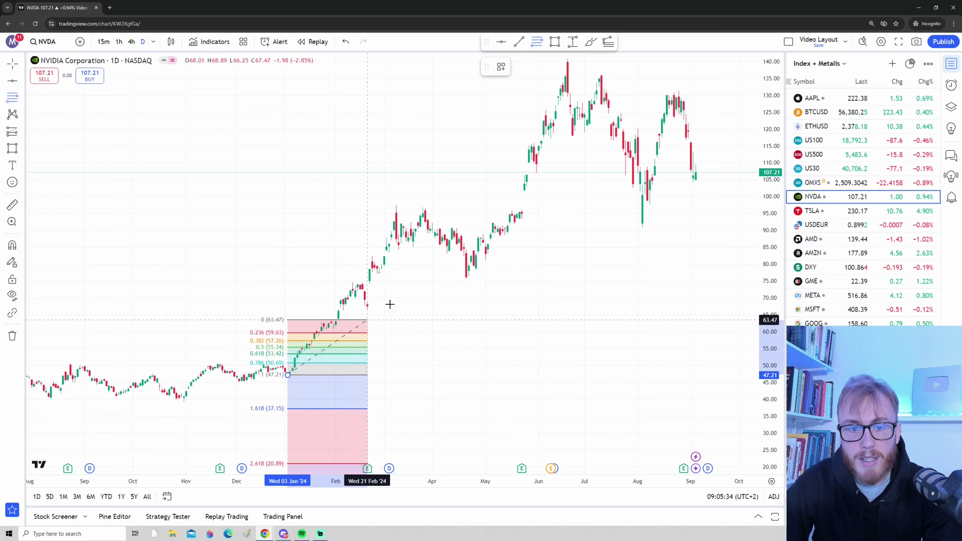
pyautogui.click(538, 205)
pyautogui.moveTo(540, 205); pyautogui.dragTo(541, 205)
pyautogui.click(565, 211)
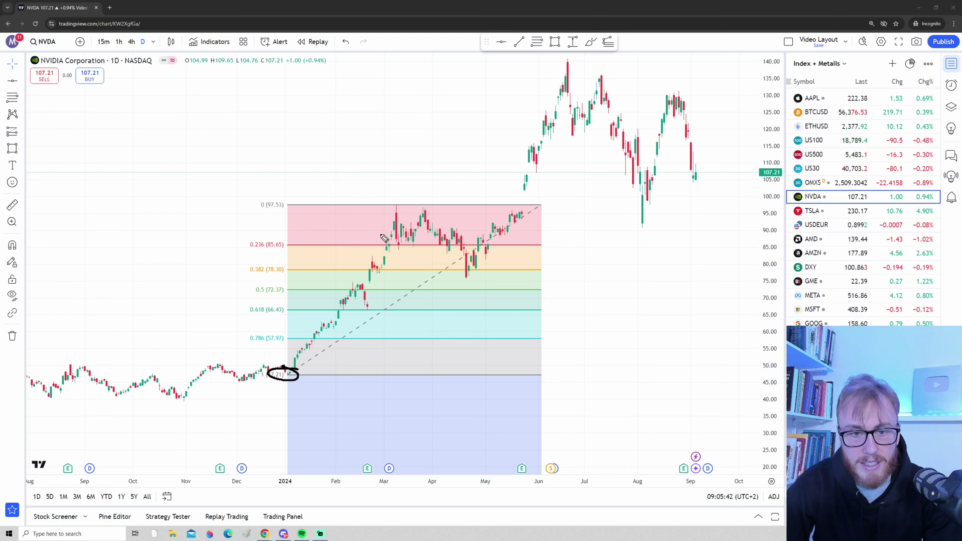
# Circle the swing low at the retracement's 1 level and the March 2024 swing high at its 0 level freehand
pyautogui.moveTo(273, 366)
pyautogui.mouseDown()
pyautogui.moveTo(299, 379)
pyautogui.moveTo(303, 366)
pyautogui.mouseUp()
pyautogui.moveTo(398, 196); pyautogui.dragTo(386, 201)
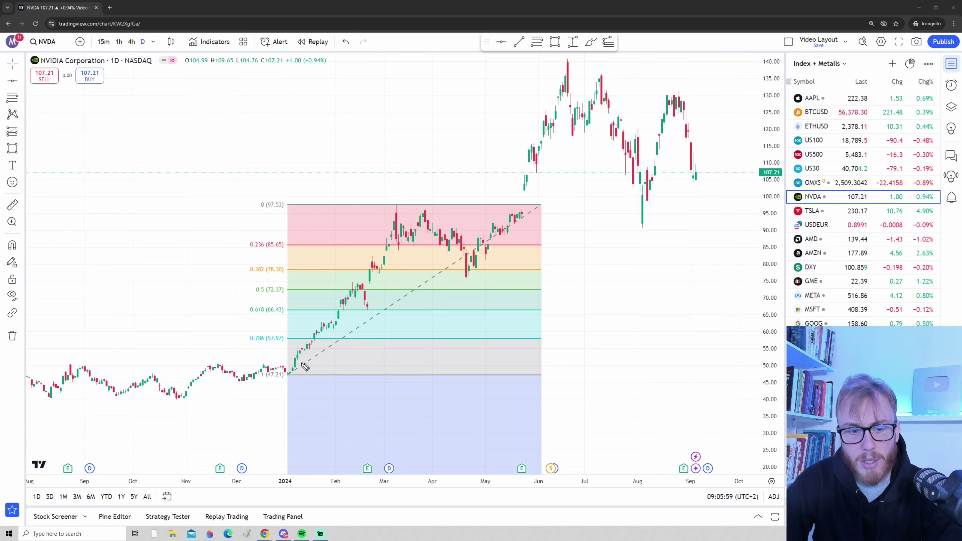
# Sketch NVDA's rise from the 47.21 low to the 97.53 high and its pullback below the 0.382 level freehand
pyautogui.moveTo(304, 358); pyautogui.dragTo(400, 241)
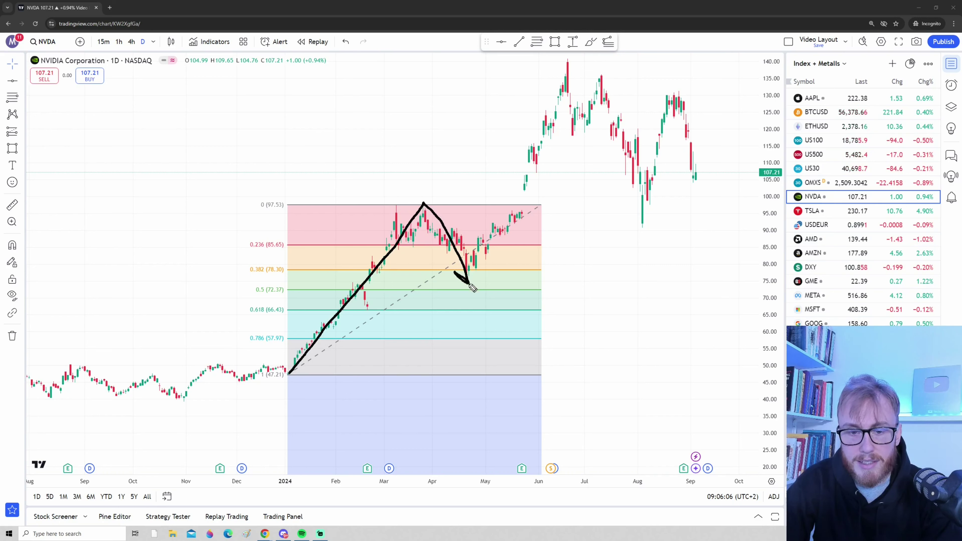
pyautogui.moveTo(472, 288); pyautogui.dragTo(479, 262)
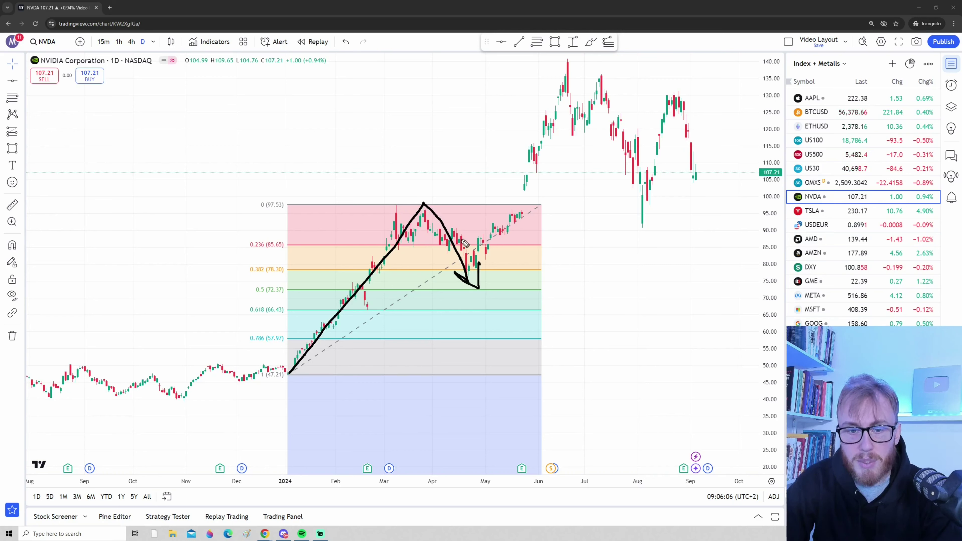
pyautogui.click(430, 215)
# Sketch freehand zigzag swings between the 0.382 and 0.618 Fibonacci levels and undo them
pyautogui.moveTo(312, 298)
pyautogui.mouseDown()
pyautogui.moveTo(328, 279)
pyautogui.moveTo(425, 272)
pyautogui.mouseUp()
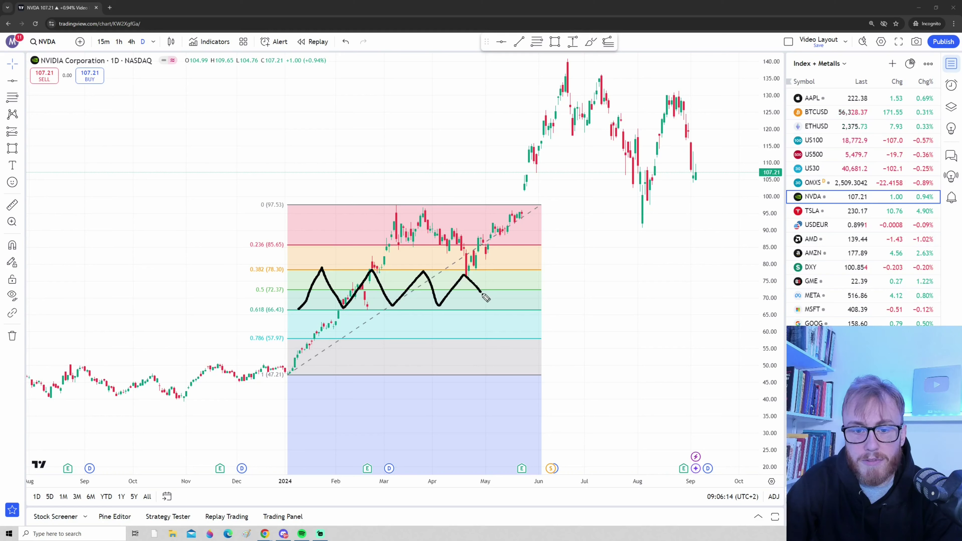
pyautogui.moveTo(486, 298); pyautogui.dragTo(548, 306)
pyautogui.moveTo(495, 274)
pyautogui.mouseDown()
pyautogui.moveTo(642, 35)
pyautogui.moveTo(655, 53)
pyautogui.moveTo(657, 146)
pyautogui.mouseUp()
pyautogui.hotkey('ctrl', 'z')
pyautogui.hotkey('ctrl', 'z')
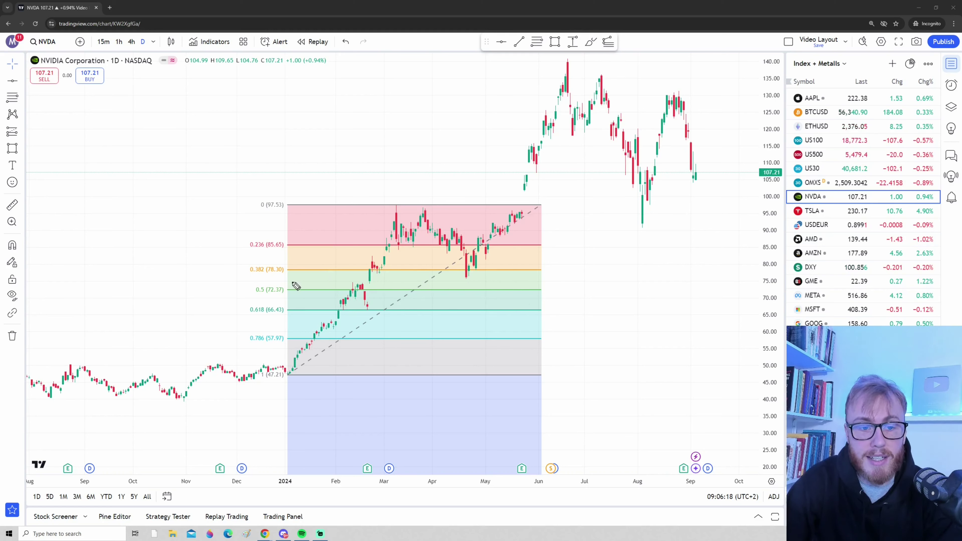
pyautogui.moveTo(295, 304)
pyautogui.mouseDown()
pyautogui.moveTo(402, 274)
pyautogui.moveTo(512, 271)
pyautogui.mouseUp()
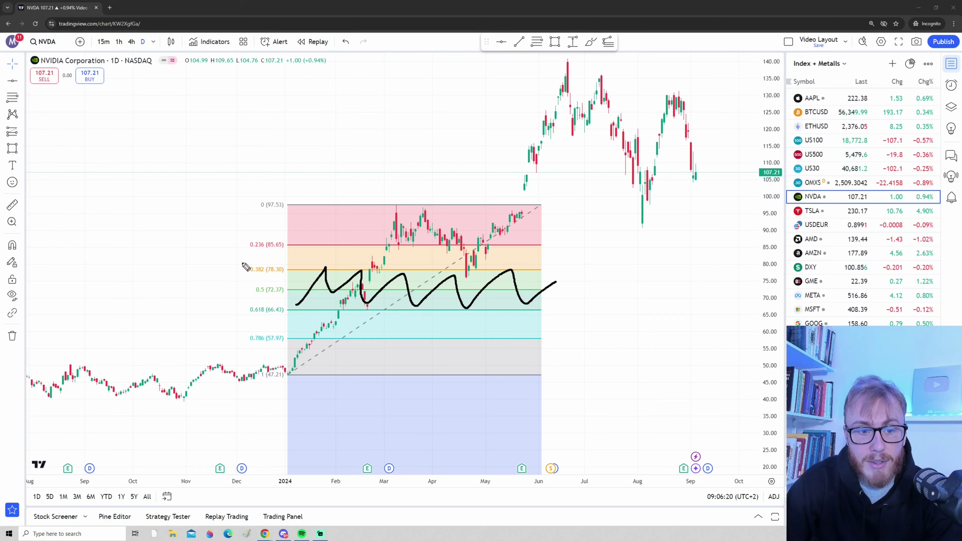
pyautogui.hotkey('ctrl', 'z')
# Circle the 0.382 and 0.618 level labels of the Fibonacci retracement
pyautogui.moveTo(268, 261); pyautogui.dragTo(282, 280)
pyautogui.moveTo(202, 235); pyautogui.dragTo(148, 198)
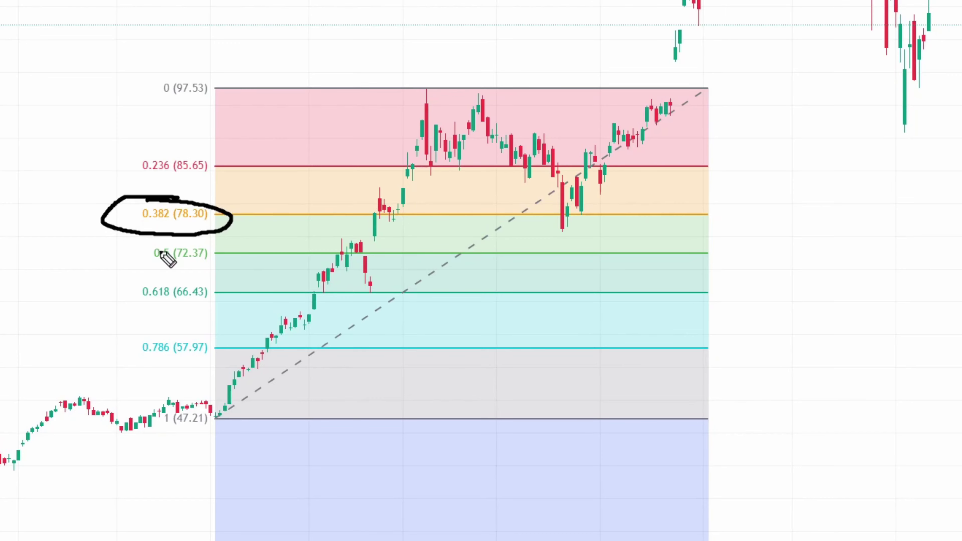
pyautogui.moveTo(206, 275)
pyautogui.mouseDown()
pyautogui.moveTo(242, 322)
pyautogui.moveTo(205, 293)
pyautogui.mouseUp()
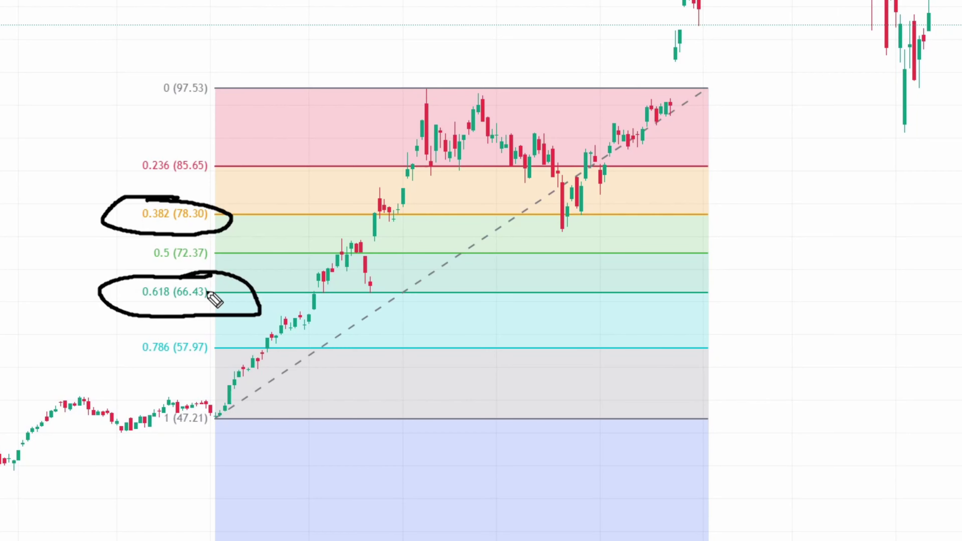
# Circle the April pullback low and the 0.382 level label, tracing the price moves before and after that low
pyautogui.moveTo(213, 416)
pyautogui.mouseDown()
pyautogui.moveTo(275, 373)
pyautogui.moveTo(489, 93)
pyautogui.moveTo(508, 123)
pyautogui.mouseUp()
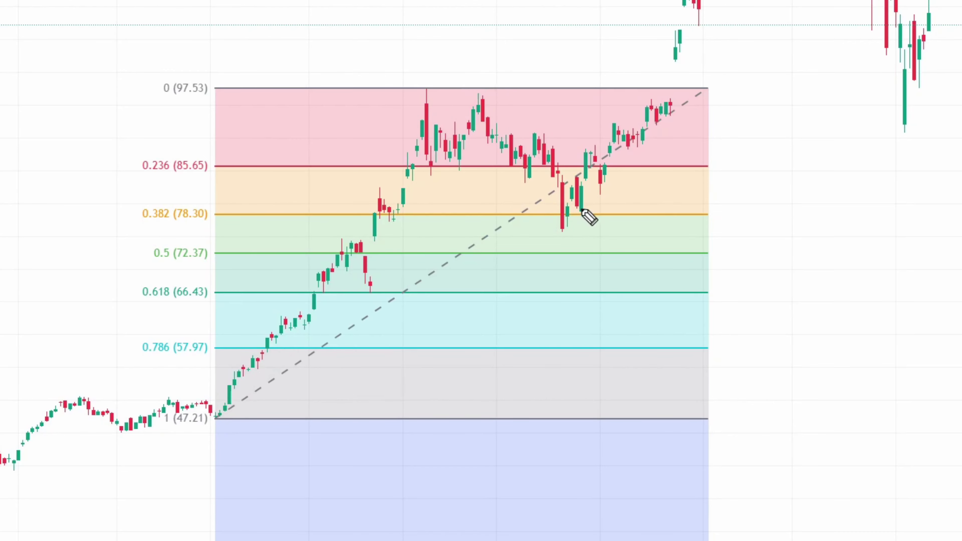
pyautogui.moveTo(585, 206)
pyautogui.mouseDown()
pyautogui.moveTo(538, 215)
pyautogui.moveTo(587, 206)
pyautogui.mouseUp()
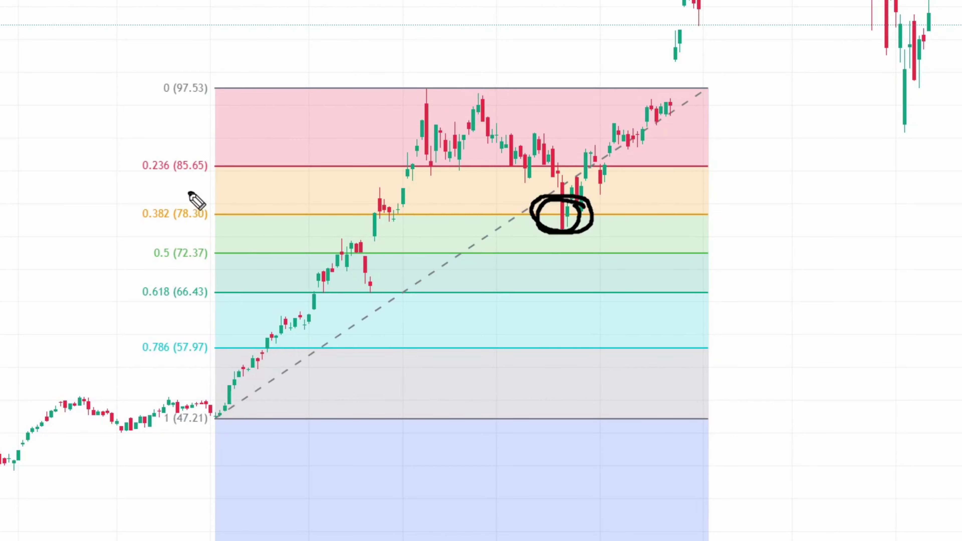
pyautogui.moveTo(195, 194)
pyautogui.mouseDown()
pyautogui.moveTo(185, 227)
pyautogui.moveTo(100, 204)
pyautogui.mouseUp()
pyautogui.moveTo(600, 235); pyautogui.dragTo(701, 0)
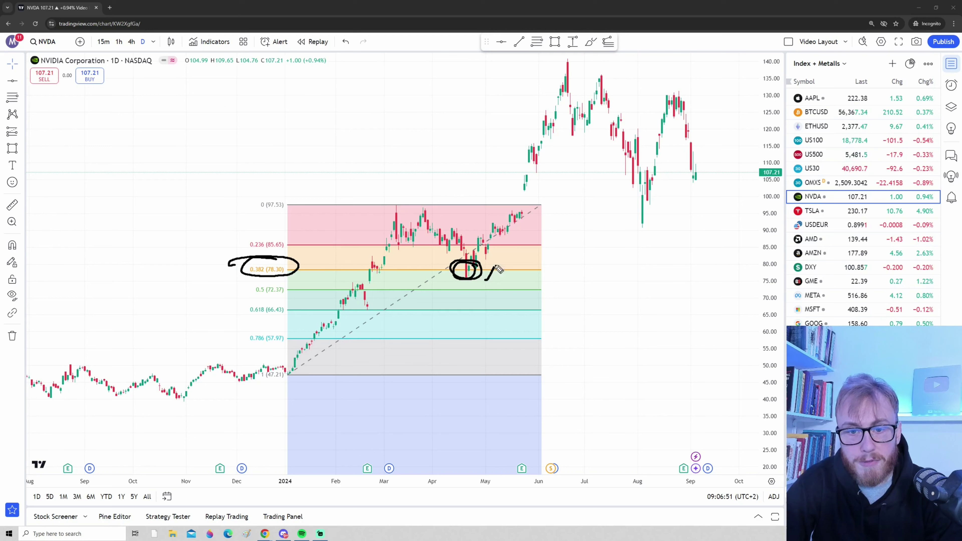
pyautogui.moveTo(538, 132); pyautogui.dragTo(608, 159)
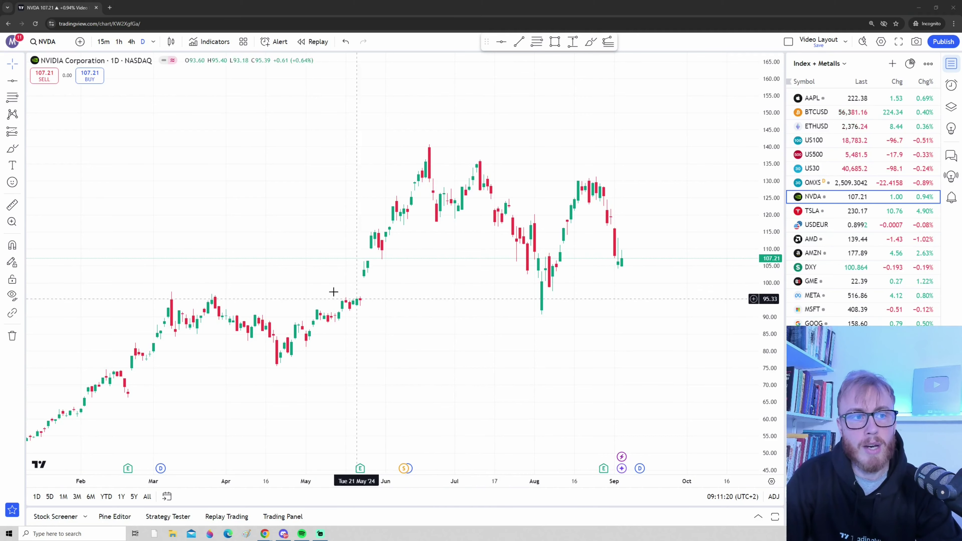
# Switch the chart symbol from NVDA to TSLA, the Tesla, Inc. stock on NASDAQ
pyautogui.click(46, 42)
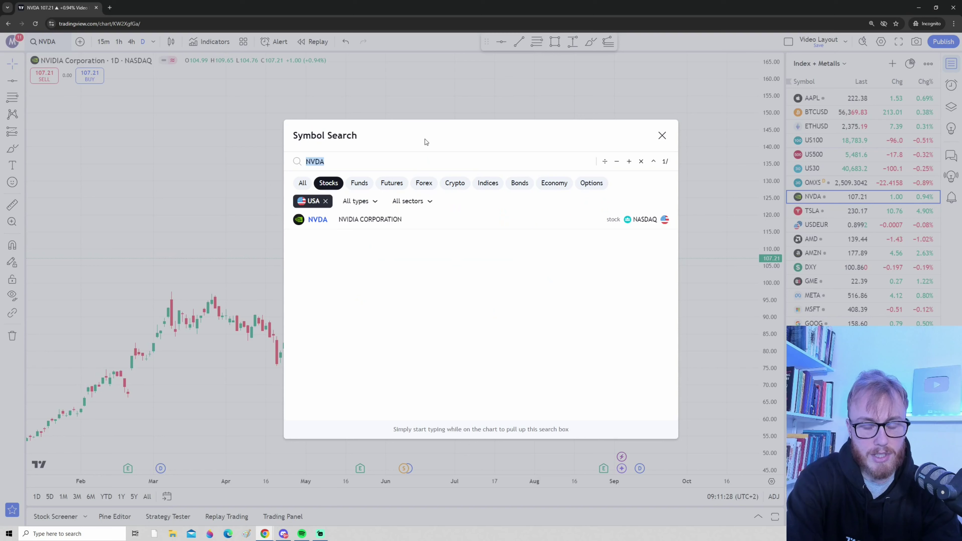
pyautogui.press('BackSpace')
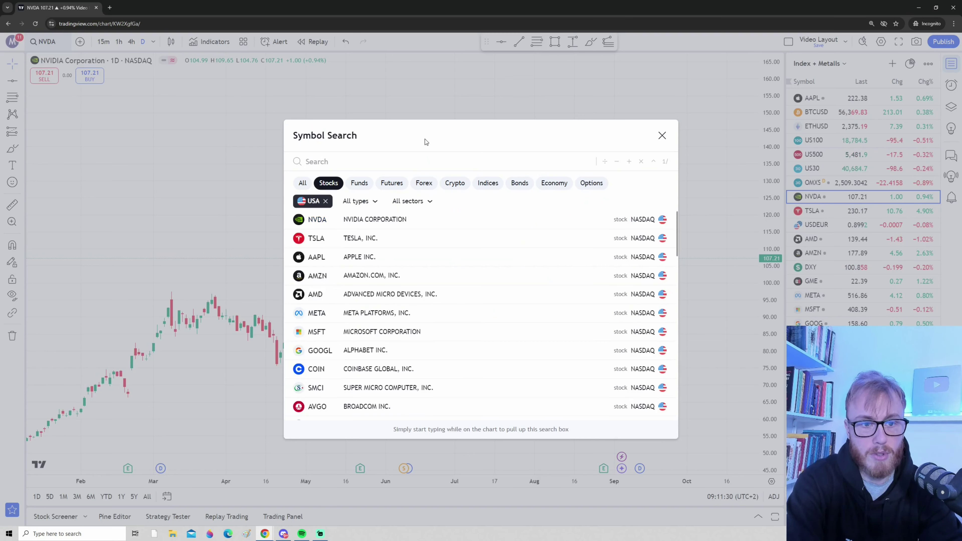
pyautogui.write('TSLA')
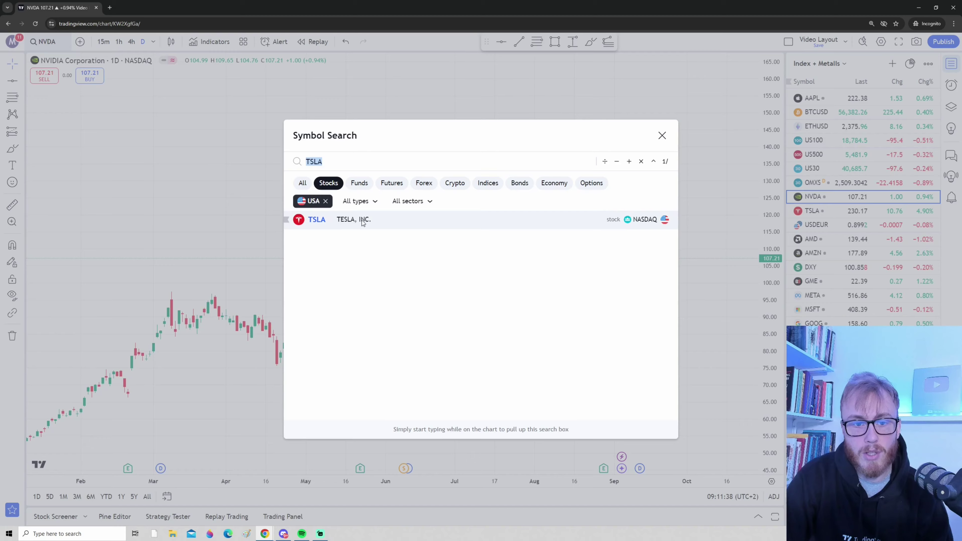
pyautogui.click(363, 220)
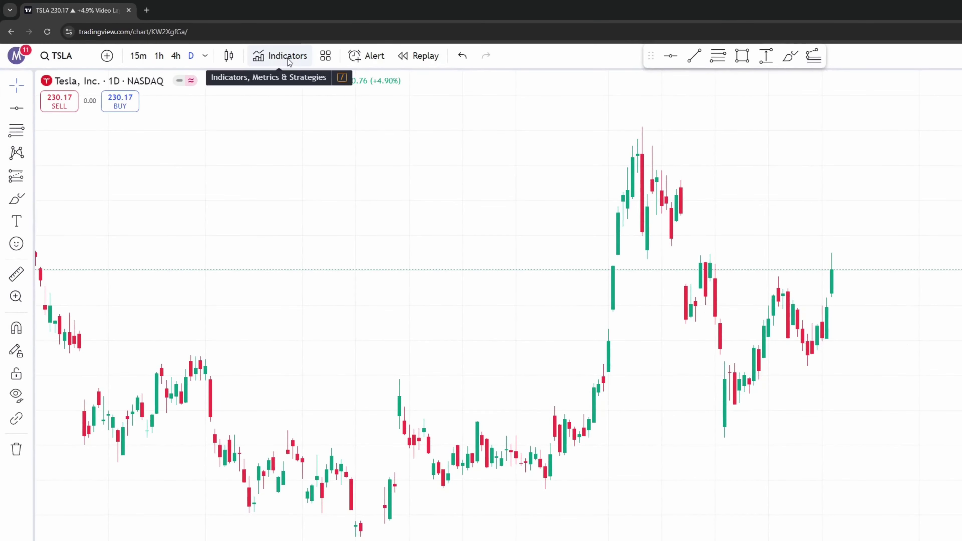
# Open the indicator library and browse the full list of technical indicators
pyautogui.click(288, 59)
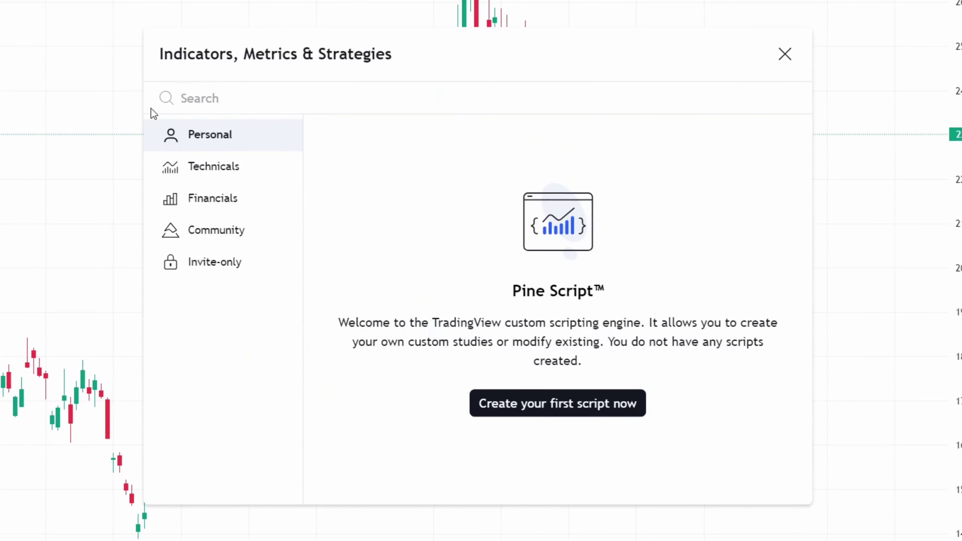
pyautogui.click(220, 172)
pyautogui.scroll(-15, 457, 260)
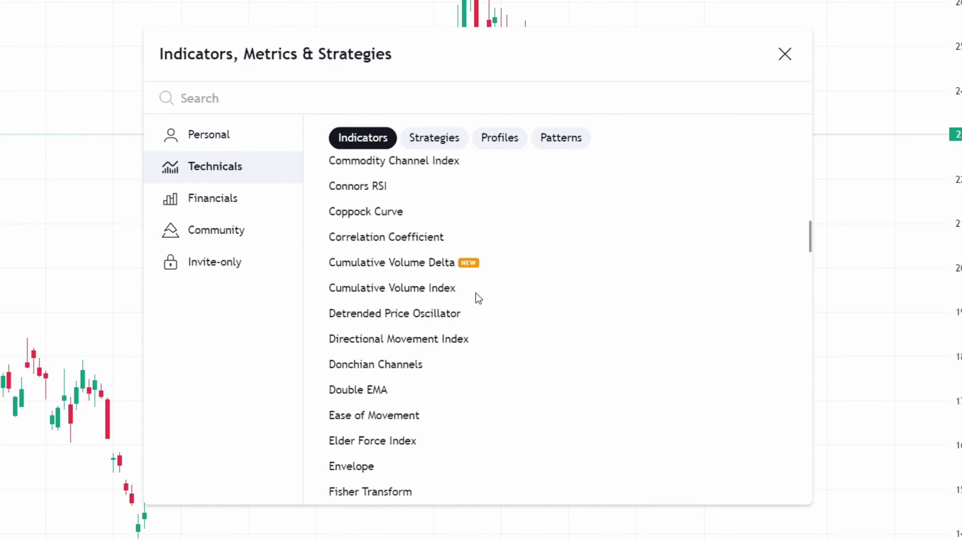
pyautogui.scroll(-20, 478, 298)
pyautogui.scroll(12, 487, 327)
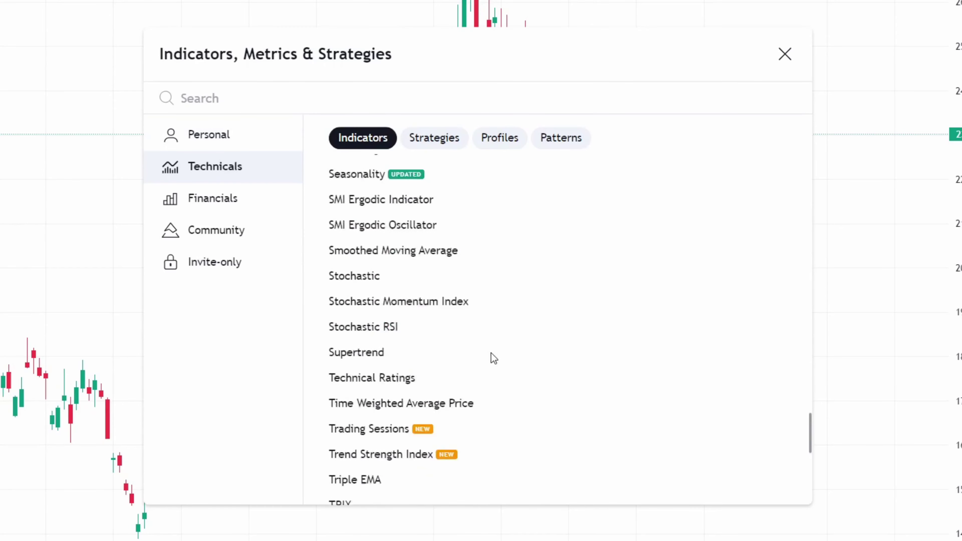
pyautogui.scroll(20, 491, 357)
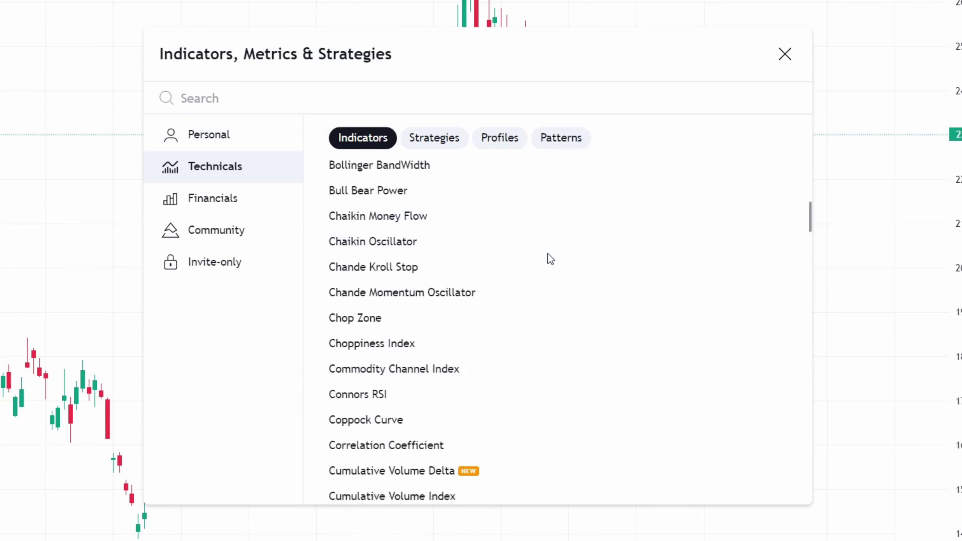
pyautogui.scroll(-20, 548, 253)
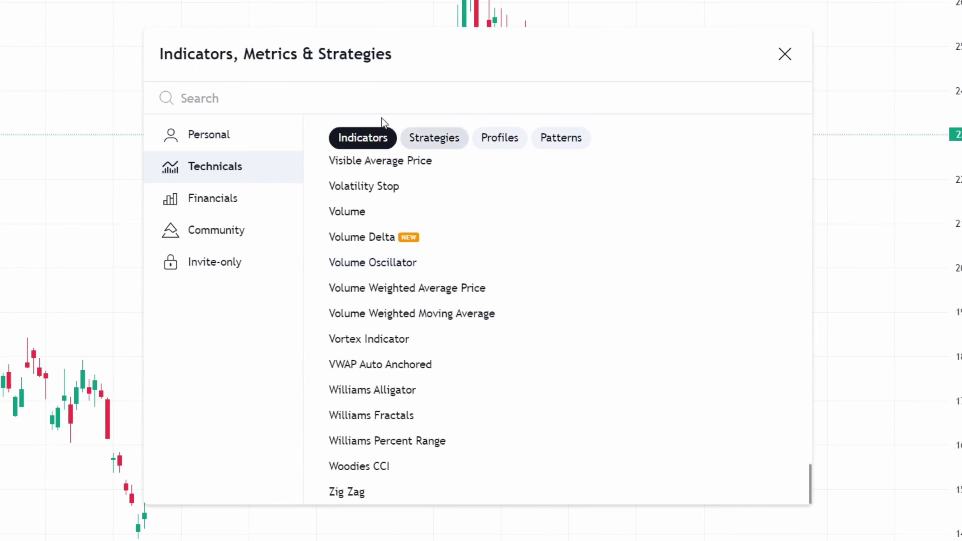
# Browse the community scripts, covering the Editors' picks list and the Top list
pyautogui.click(214, 239)
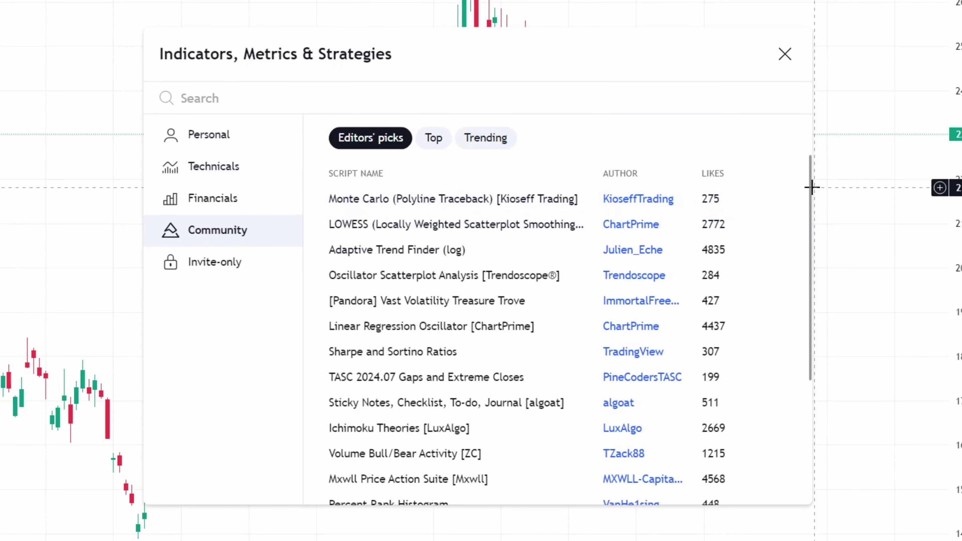
pyautogui.moveTo(809, 188); pyautogui.dragTo(794, 226)
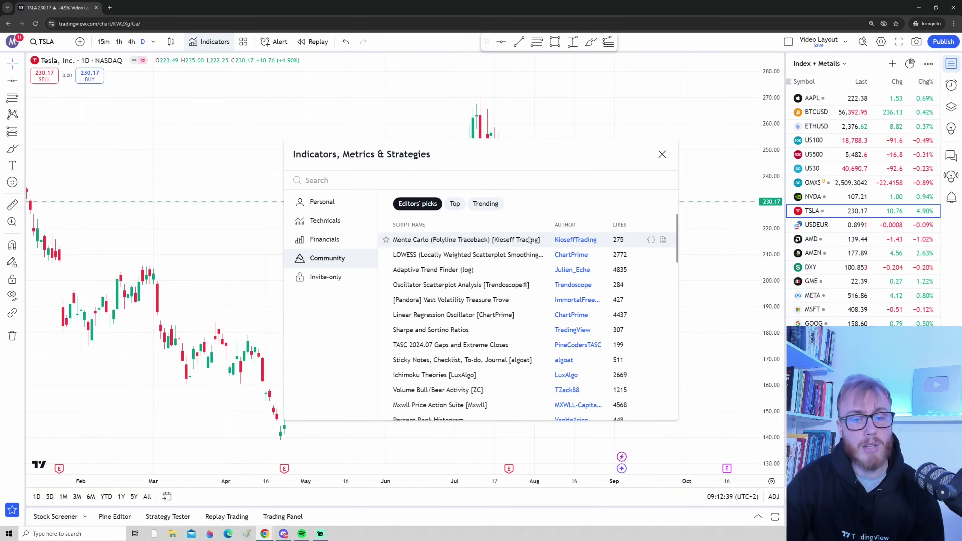
pyautogui.scroll(-10, 545, 349)
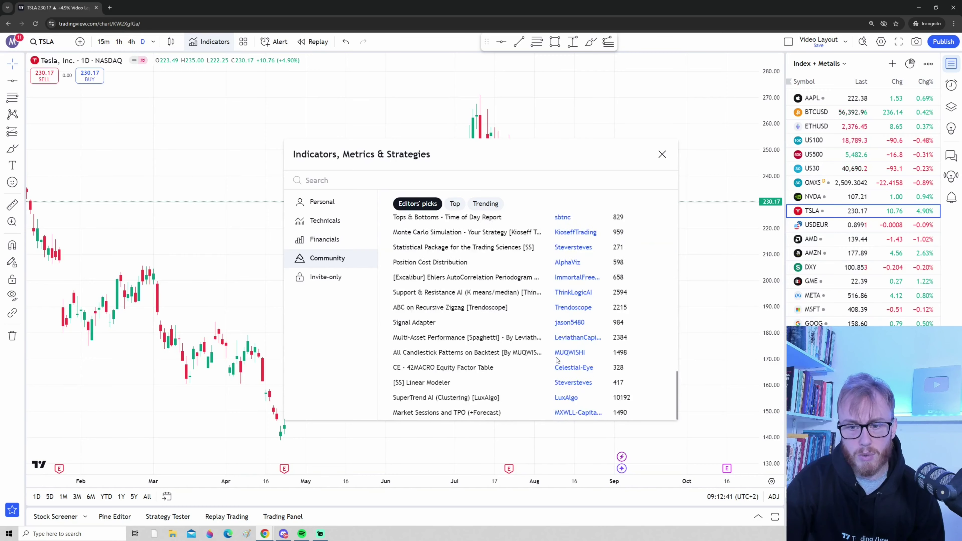
pyautogui.scroll(10, 557, 360)
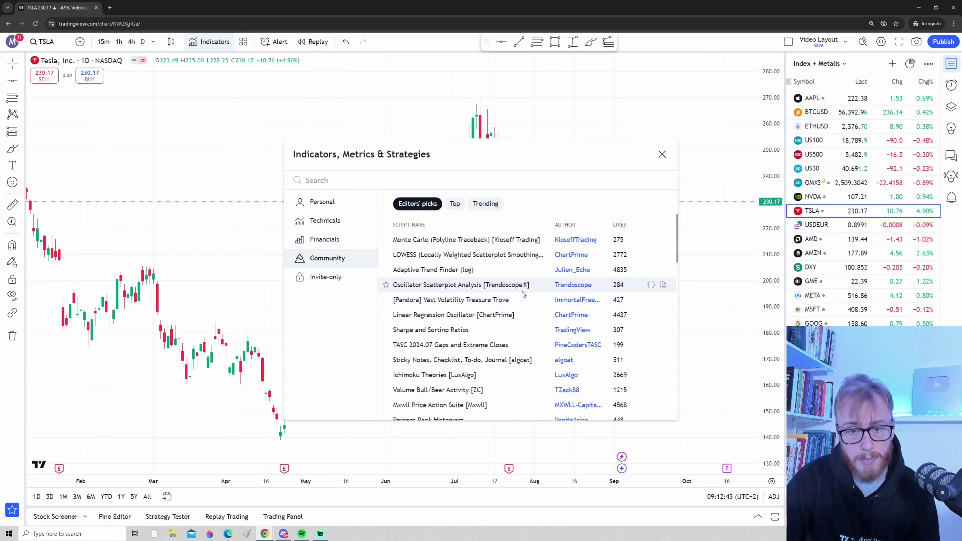
pyautogui.scroll(-10, 515, 325)
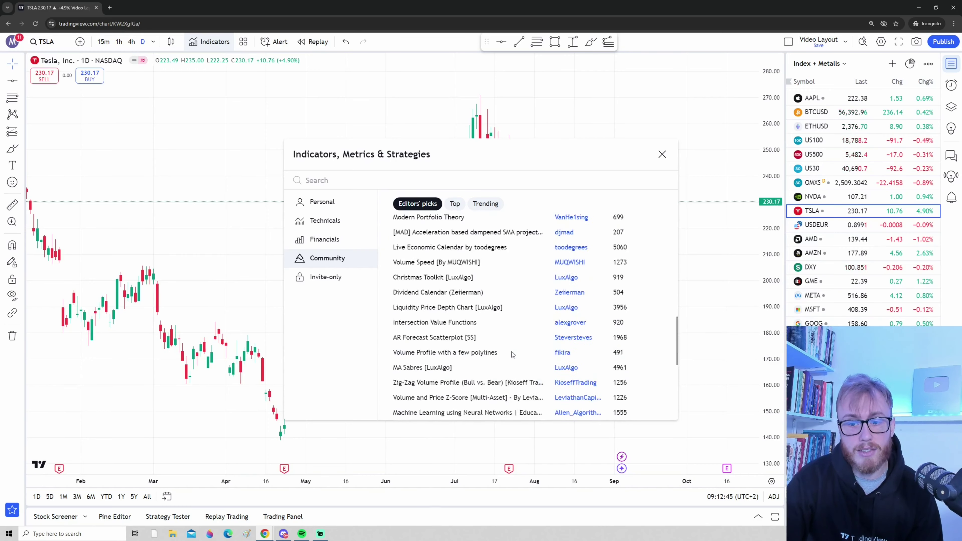
pyautogui.scroll(10, 511, 352)
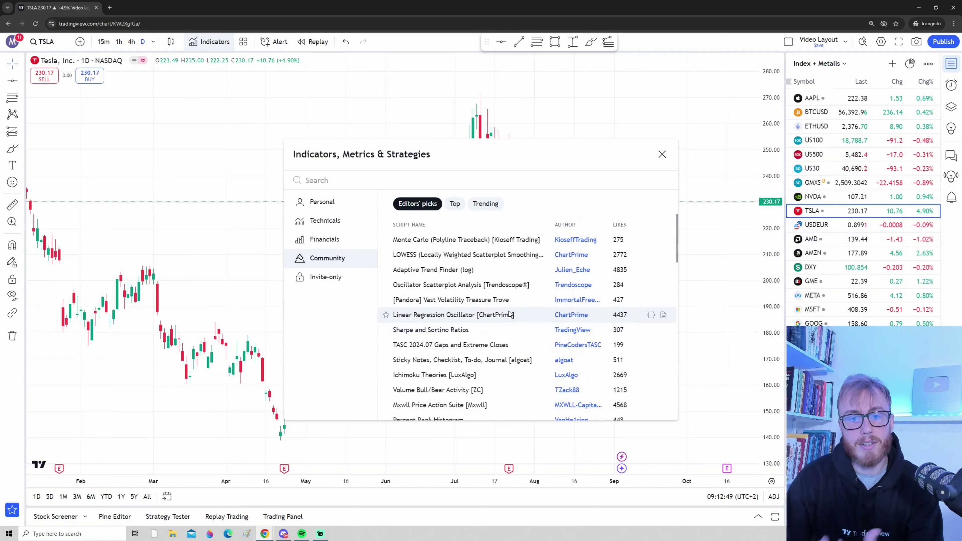
pyautogui.click(455, 204)
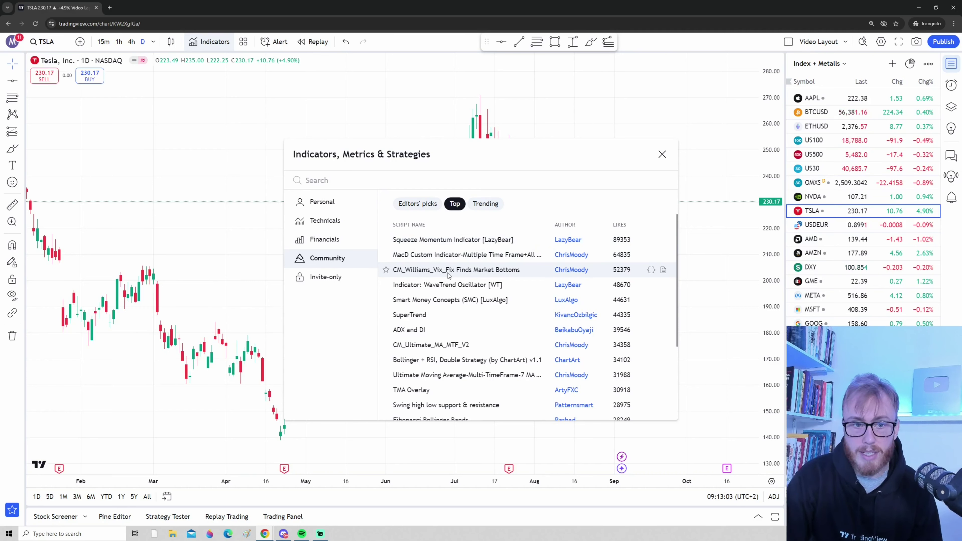
# Search the indicator library for RSI, add the Relative Strength Index to the TSLA chart, and close the library
pyautogui.click(343, 226)
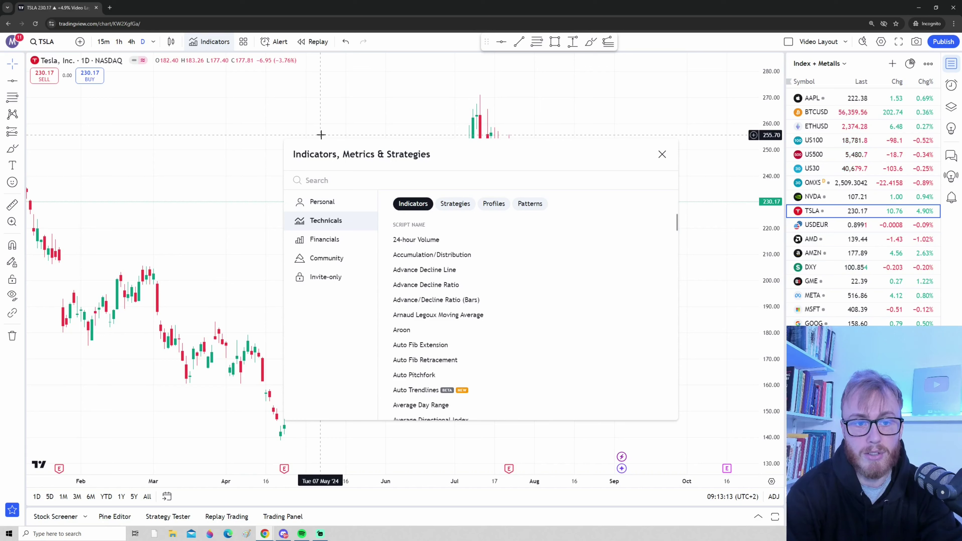
pyautogui.write('RSI')
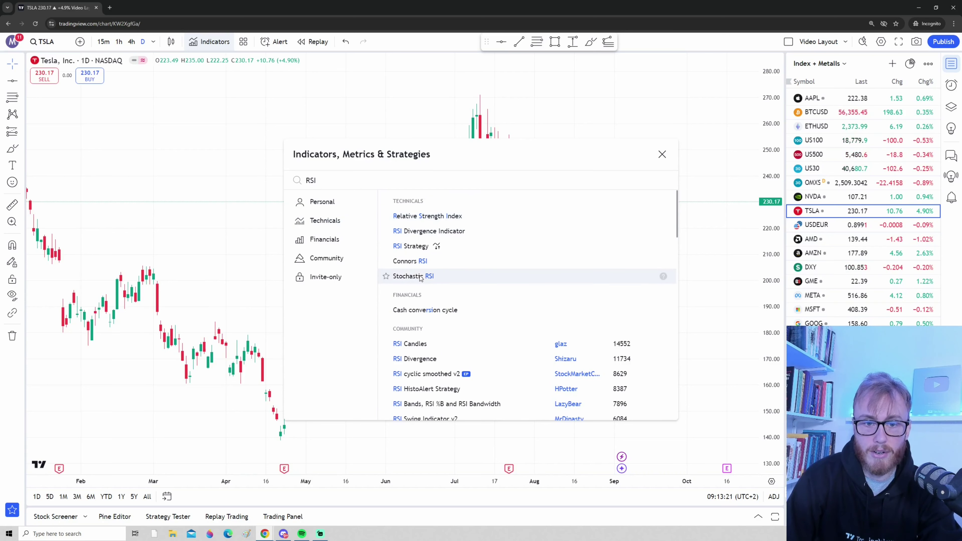
pyautogui.scroll(-3, 422, 274)
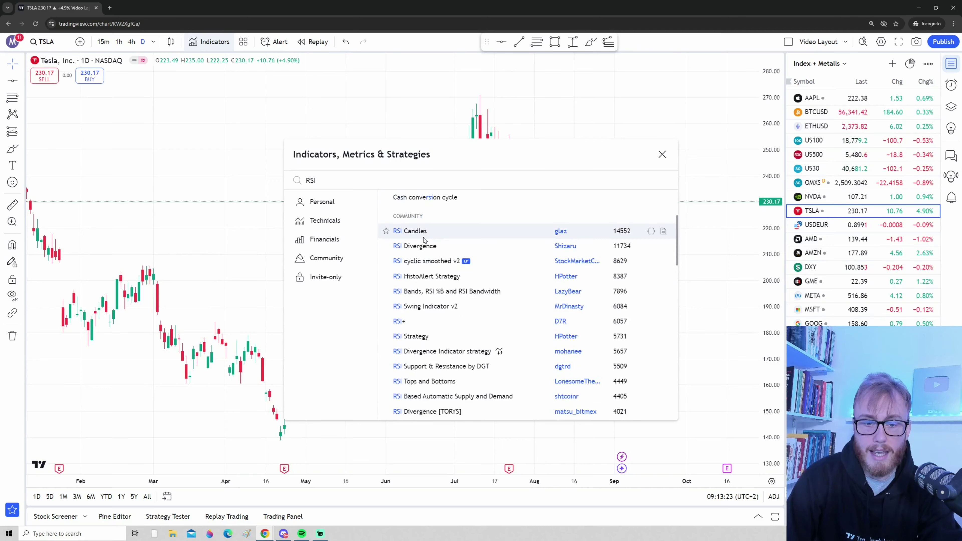
pyautogui.scroll(-5, 433, 304)
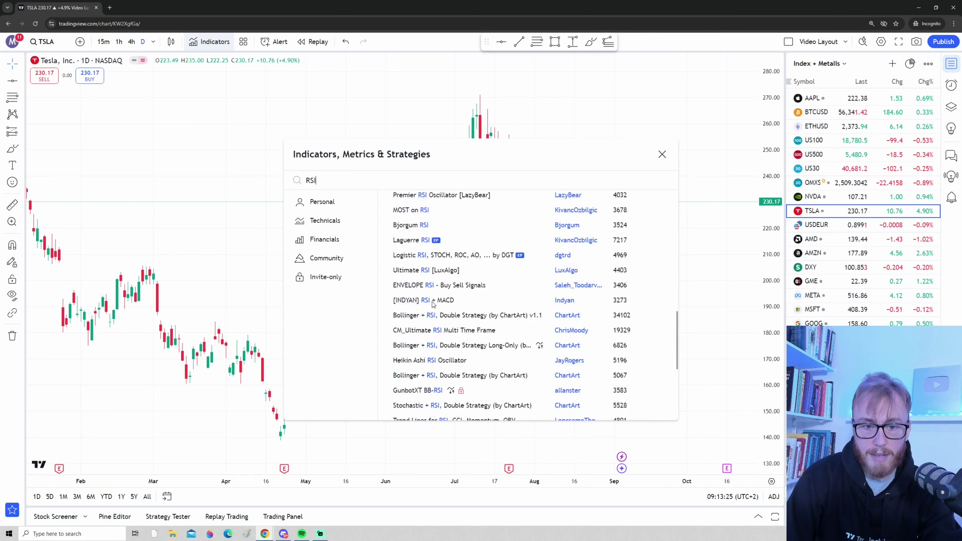
pyautogui.scroll(8, 433, 304)
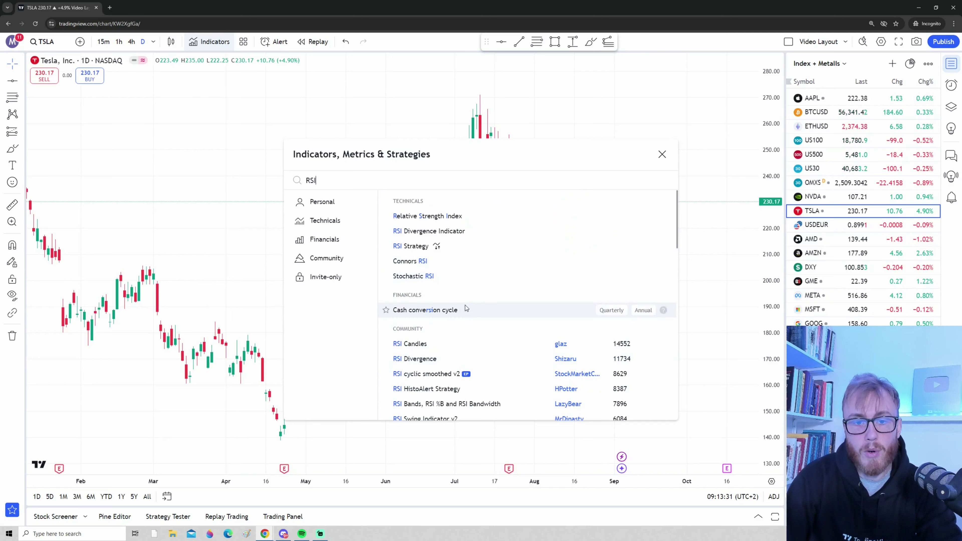
pyautogui.click(456, 217)
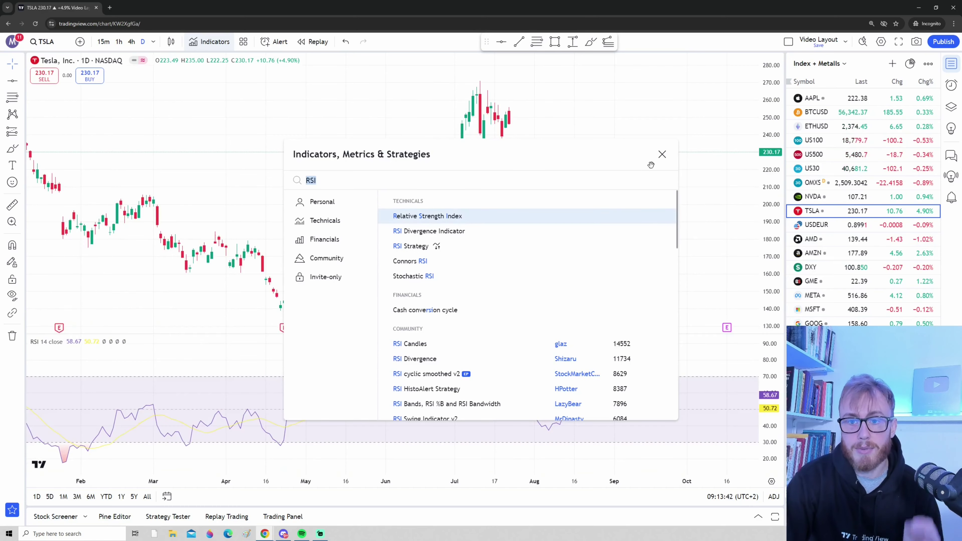
pyautogui.click(662, 154)
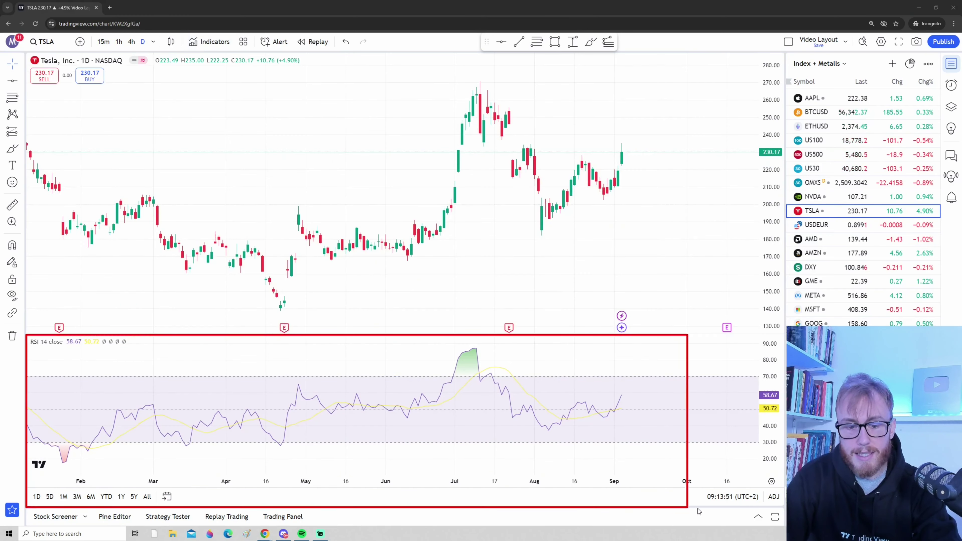
# Outline the RSI pane below the price chart with a red rectangle
pyautogui.moveTo(699, 512); pyautogui.dragTo(783, 508)
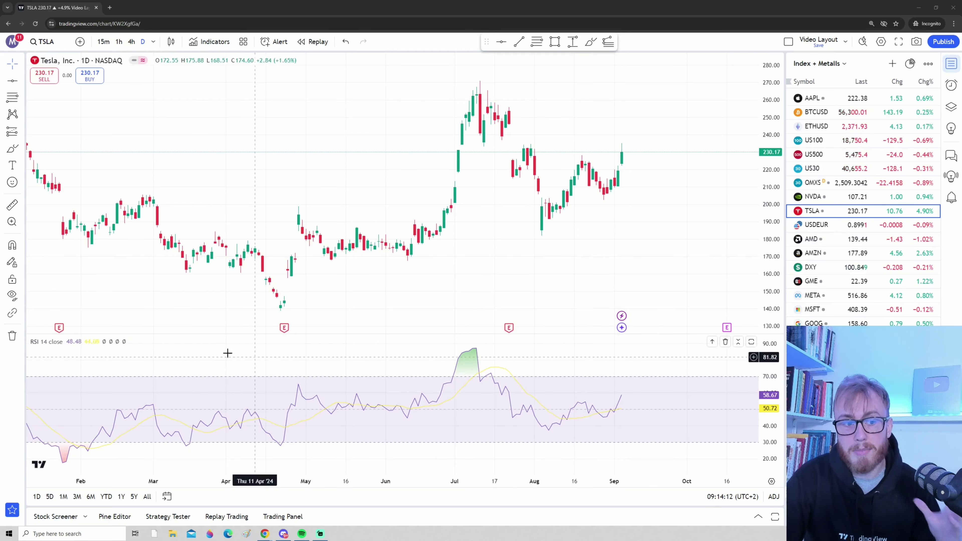
# Open the RSI indicator's style settings and make the RSI line black with the third thickness option
pyautogui.moveTo(61, 342)
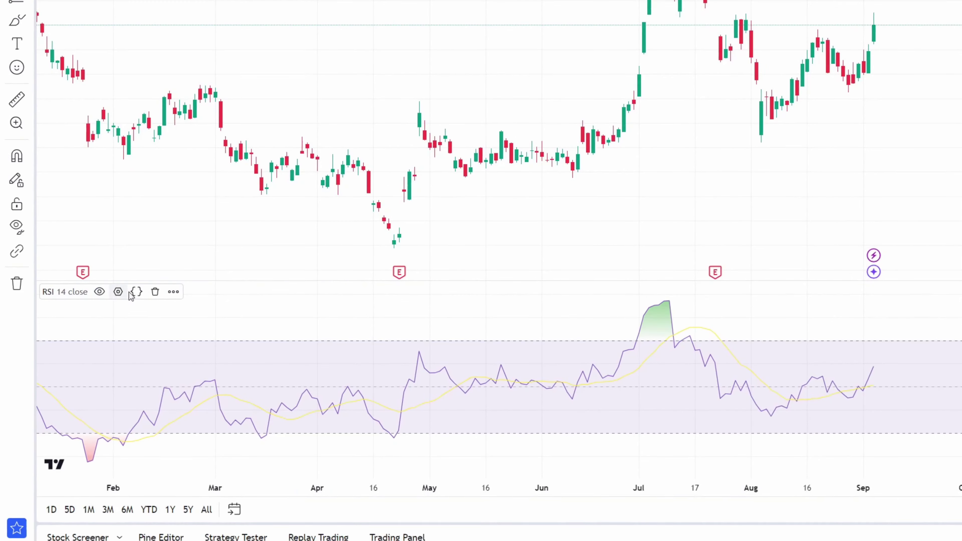
pyautogui.click(122, 297)
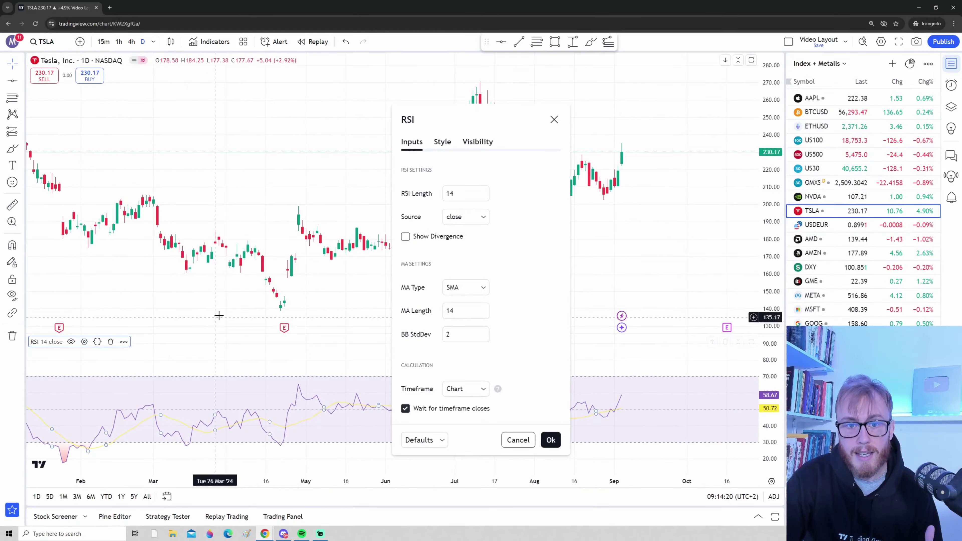
pyautogui.click(443, 142)
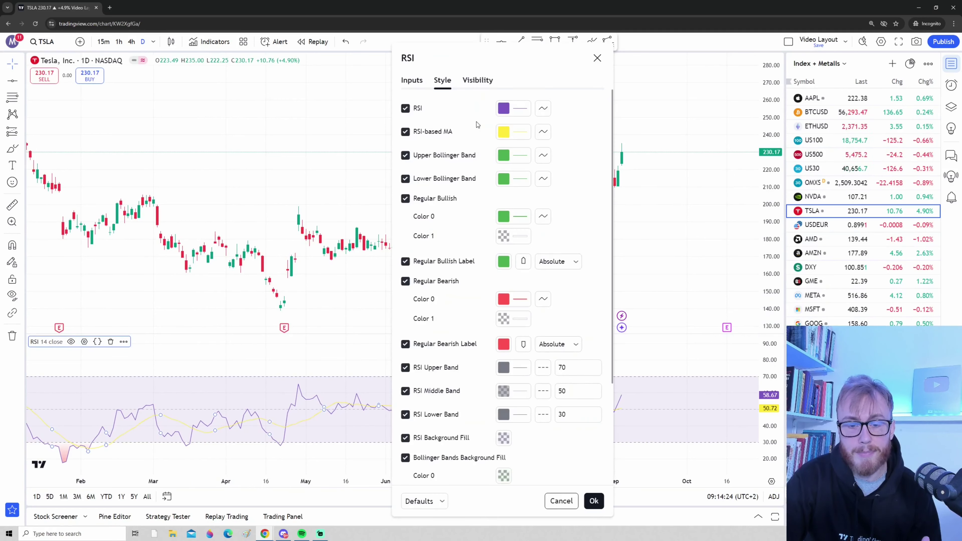
pyautogui.scroll(-4, 483, 405)
pyautogui.scroll(4, 511, 334)
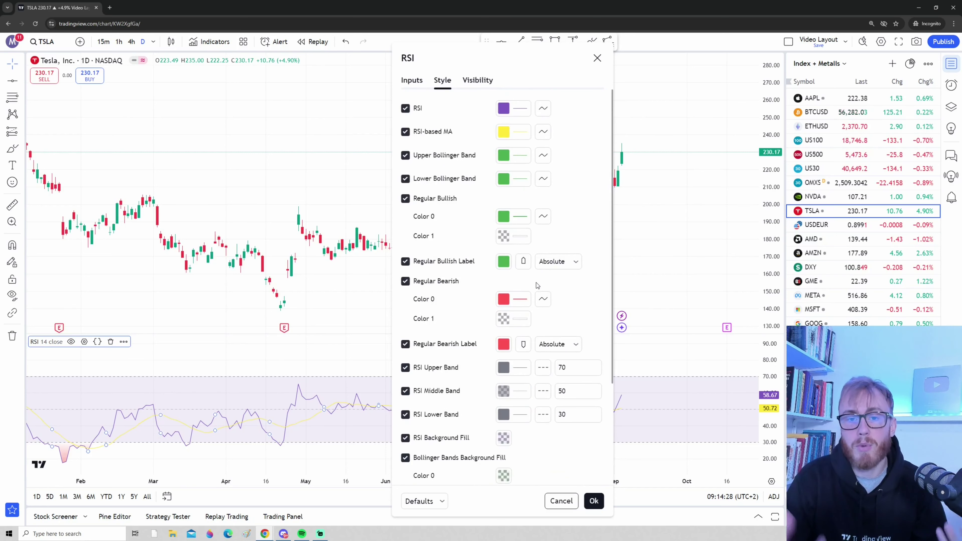
pyautogui.click(510, 112)
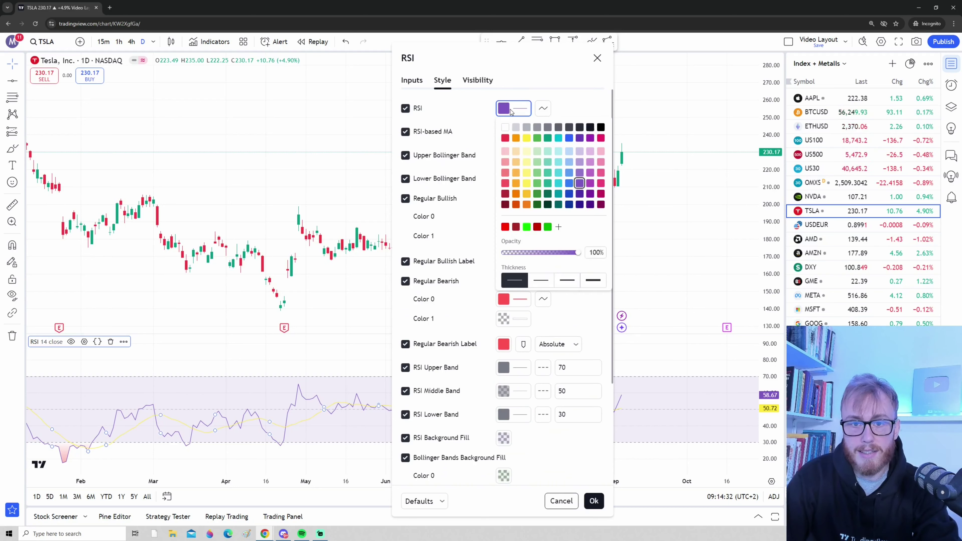
pyautogui.click(602, 128)
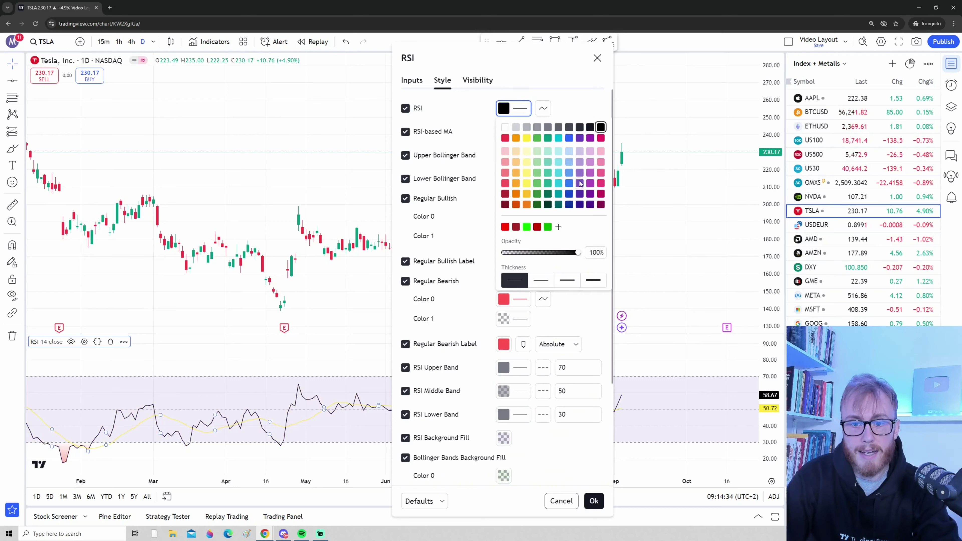
pyautogui.click(572, 284)
pyautogui.click(475, 227)
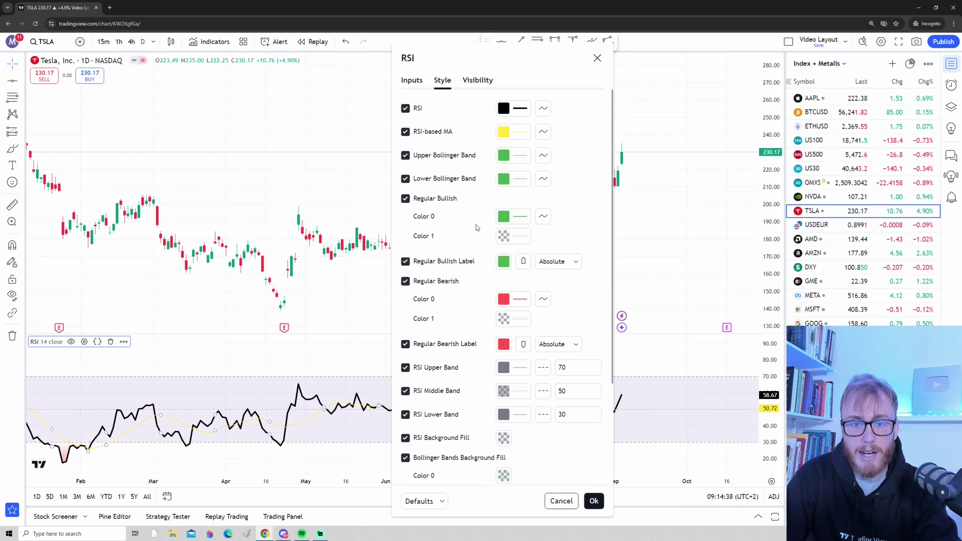
# Hide the RSI-based MA and the RSI Background Fill, and apply the indicator settings
pyautogui.click(406, 132)
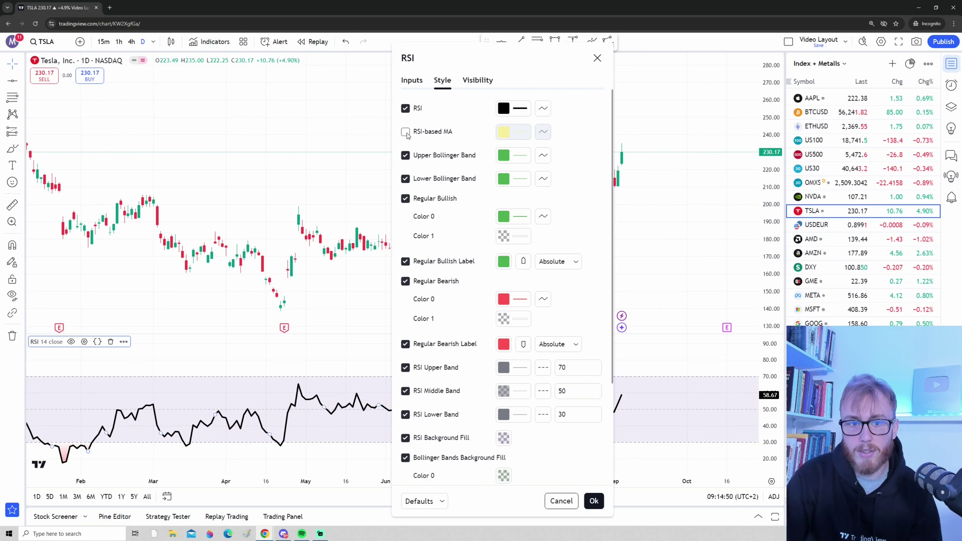
pyautogui.scroll(-3, 445, 175)
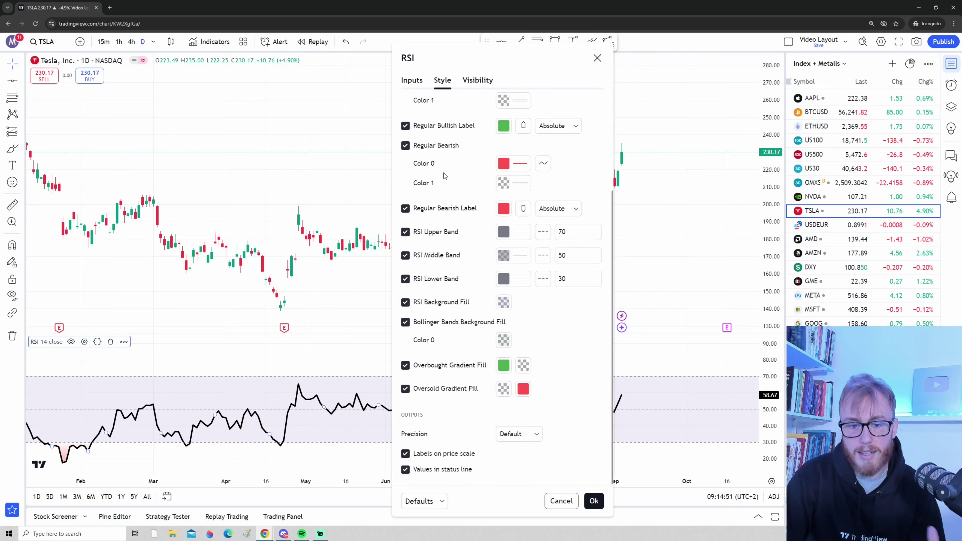
pyautogui.click(406, 303)
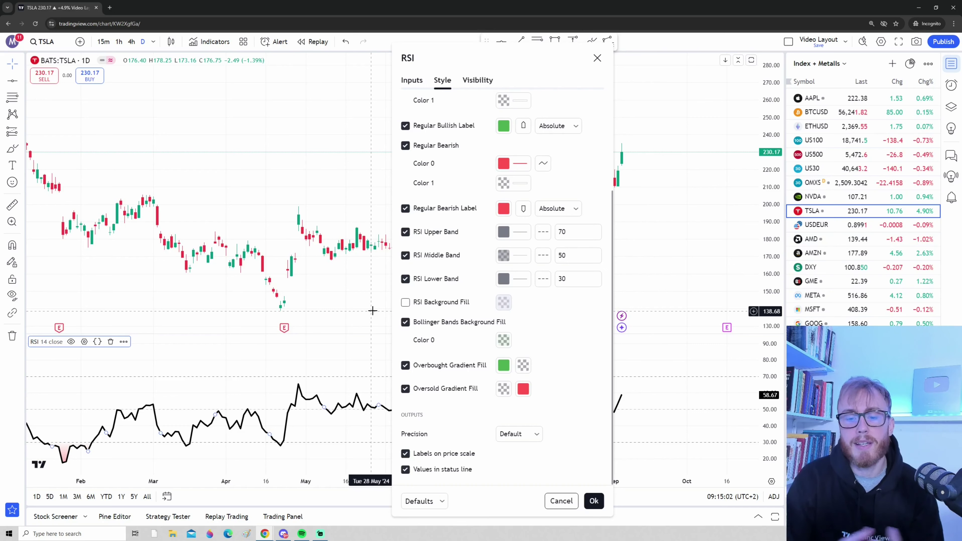
pyautogui.scroll(3, 508, 303)
pyautogui.scroll(-3, 508, 308)
pyautogui.scroll(1, 507, 307)
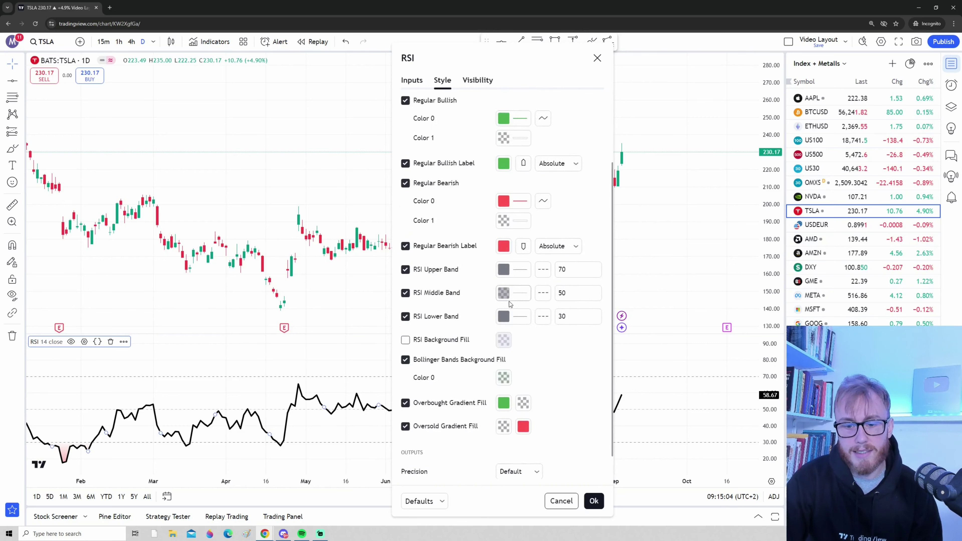
pyautogui.scroll(-1, 508, 308)
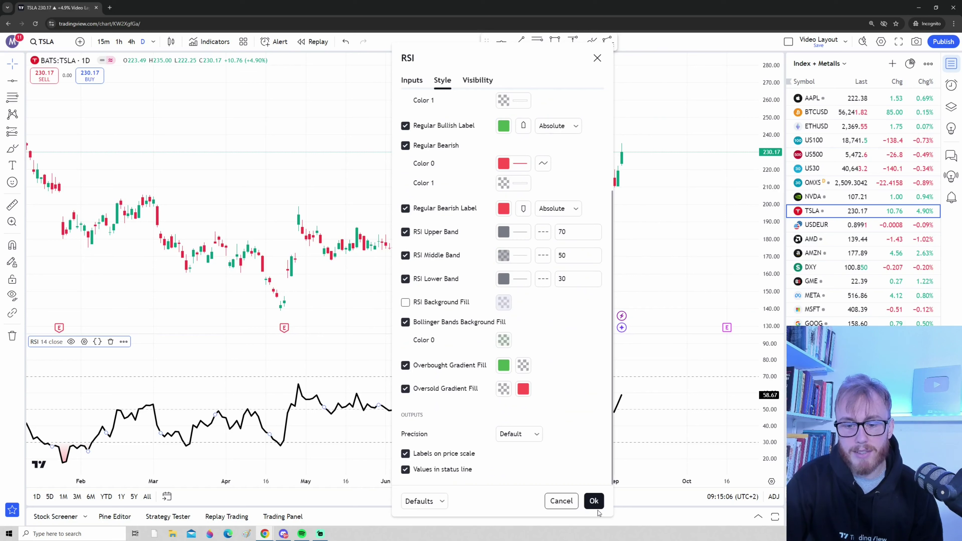
pyautogui.click(594, 501)
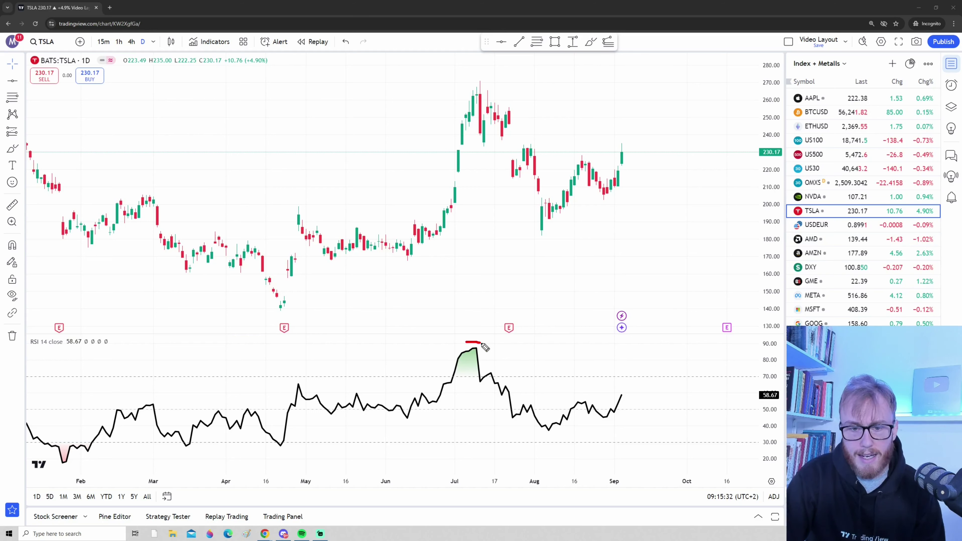
# Trace the RSI's course from its July peak in red, circle the June to September section, and clear the marks
pyautogui.moveTo(482, 343)
pyautogui.mouseDown()
pyautogui.moveTo(537, 400)
pyautogui.moveTo(621, 388)
pyautogui.moveTo(647, 397)
pyautogui.mouseUp()
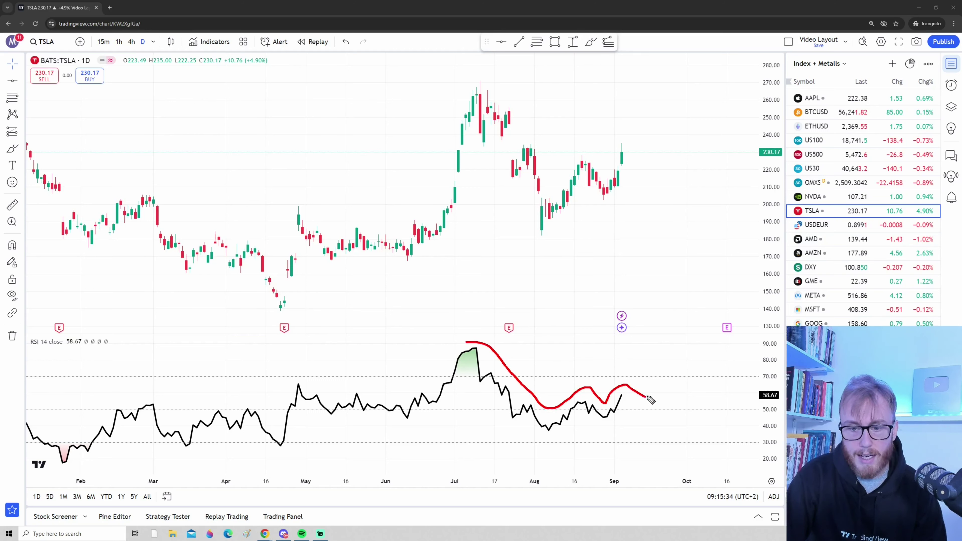
pyautogui.moveTo(514, 338)
pyautogui.mouseDown()
pyautogui.moveTo(440, 338)
pyautogui.moveTo(354, 396)
pyautogui.moveTo(644, 441)
pyautogui.moveTo(501, 341)
pyautogui.moveTo(484, 343)
pyautogui.mouseUp()
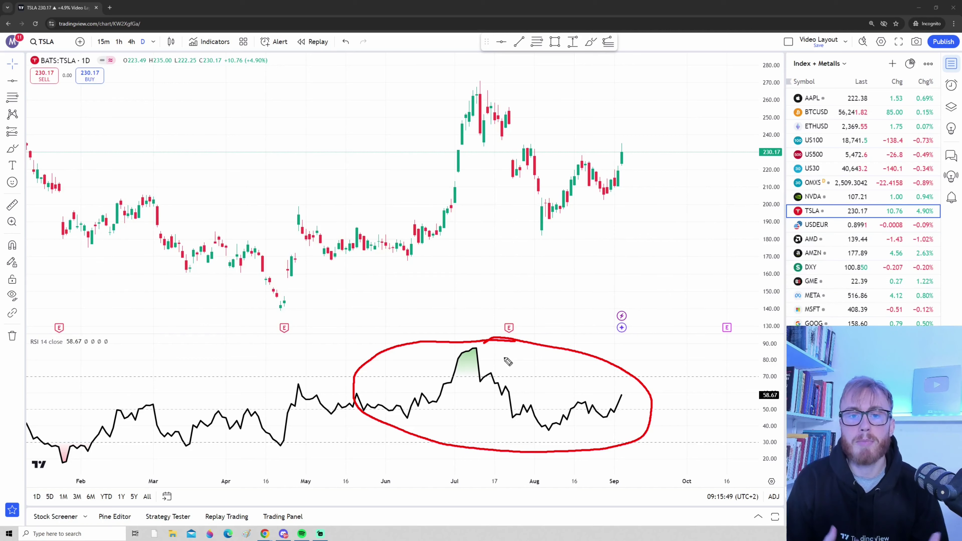
pyautogui.hotkey('ctrl', 'z')
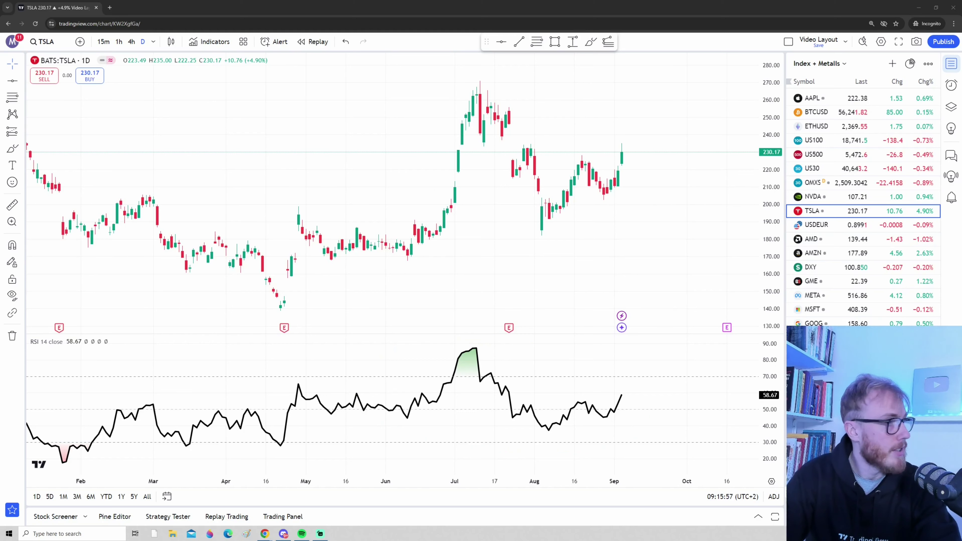
# Outline the steep rally into July on the price chart and the matching RSI peak with red rectangles
pyautogui.moveTo(480, 82); pyautogui.dragTo(433, 253)
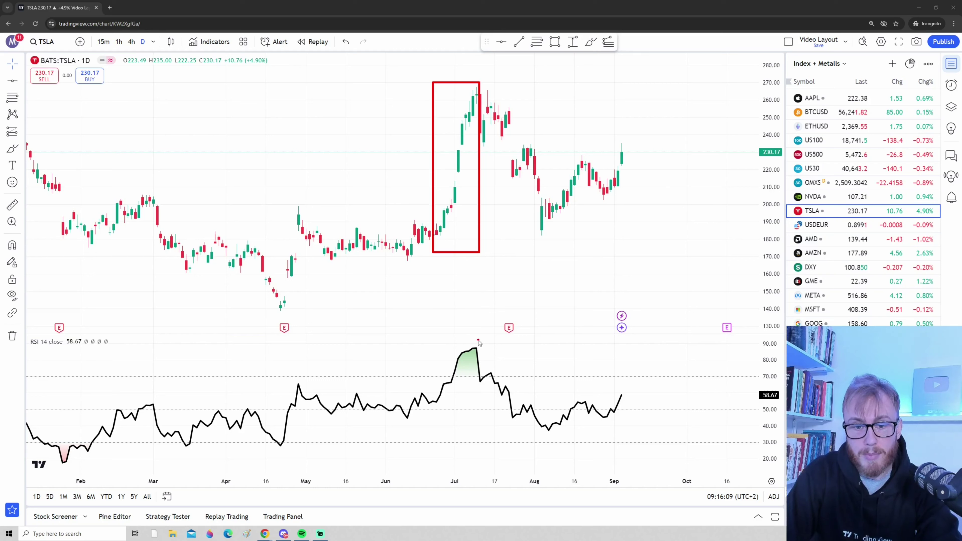
pyautogui.moveTo(478, 340); pyautogui.dragTo(442, 398)
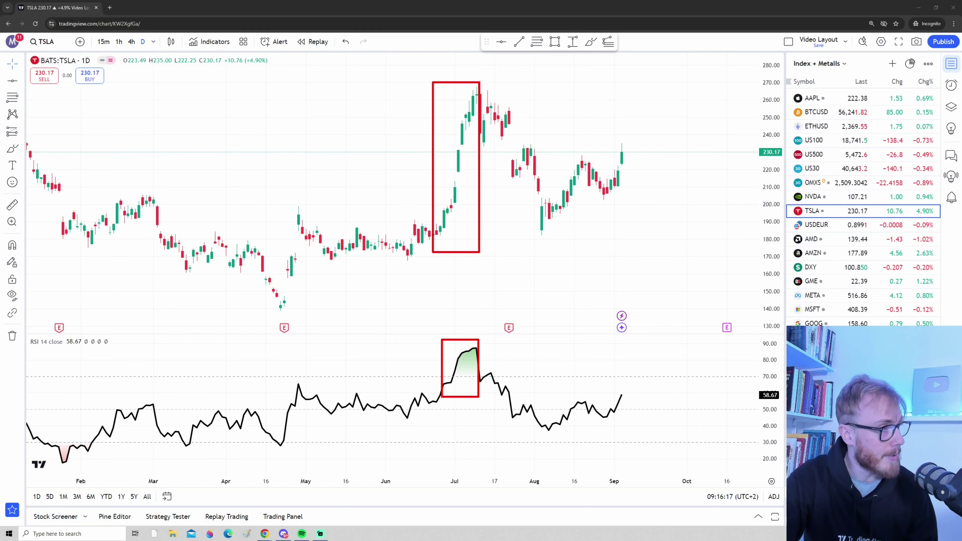
# Outline the late-January 2024 price drop in red, mark its gap edges with black lines, and label it "Gap" with an arrow
pyautogui.moveTo(178, 257); pyautogui.dragTo(429, 280)
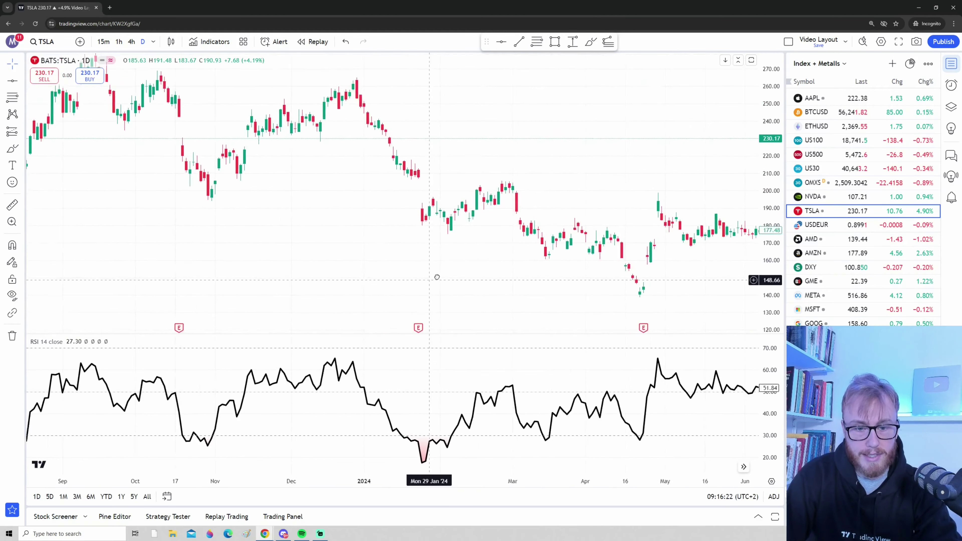
pyautogui.scroll(5, 437, 277)
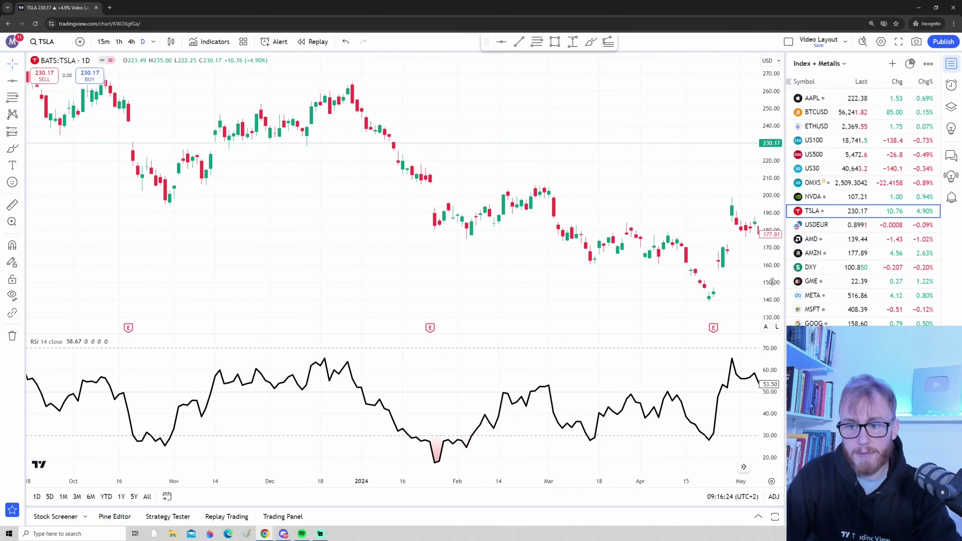
pyautogui.moveTo(772, 282); pyautogui.dragTo(771, 265)
pyautogui.scroll(2, 417, 299)
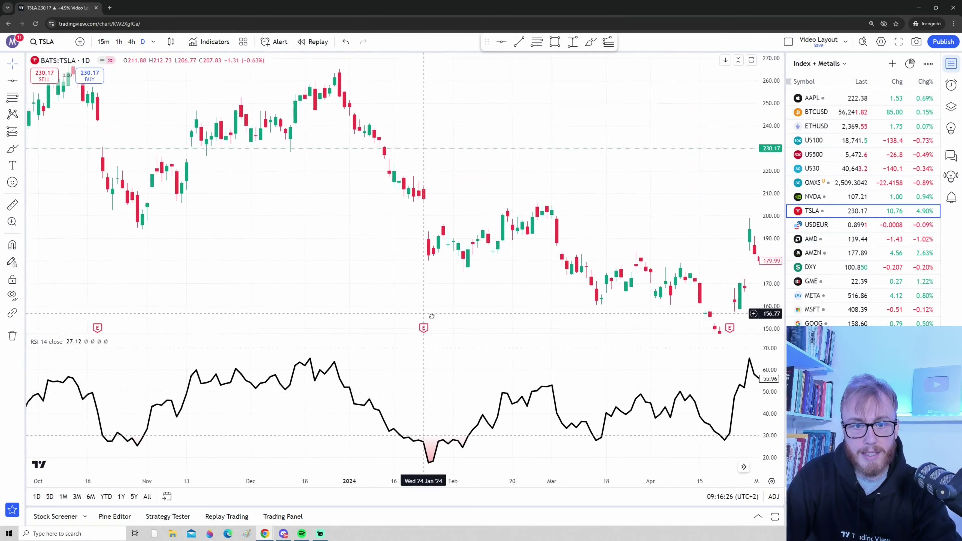
pyautogui.moveTo(431, 316); pyautogui.dragTo(410, 138)
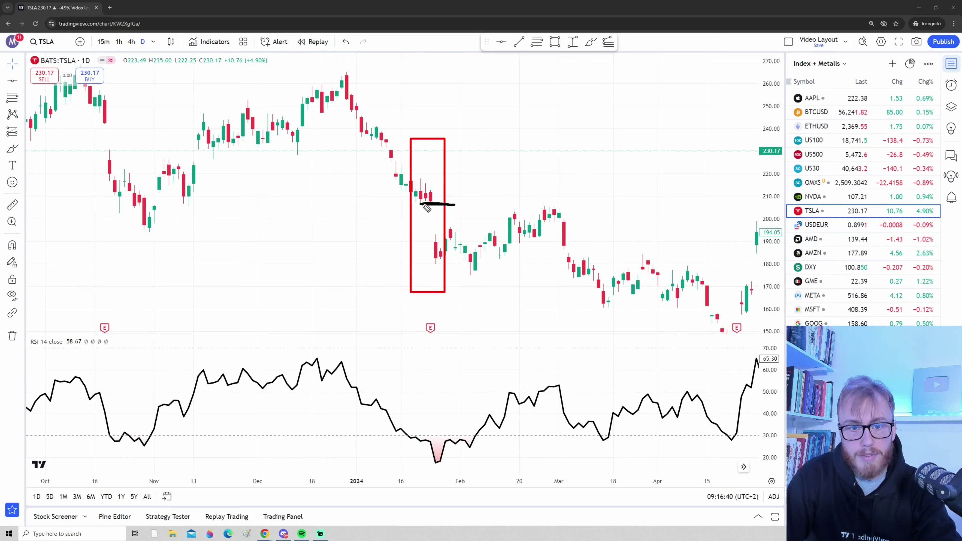
pyautogui.moveTo(419, 234)
pyautogui.mouseDown()
pyautogui.moveTo(449, 233)
pyautogui.moveTo(507, 176)
pyautogui.moveTo(511, 188)
pyautogui.moveTo(541, 173)
pyautogui.moveTo(564, 181)
pyautogui.mouseUp()
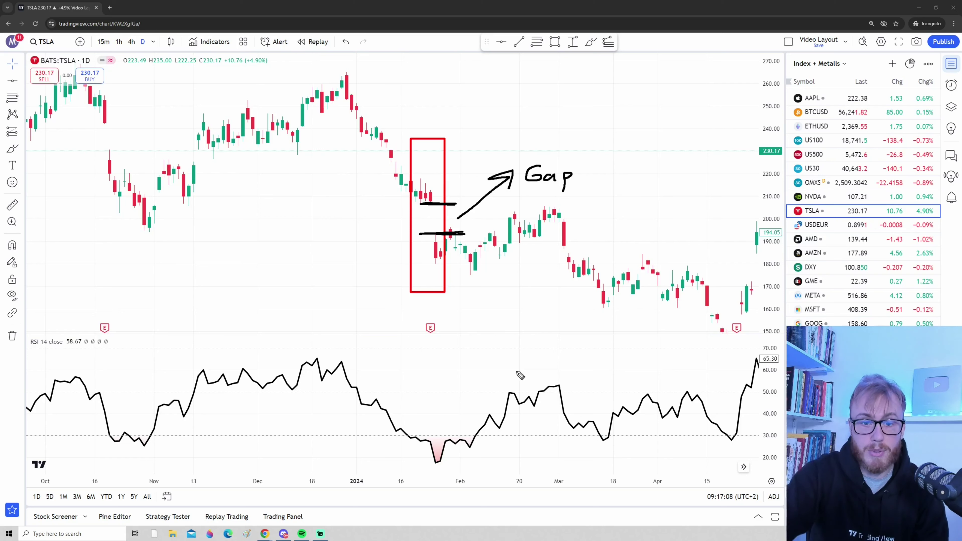
# Draw black arrows to the candles before and after the January gap, and mark the matching RSI dip below 30
pyautogui.moveTo(492, 181); pyautogui.dragTo(439, 203)
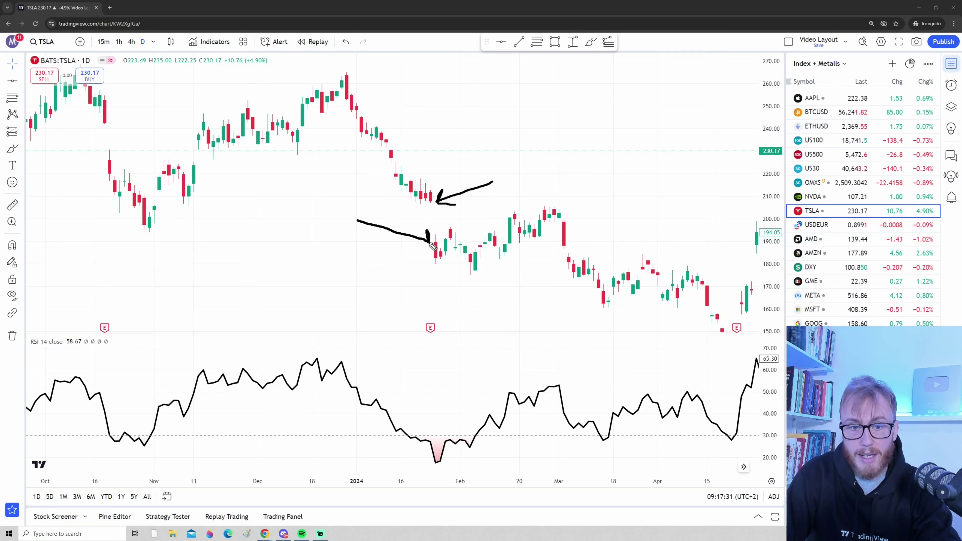
pyautogui.moveTo(431, 243); pyautogui.dragTo(406, 246)
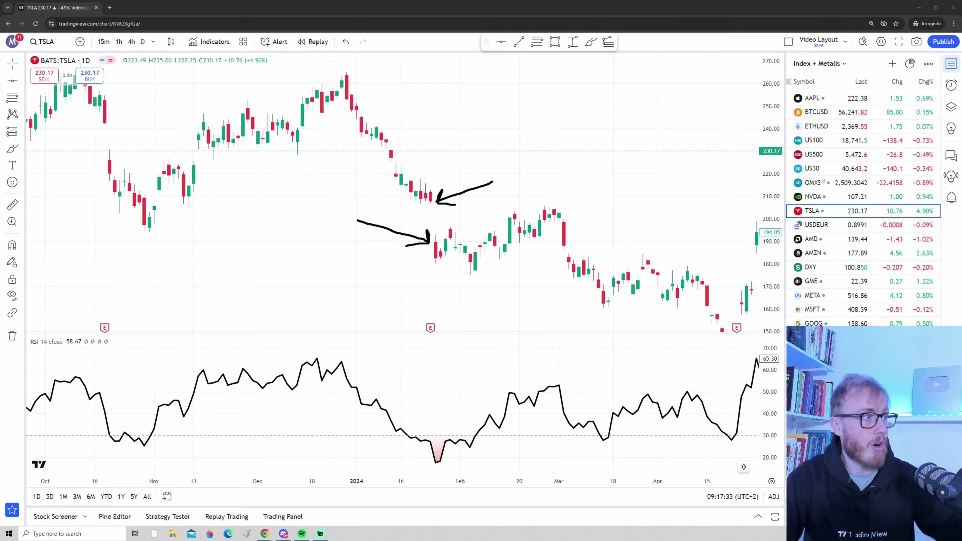
pyautogui.moveTo(449, 400); pyautogui.dragTo(418, 467)
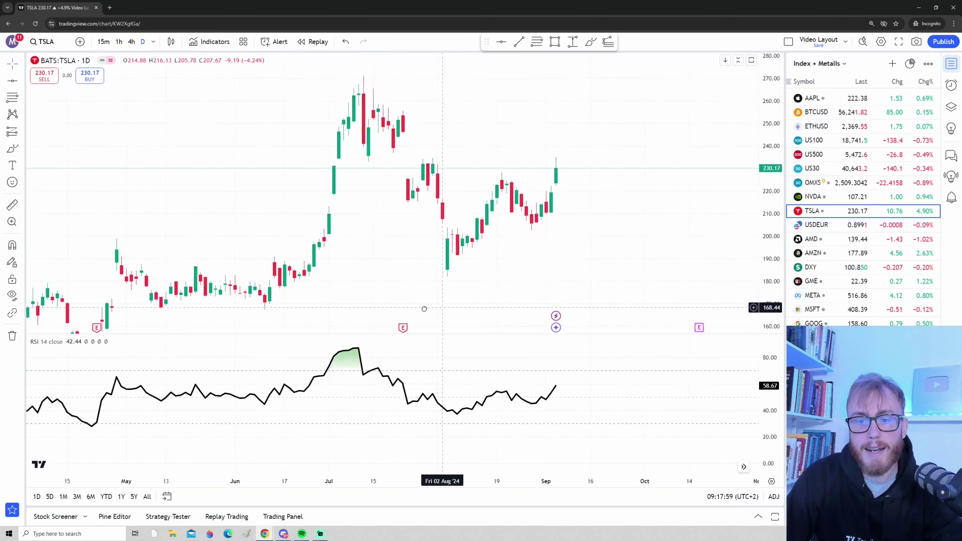
# Return to the latest TSLA candles and draw a red line along the RSI's 70 level from June to September
pyautogui.moveTo(429, 307)
pyautogui.mouseDown()
pyautogui.moveTo(550, 255)
pyautogui.moveTo(530, 285)
pyautogui.mouseUp()
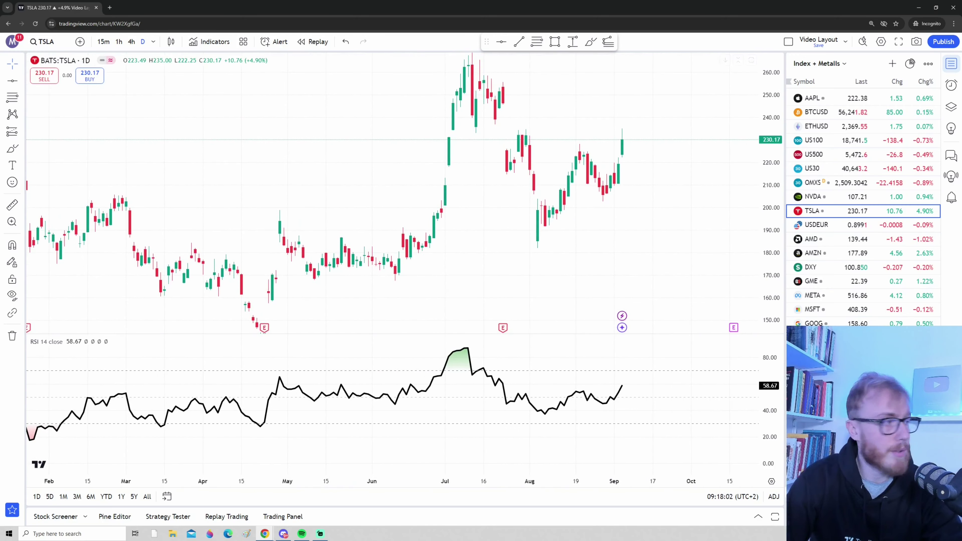
pyautogui.moveTo(378, 370); pyautogui.dragTo(430, 368)
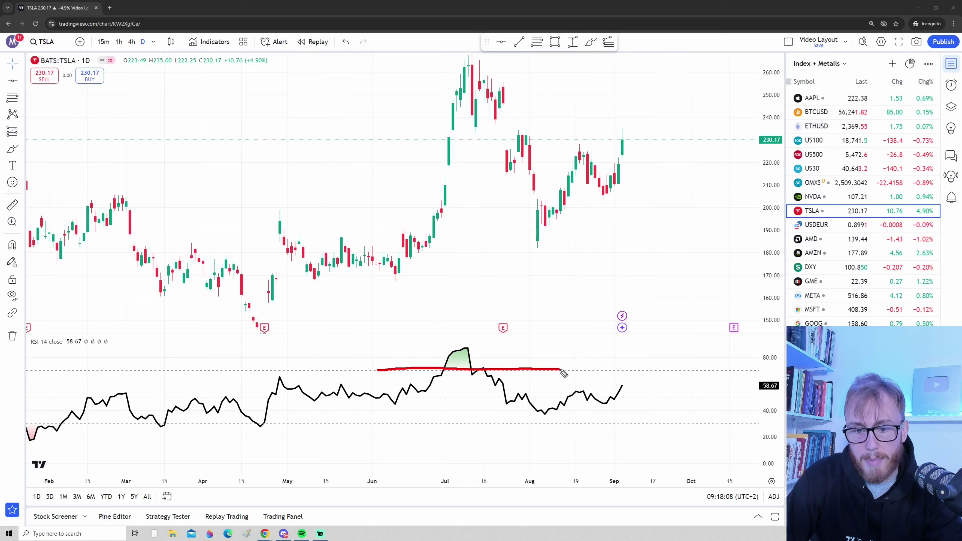
pyautogui.moveTo(561, 370); pyautogui.dragTo(641, 370)
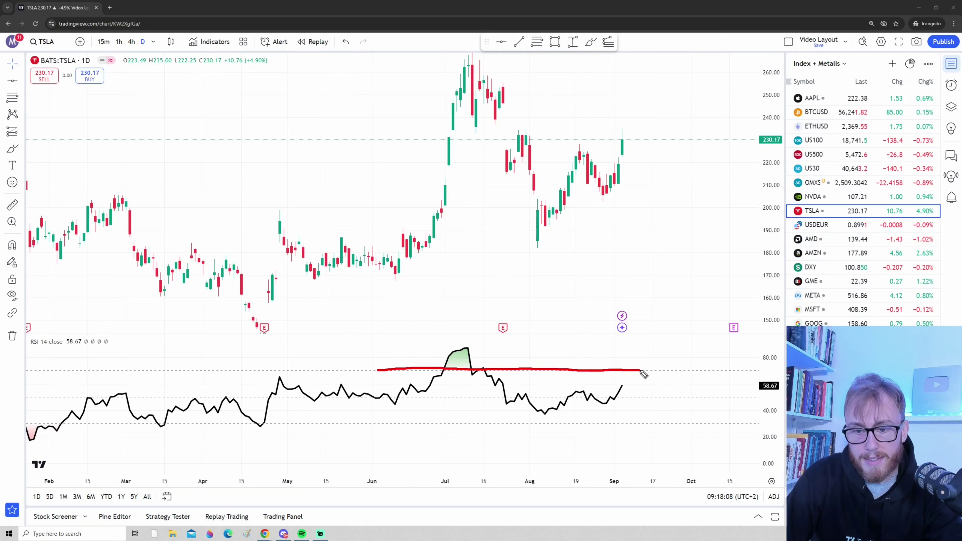
pyautogui.moveTo(737, 374); pyautogui.dragTo(750, 372)
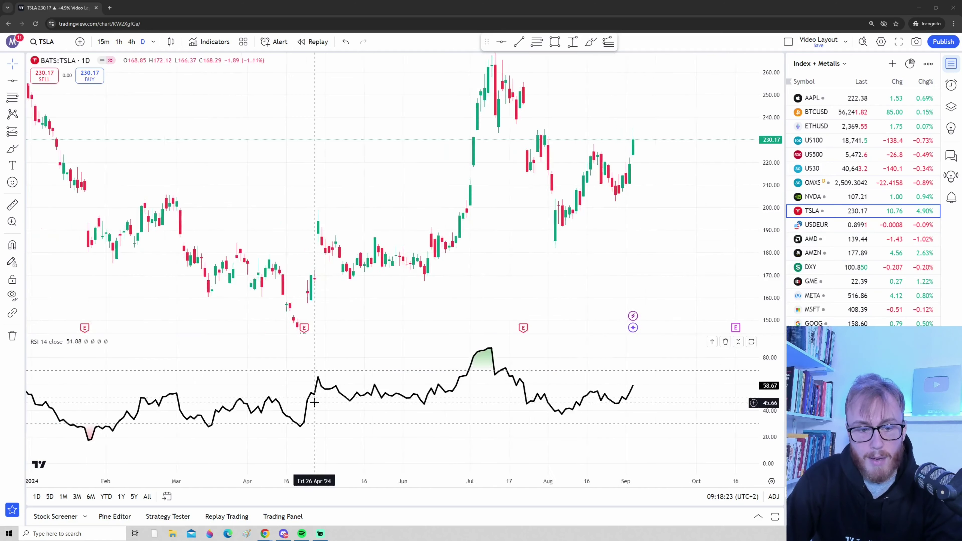
# Draw a red line along the RSI's 30 level and write "30" beneath it
pyautogui.scroll(-3, 309, 399)
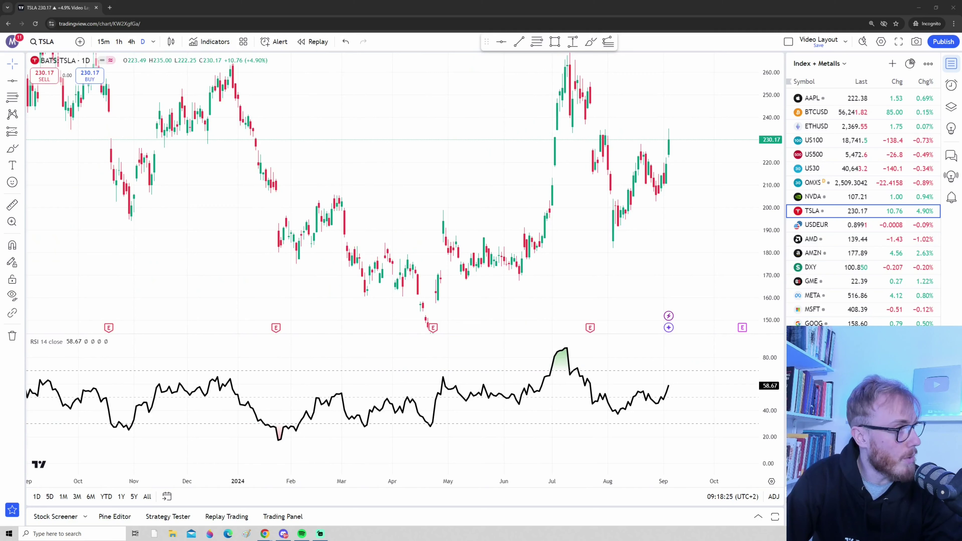
pyautogui.moveTo(222, 421); pyautogui.dragTo(640, 422)
pyautogui.moveTo(580, 433); pyautogui.dragTo(581, 434)
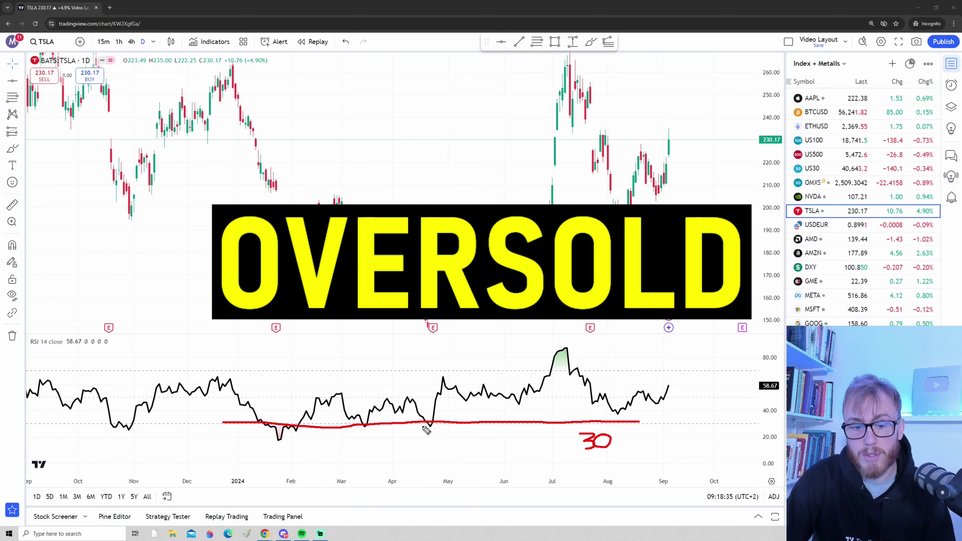
# Circle the RSI's dips at the 30 line between January and April 2024 and its July peak above 70
pyautogui.moveTo(421, 434)
pyautogui.mouseDown()
pyautogui.moveTo(434, 409)
pyautogui.moveTo(379, 416)
pyautogui.mouseUp()
pyautogui.moveTo(273, 433); pyautogui.dragTo(287, 420)
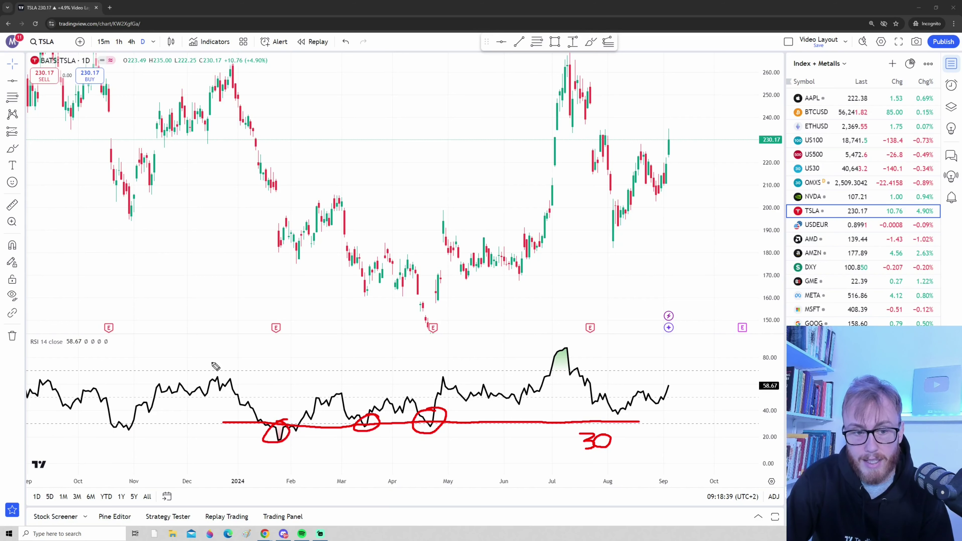
pyautogui.moveTo(577, 348)
pyautogui.mouseDown()
pyautogui.moveTo(556, 377)
pyautogui.moveTo(542, 364)
pyautogui.moveTo(550, 353)
pyautogui.mouseUp()
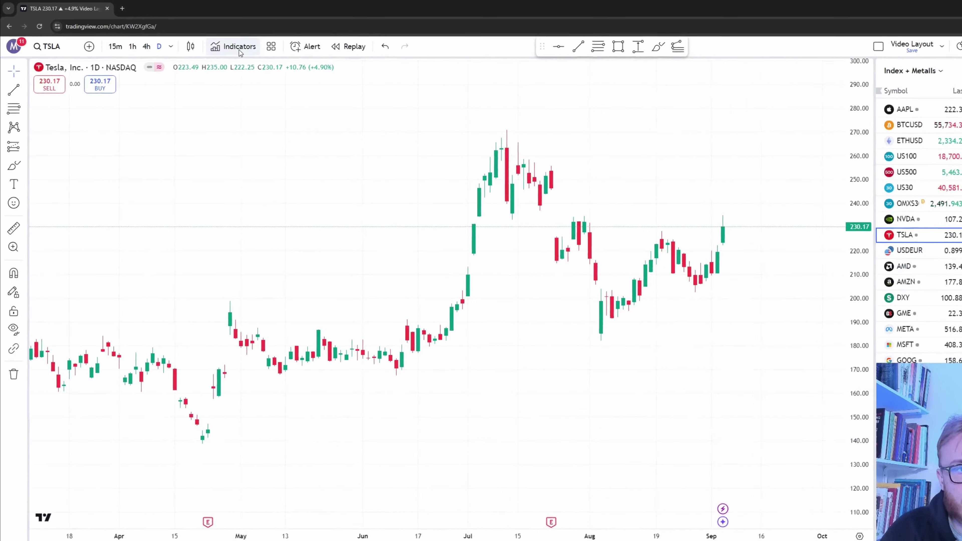
# Search the indicators for "moving average" and add Moving Average Simple to the TSLA daily chart
pyautogui.click(238, 47)
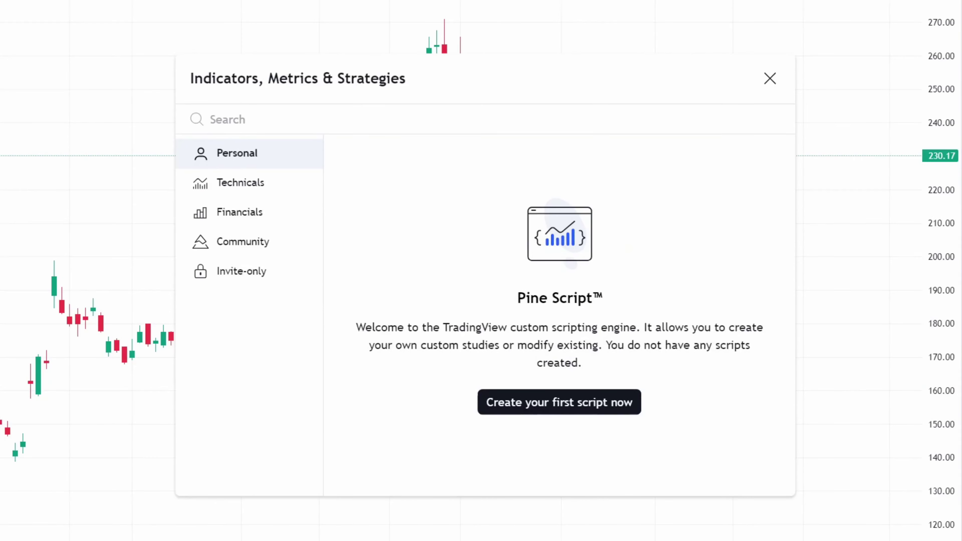
pyautogui.write('movin')
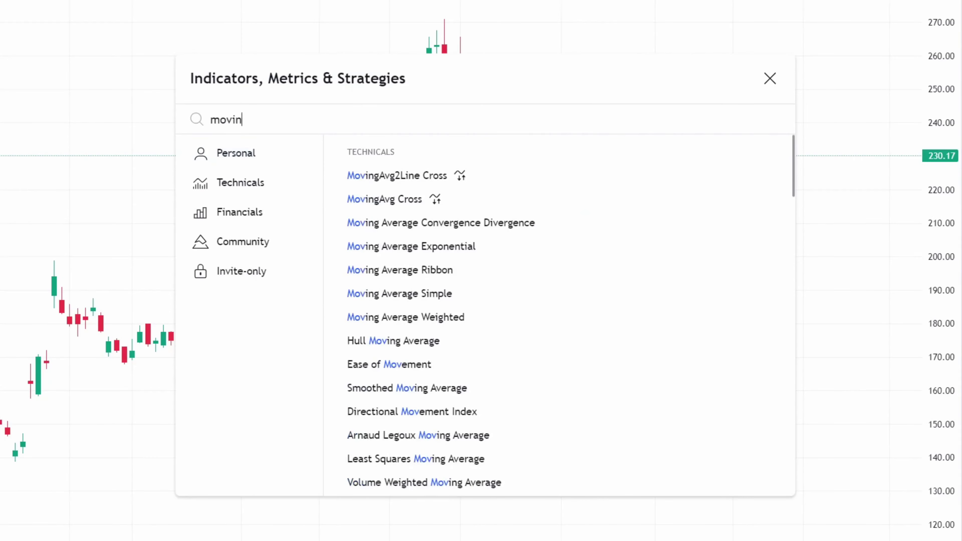
pyautogui.write('g average')
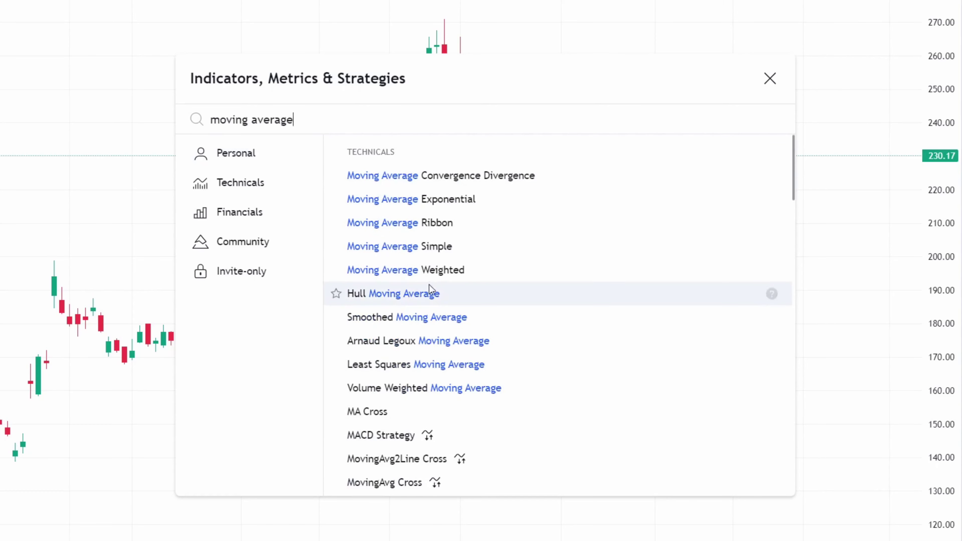
pyautogui.scroll(-3, 491, 204)
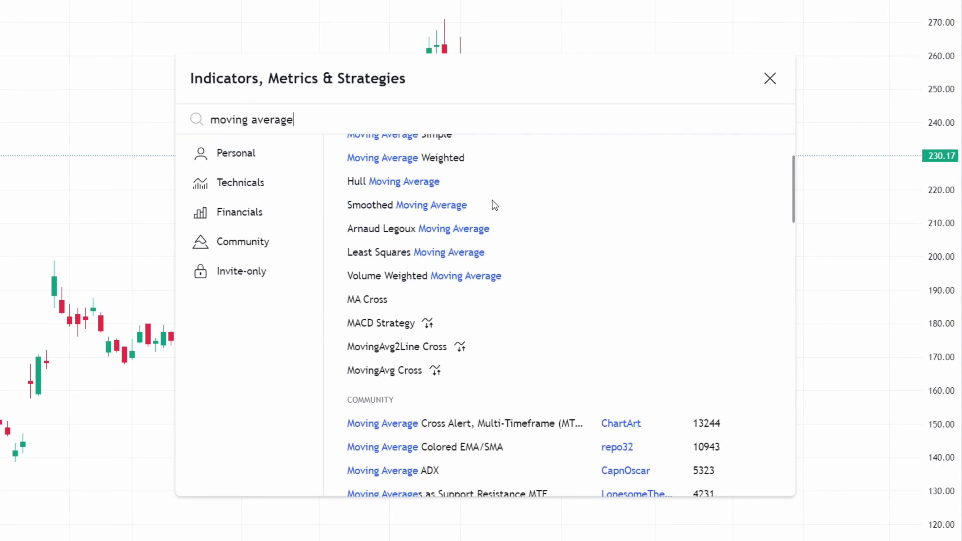
pyautogui.scroll(-1, 497, 205)
pyautogui.scroll(4, 474, 201)
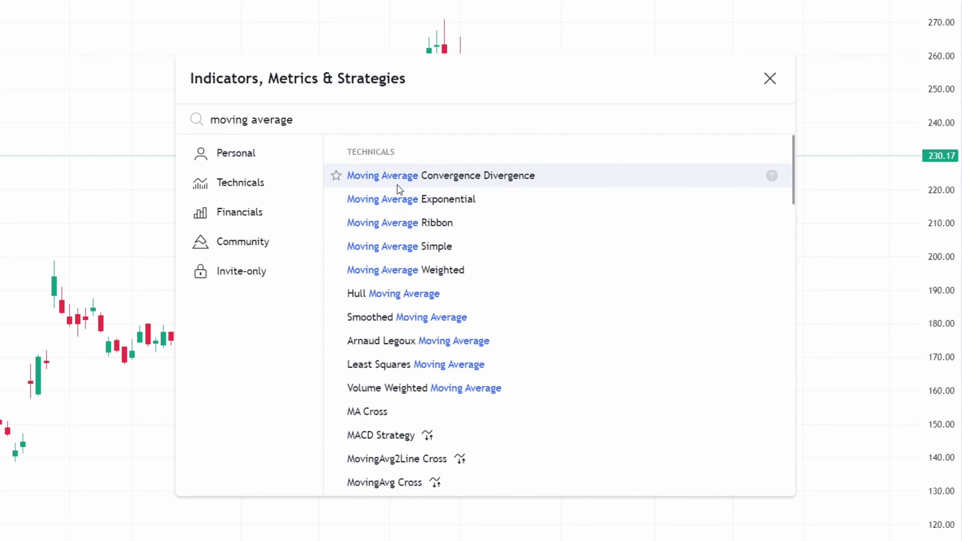
pyautogui.scroll(-10, 416, 206)
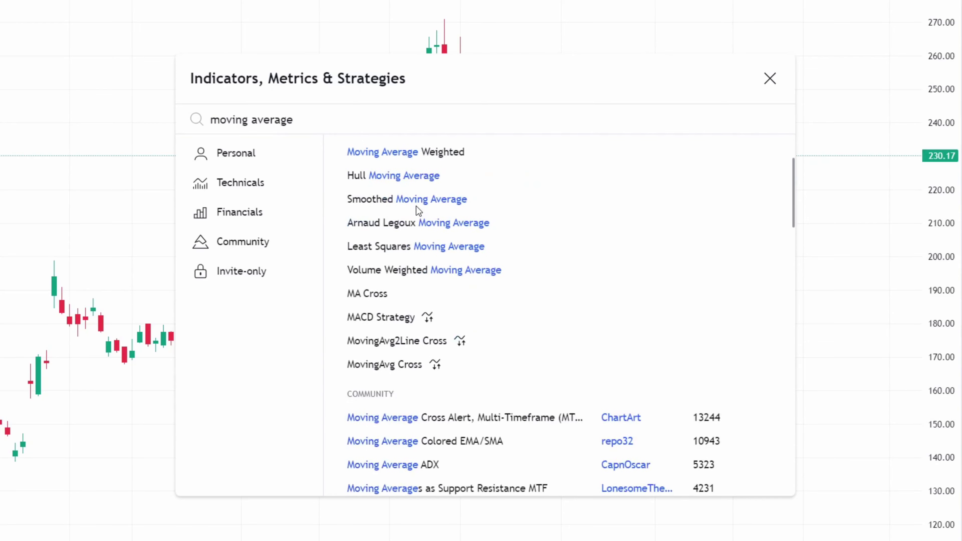
pyautogui.scroll(-4, 400, 364)
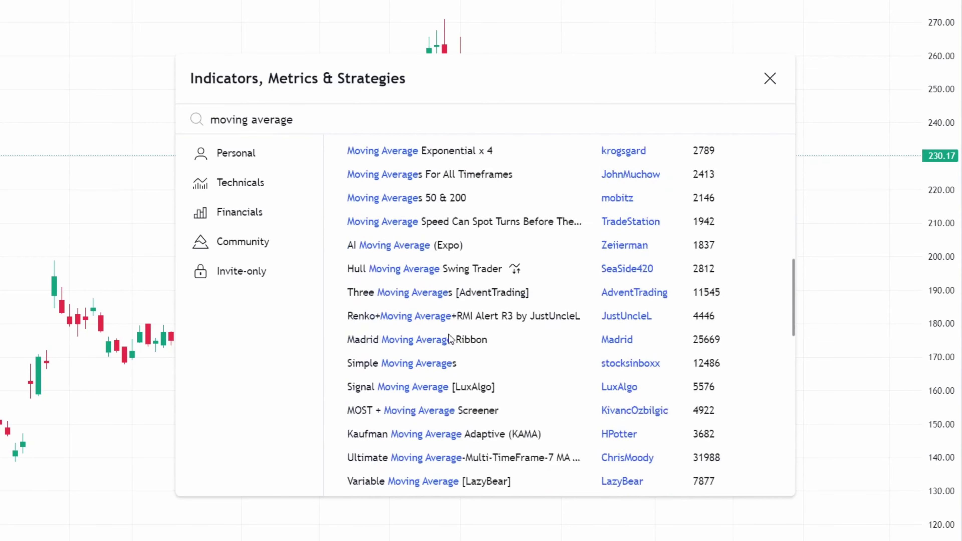
pyautogui.scroll(8, 448, 334)
pyautogui.scroll(5, 468, 335)
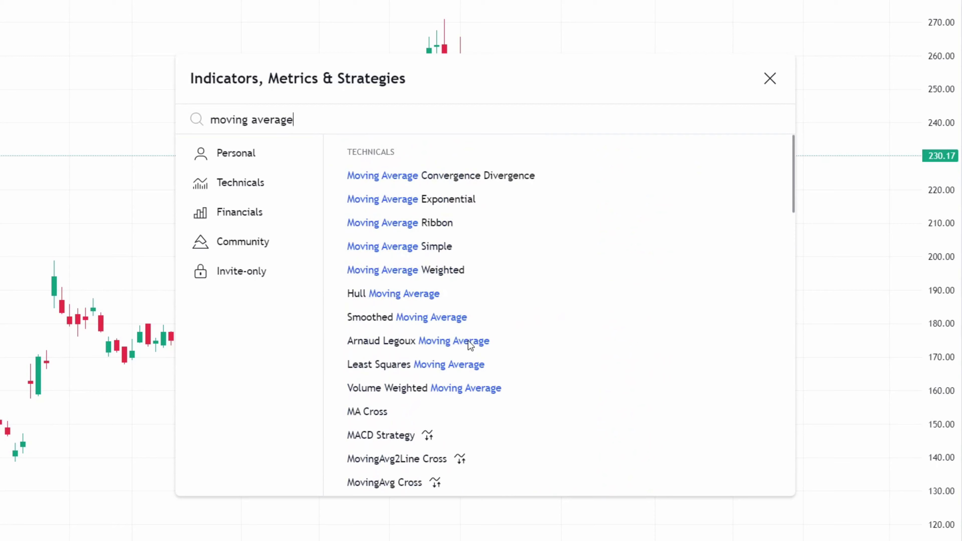
pyautogui.click(422, 252)
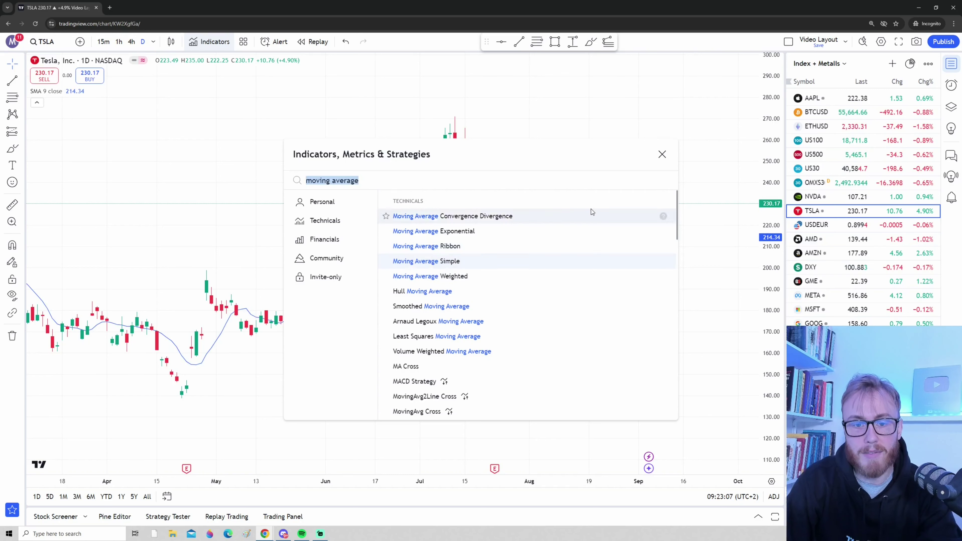
pyautogui.click(662, 155)
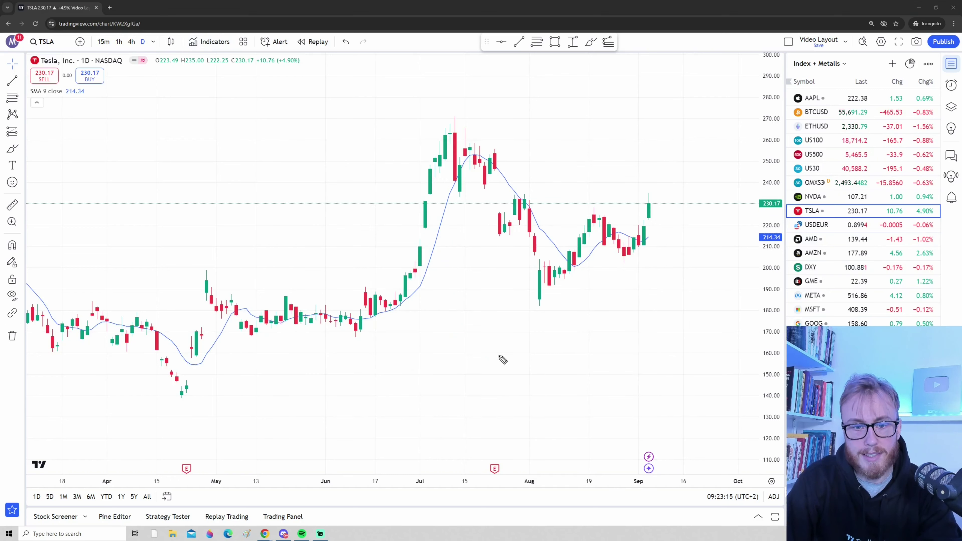
# Draw a black arrow pointing at the SMA line's early July rise and clear it
pyautogui.moveTo(508, 372)
pyautogui.mouseDown()
pyautogui.moveTo(494, 322)
pyautogui.moveTo(441, 259)
pyautogui.moveTo(452, 253)
pyautogui.moveTo(434, 260)
pyautogui.moveTo(440, 276)
pyautogui.mouseUp()
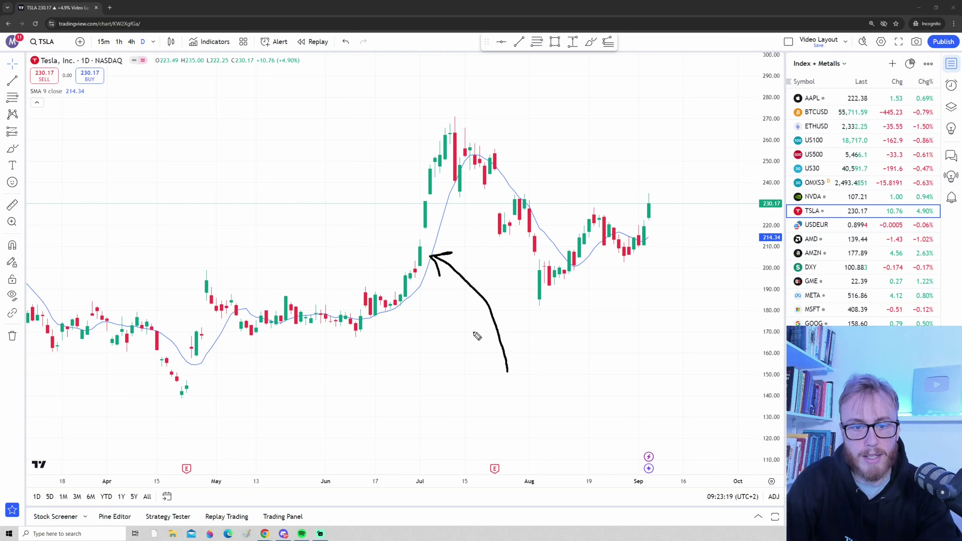
pyautogui.press('Escape')
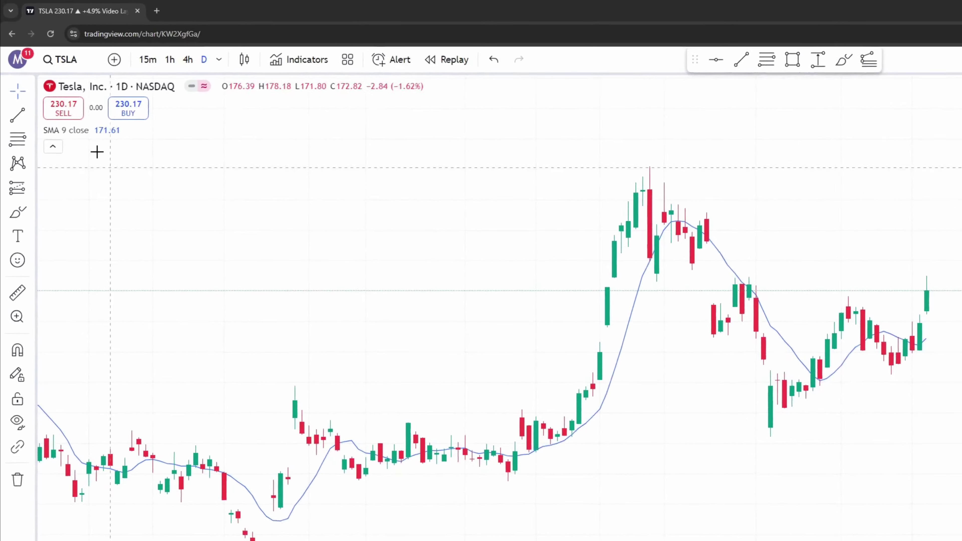
# Set the SMA's length to 100 and keep close as its source
pyautogui.moveTo(61, 129)
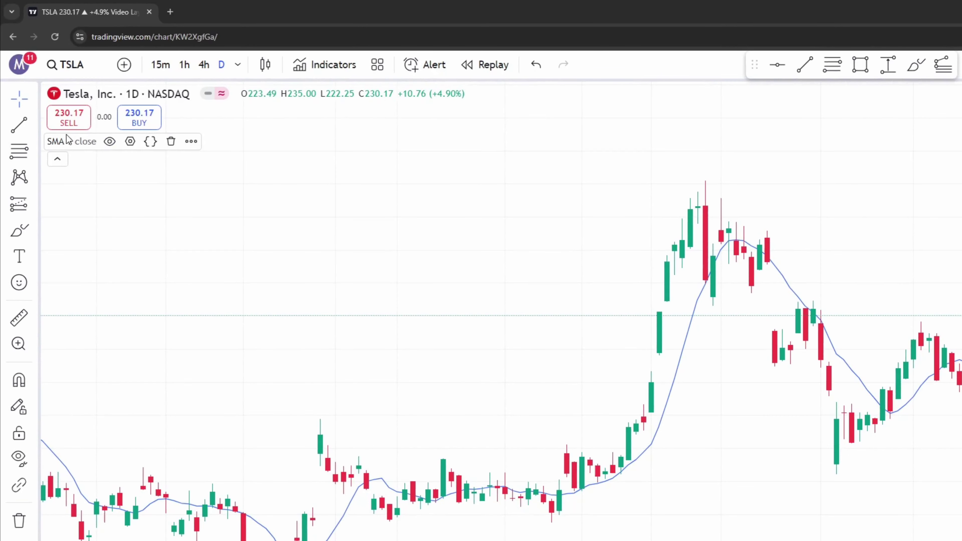
pyautogui.click(130, 142)
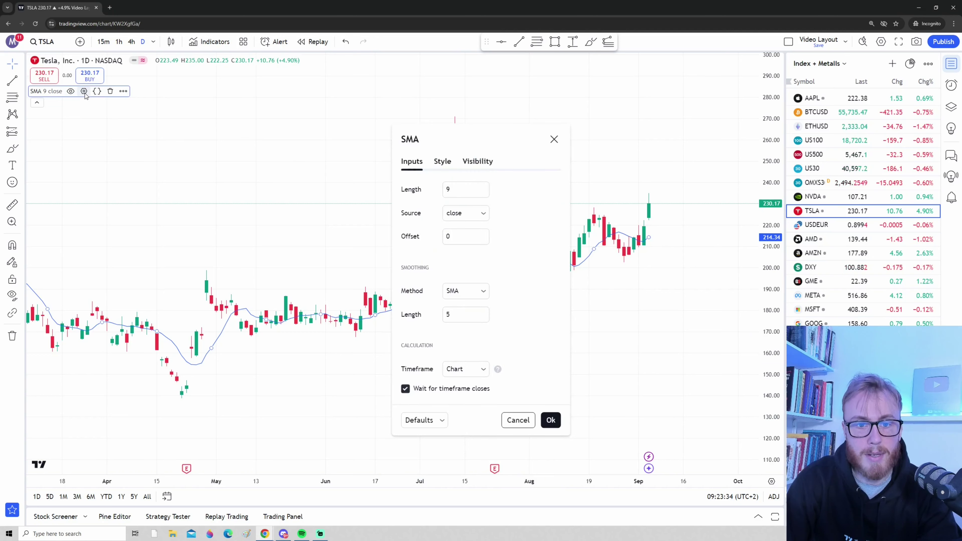
pyautogui.click(455, 190)
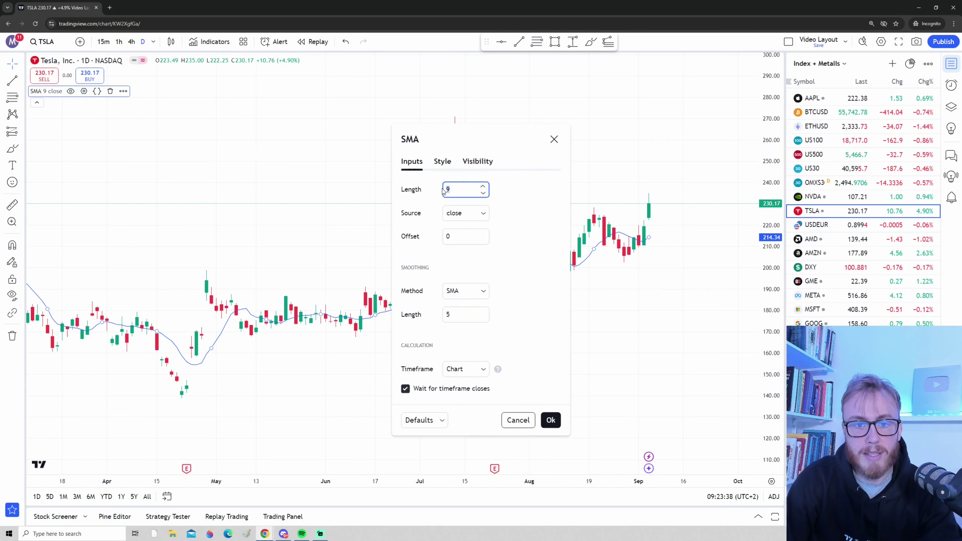
pyautogui.moveTo(394, 175)
pyautogui.mouseDown()
pyautogui.moveTo(427, 196)
pyautogui.moveTo(500, 208)
pyautogui.moveTo(491, 205)
pyautogui.mouseUp()
pyautogui.moveTo(397, 175); pyautogui.dragTo(496, 205)
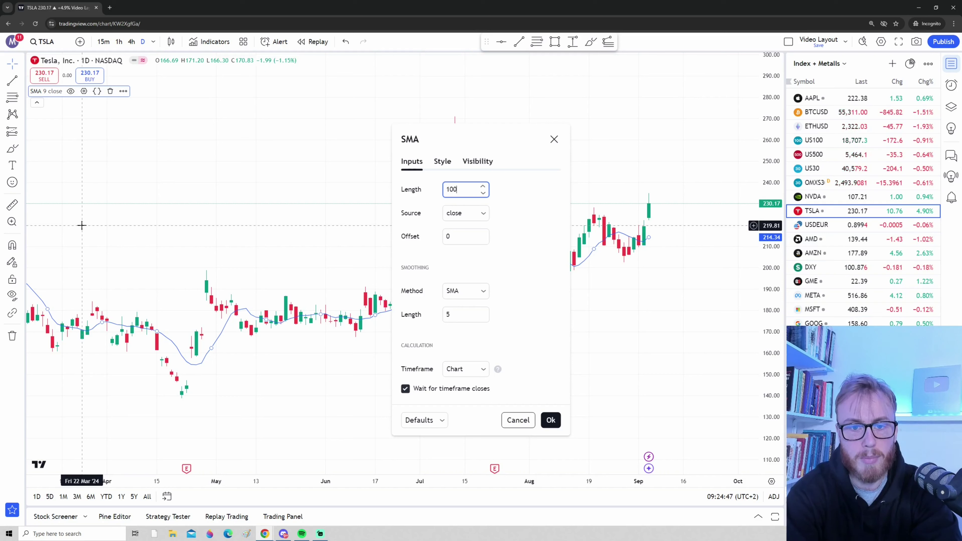
pyautogui.click(504, 210)
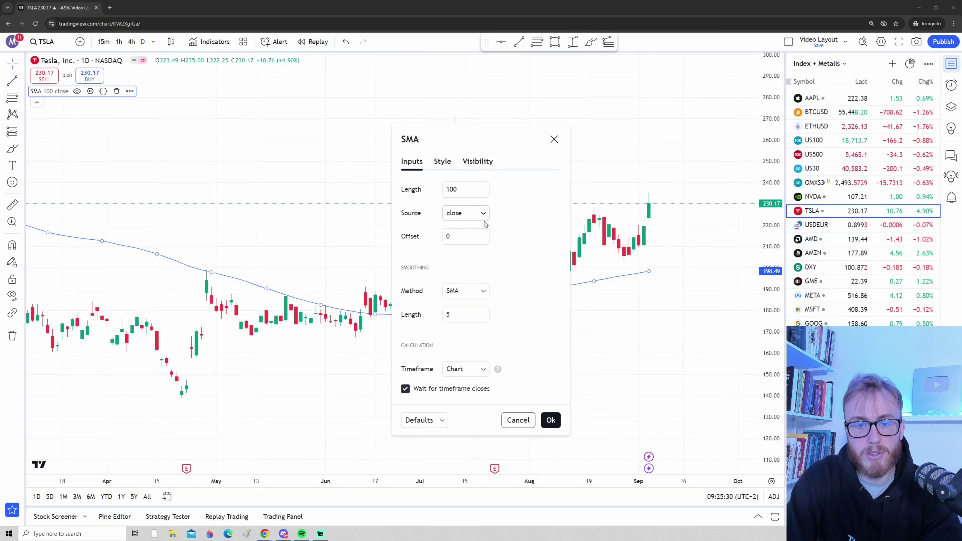
pyautogui.click(462, 213)
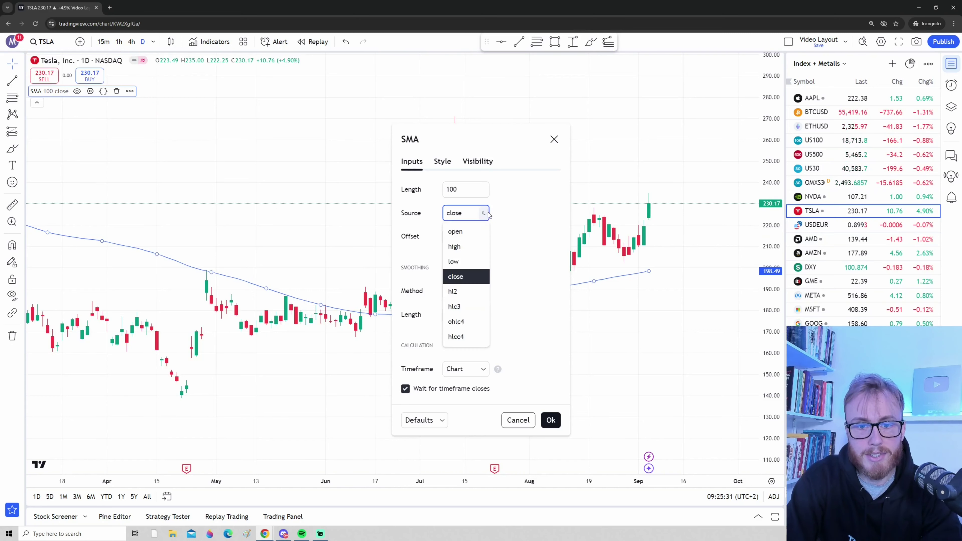
pyautogui.click(461, 276)
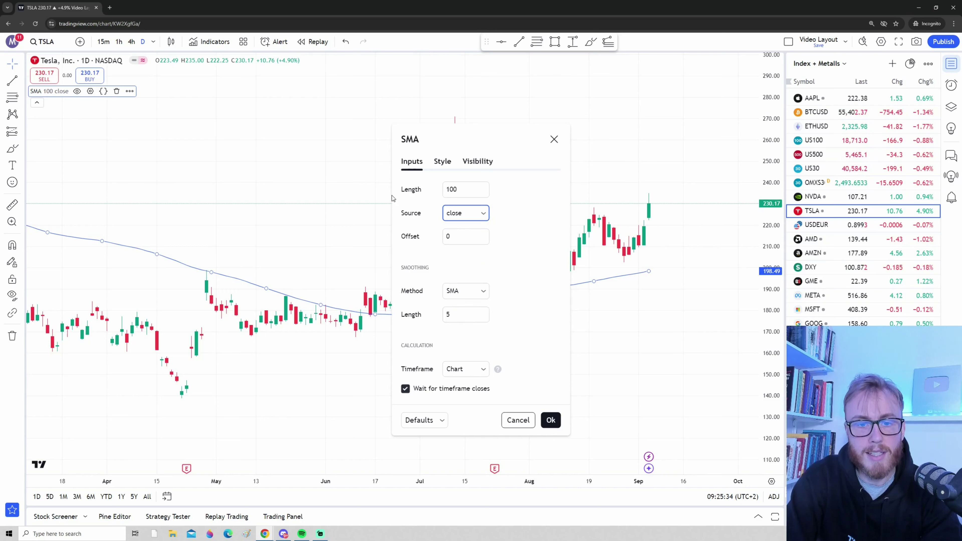
# Thicken the blue SMA line to the third thickness option and apply the settings
pyautogui.click(443, 167)
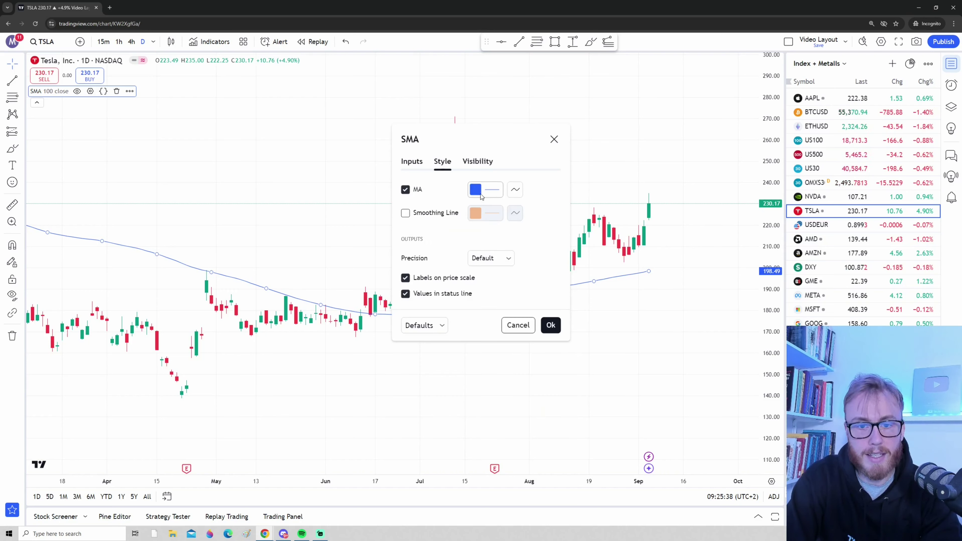
pyautogui.click(479, 190)
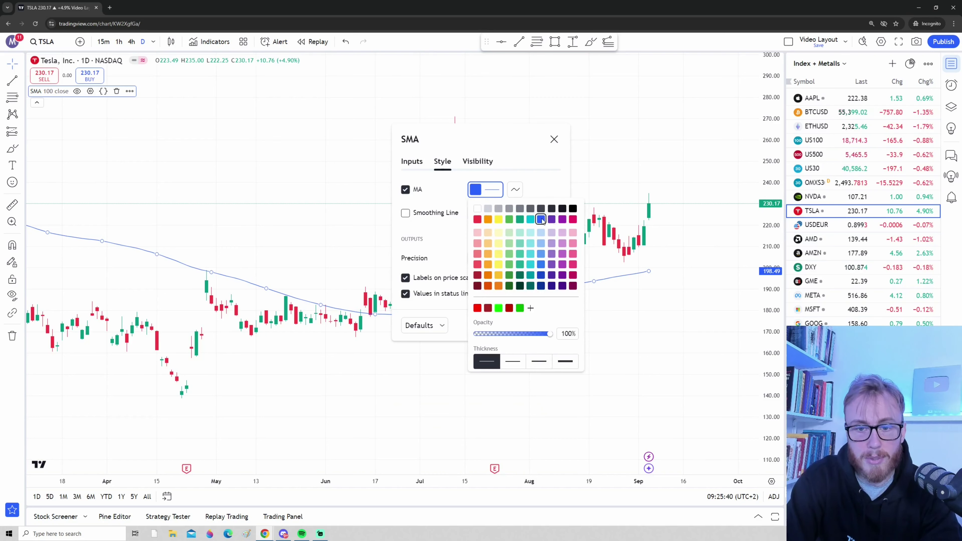
pyautogui.click(538, 363)
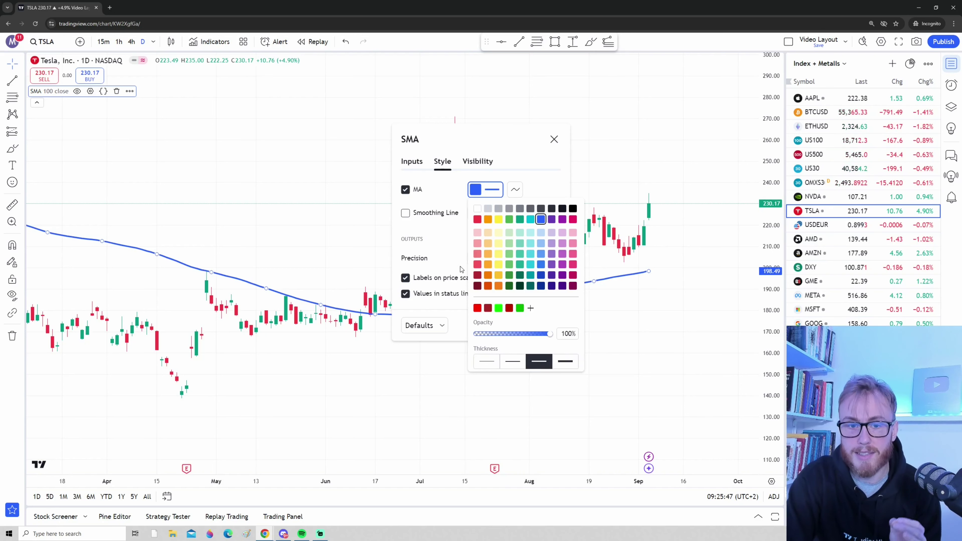
pyautogui.click(447, 245)
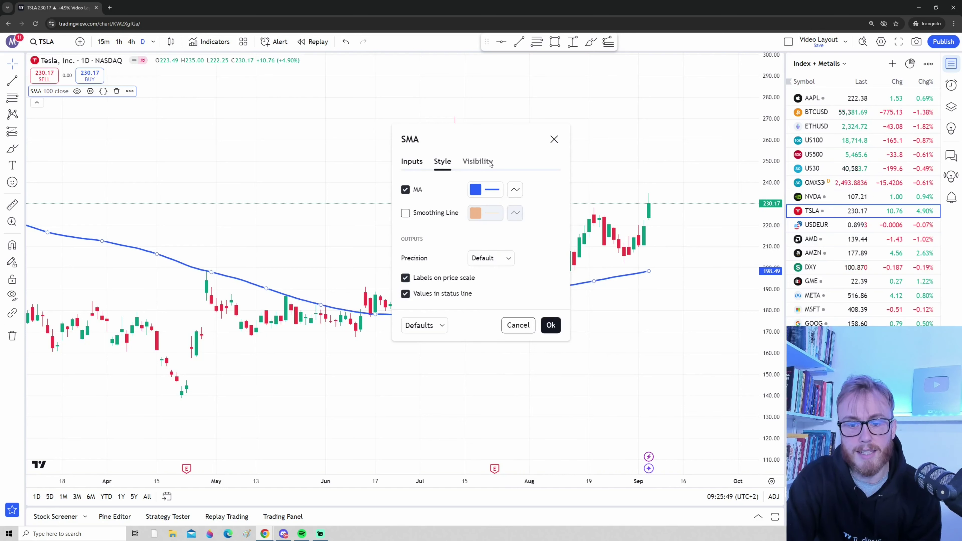
pyautogui.click(551, 325)
# Mark the SMA with a black dot at early March 2024 and draw a horizontal line from it to the price scale
pyautogui.scroll(-4, 565, 337)
pyautogui.scroll(-4, 565, 360)
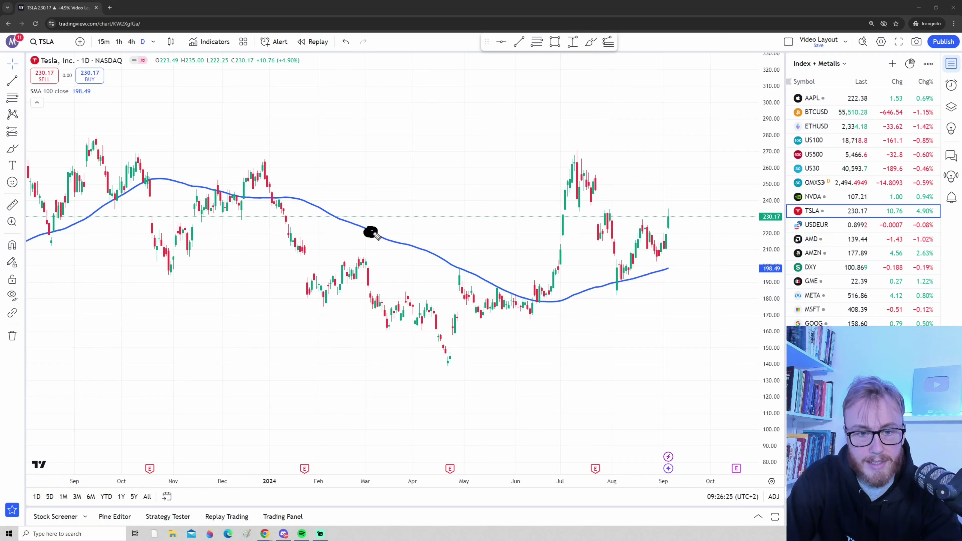
pyautogui.moveTo(375, 232); pyautogui.dragTo(395, 232)
pyautogui.moveTo(619, 235); pyautogui.dragTo(747, 238)
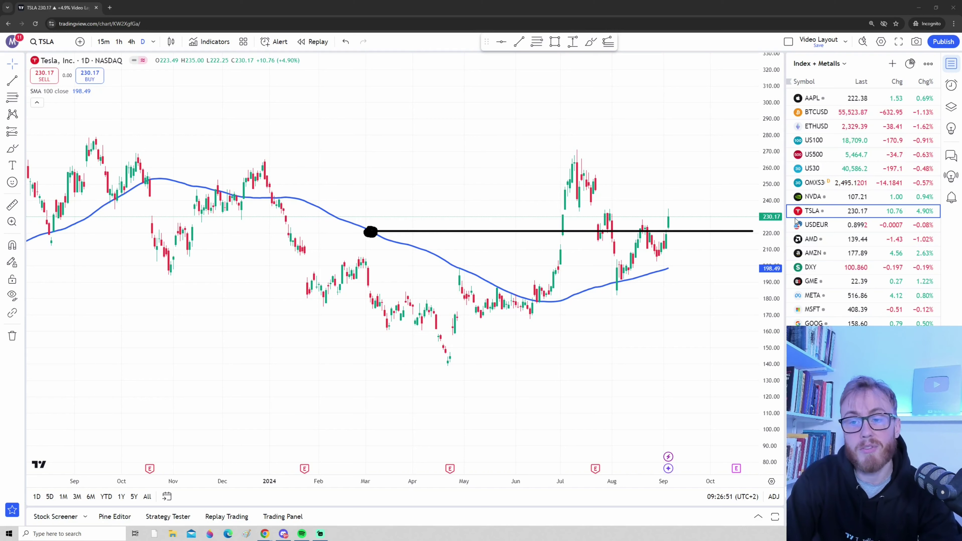
pyautogui.moveTo(783, 227); pyautogui.dragTo(752, 242)
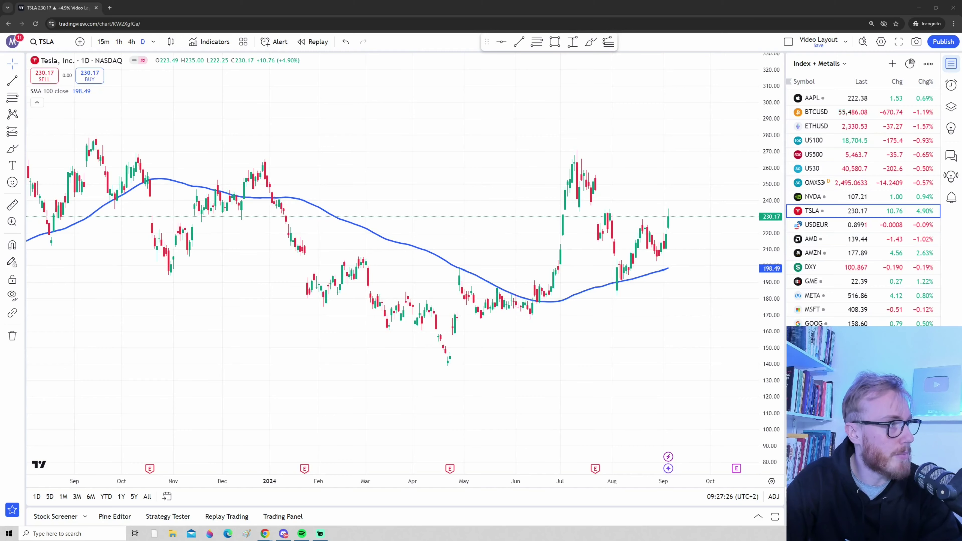
# Trace the SMA's decline from October 2023 to June 2024, draw a black arrow along its rise to September, and clear the marks
pyautogui.scroll(-6, 507, 370)
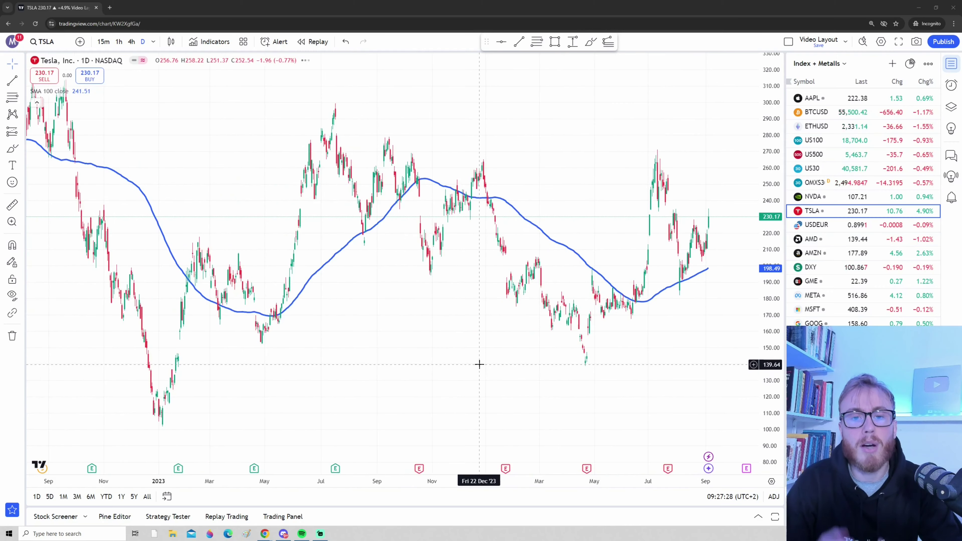
pyautogui.scroll(3, 438, 333)
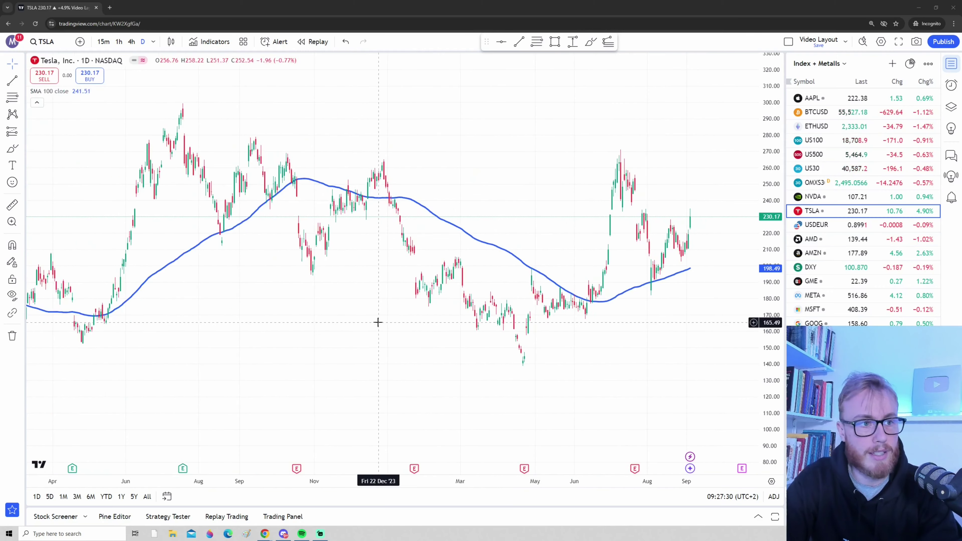
pyautogui.scroll(1, 268, 303)
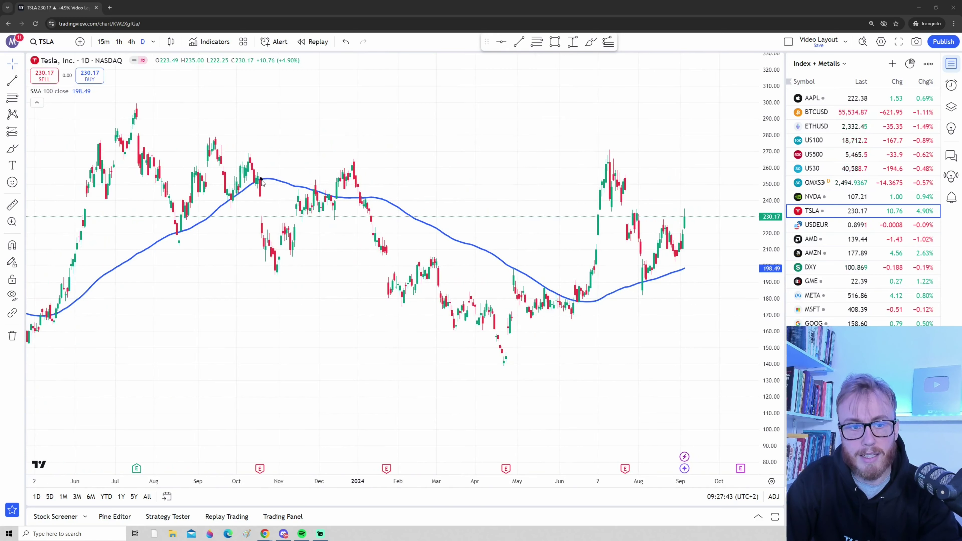
pyautogui.moveTo(261, 179)
pyautogui.mouseDown()
pyautogui.moveTo(372, 208)
pyautogui.moveTo(578, 303)
pyautogui.mouseUp()
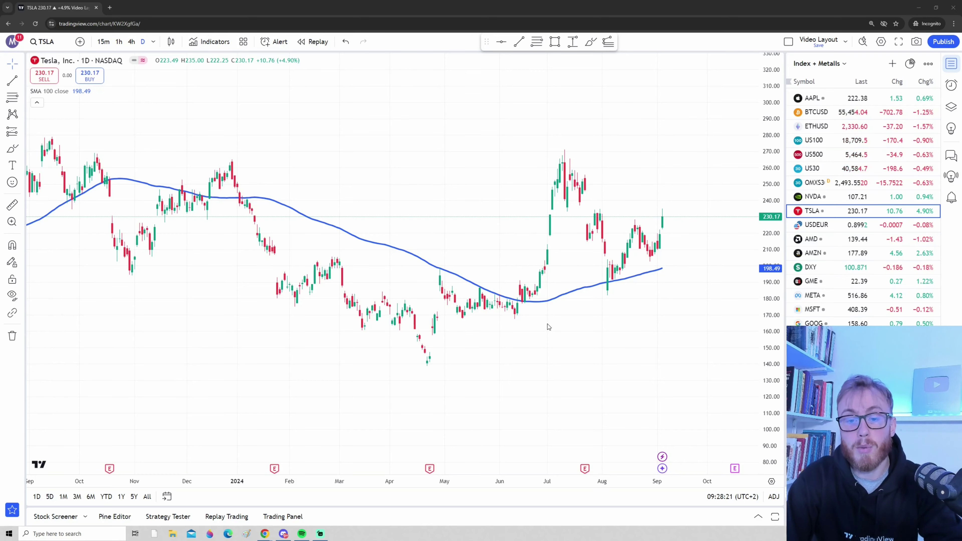
pyautogui.moveTo(539, 329); pyautogui.dragTo(716, 270)
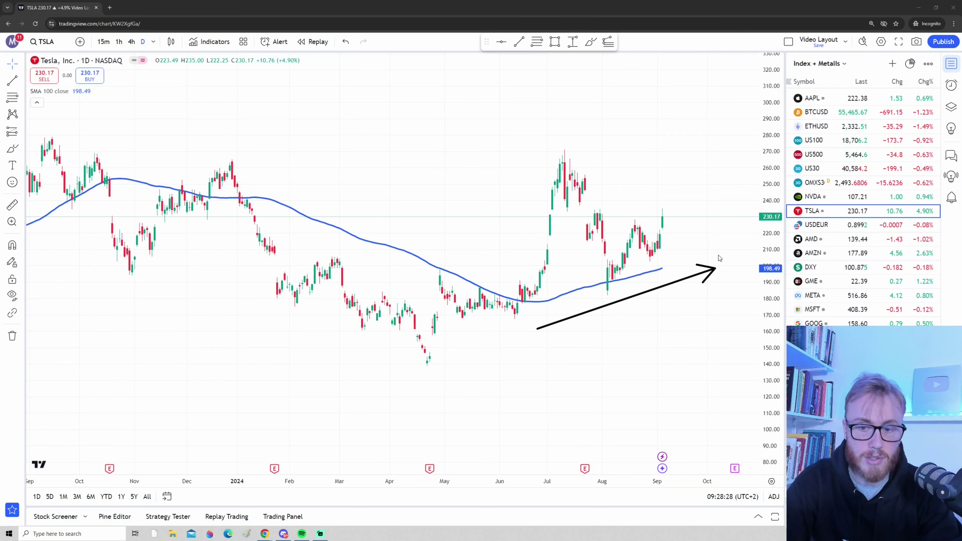
pyautogui.hotkey('ctrl', 'z')
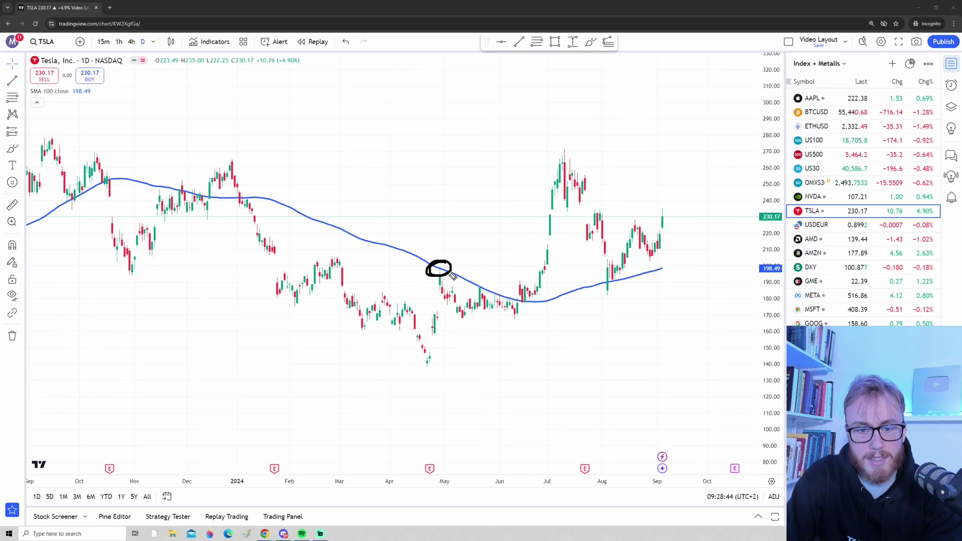
# Circle the price touches on the SMA in late April, May and early August, and sketch the June–July rally and pullback
pyautogui.moveTo(440, 278); pyautogui.dragTo(446, 277)
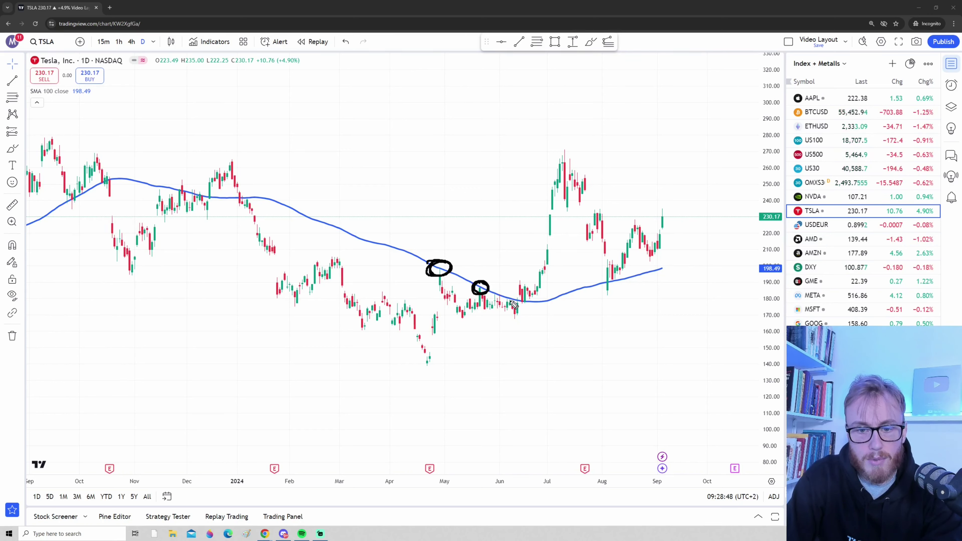
pyautogui.moveTo(512, 321)
pyautogui.mouseDown()
pyautogui.moveTo(567, 195)
pyautogui.moveTo(588, 238)
pyautogui.mouseUp()
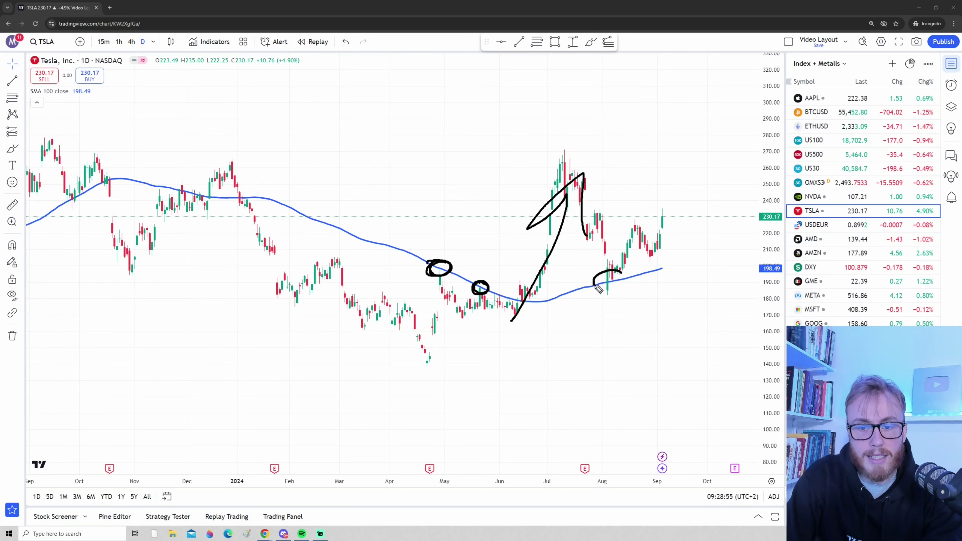
pyautogui.moveTo(610, 294); pyautogui.dragTo(610, 284)
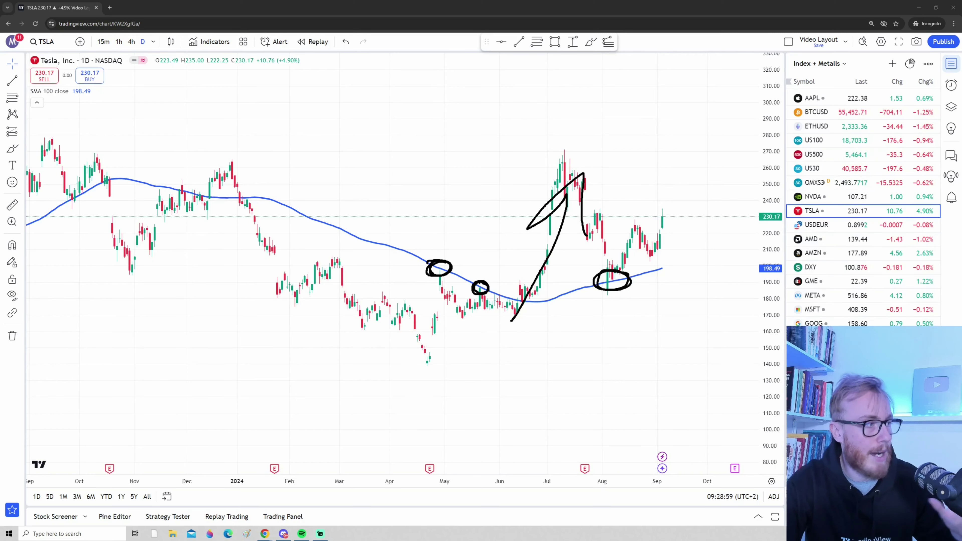
# Clear the marks and examine how price reacts to the 100-period SMA in the history back to mid-2022
pyautogui.press('Escape')
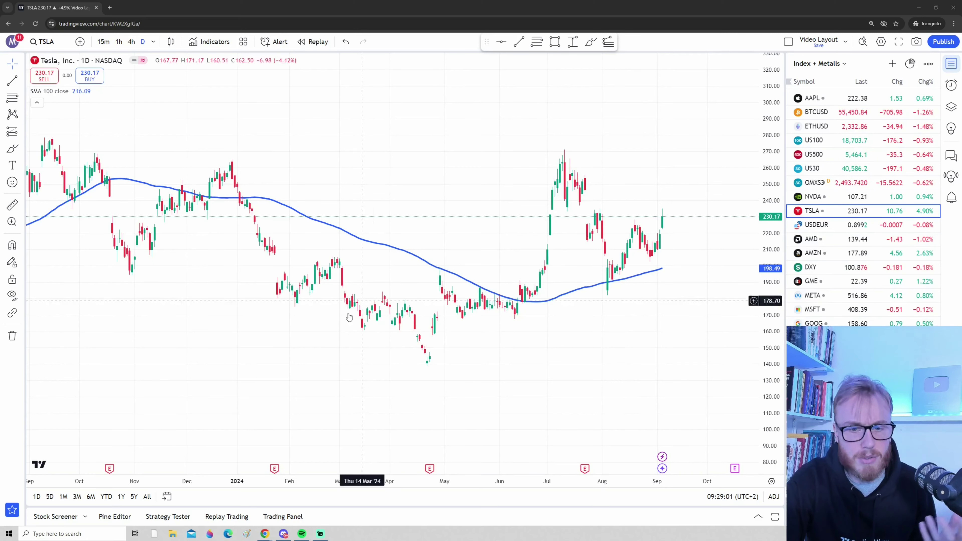
pyautogui.hscroll(-10, 348, 318)
pyautogui.hscroll(-5, 485, 301)
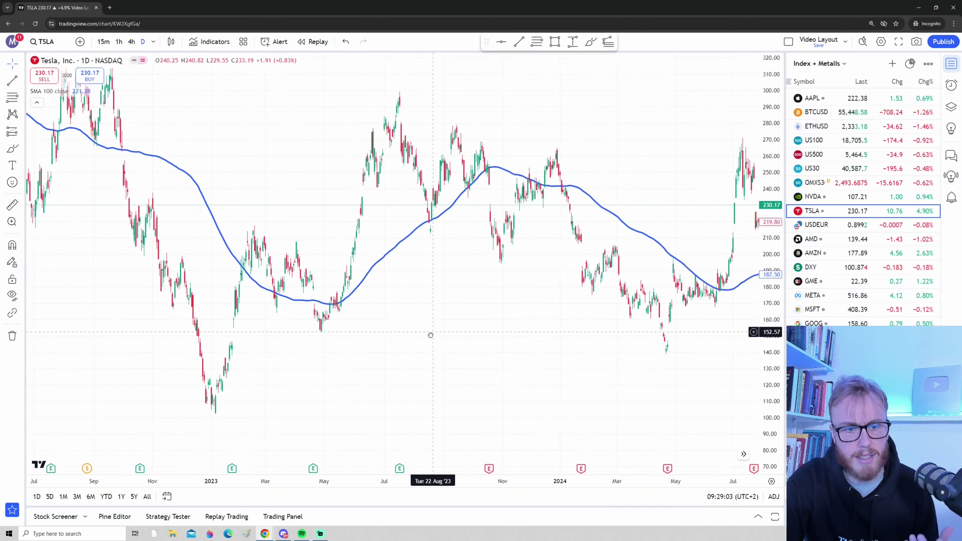
pyautogui.hscroll(3, 412, 343)
pyautogui.hscroll(-3, 449, 374)
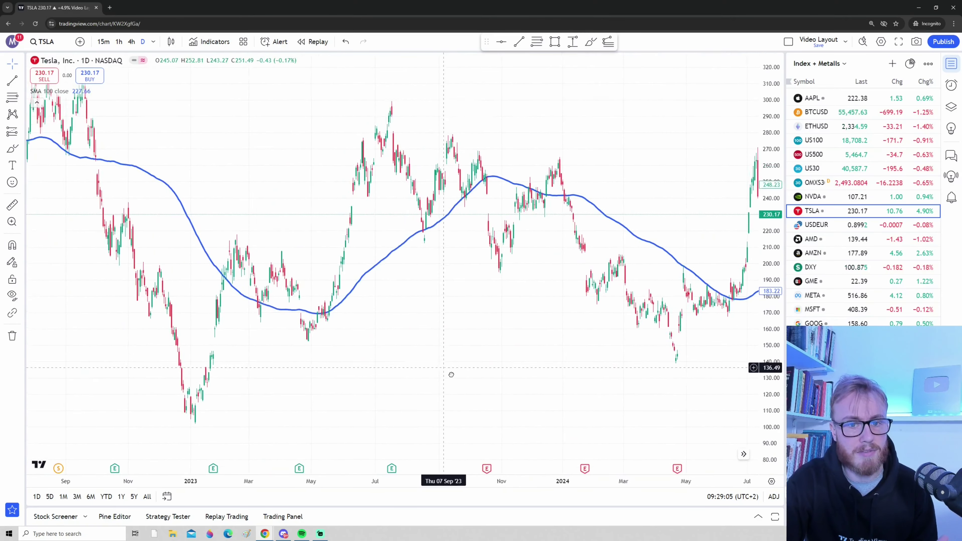
pyautogui.hscroll(5, 462, 369)
pyautogui.hscroll(-5, 423, 365)
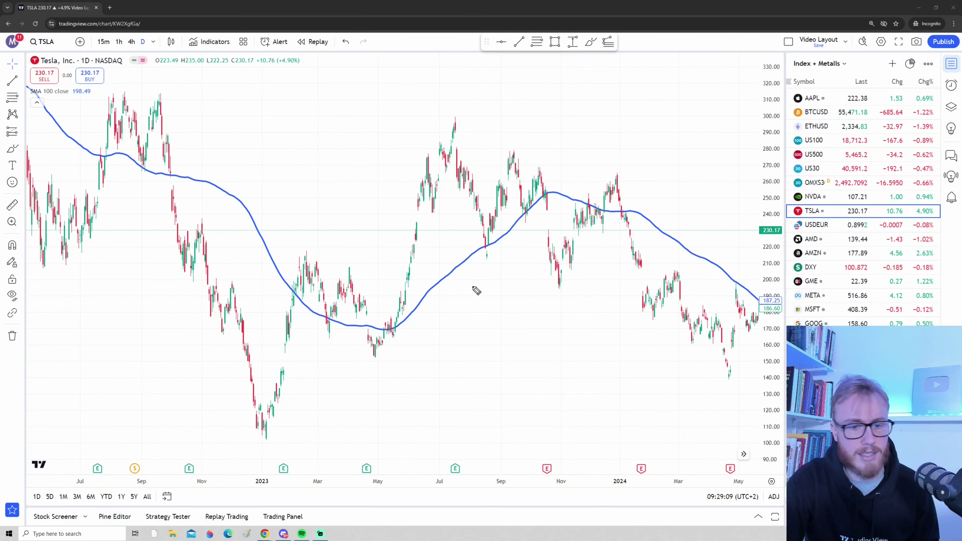
# Circle where price crosses the SMA around December 2023 and in October 2023, and undo both circles
pyautogui.moveTo(625, 177)
pyautogui.mouseDown()
pyautogui.moveTo(585, 210)
pyautogui.moveTo(608, 172)
pyautogui.mouseUp()
pyautogui.moveTo(552, 182); pyautogui.dragTo(559, 191)
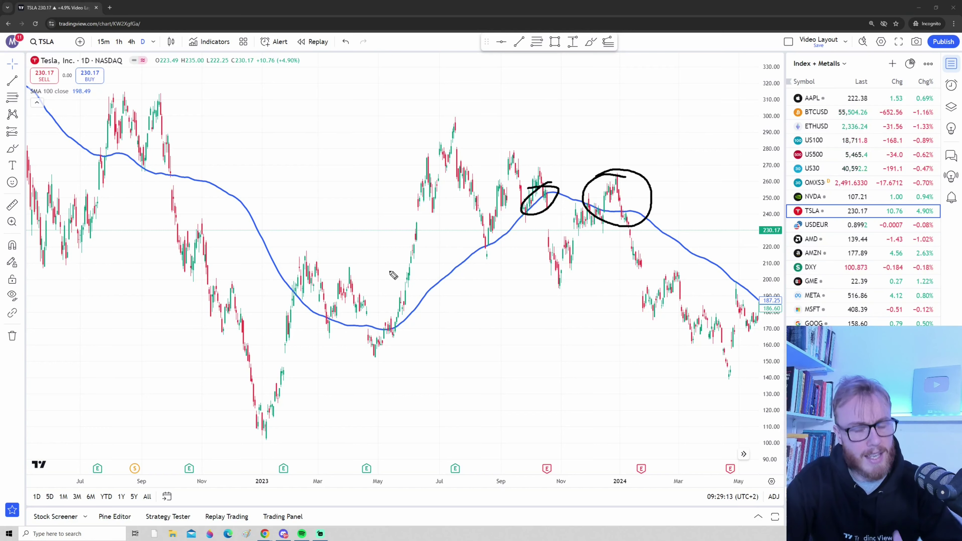
pyautogui.hotkey('ctrl', 'z')
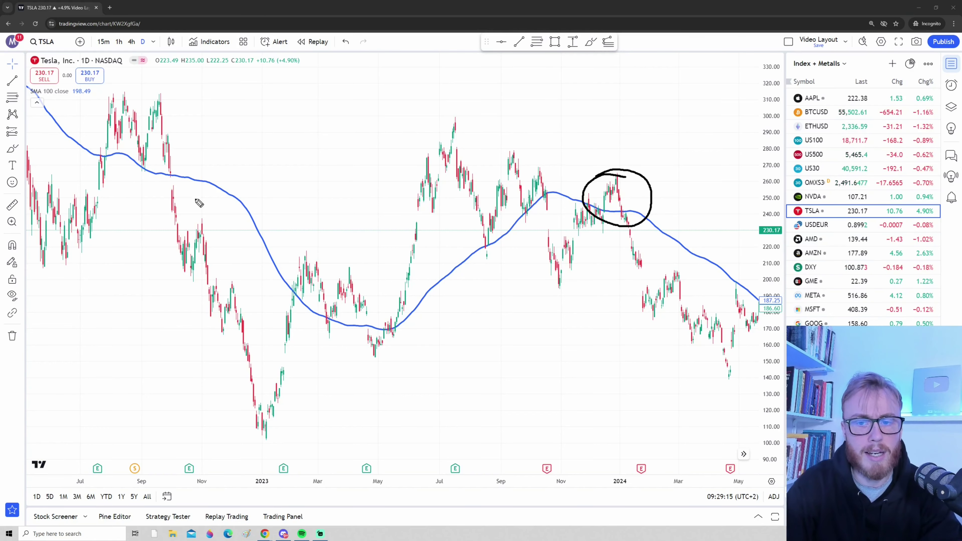
pyautogui.hotkey('ctrl', 'z')
# Search the indicators for "moving av" and add a second Moving Average Simple to the Tesla chart
pyautogui.scroll(2, 328, 327)
pyautogui.moveTo(329, 326)
pyautogui.mouseDown()
pyautogui.moveTo(450, 351)
pyautogui.moveTo(315, 333)
pyautogui.moveTo(347, 348)
pyautogui.mouseUp()
pyautogui.scroll(1, 622, 337)
pyautogui.scroll(1, 644, 361)
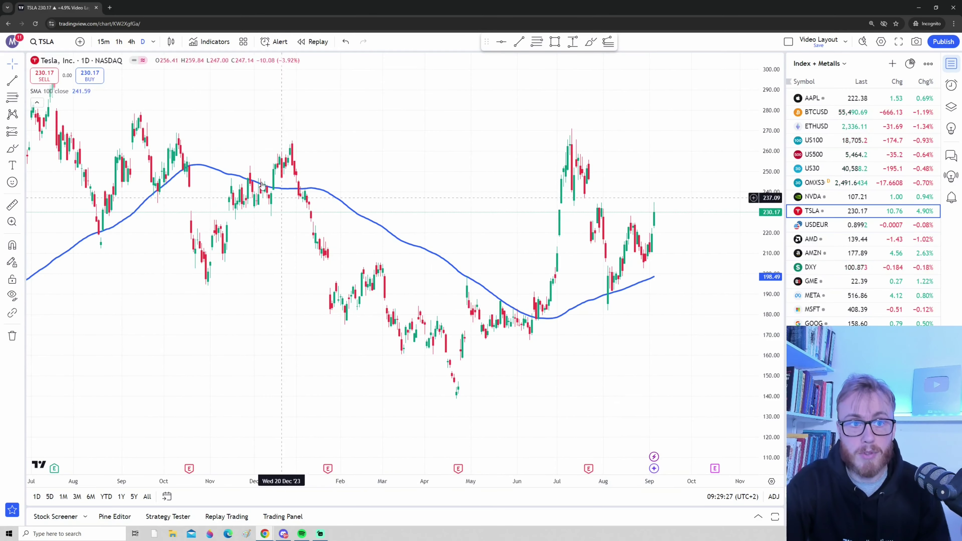
pyautogui.click(216, 46)
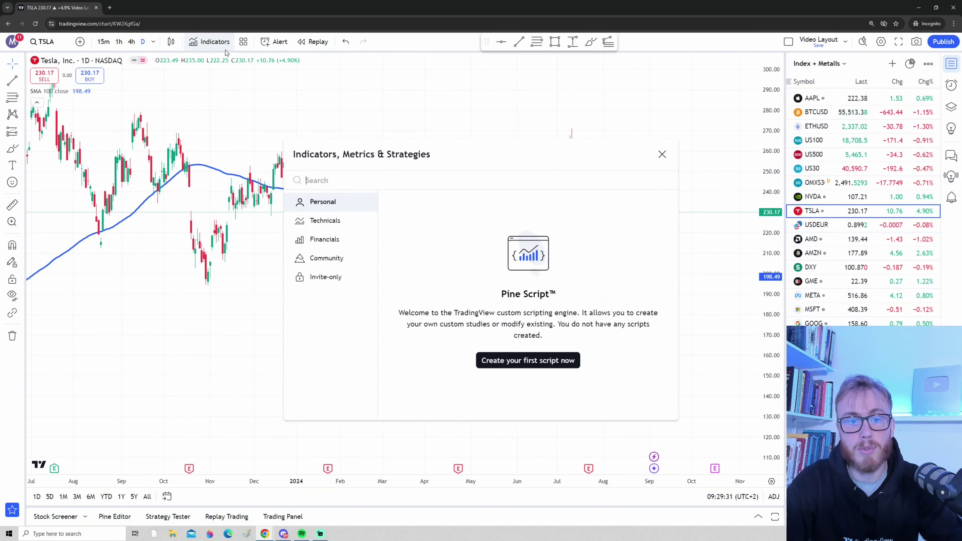
pyautogui.write('moving av')
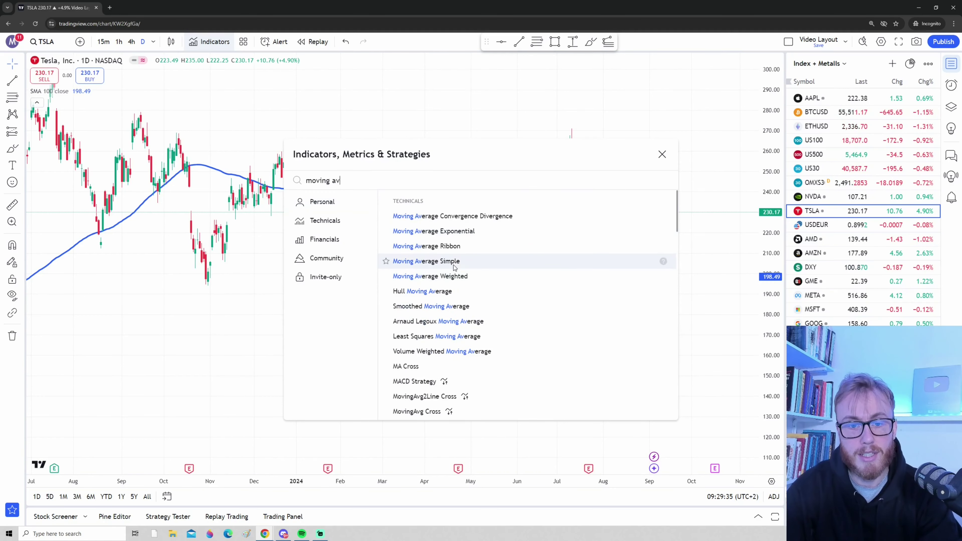
pyautogui.click(454, 266)
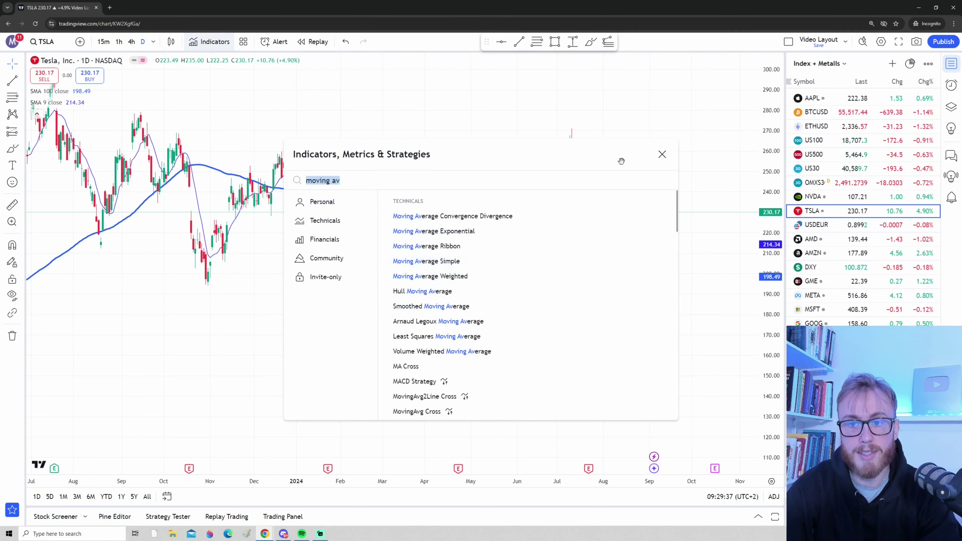
pyautogui.click(662, 154)
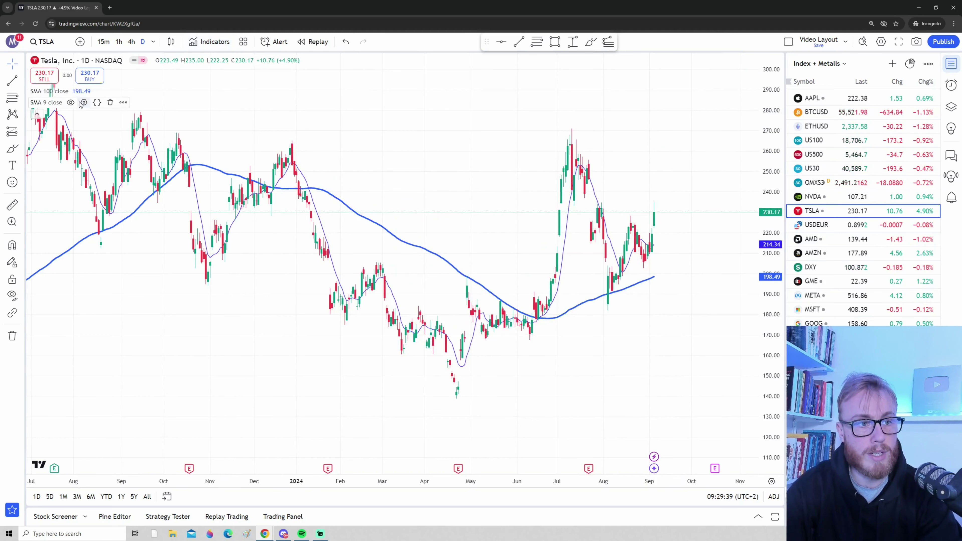
# Set the second SMA's length to 50 and style its line purple with the third thickness option
pyautogui.click(84, 102)
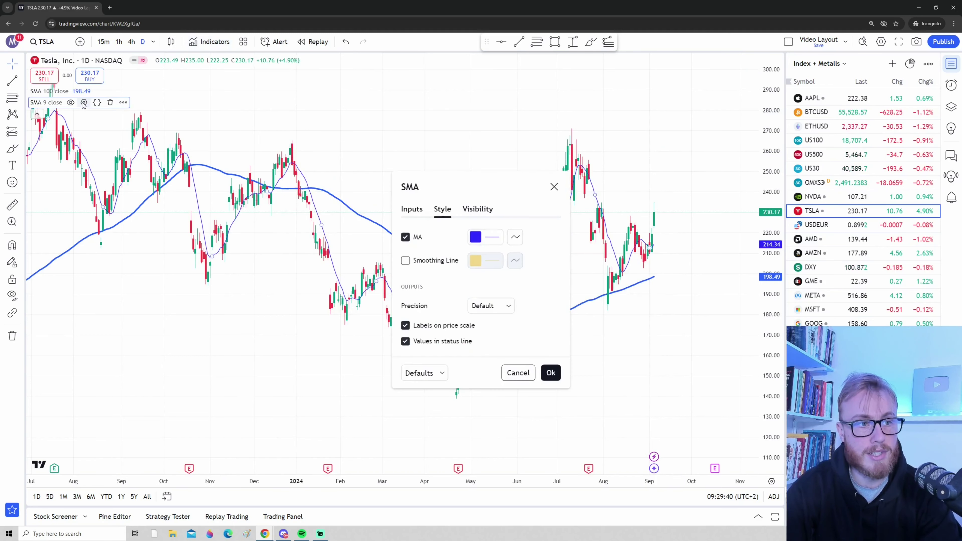
pyautogui.click(412, 209)
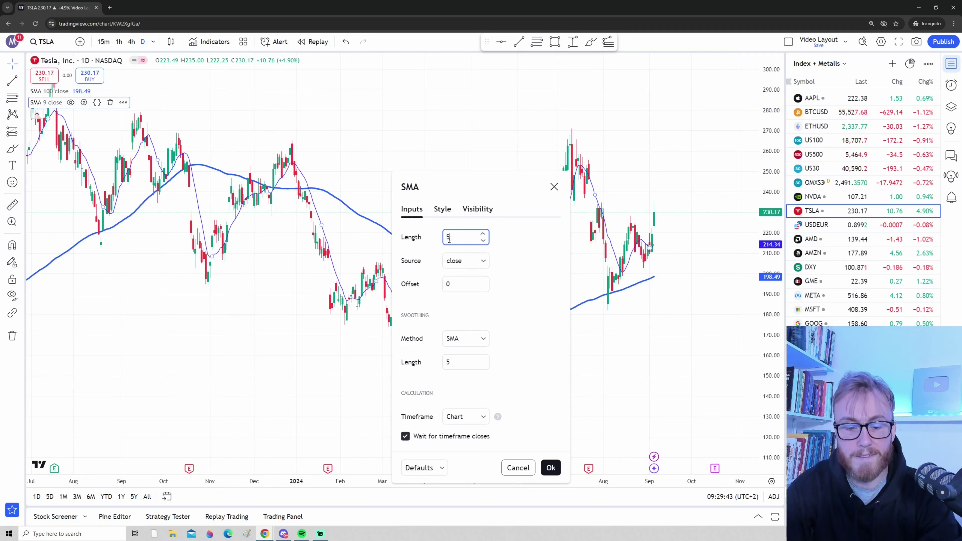
pyautogui.click(442, 209)
pyautogui.click(485, 239)
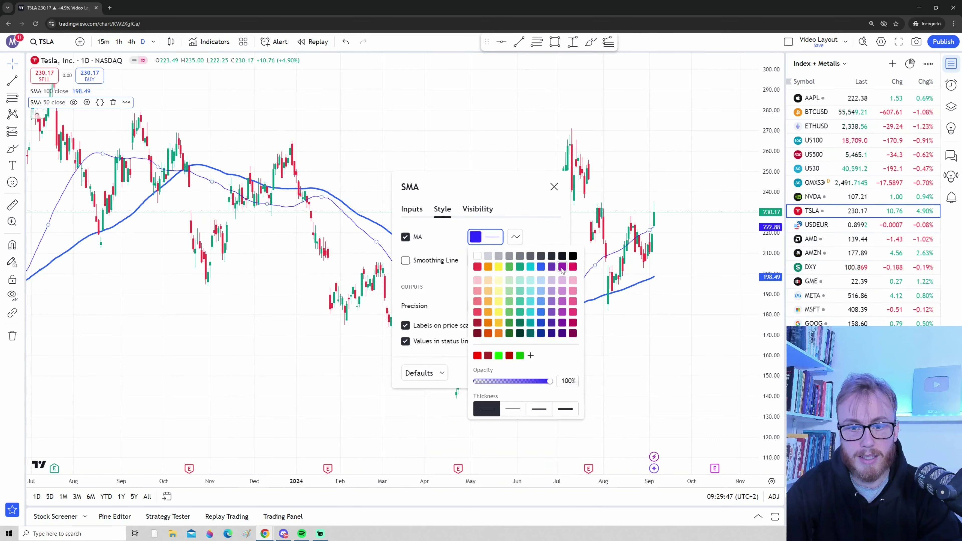
pyautogui.click(562, 267)
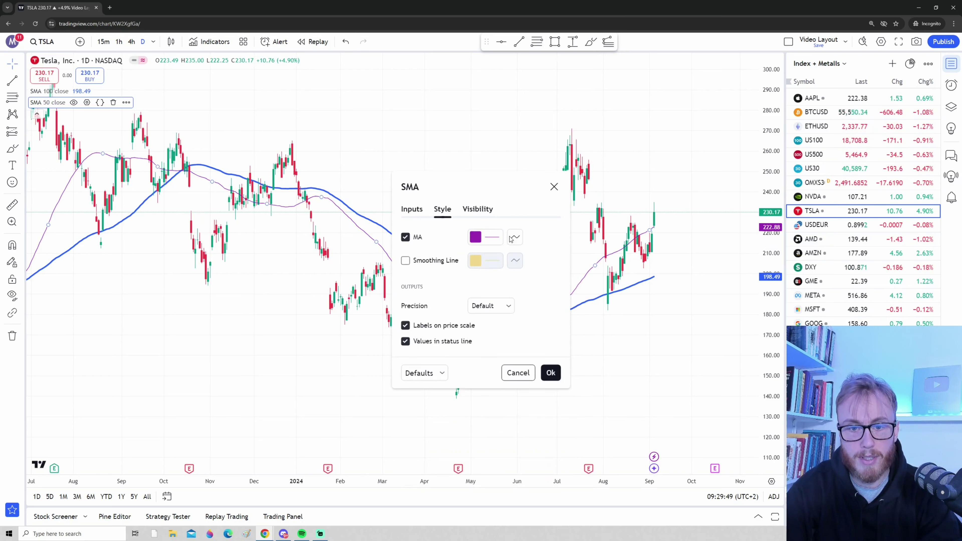
pyautogui.click(492, 238)
pyautogui.click(538, 409)
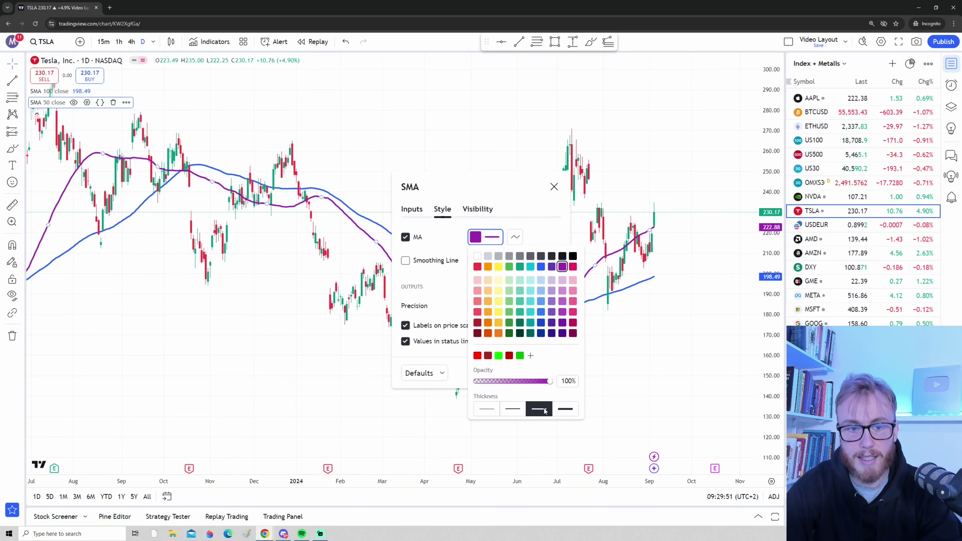
pyautogui.click(332, 376)
# Circle the crossings of the 50- and 100-period SMAs around early July 2024 and October 2023
pyautogui.scroll(-3, 335, 374)
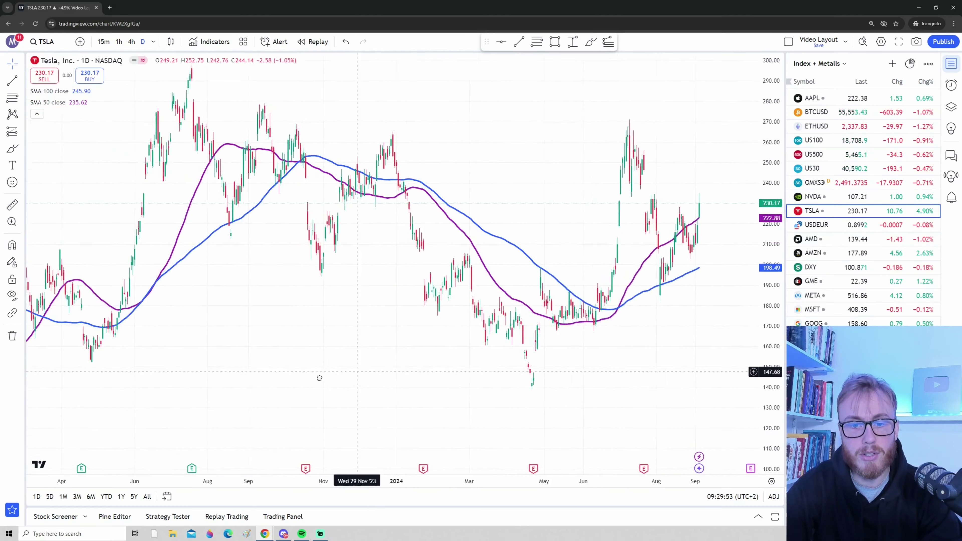
pyautogui.scroll(2, 319, 377)
pyautogui.moveTo(300, 399); pyautogui.dragTo(318, 380)
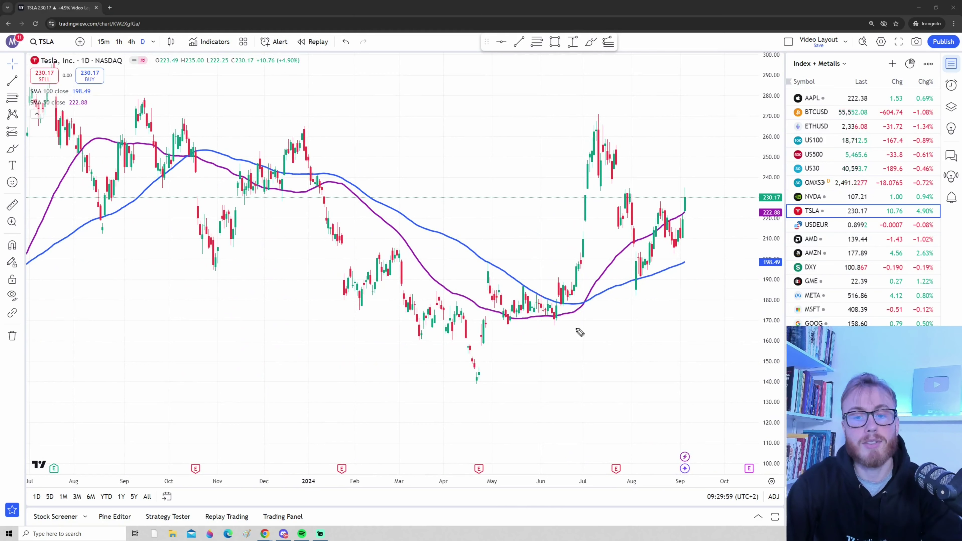
pyautogui.moveTo(597, 297); pyautogui.dragTo(603, 298)
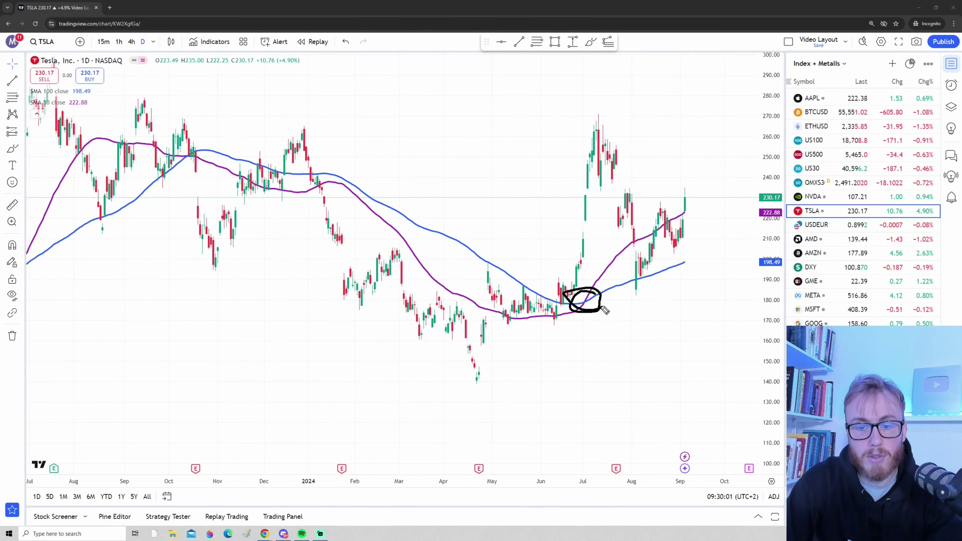
pyautogui.moveTo(201, 149)
pyautogui.mouseDown()
pyautogui.moveTo(170, 173)
pyautogui.moveTo(191, 148)
pyautogui.moveTo(193, 173)
pyautogui.mouseUp()
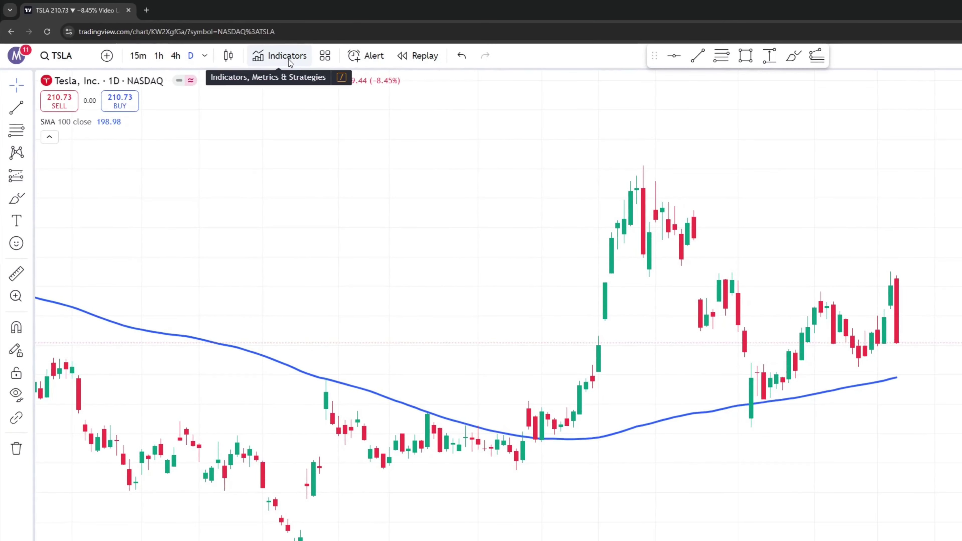
# Search the technical indicators for "MACD" and add Moving Average Convergence Divergence to the Tesla chart
pyautogui.click(289, 60)
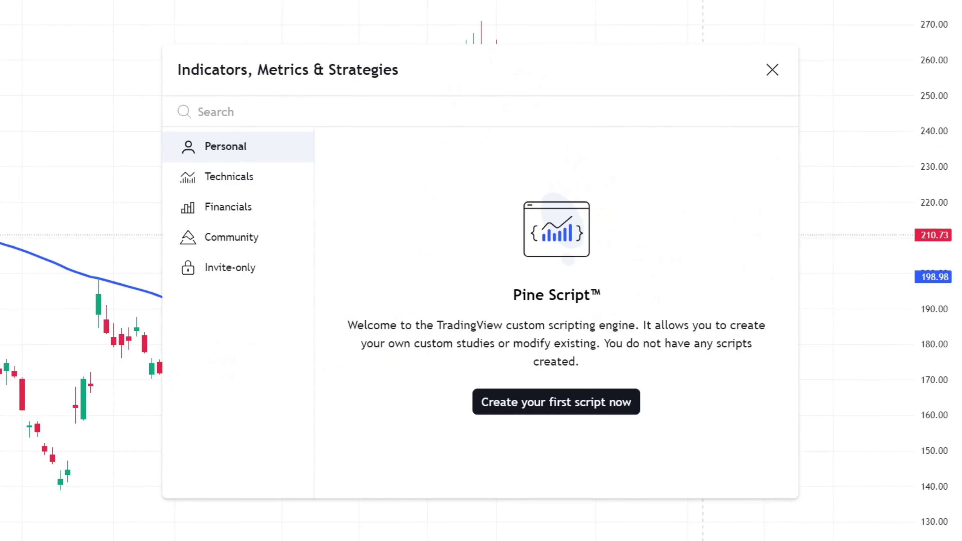
pyautogui.click(229, 176)
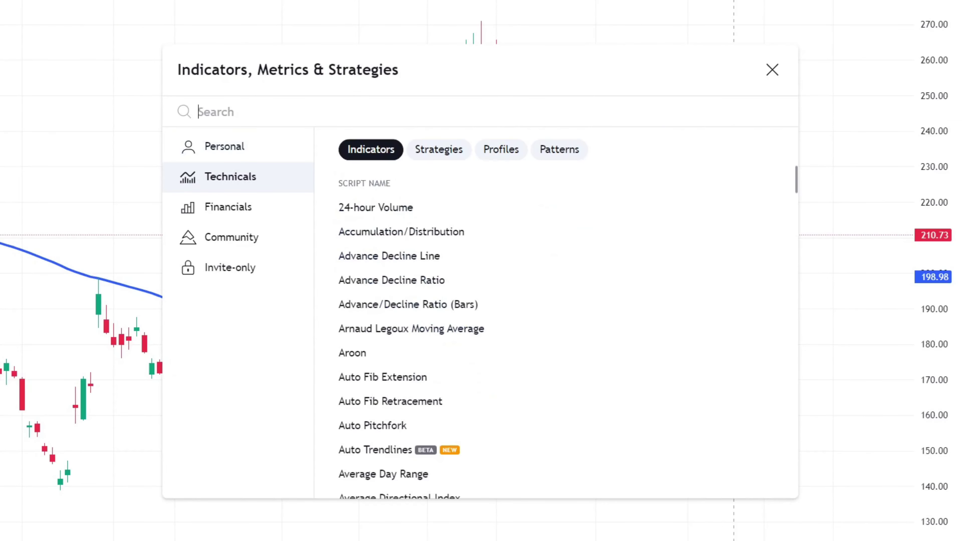
pyautogui.write('MACD')
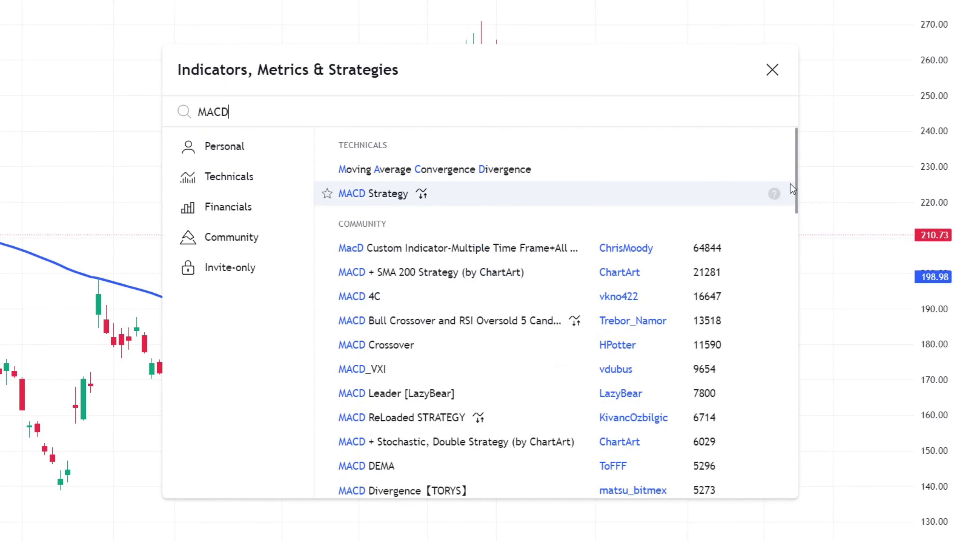
pyautogui.scroll(-1, 796, 192)
pyautogui.moveTo(796, 191); pyautogui.dragTo(806, 135)
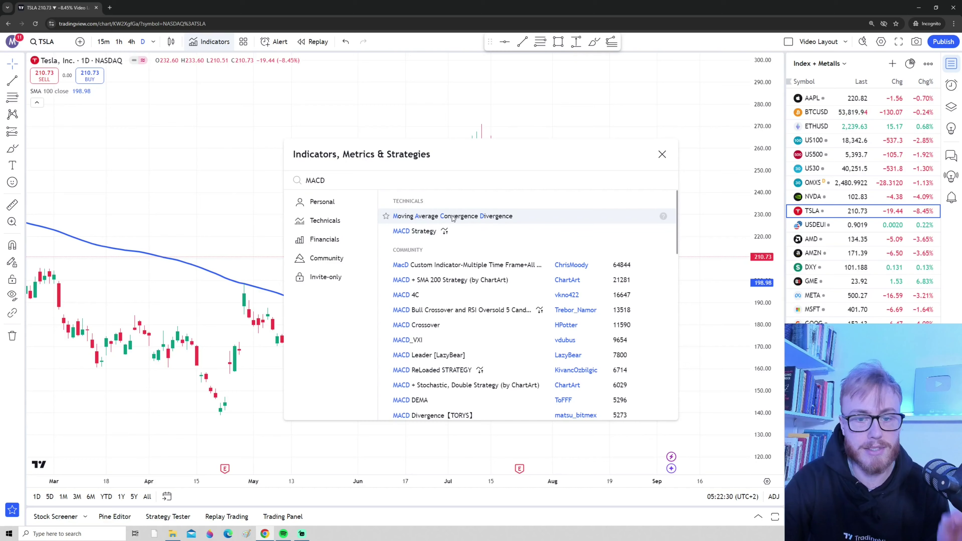
pyautogui.click(436, 169)
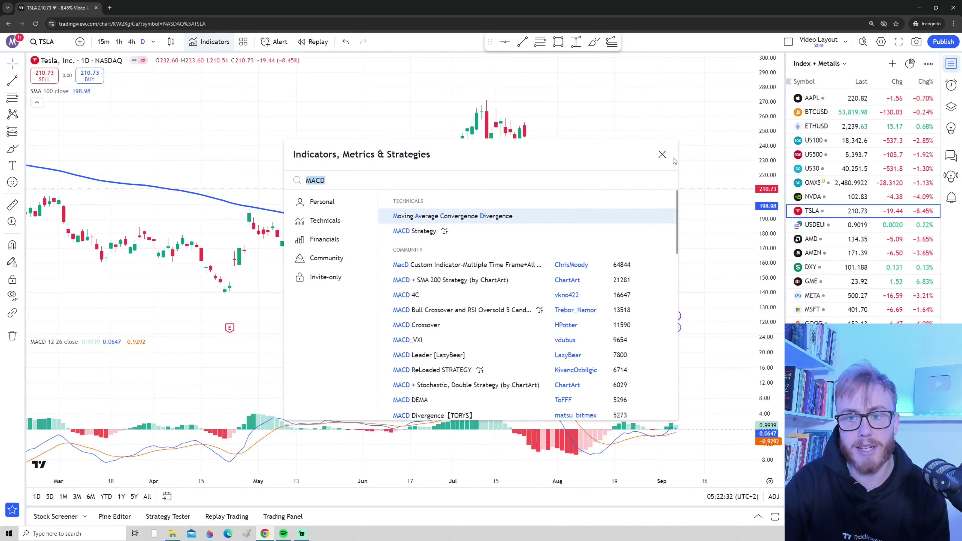
pyautogui.press('Escape')
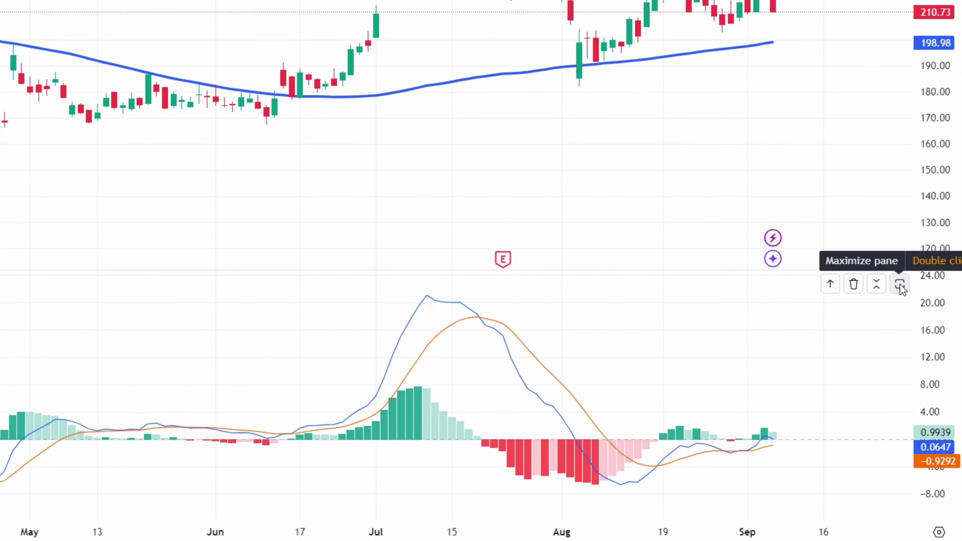
# Maximize the MACD pane and frame the April to September 2024 range
pyautogui.click(900, 287)
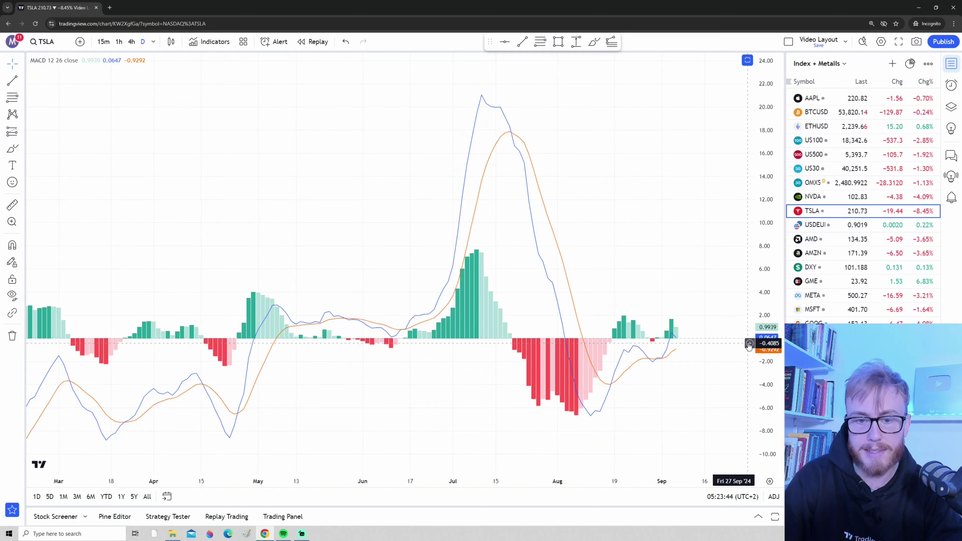
pyautogui.moveTo(773, 269); pyautogui.dragTo(635, 227)
pyautogui.scroll(2, 660, 246)
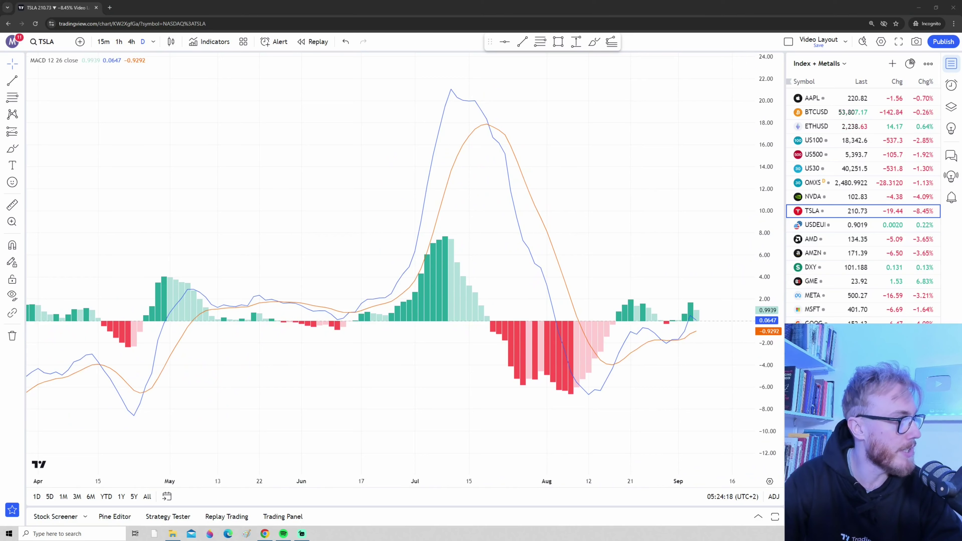
# Annotate the blue line as "MACD", the orange line as "Signal" and the arc-marked bars as "Histograms", each with an arrow
pyautogui.moveTo(337, 148)
pyautogui.mouseDown()
pyautogui.moveTo(415, 162)
pyautogui.moveTo(398, 171)
pyautogui.mouseUp()
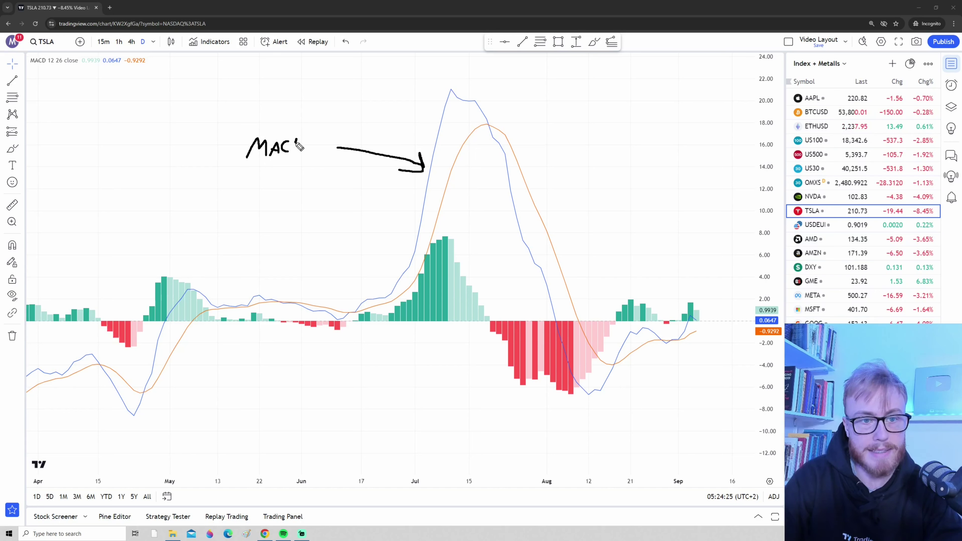
pyautogui.moveTo(600, 129)
pyautogui.mouseDown()
pyautogui.moveTo(527, 168)
pyautogui.moveTo(548, 169)
pyautogui.mouseUp()
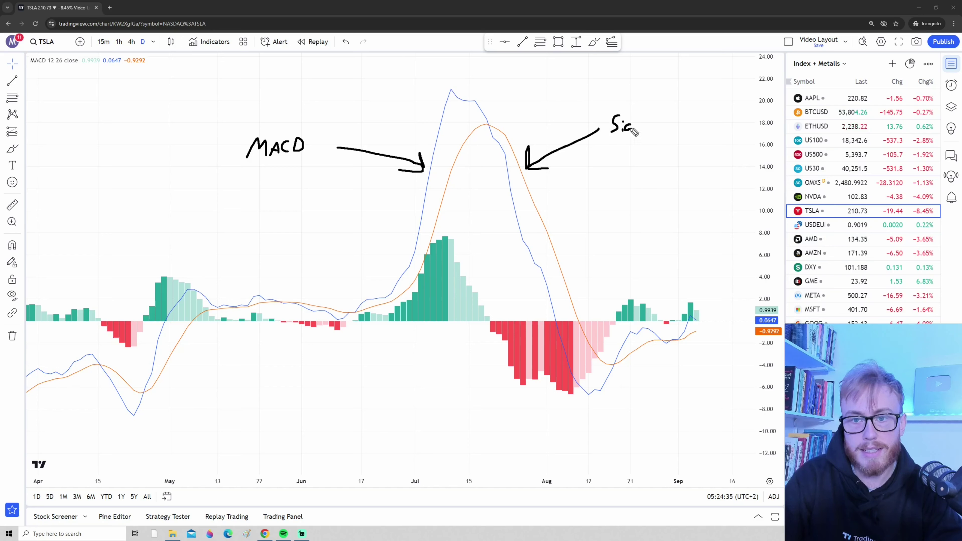
pyautogui.moveTo(675, 115); pyautogui.dragTo(676, 131)
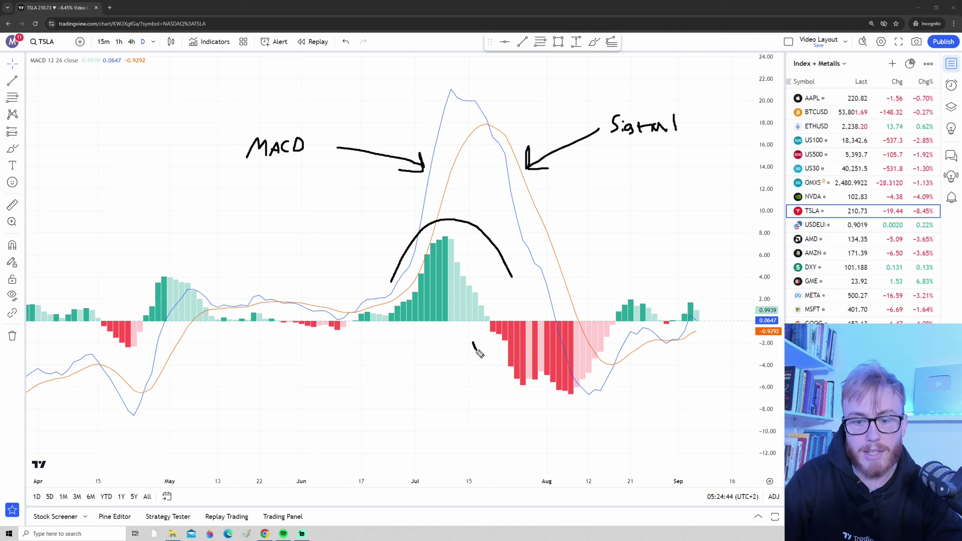
pyautogui.moveTo(479, 353)
pyautogui.mouseDown()
pyautogui.moveTo(607, 402)
pyautogui.moveTo(631, 369)
pyautogui.mouseUp()
pyautogui.moveTo(463, 335)
pyautogui.mouseDown()
pyautogui.moveTo(381, 393)
pyautogui.moveTo(403, 400)
pyautogui.mouseUp()
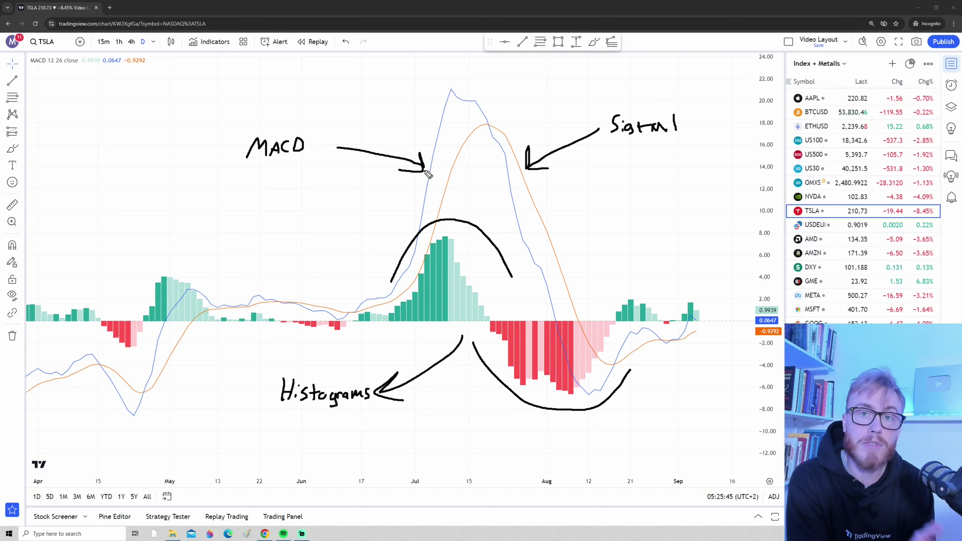
# Circle the handwritten MACD and Signal labels and trace the MACD line's rise to its July peak
pyautogui.moveTo(308, 122)
pyautogui.mouseDown()
pyautogui.moveTo(254, 164)
pyautogui.moveTo(283, 121)
pyautogui.mouseUp()
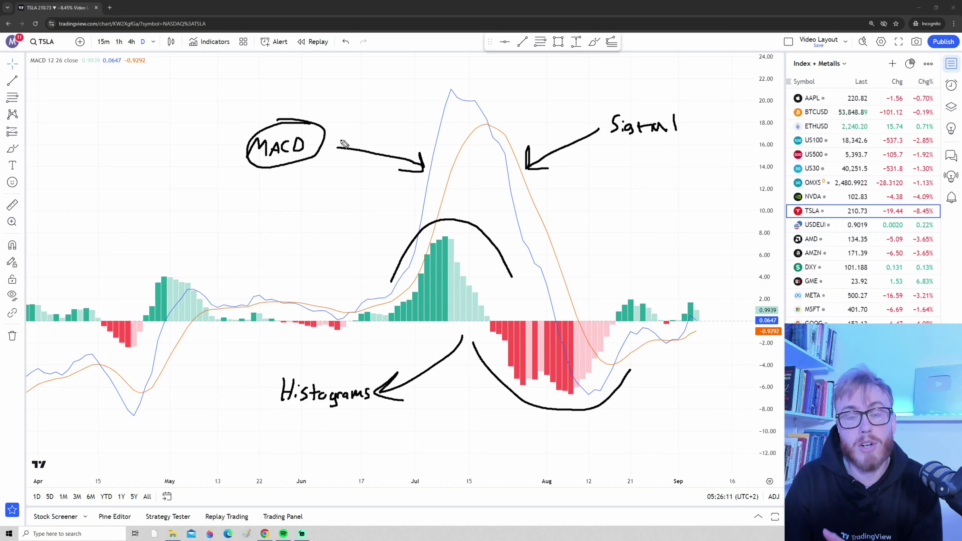
pyautogui.moveTo(679, 99)
pyautogui.mouseDown()
pyautogui.moveTo(615, 108)
pyautogui.moveTo(693, 138)
pyautogui.moveTo(657, 101)
pyautogui.mouseUp()
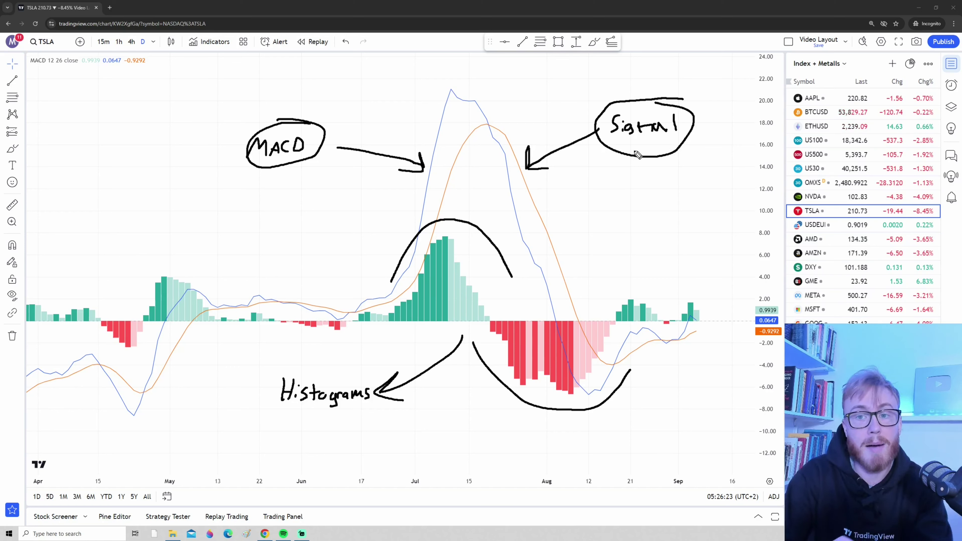
pyautogui.moveTo(426, 171); pyautogui.dragTo(454, 96)
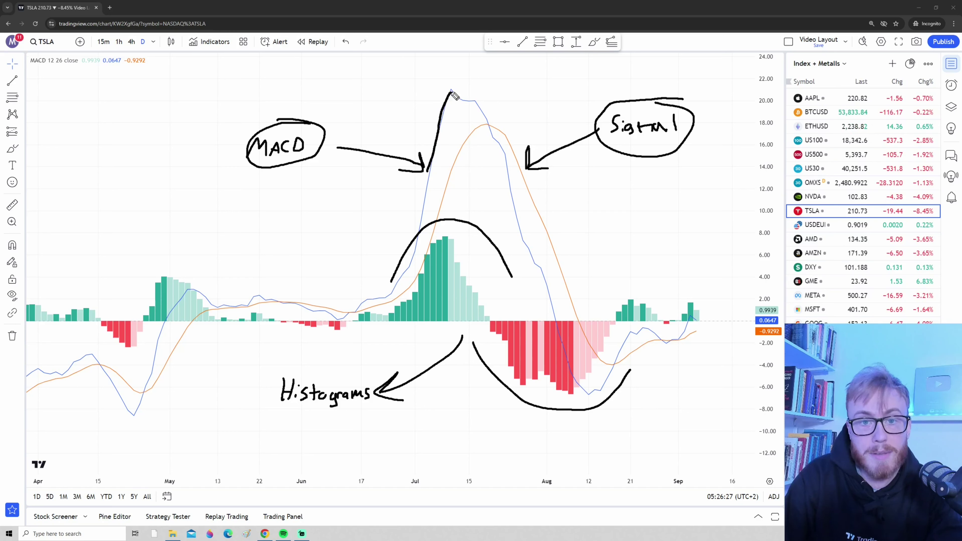
# Trace the MACD line's decline after its July peak and undo the tracing
pyautogui.moveTo(507, 160); pyautogui.dragTo(521, 215)
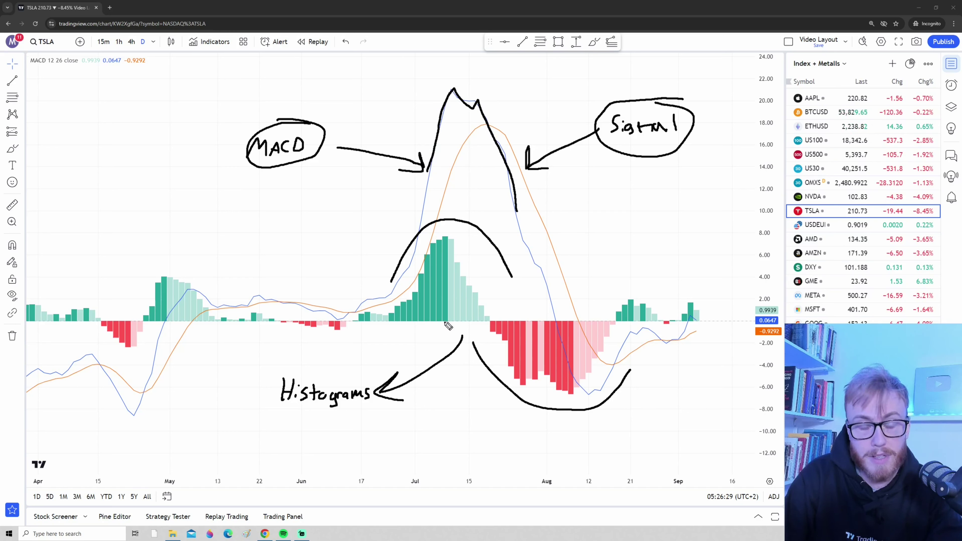
pyautogui.hotkey('ctrl', 'z')
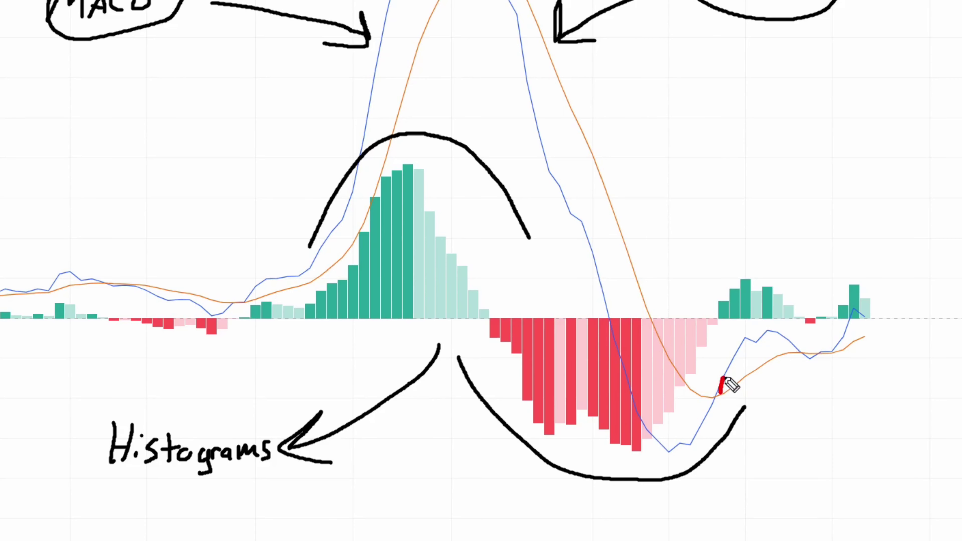
# Shade the mid-to-late August gap between the MACD and signal lines in red, marking it with an arrow and the green bars with an arc
pyautogui.moveTo(723, 377); pyautogui.dragTo(795, 353)
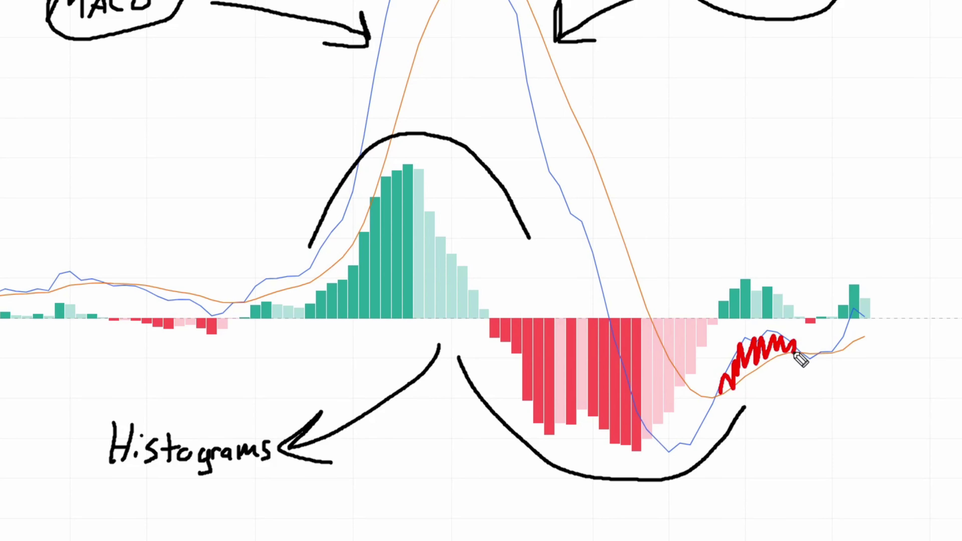
pyautogui.moveTo(835, 499)
pyautogui.mouseDown()
pyautogui.moveTo(788, 395)
pyautogui.moveTo(803, 387)
pyautogui.moveTo(848, 428)
pyautogui.mouseUp()
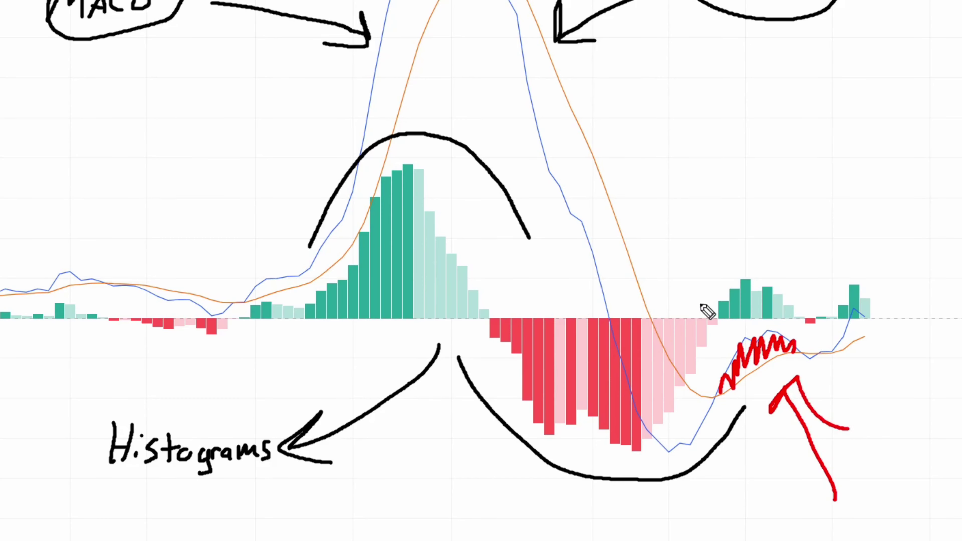
pyautogui.moveTo(701, 304)
pyautogui.mouseDown()
pyautogui.moveTo(735, 270)
pyautogui.moveTo(785, 282)
pyautogui.moveTo(799, 299)
pyautogui.mouseUp()
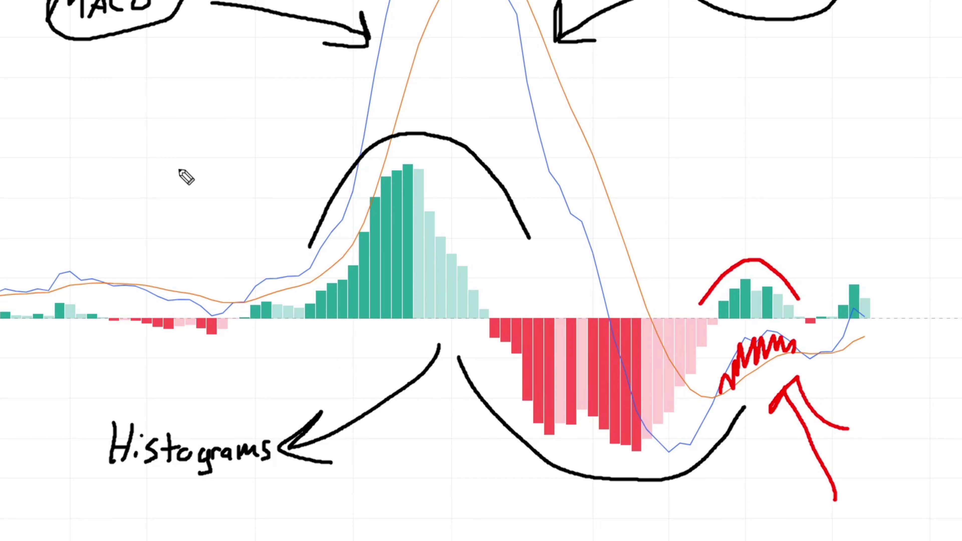
# Mark the narrow early-June gap between the lines with a red arrow and shading, and arc beneath its red histogram bars
pyautogui.moveTo(179, 169); pyautogui.dragTo(173, 281)
pyautogui.moveTo(160, 244)
pyautogui.mouseDown()
pyautogui.moveTo(198, 258)
pyautogui.moveTo(200, 244)
pyautogui.mouseUp()
pyautogui.moveTo(146, 292)
pyautogui.mouseDown()
pyautogui.moveTo(157, 284)
pyautogui.moveTo(226, 309)
pyautogui.mouseUp()
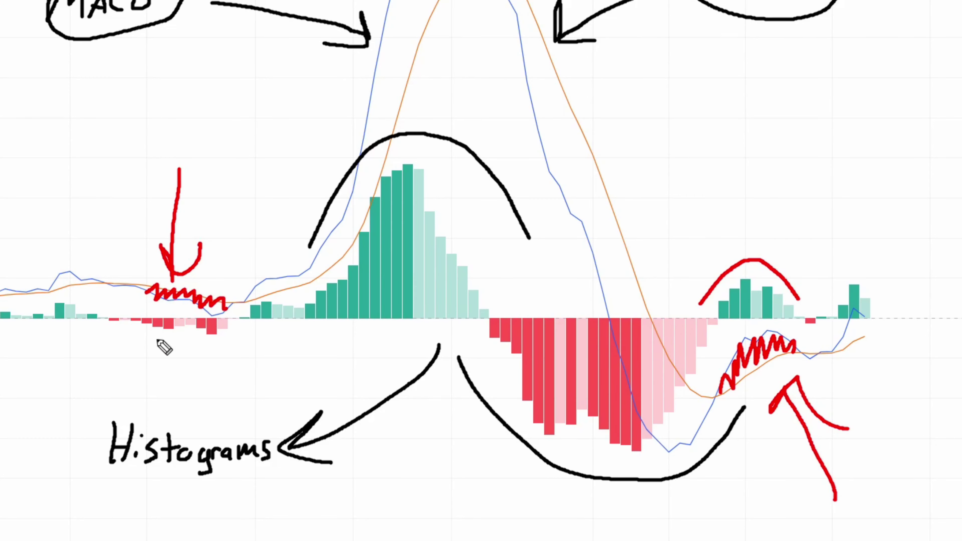
pyautogui.moveTo(127, 328)
pyautogui.mouseDown()
pyautogui.moveTo(226, 340)
pyautogui.moveTo(147, 343)
pyautogui.moveTo(214, 356)
pyautogui.mouseUp()
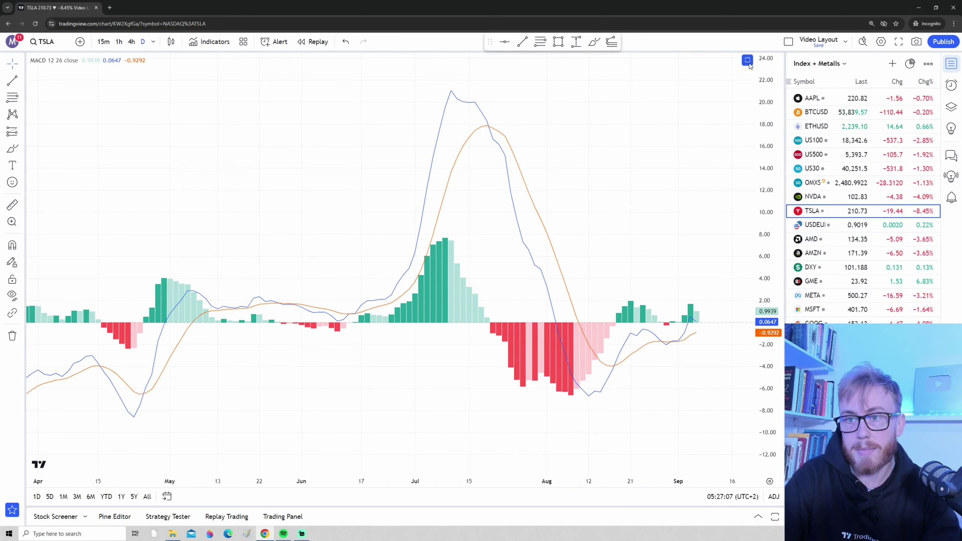
# Restore the MACD pane beneath the Tesla price chart and box the late-June to July rally in red in both panes
pyautogui.click(747, 61)
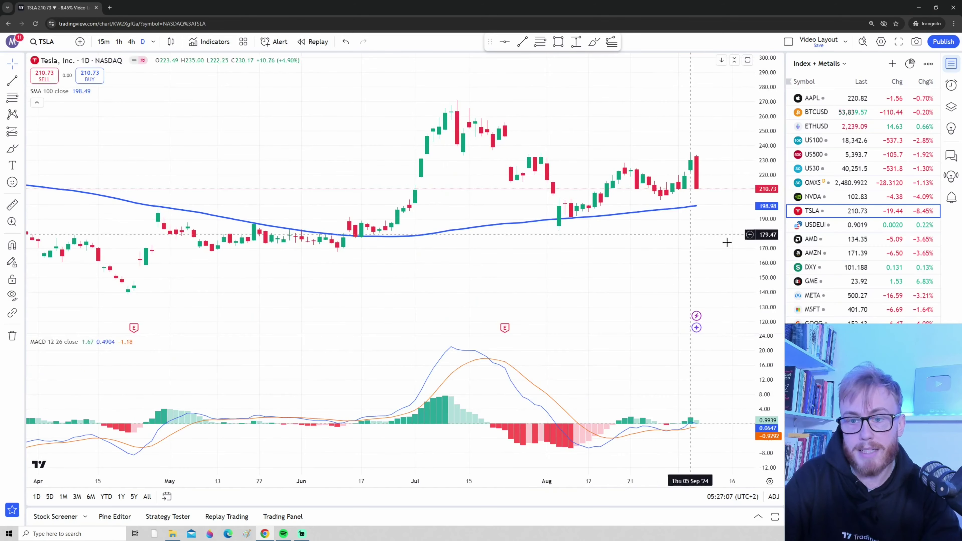
pyautogui.moveTo(521, 282); pyautogui.dragTo(572, 278)
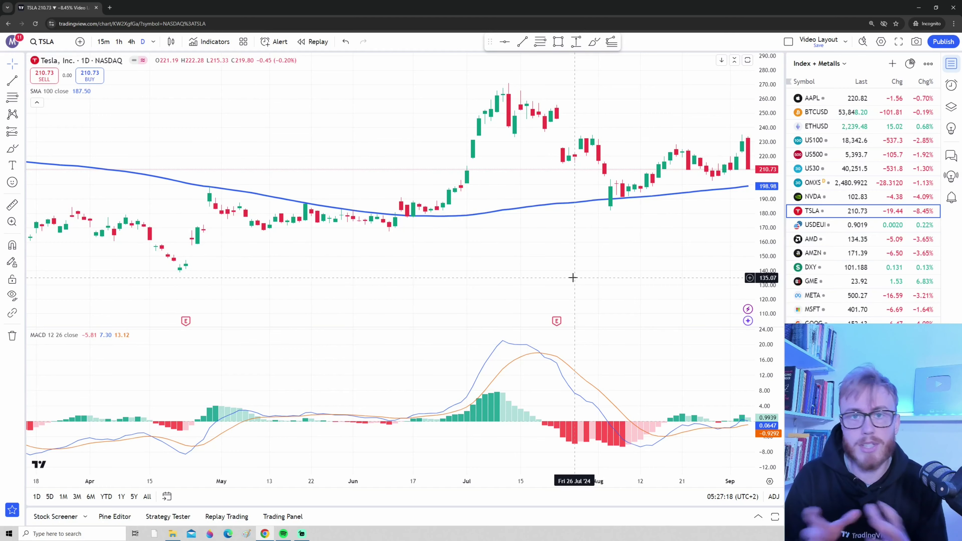
pyautogui.moveTo(571, 274); pyautogui.dragTo(551, 285)
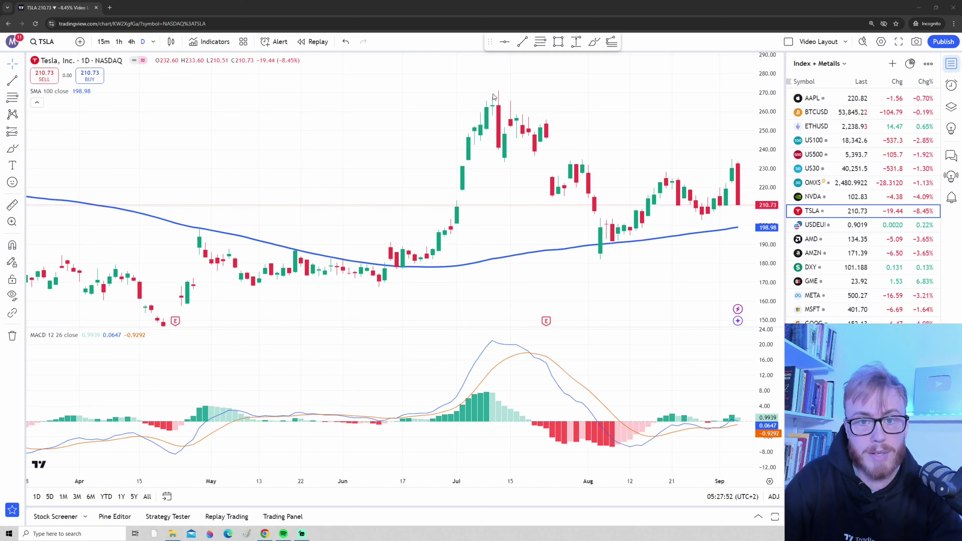
pyautogui.moveTo(498, 87); pyautogui.dragTo(418, 287)
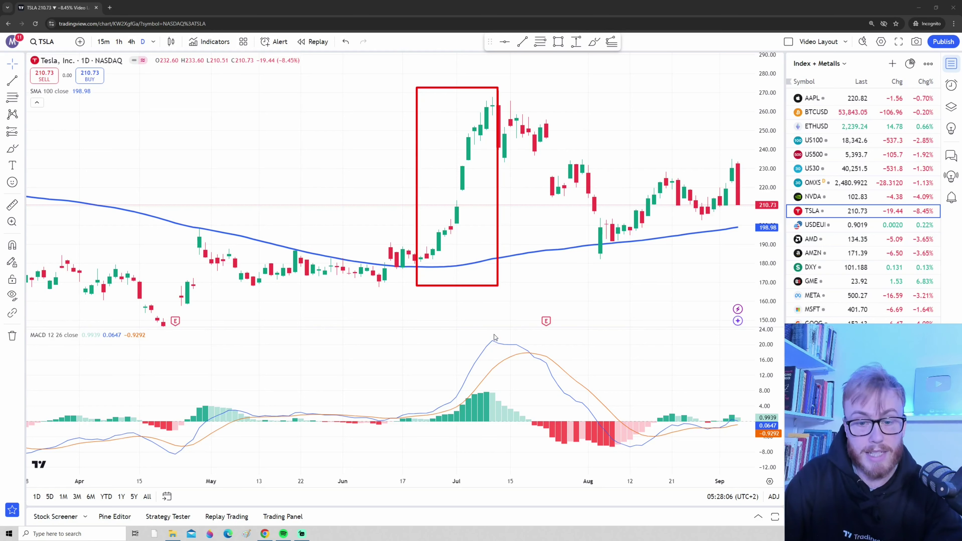
pyautogui.moveTo(510, 329); pyautogui.dragTo(447, 453)
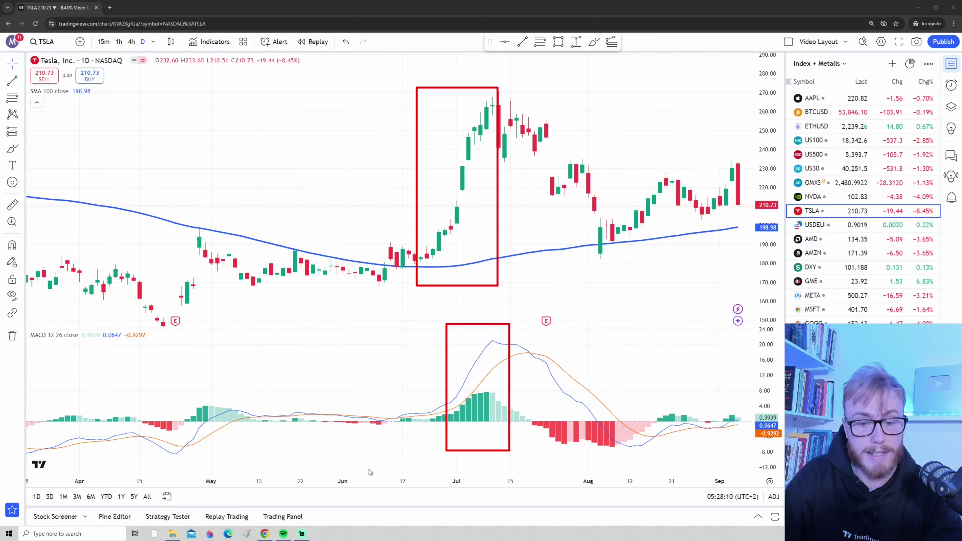
# Box the October 2023 price decline in red, along with the matching section of the MACD pane
pyautogui.hscroll(-10, 373, 477)
pyautogui.hscroll(-10, 371, 260)
pyautogui.moveTo(333, 117); pyautogui.dragTo(430, 294)
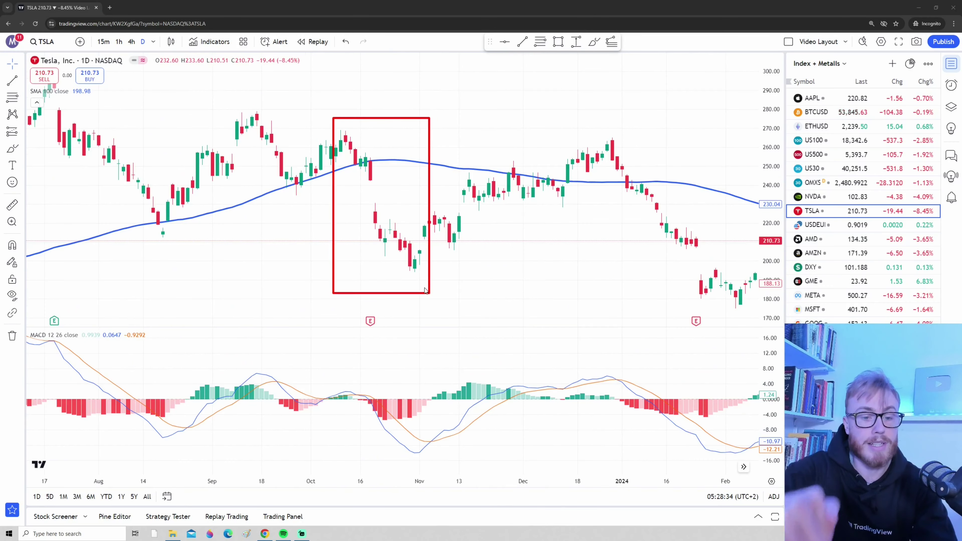
pyautogui.moveTo(357, 338); pyautogui.dragTo(430, 468)
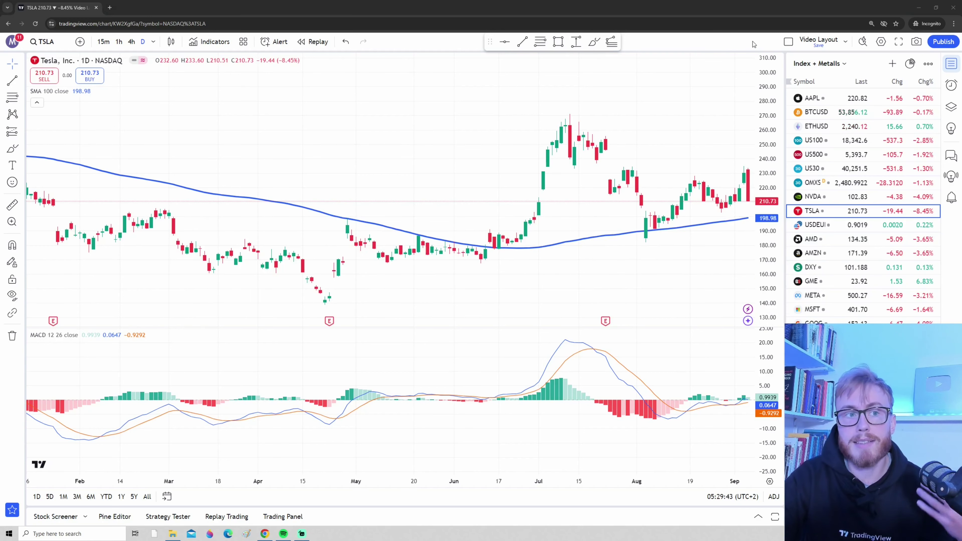
# Point three red arrows at the rising daily candles of early July and clear them from the chart
pyautogui.moveTo(507, 138); pyautogui.dragTo(544, 158)
pyautogui.moveTo(470, 158)
pyautogui.mouseDown()
pyautogui.moveTo(541, 183)
pyautogui.moveTo(532, 208)
pyautogui.mouseUp()
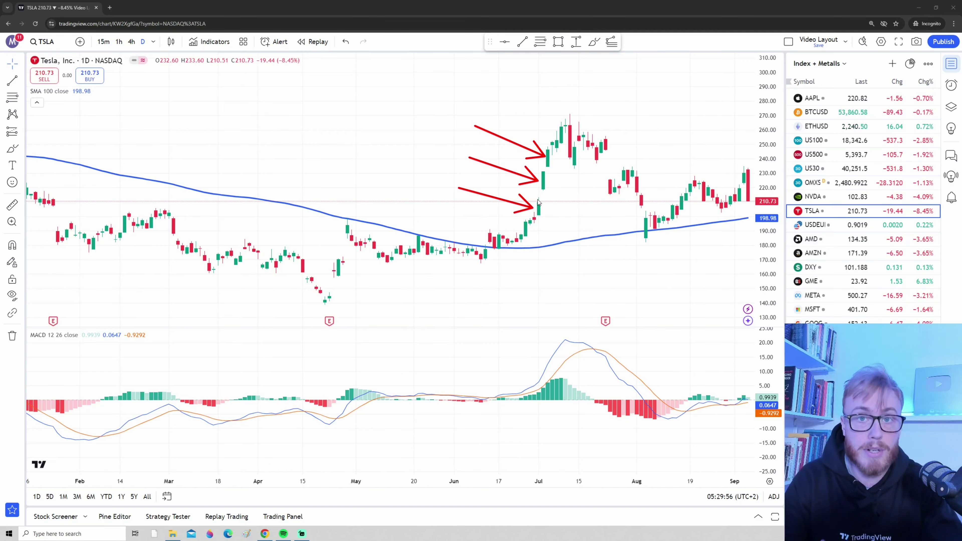
pyautogui.press('Escape')
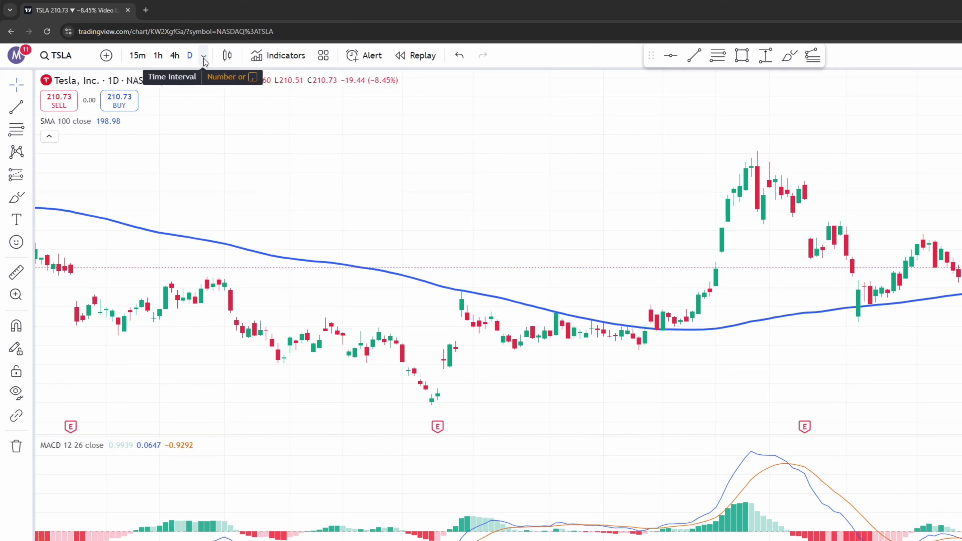
# Review the available chart intervals from ticks to ranges and switch the Tesla chart to 1 hour
pyautogui.click(203, 57)
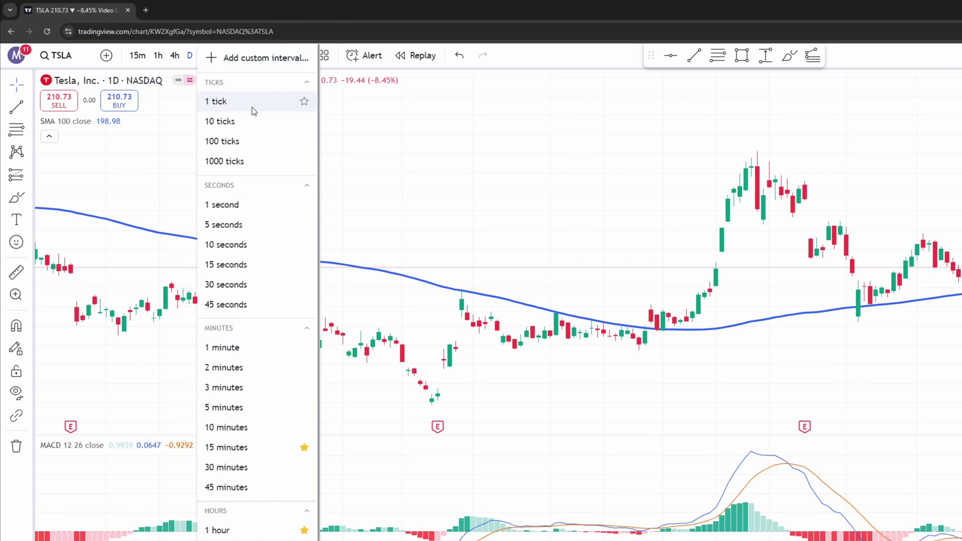
pyautogui.scroll(-1, 251, 171)
pyautogui.scroll(1, 249, 129)
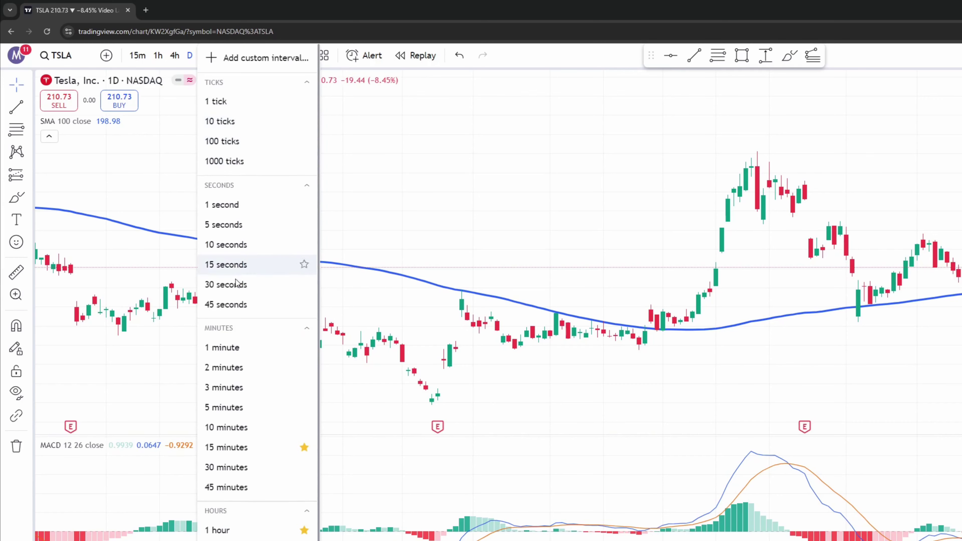
pyautogui.scroll(-3, 235, 360)
pyautogui.scroll(-2, 246, 447)
pyautogui.scroll(5, 267, 432)
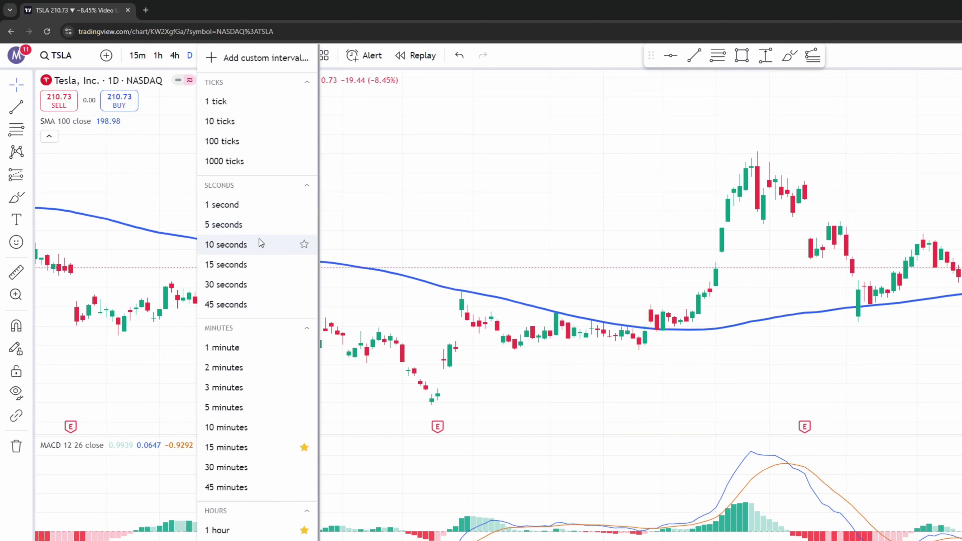
pyautogui.scroll(-5, 261, 372)
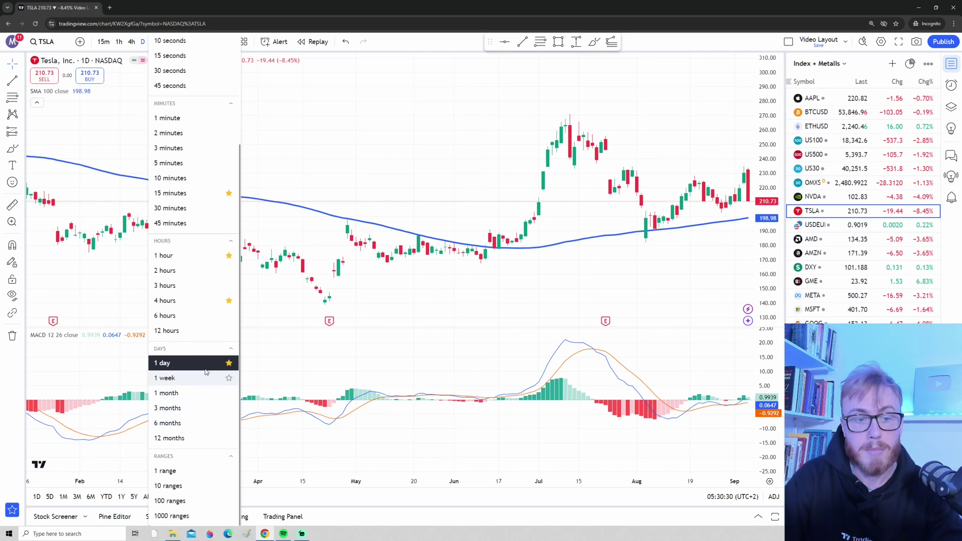
pyautogui.click(200, 260)
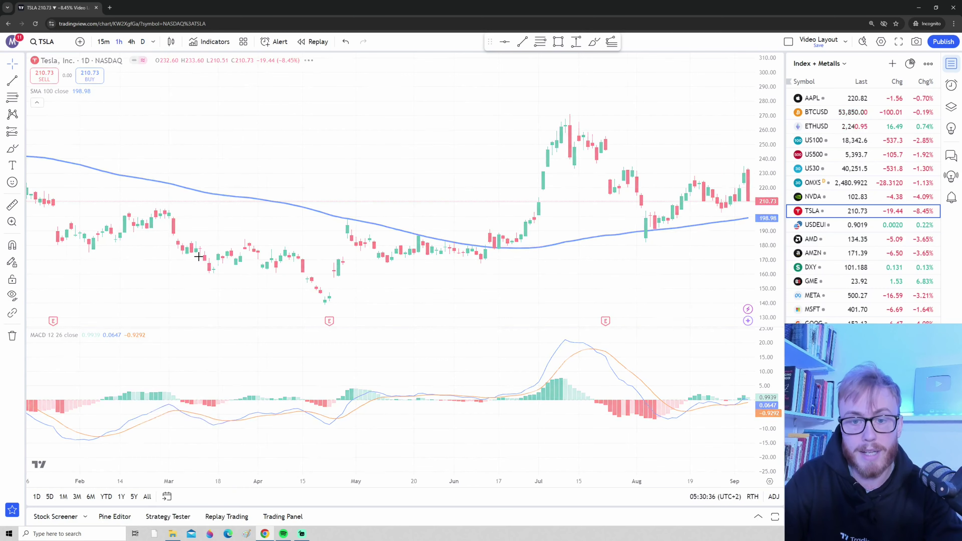
# Enlarge the hourly price candles and point three black arrows at the steep drop after 5 September
pyautogui.moveTo(311, 291); pyautogui.dragTo(458, 291)
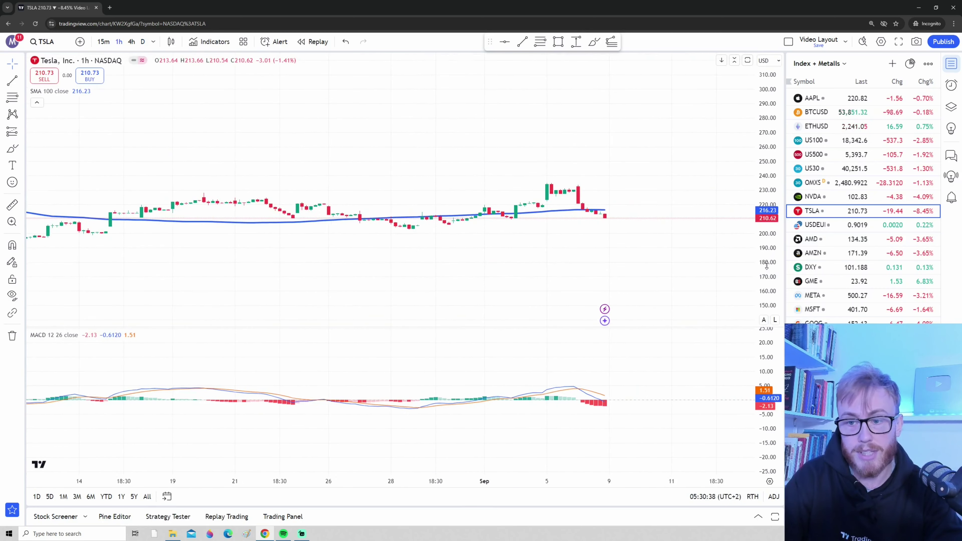
pyautogui.scroll(5, 678, 232)
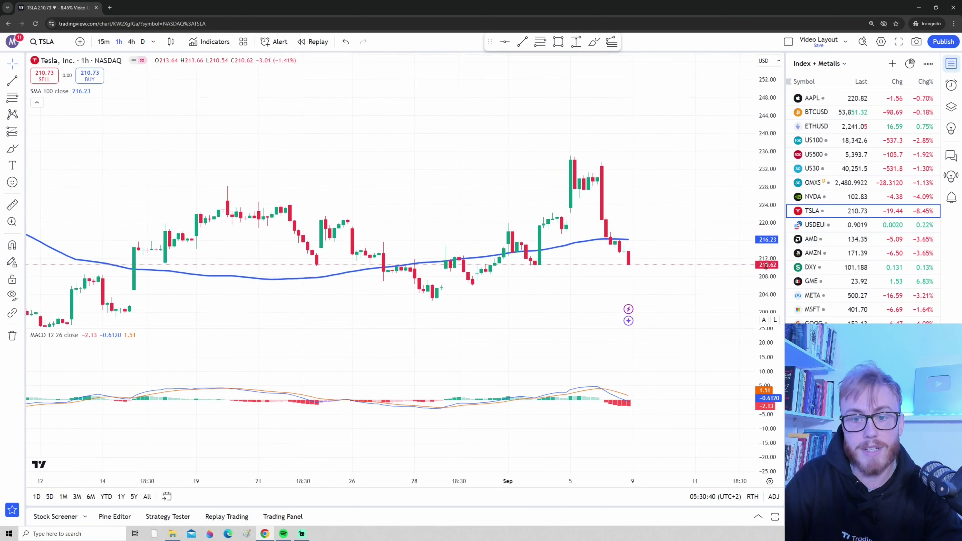
pyautogui.moveTo(675, 154); pyautogui.dragTo(608, 174)
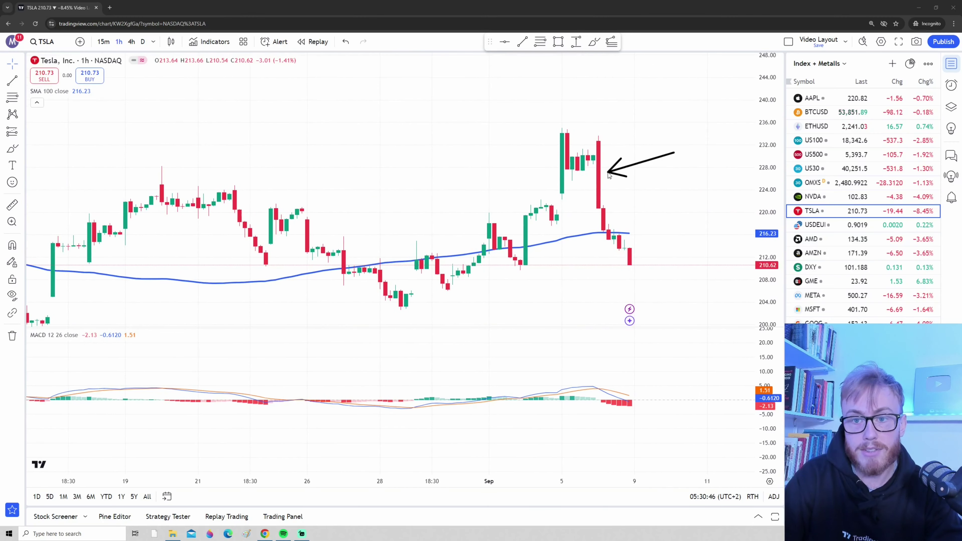
pyautogui.moveTo(675, 179); pyautogui.dragTo(611, 212)
pyautogui.moveTo(678, 205); pyautogui.dragTo(615, 231)
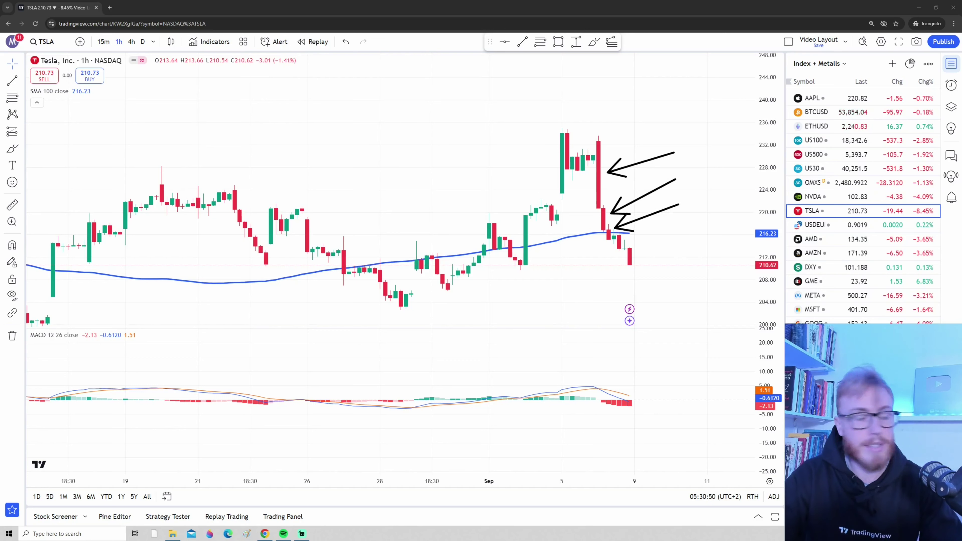
# Stretch the MACD pane's vertical scale and box the latest hourly sell-off in black in both the price and MACD panes
pyautogui.moveTo(766, 444); pyautogui.dragTo(763, 393)
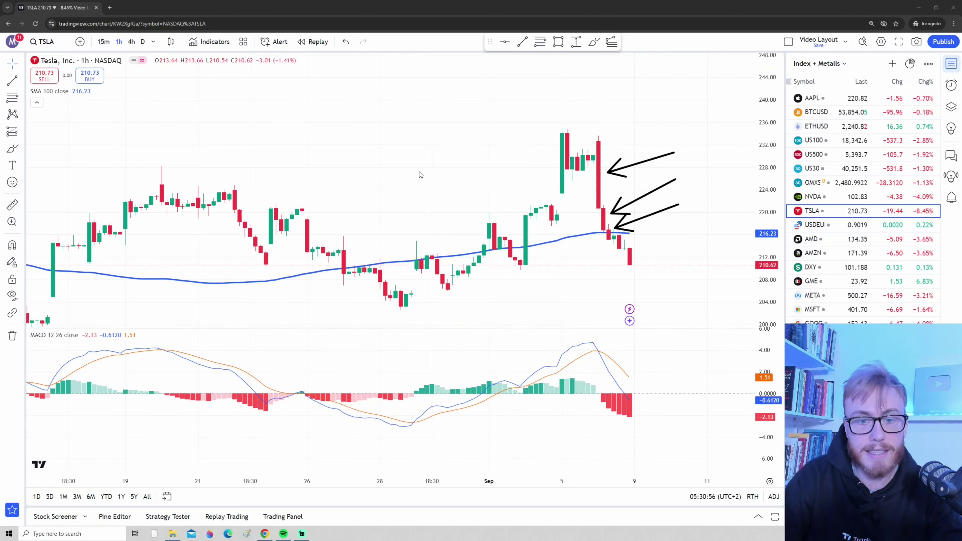
pyautogui.moveTo(432, 179); pyautogui.dragTo(450, 254)
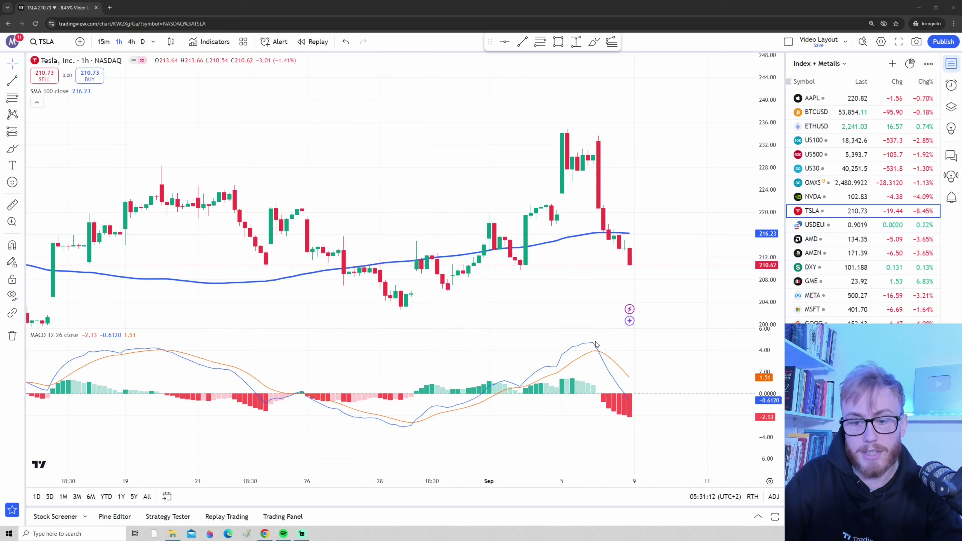
pyautogui.moveTo(594, 128); pyautogui.dragTo(640, 289)
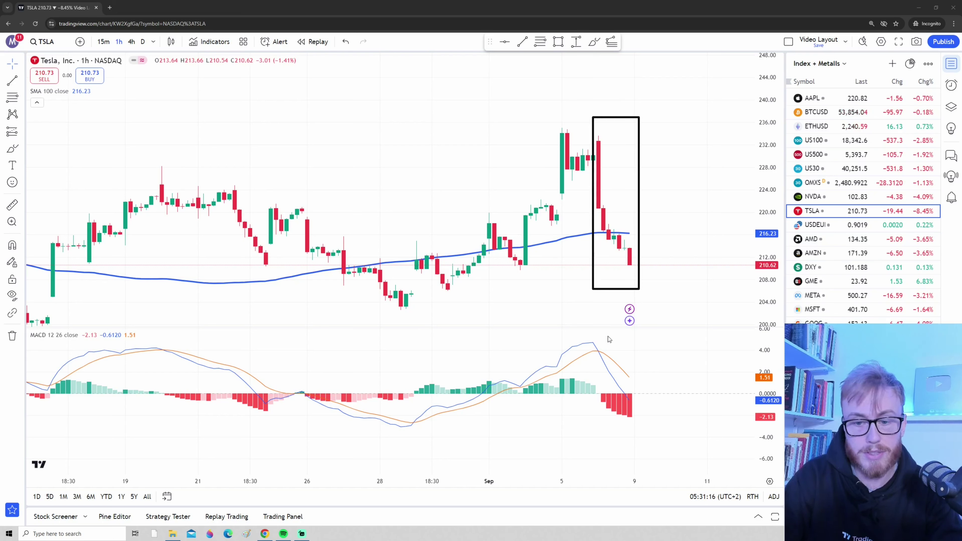
pyautogui.moveTo(598, 350); pyautogui.dragTo(641, 442)
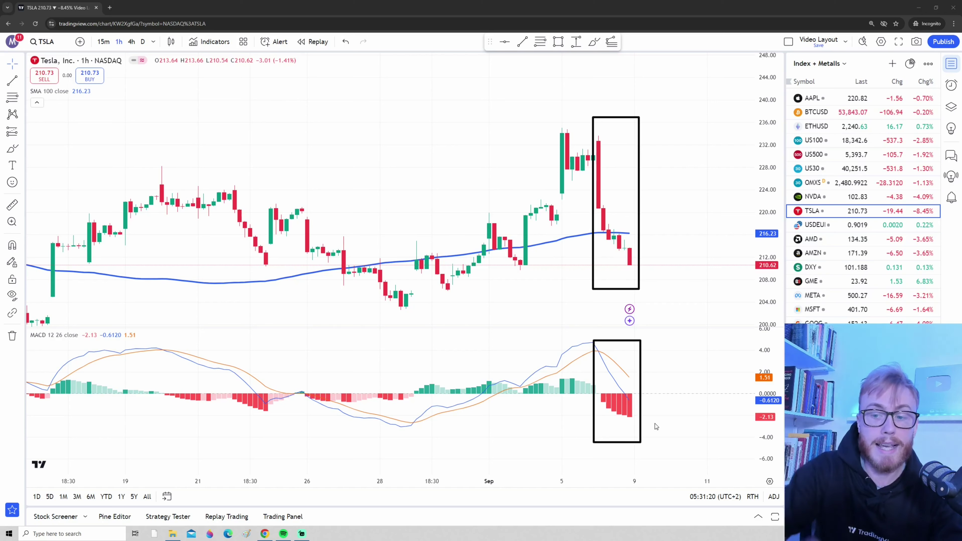
# Point an arrow at the SMA 100 legend and switch the chart to the 1-minute interval
pyautogui.moveTo(235, 169); pyautogui.dragTo(95, 96)
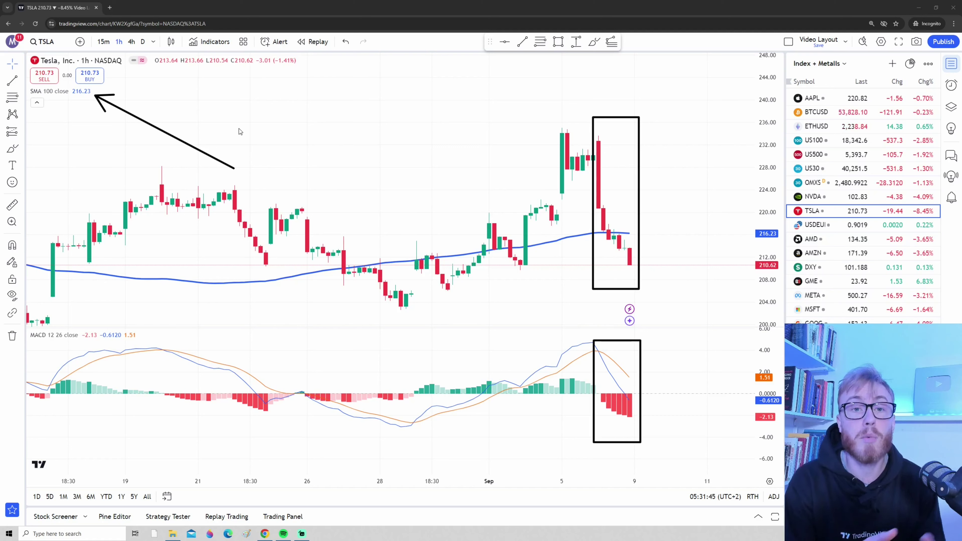
pyautogui.click(153, 42)
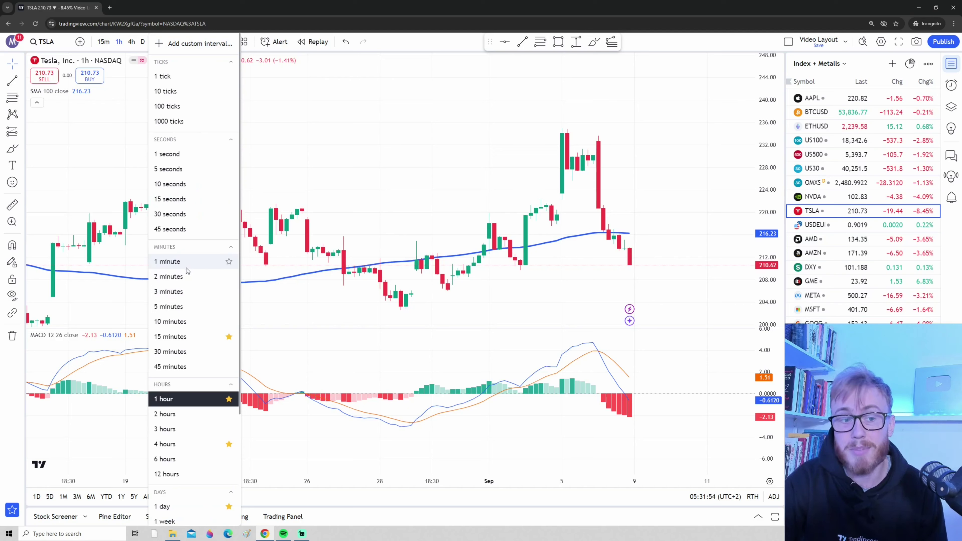
pyautogui.click(299, 172)
pyautogui.click(155, 41)
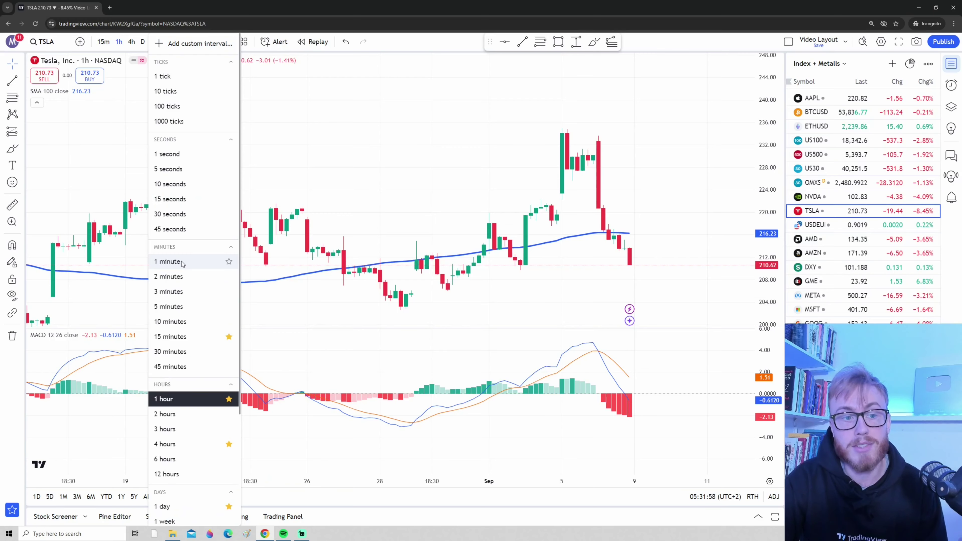
pyautogui.click(167, 262)
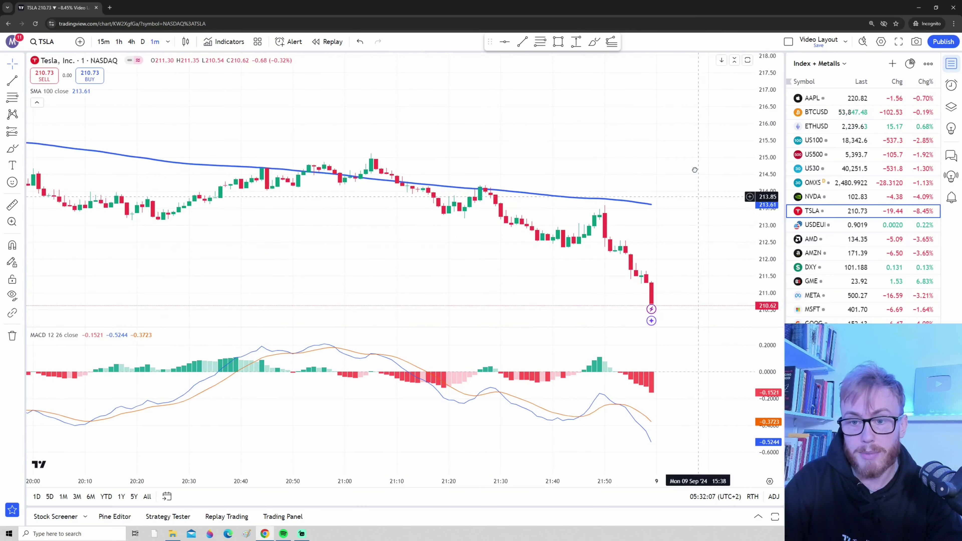
# Point three black arrows at the final falling candles on the 1-minute Tesla chart
pyautogui.moveTo(714, 228); pyautogui.dragTo(643, 253)
pyautogui.moveTo(677, 206); pyautogui.dragTo(635, 230)
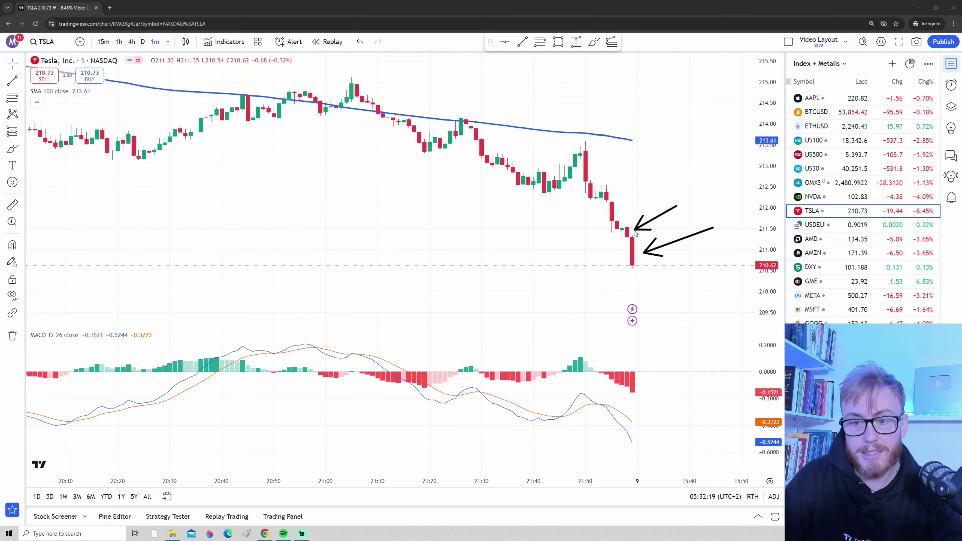
pyautogui.moveTo(668, 179); pyautogui.dragTo(628, 220)
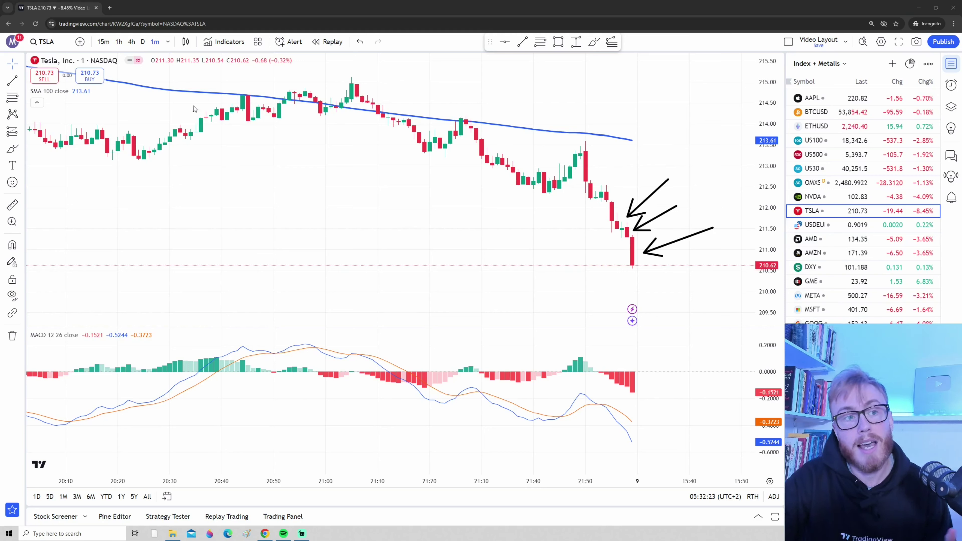
# Point an arrow at the SMA 100 legend and start a Bar Replay of the 1-minute Tesla chart from 6 September 17:02
pyautogui.moveTo(159, 123); pyautogui.dragTo(96, 97)
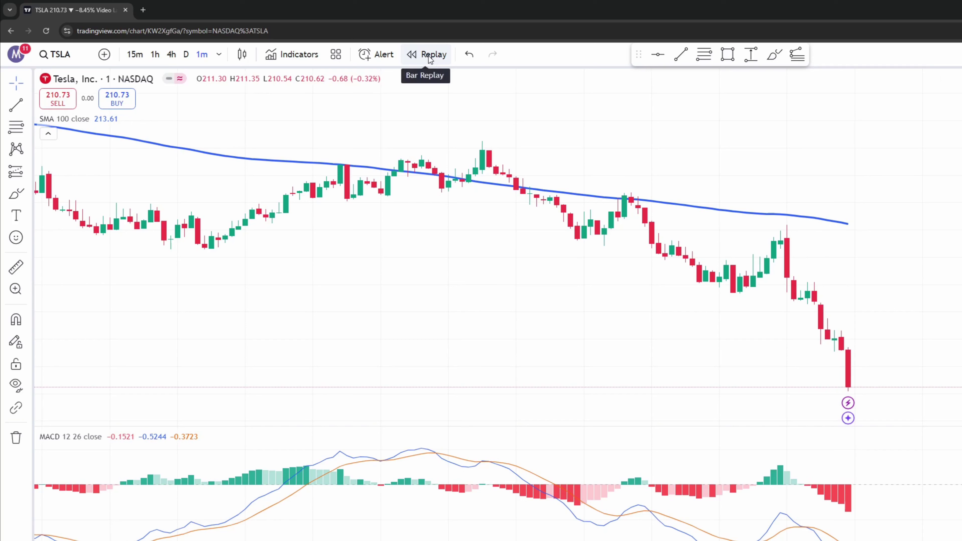
pyautogui.click(428, 56)
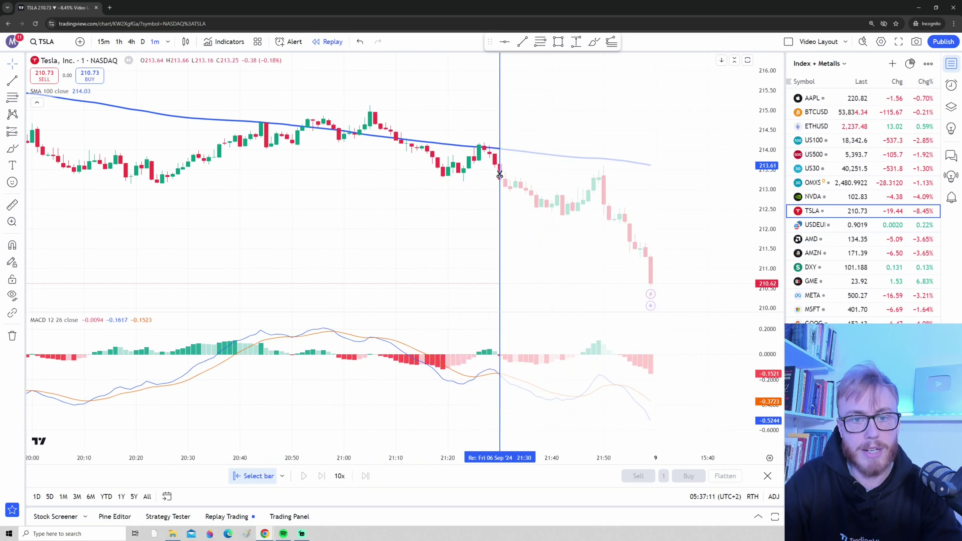
pyautogui.scroll(-5, 404, 176)
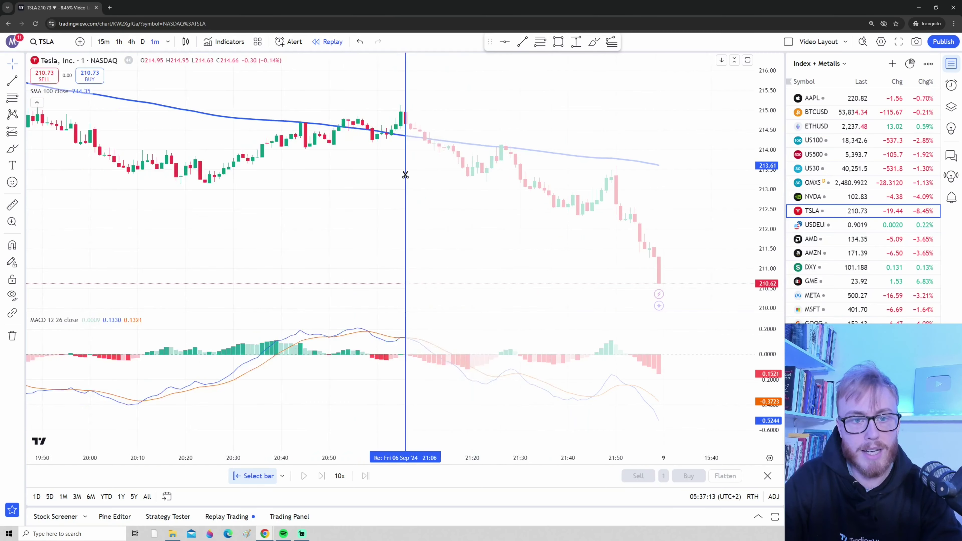
pyautogui.scroll(-1, 458, 177)
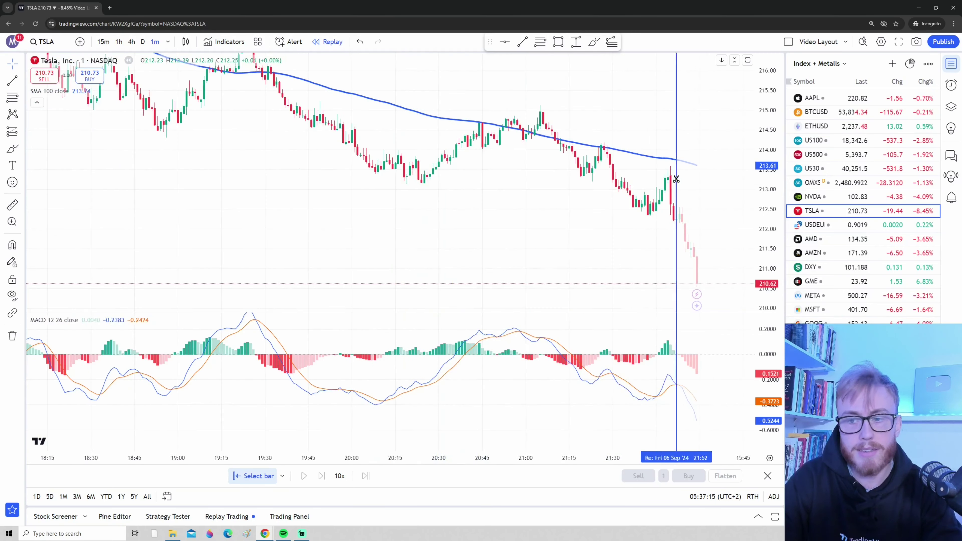
pyautogui.scroll(-2, 505, 159)
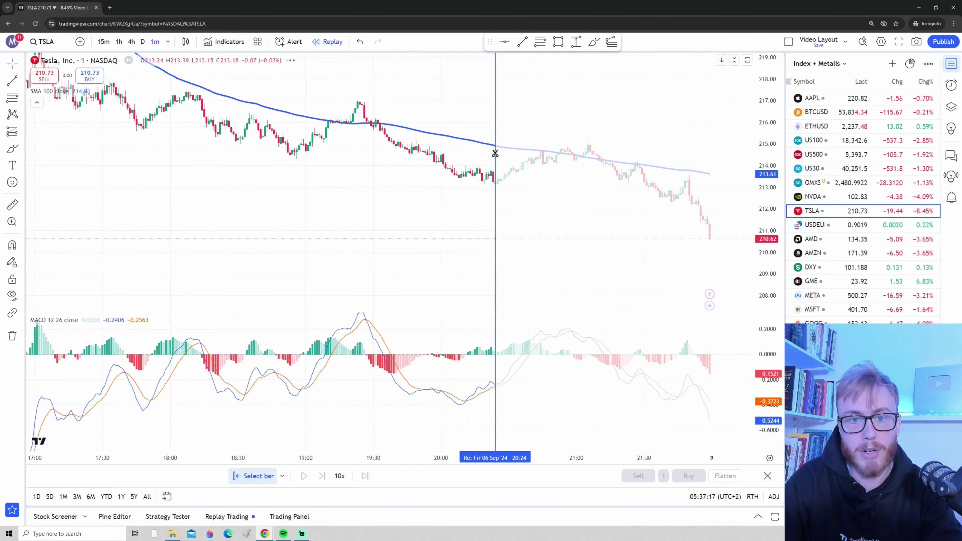
pyautogui.scroll(-3, 325, 129)
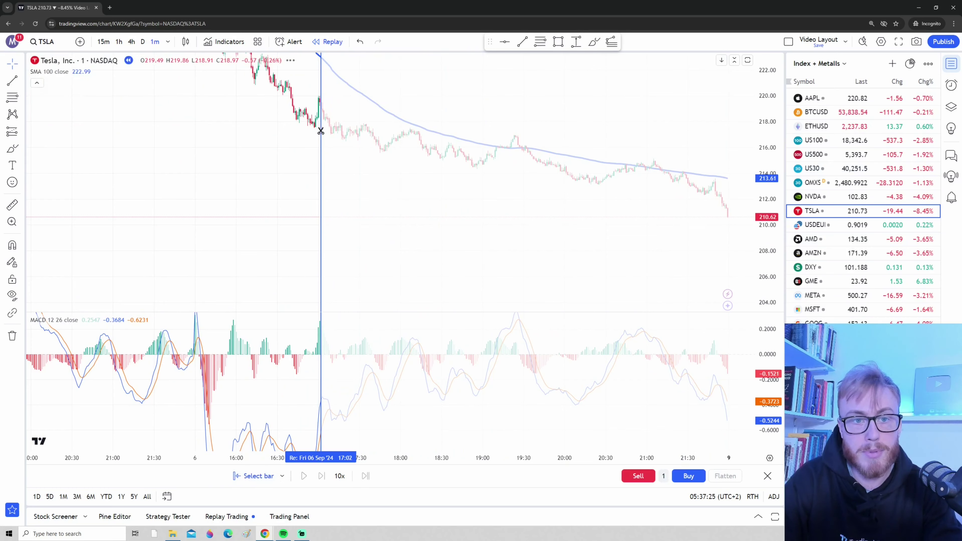
pyautogui.click(320, 131)
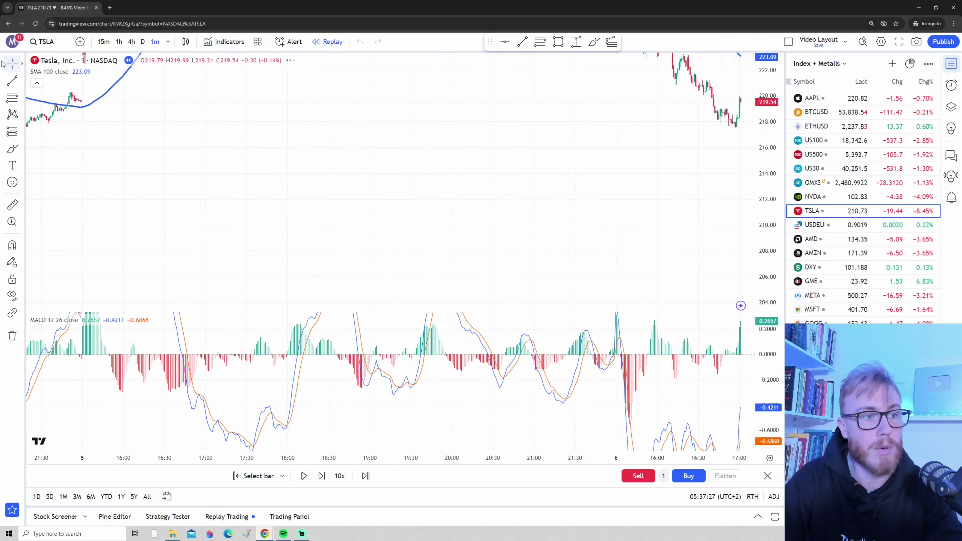
# Advance the replay six bars, one candle at a time, up to the 17:07 candle
pyautogui.moveTo(612, 181); pyautogui.dragTo(500, 228)
pyautogui.scroll(5, 500, 227)
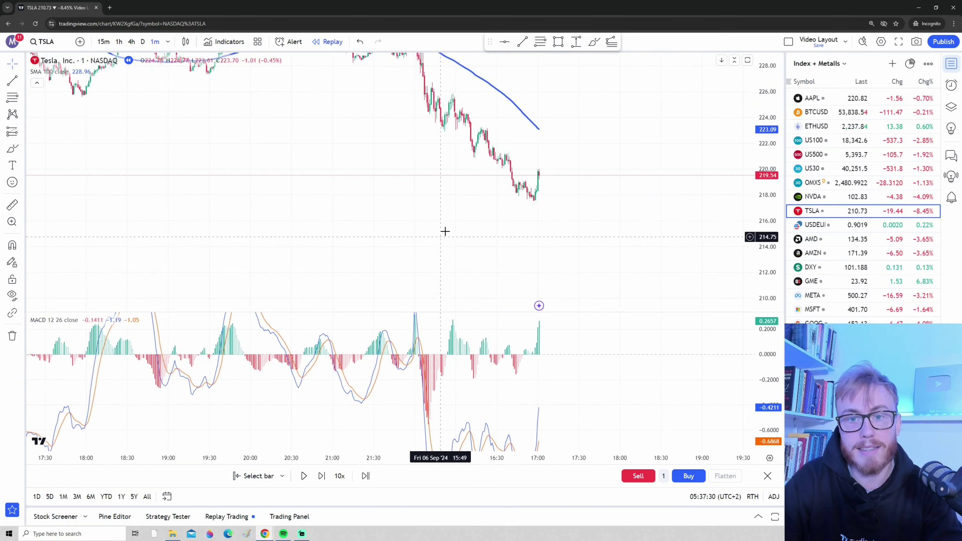
pyautogui.scroll(-2, 329, 218)
pyautogui.scroll(1, 459, 239)
pyautogui.scroll(2, 509, 262)
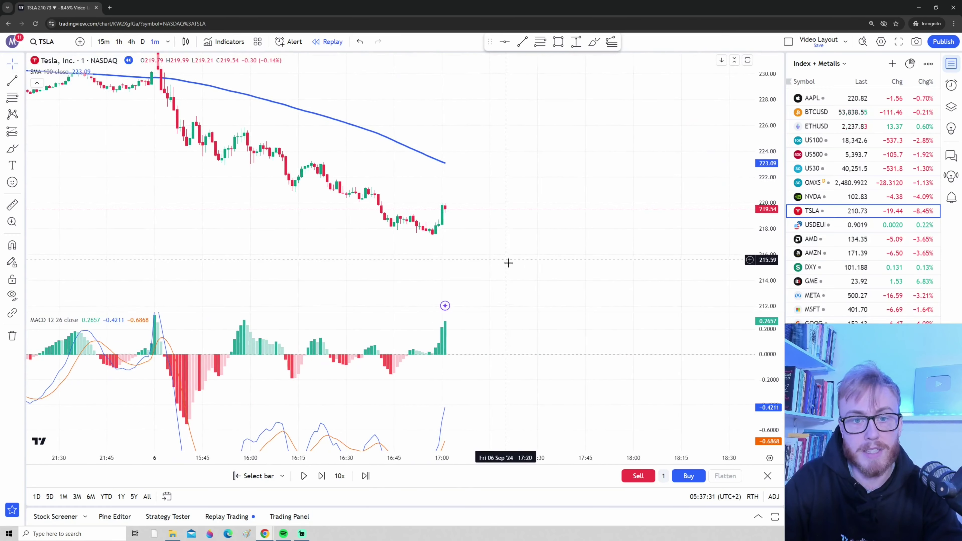
pyautogui.scroll(2, 389, 286)
pyautogui.moveTo(376, 293); pyautogui.dragTo(631, 267)
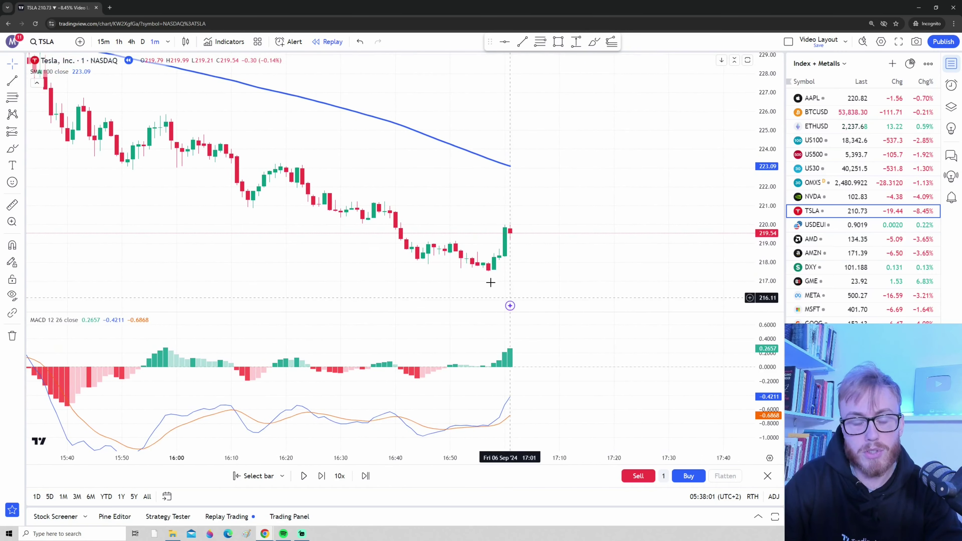
pyautogui.click(321, 476)
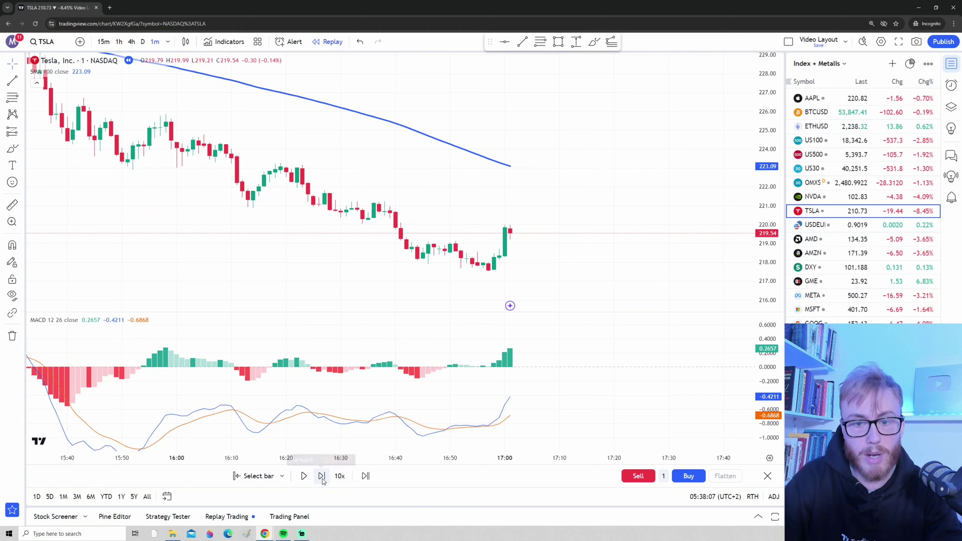
pyautogui.click(322, 476)
pyautogui.click(321, 476)
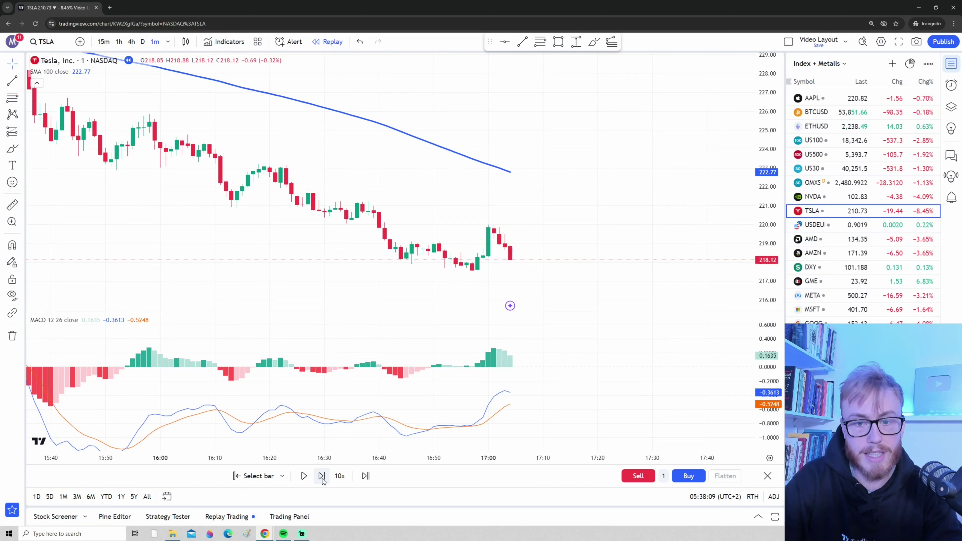
pyautogui.click(322, 476)
pyautogui.click(322, 476)
pyautogui.click(322, 476)
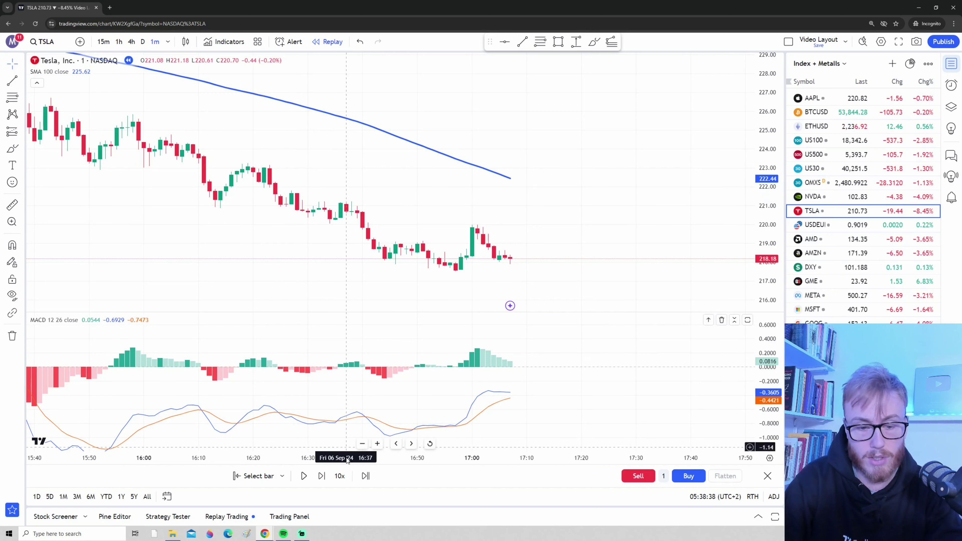
# Set the replay speed to 3x, play the replay and pause it at the 17:46 candle
pyautogui.click(340, 476)
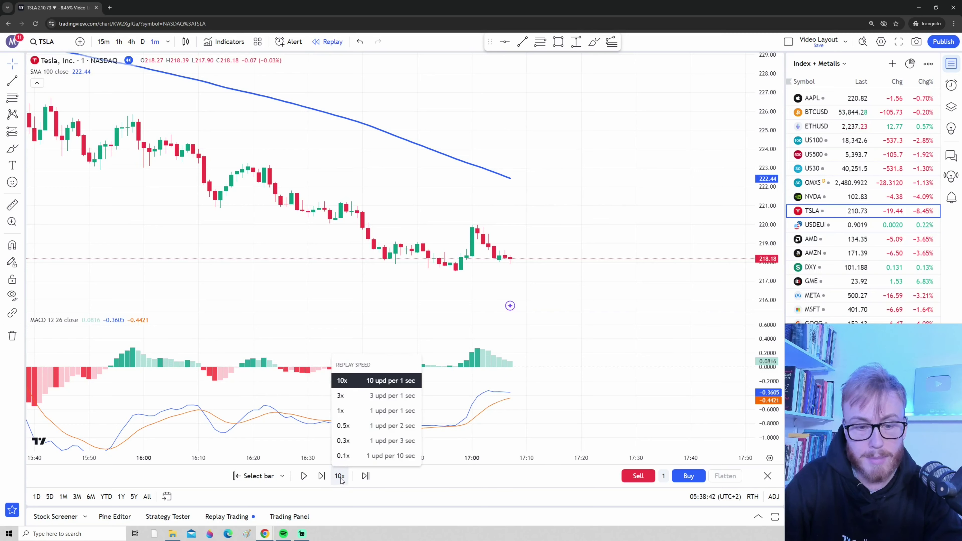
pyautogui.click(352, 399)
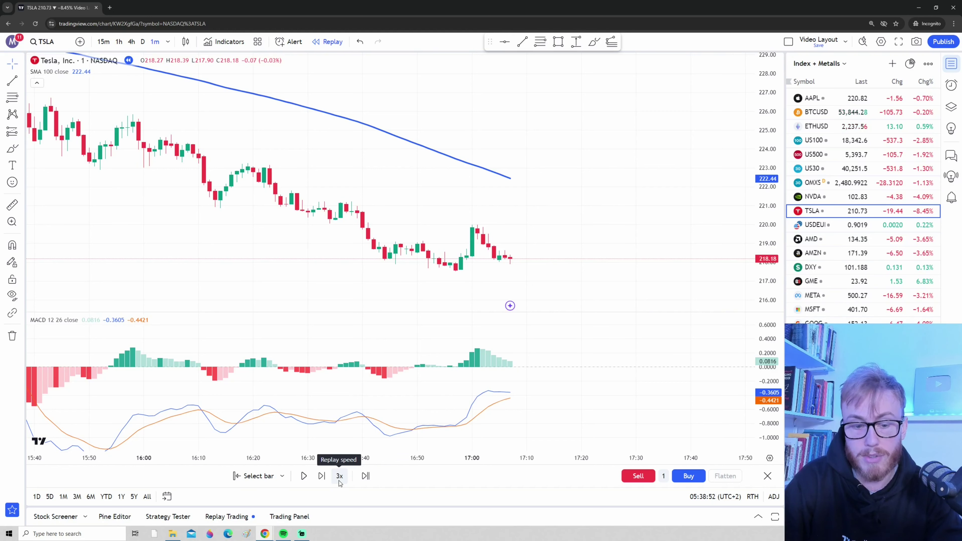
pyautogui.click(308, 479)
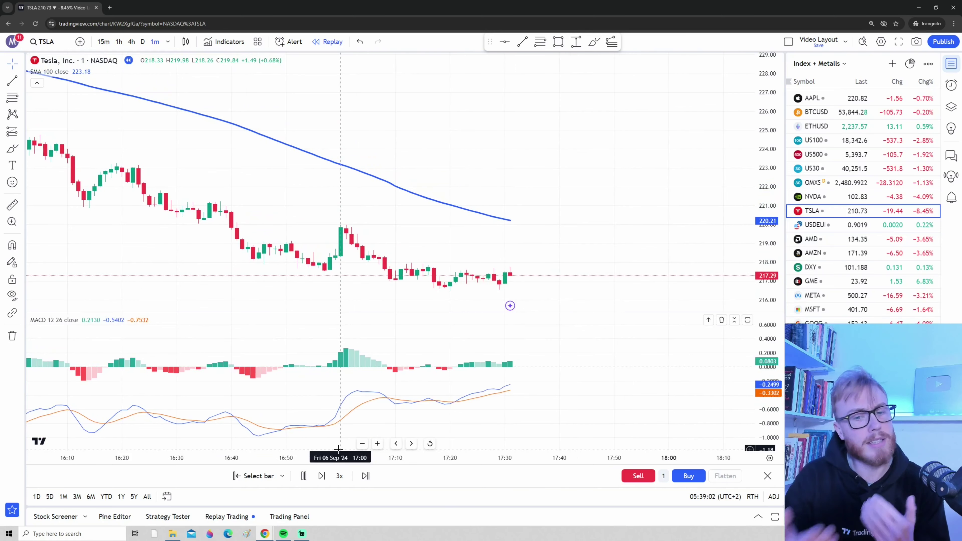
pyautogui.click(304, 476)
# Draw three black arrows starting at the latest replay candle: one upward, one downward and one sideways
pyautogui.moveTo(460, 351); pyautogui.dragTo(523, 276)
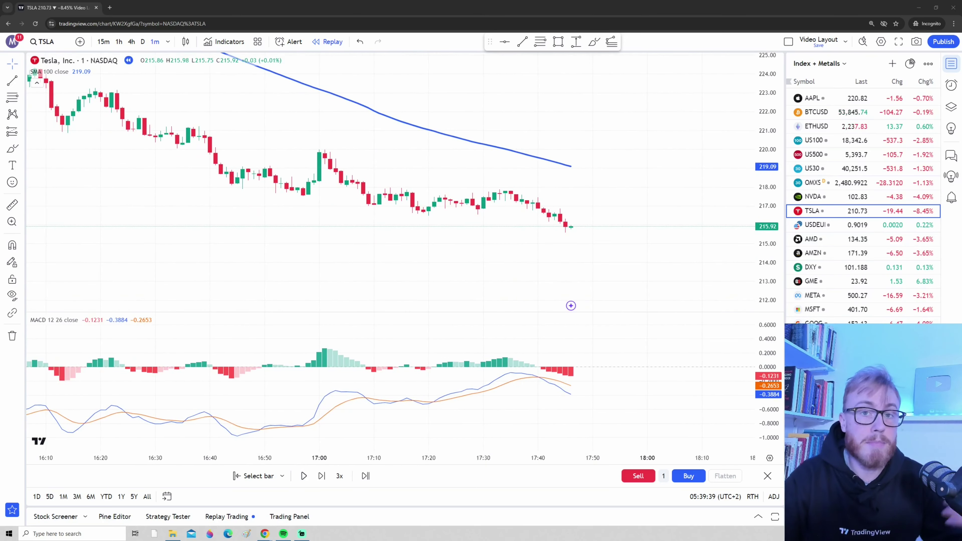
pyautogui.moveTo(580, 222); pyautogui.dragTo(634, 120)
pyautogui.moveTo(576, 232); pyautogui.dragTo(647, 310)
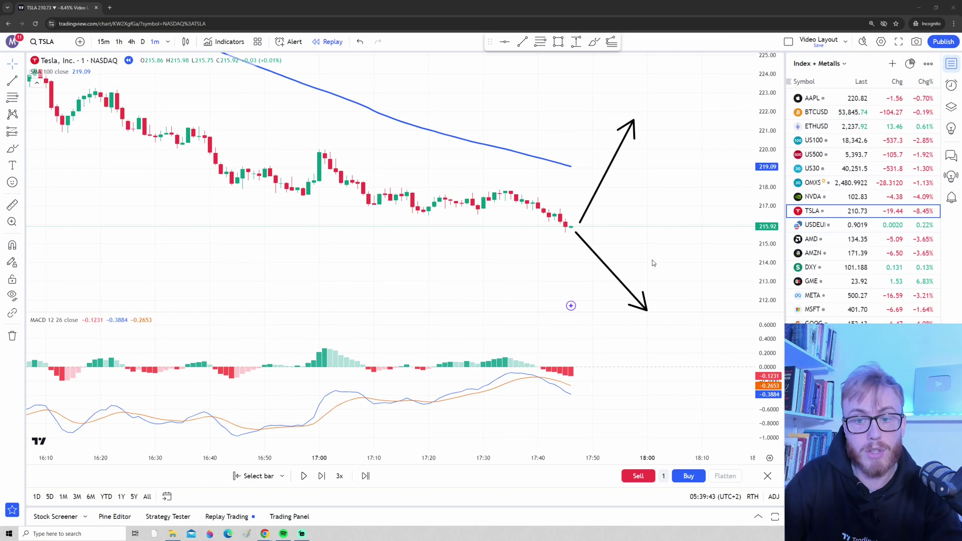
pyautogui.moveTo(580, 228); pyautogui.dragTo(702, 230)
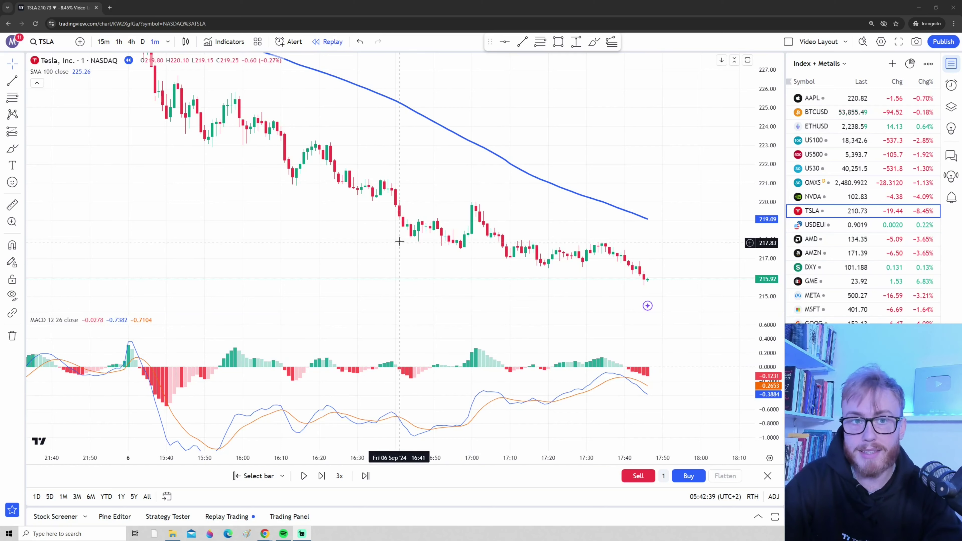
# Exit Bar Replay mode and return to the latest candles of the 1-minute Tesla chart
pyautogui.click(333, 46)
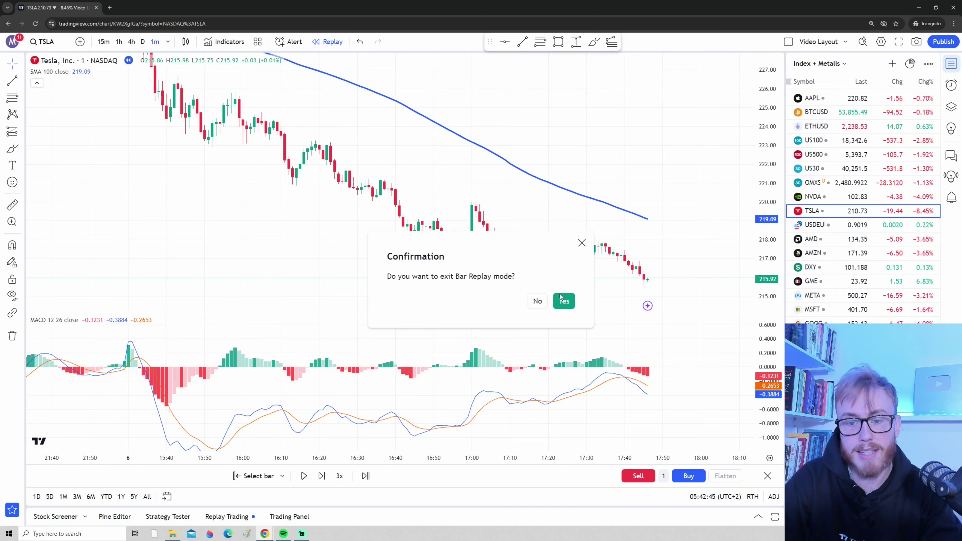
pyautogui.click(564, 301)
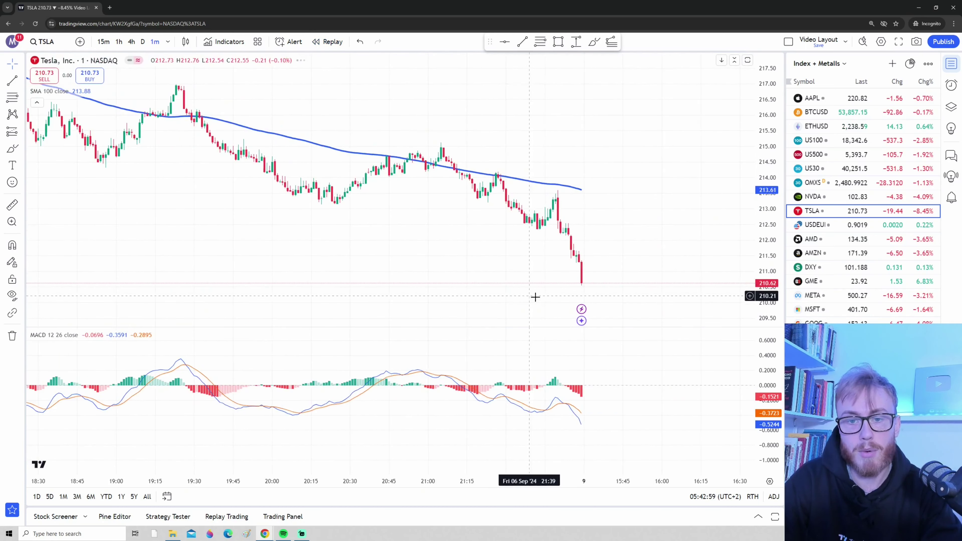
pyautogui.scroll(5, 719, 256)
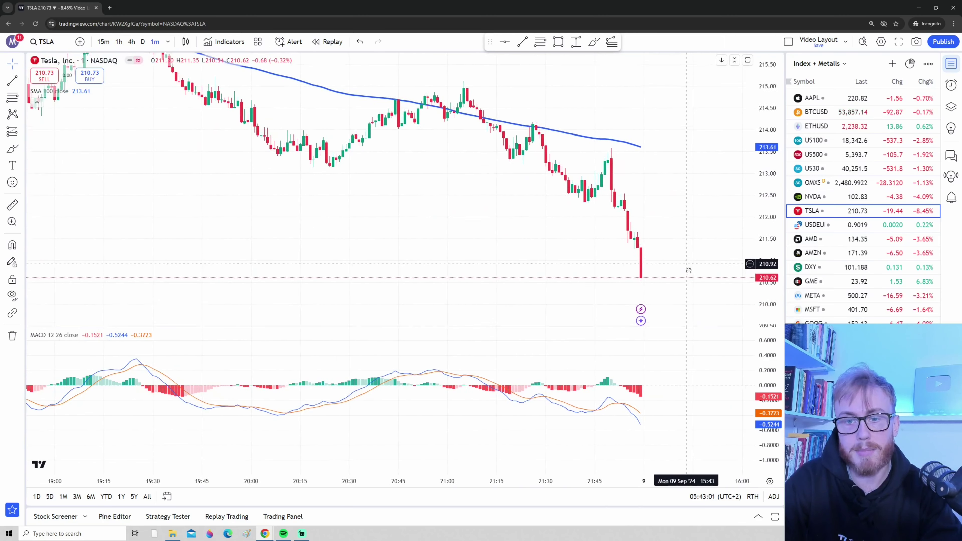
pyautogui.moveTo(686, 251); pyautogui.dragTo(731, 253)
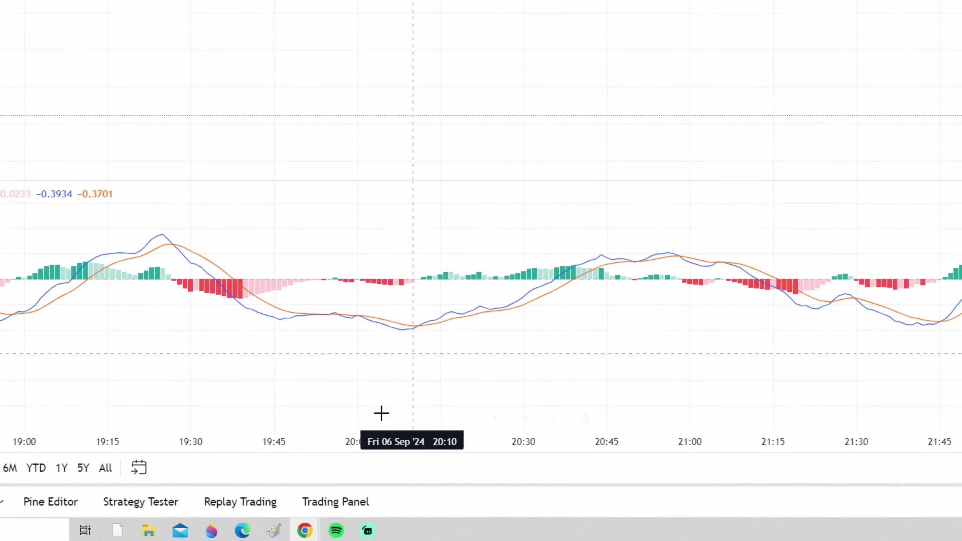
# Open the list of trusted brokers below the chart and outline Paper Trading with a red box
pyautogui.click(337, 505)
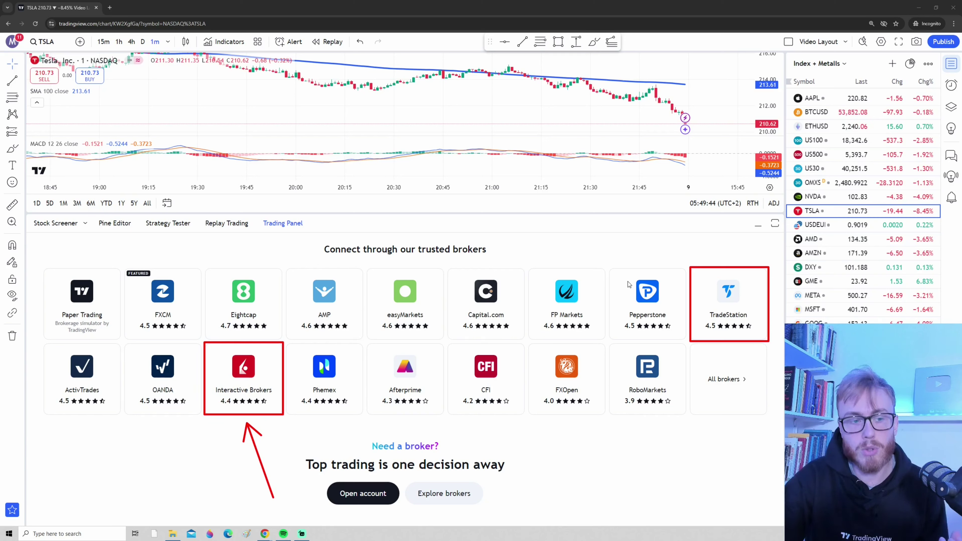
pyautogui.moveTo(42, 265); pyautogui.dragTo(123, 344)
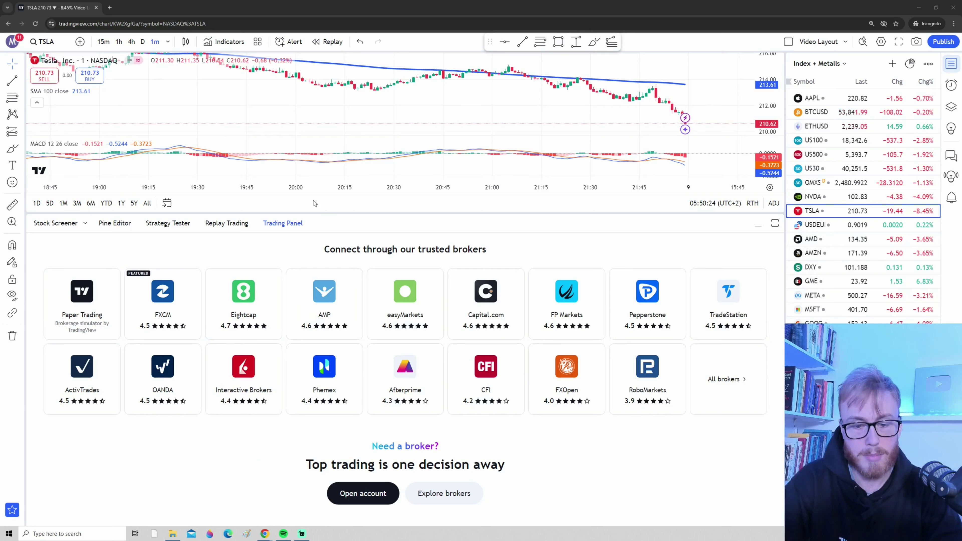
# Open the page for exploring all brokers, box the connected accounts and live orders executed figures in red, and clear the markings
pyautogui.click(442, 499)
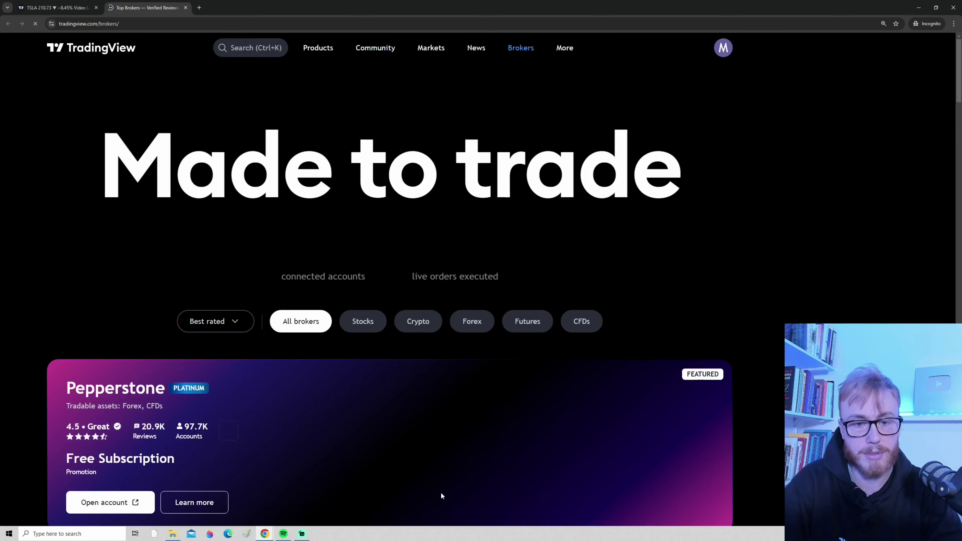
pyautogui.moveTo(188, 227); pyautogui.dragTo(347, 288)
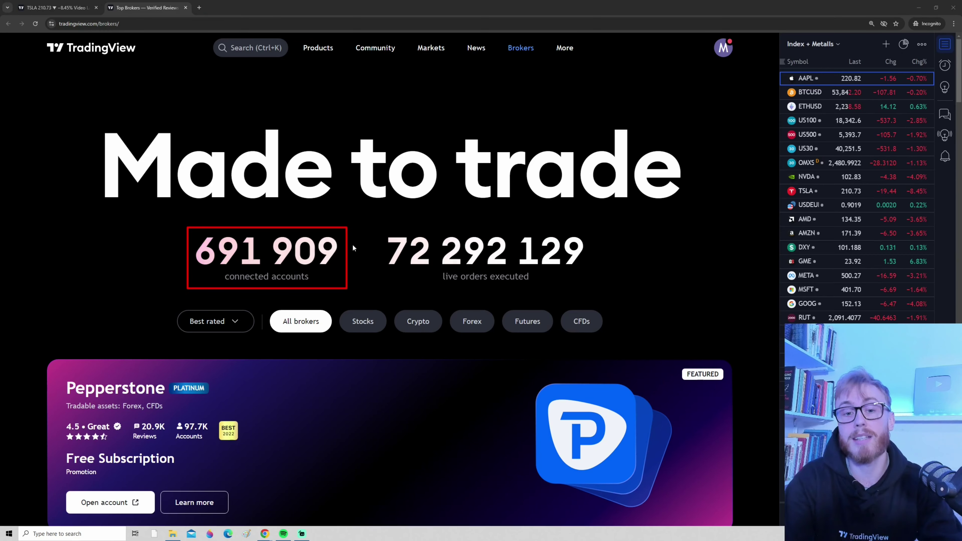
pyautogui.moveTo(378, 220)
pyautogui.mouseDown()
pyautogui.moveTo(413, 245)
pyautogui.moveTo(589, 289)
pyautogui.mouseUp()
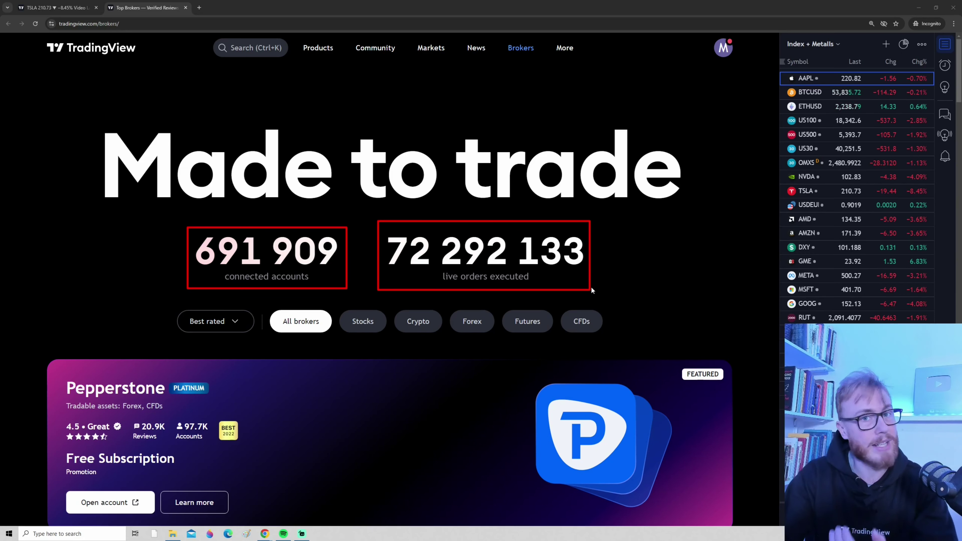
pyautogui.press('Escape')
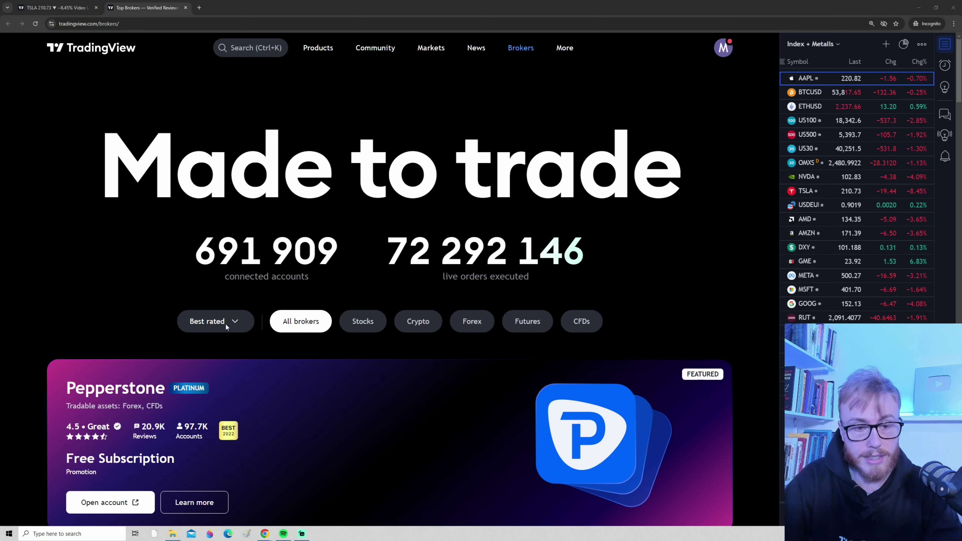
# Filter the brokers to Stocks and mark TradeStation, Interactive Brokers and its Low Trading Costs promotion in red, clearing the markings at the end
pyautogui.click(364, 326)
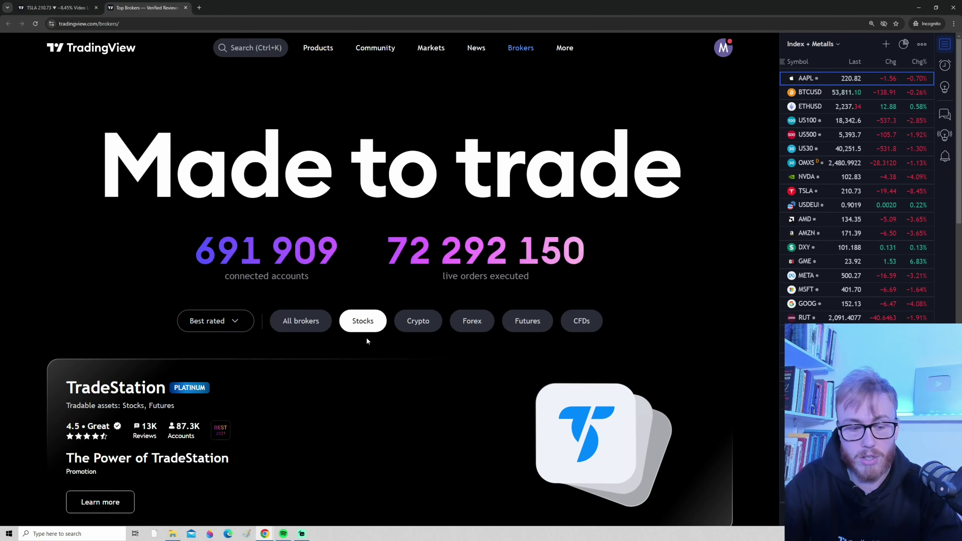
pyautogui.scroll(-5, 365, 337)
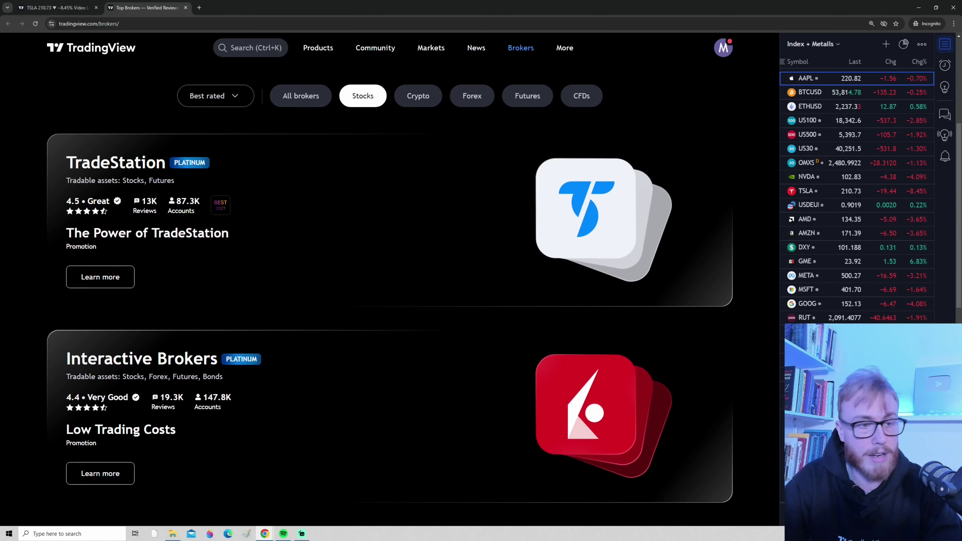
pyautogui.moveTo(384, 208); pyautogui.dragTo(220, 167)
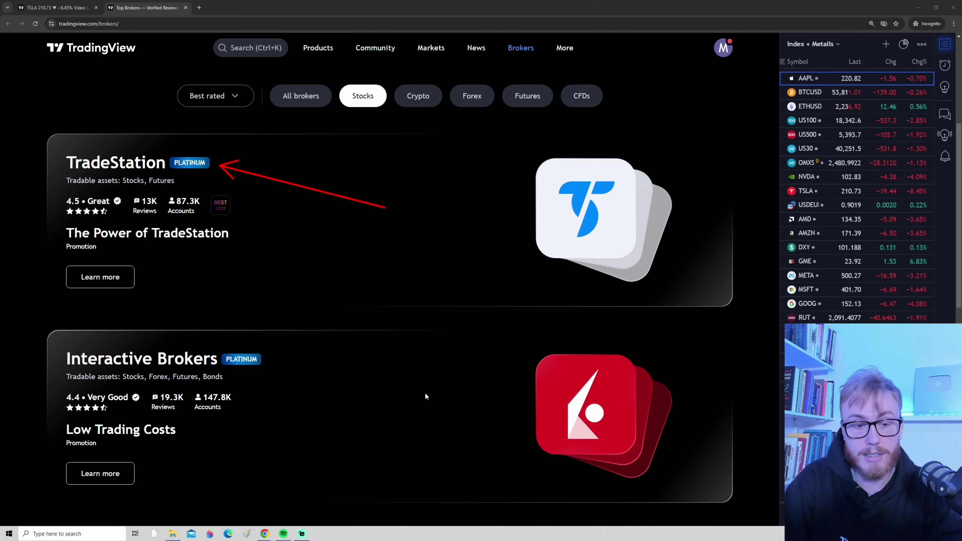
pyautogui.moveTo(421, 402); pyautogui.dragTo(270, 362)
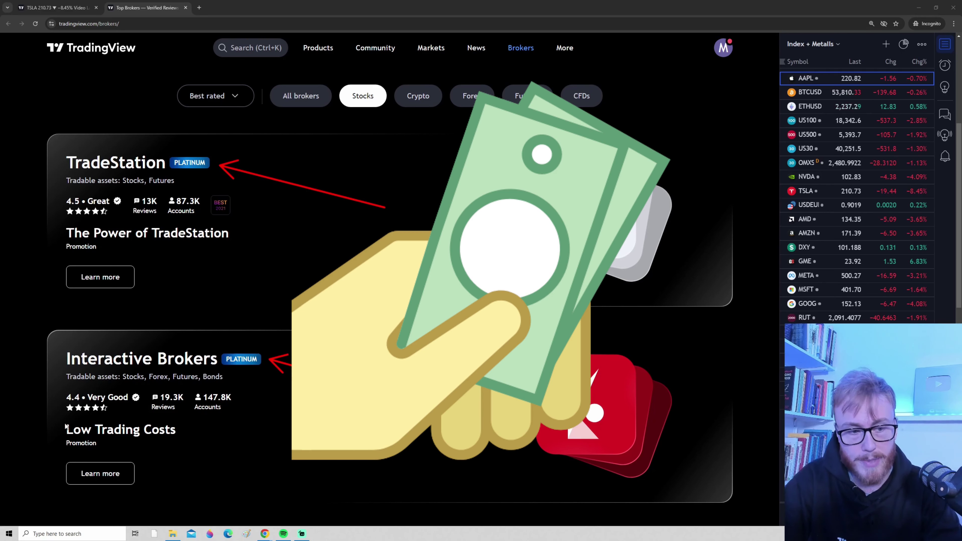
pyautogui.moveTo(57, 418)
pyautogui.mouseDown()
pyautogui.moveTo(93, 441)
pyautogui.moveTo(187, 453)
pyautogui.mouseUp()
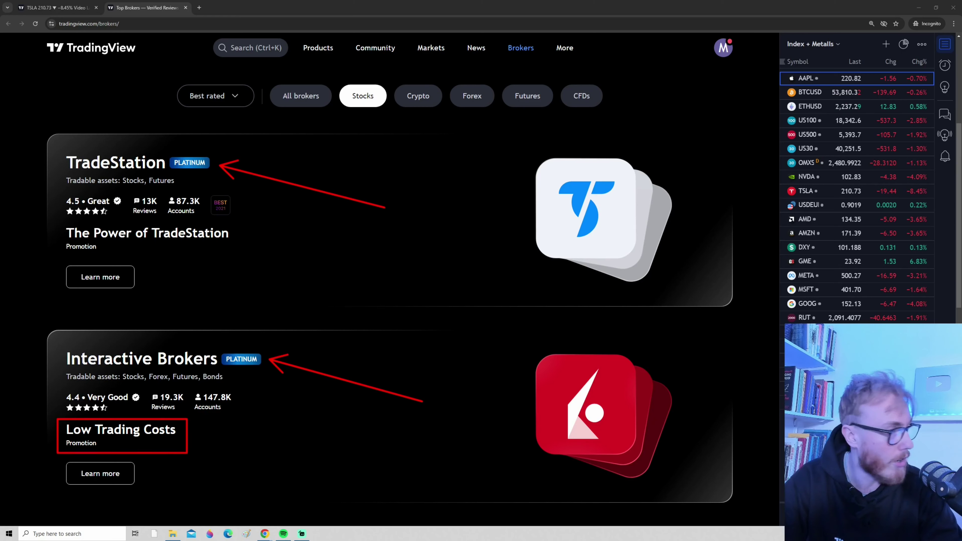
pyautogui.press('Escape')
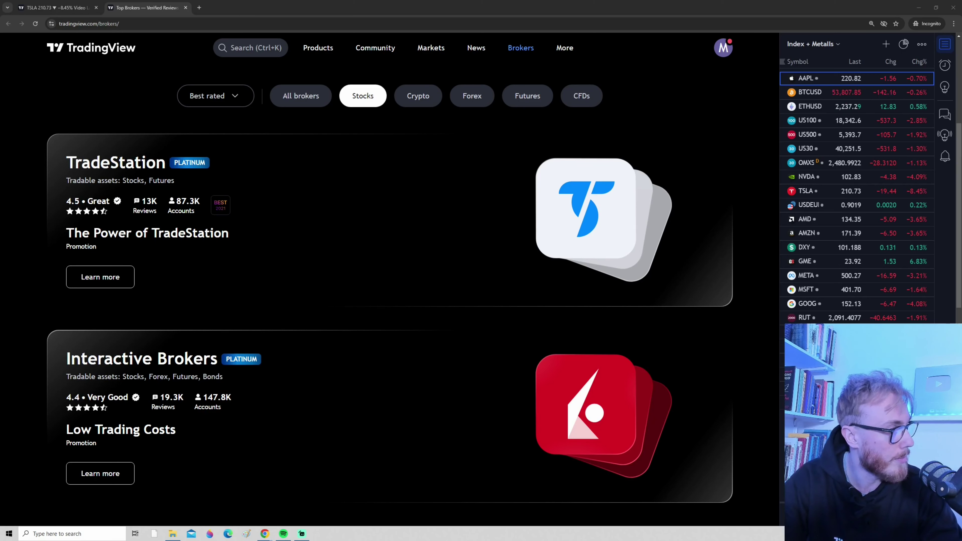
# Open the Interactive Brokers details, box the clients in over 200 countries claim and the Fees section in red, and clear the markings
pyautogui.click(105, 477)
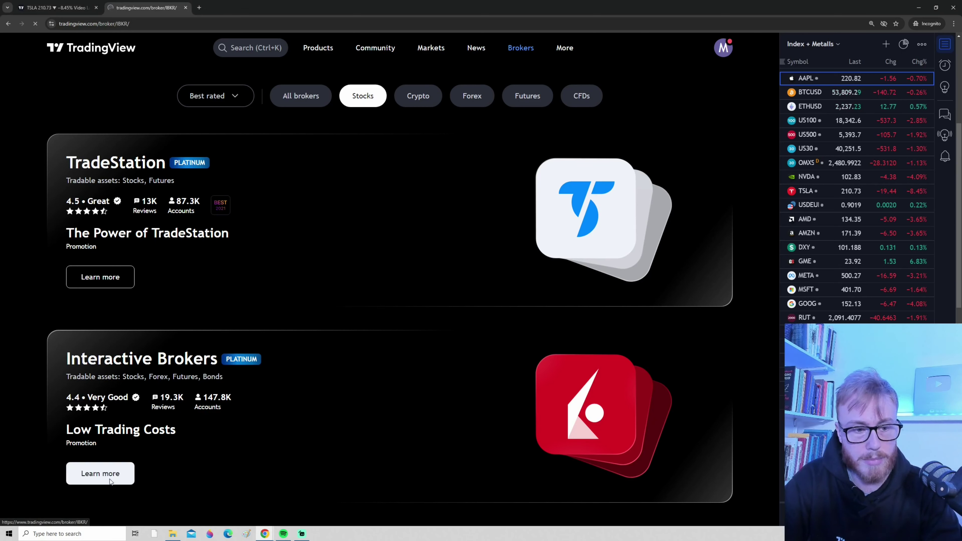
pyautogui.scroll(-4, 276, 409)
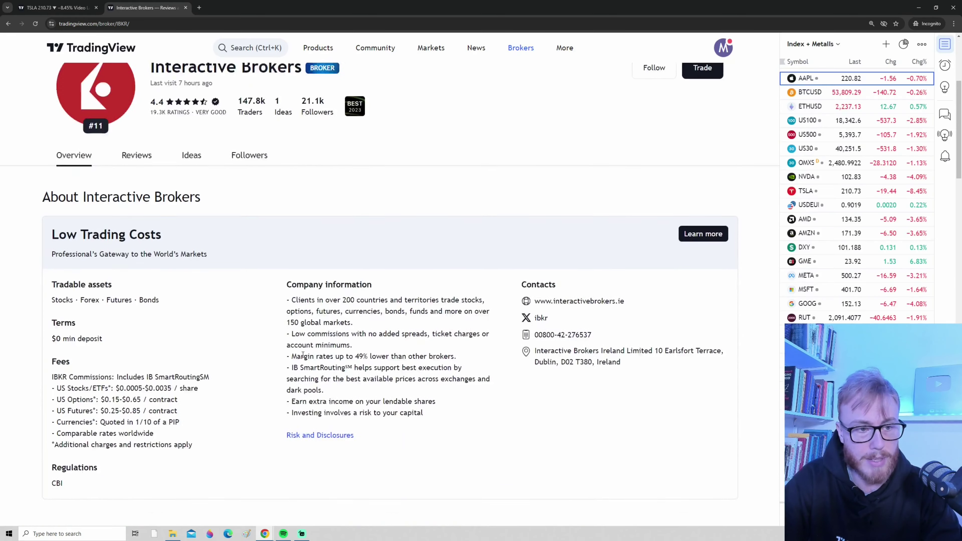
pyautogui.scroll(-5, 303, 345)
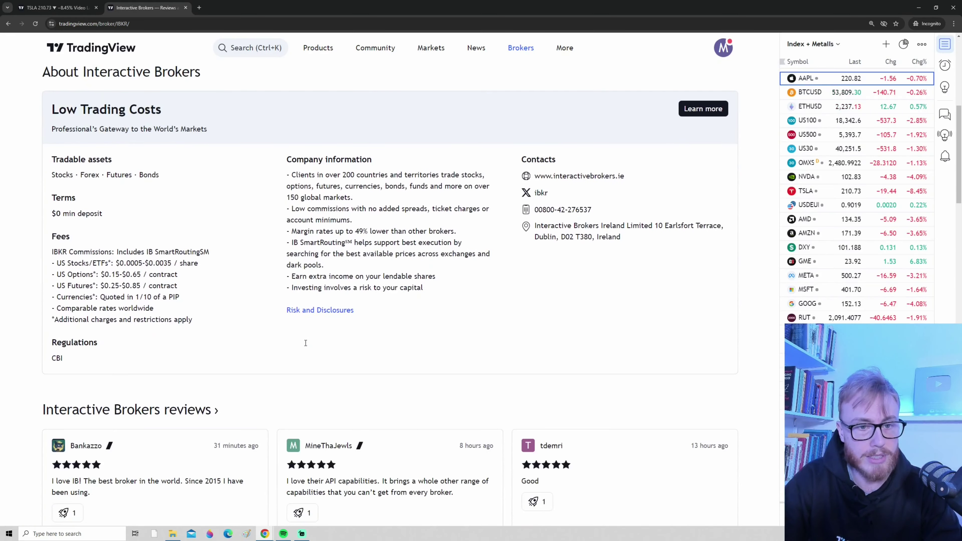
pyautogui.moveTo(291, 178)
pyautogui.mouseDown()
pyautogui.moveTo(344, 191)
pyautogui.moveTo(391, 184)
pyautogui.mouseUp()
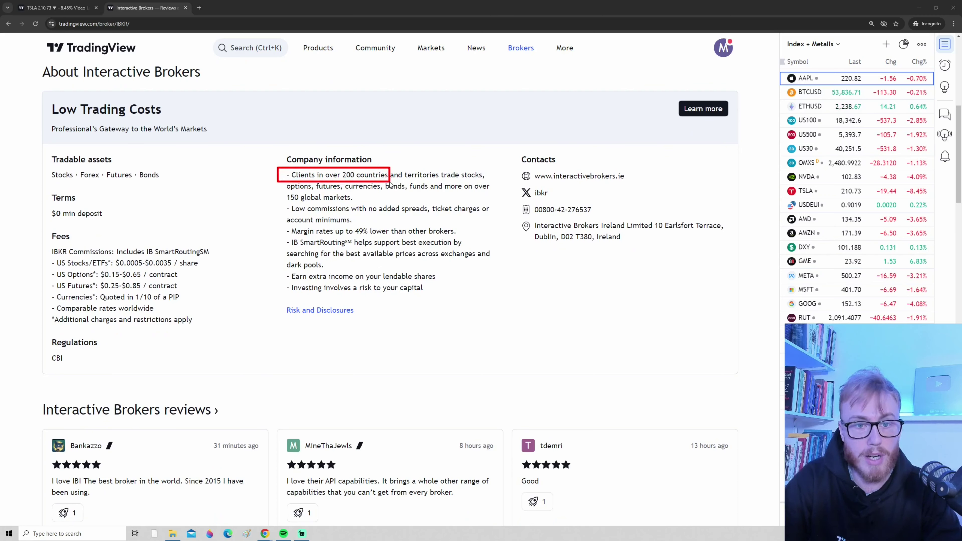
pyautogui.moveTo(46, 227); pyautogui.dragTo(218, 333)
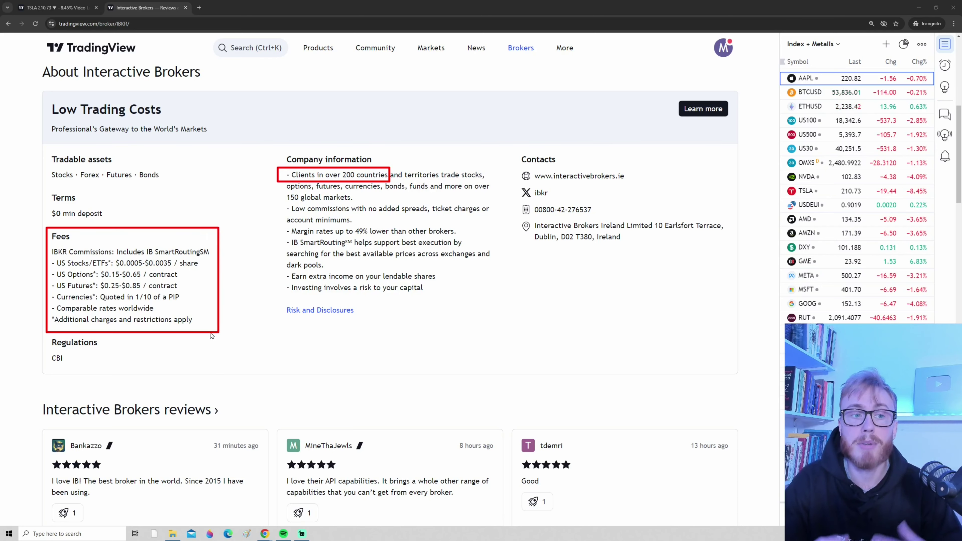
pyautogui.press('Escape')
# Outline the Interactive Brokers reviews section with a red box and clear the marking
pyautogui.scroll(-5, 356, 216)
pyautogui.scroll(-5, 356, 215)
pyautogui.scroll(1, 345, 212)
pyautogui.moveTo(26, 126)
pyautogui.mouseDown()
pyautogui.moveTo(564, 344)
pyautogui.moveTo(751, 387)
pyautogui.mouseUp()
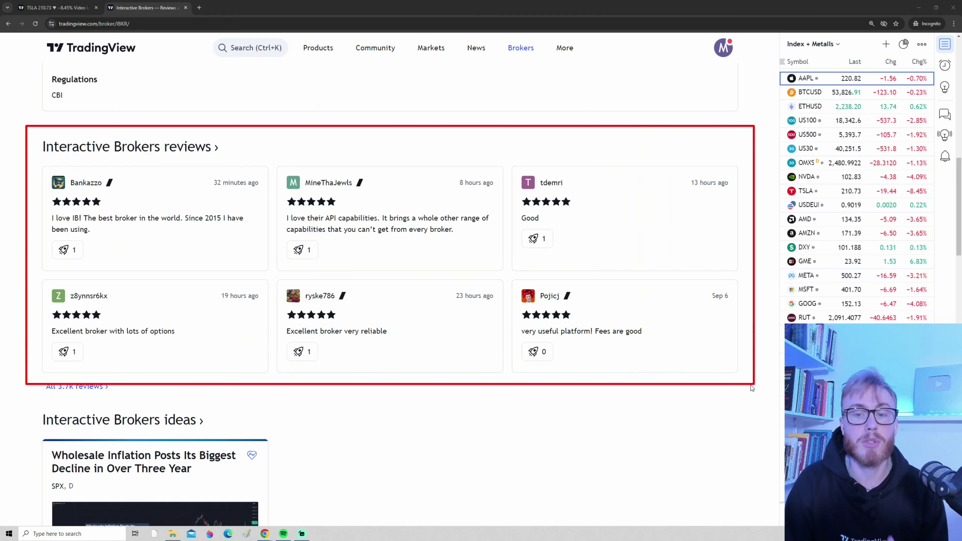
pyautogui.press('Escape')
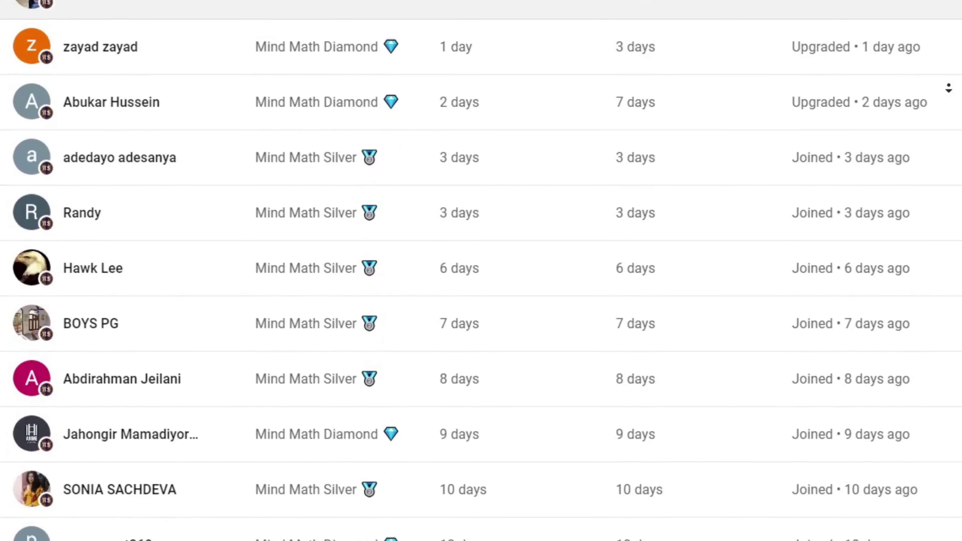
pyautogui.scroll(-5, 948, 88)
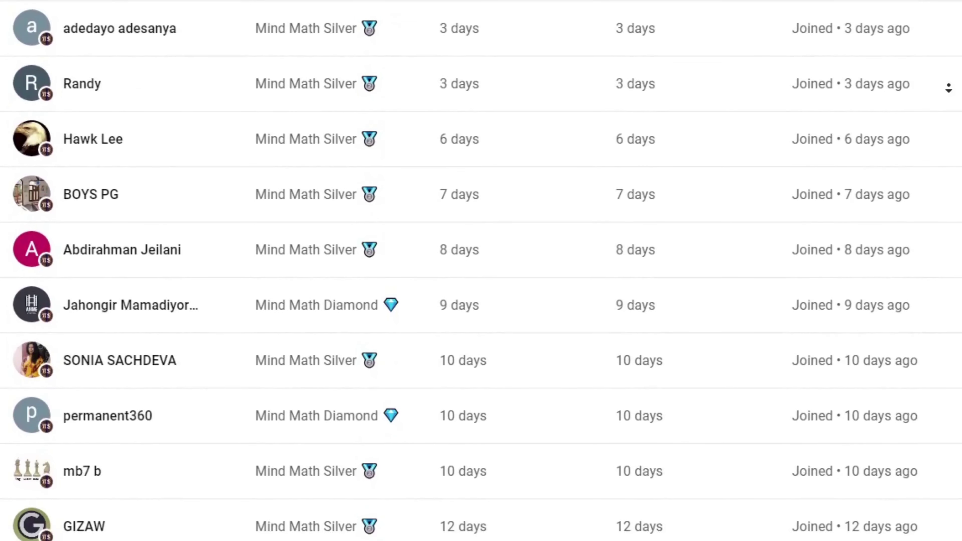
pyautogui.scroll(-7, 948, 88)
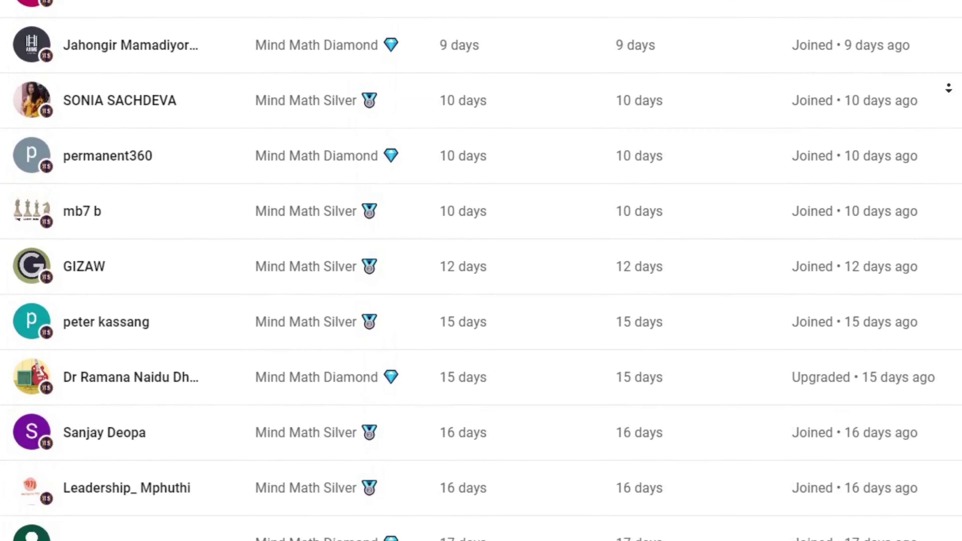
pyautogui.scroll(-2, 948, 88)
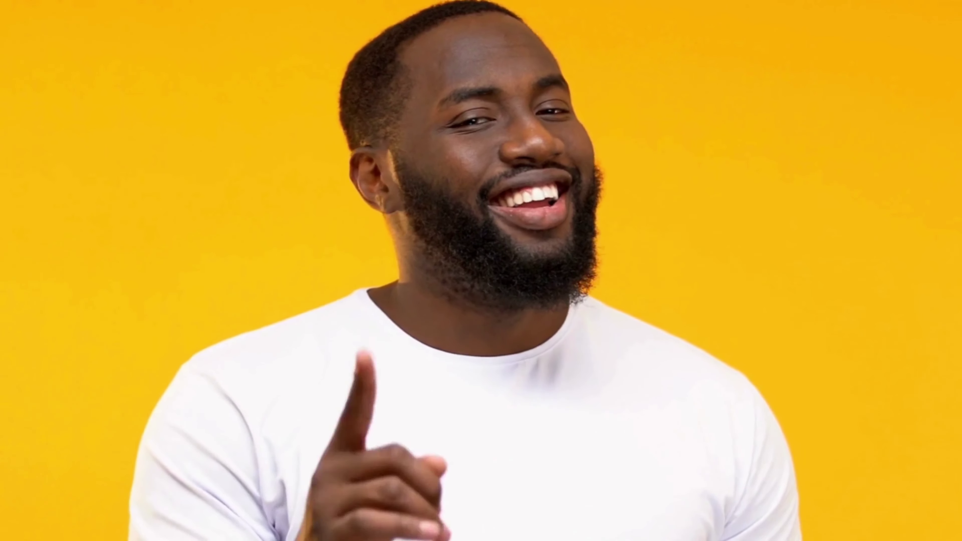